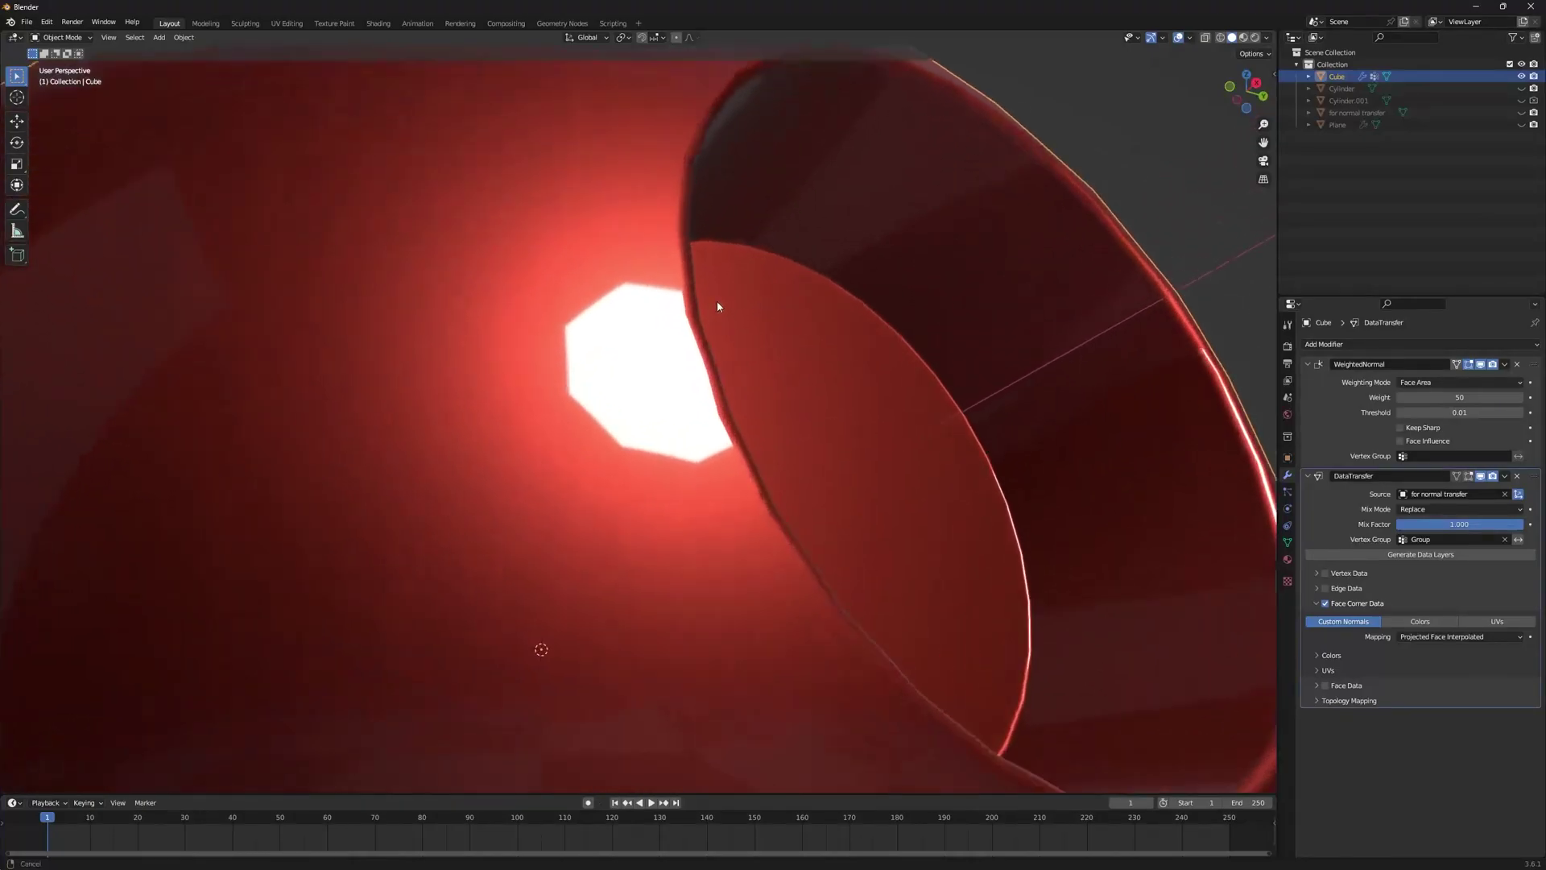
pyautogui.moveTo(717, 303); pyautogui.dragTo(825, 311, button='middle')
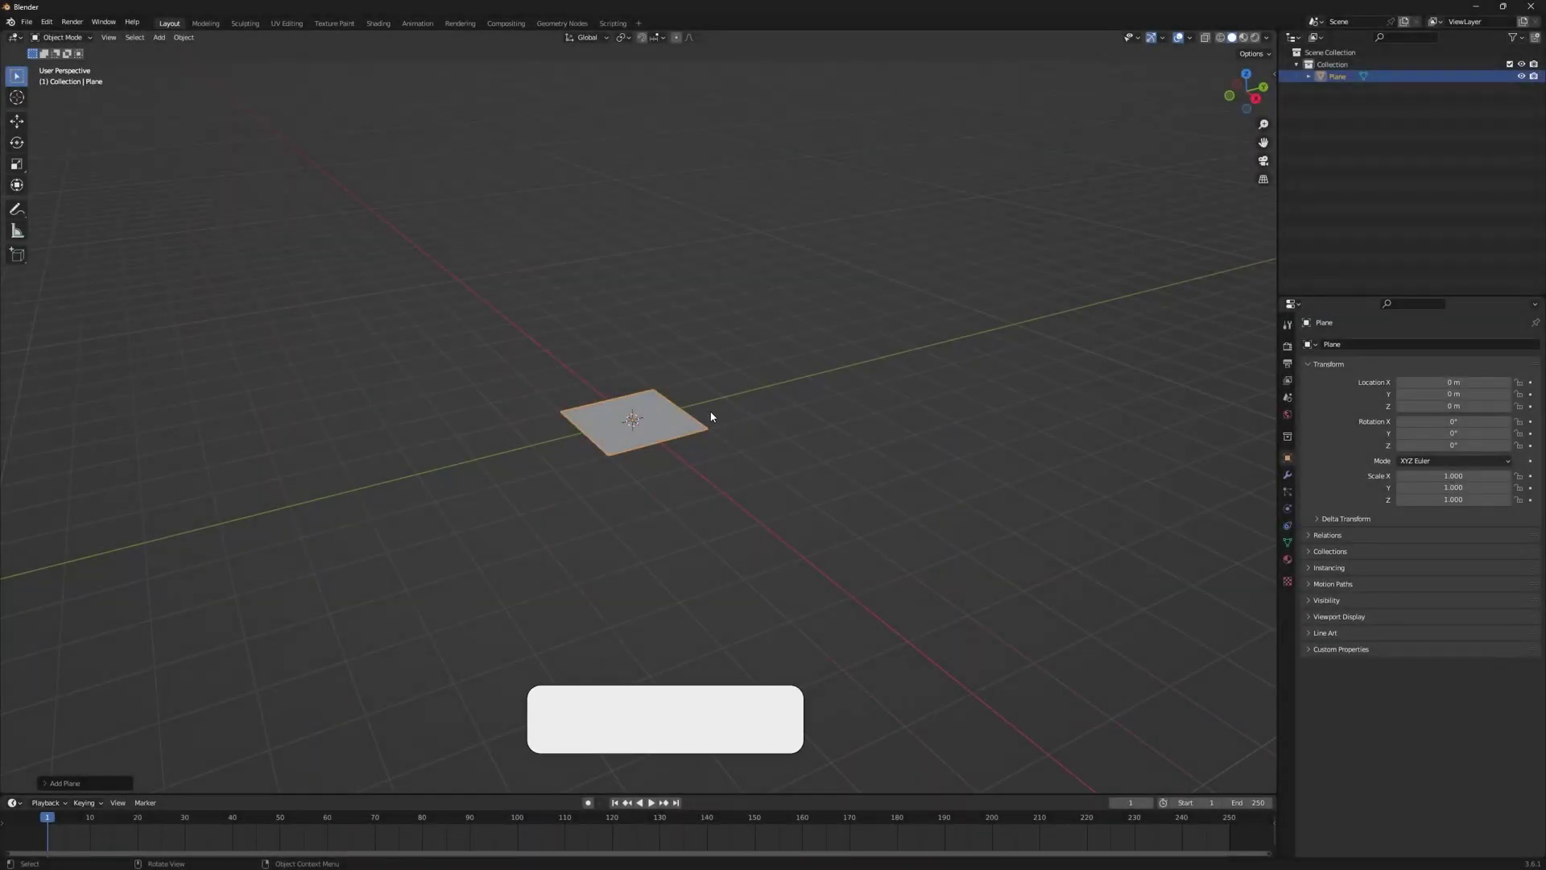
# - Extrude one edge of the plane upward along Z by about 1.43 m to form a vertical wall
pyautogui.moveTo(707, 418); pyautogui.dragTo(626, 467, button='middle')
pyautogui.press('Tab')
pyautogui.click(588, 417)
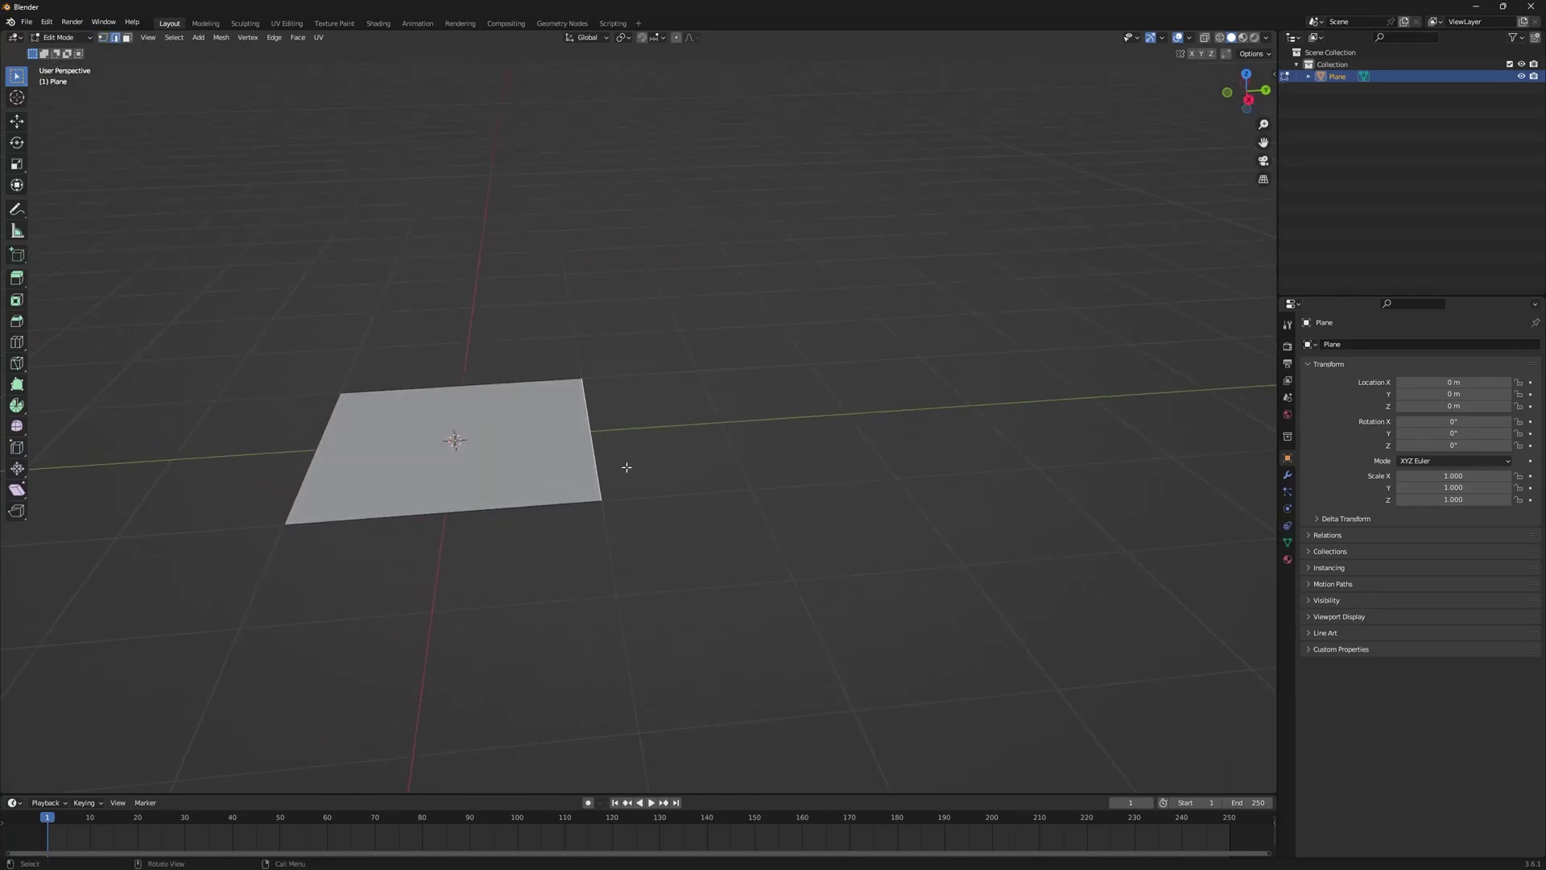
pyautogui.press('e')
pyautogui.press('z')
pyautogui.click(625, 300)
# - Move the wall's top edge outward along Y by about 0.9 m so the wall slants
pyautogui.moveTo(625, 300); pyautogui.dragTo(613, 336, button='middle')
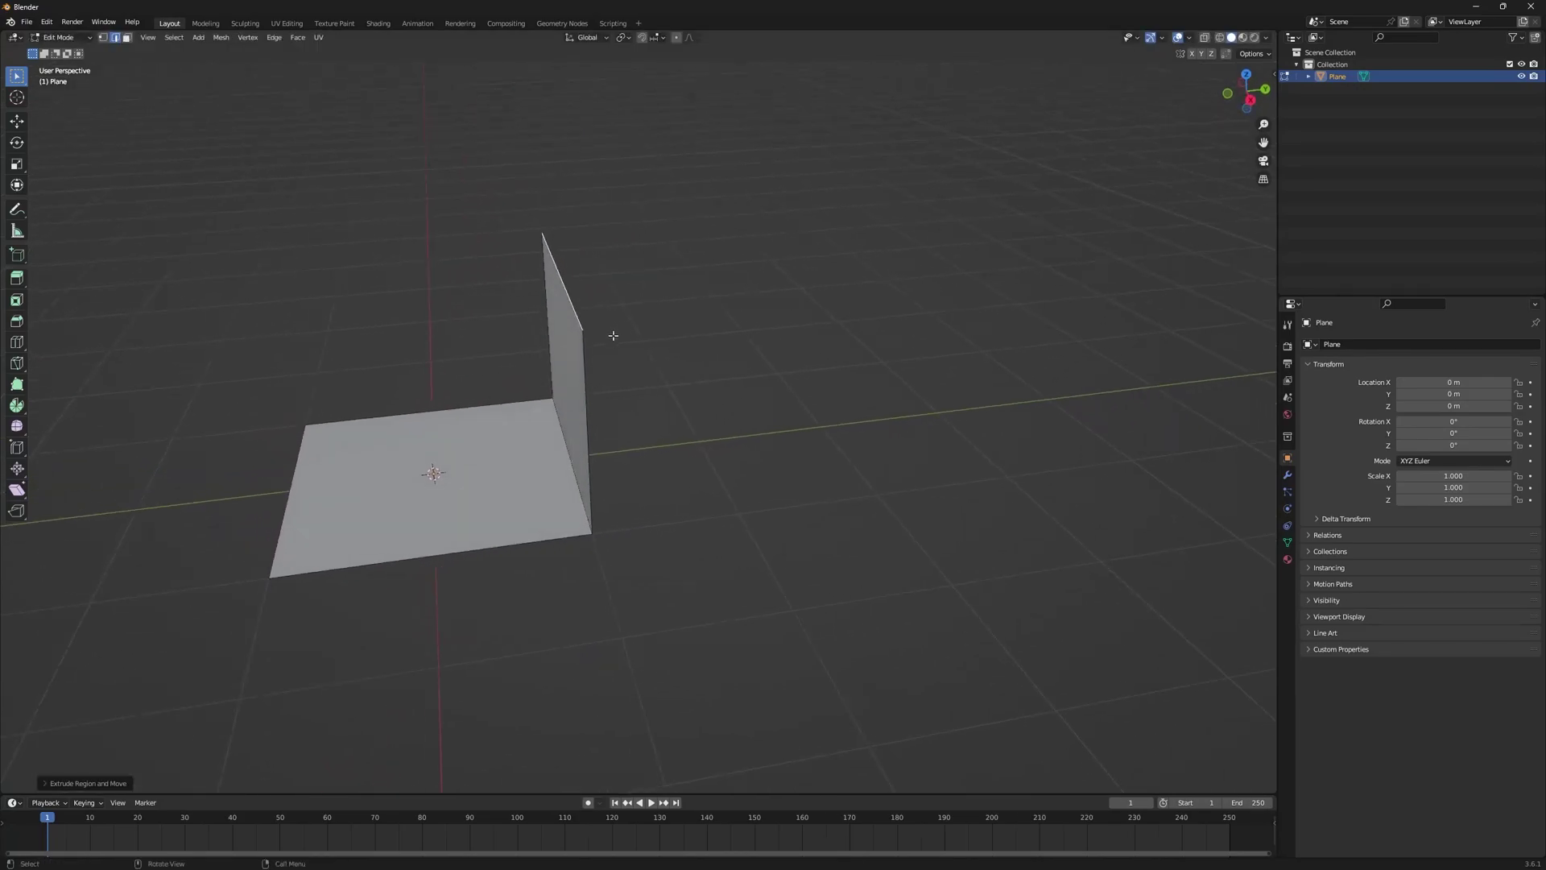
pyautogui.press('g')
pyautogui.press('y')
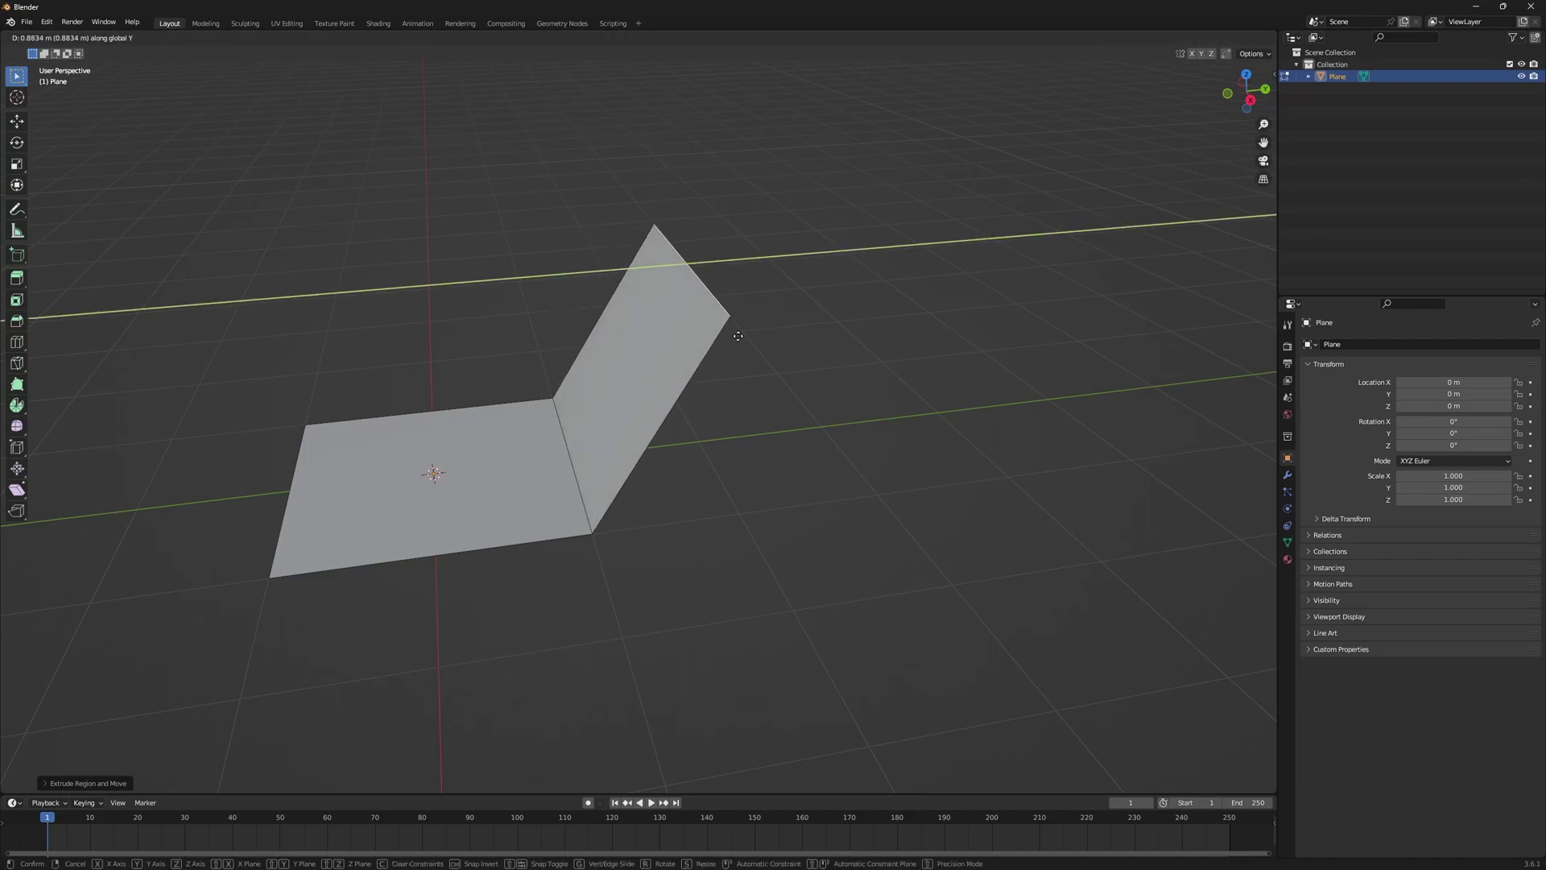
pyautogui.click(747, 330)
# - Extrude the slanted wall's top edge along Y to form a raised horizontal platform
pyautogui.keyDown('shift'); pyautogui.moveTo(748, 330); pyautogui.dragTo(457, 399, button='middle'); pyautogui.keyUp('shift')
pyautogui.press('e')
pyautogui.press('y')
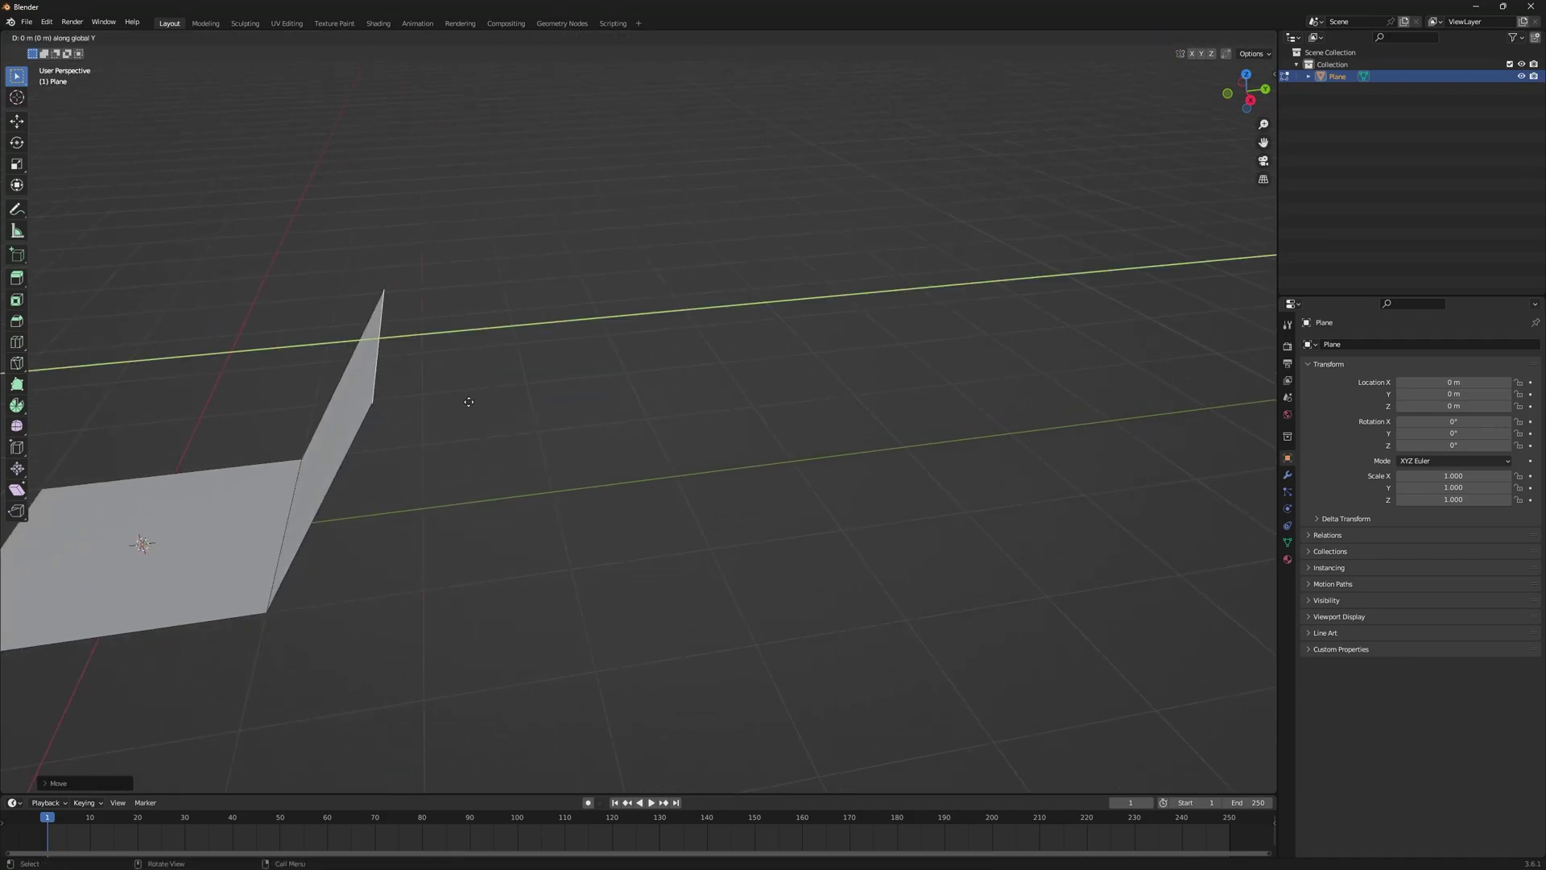
pyautogui.click(650, 303)
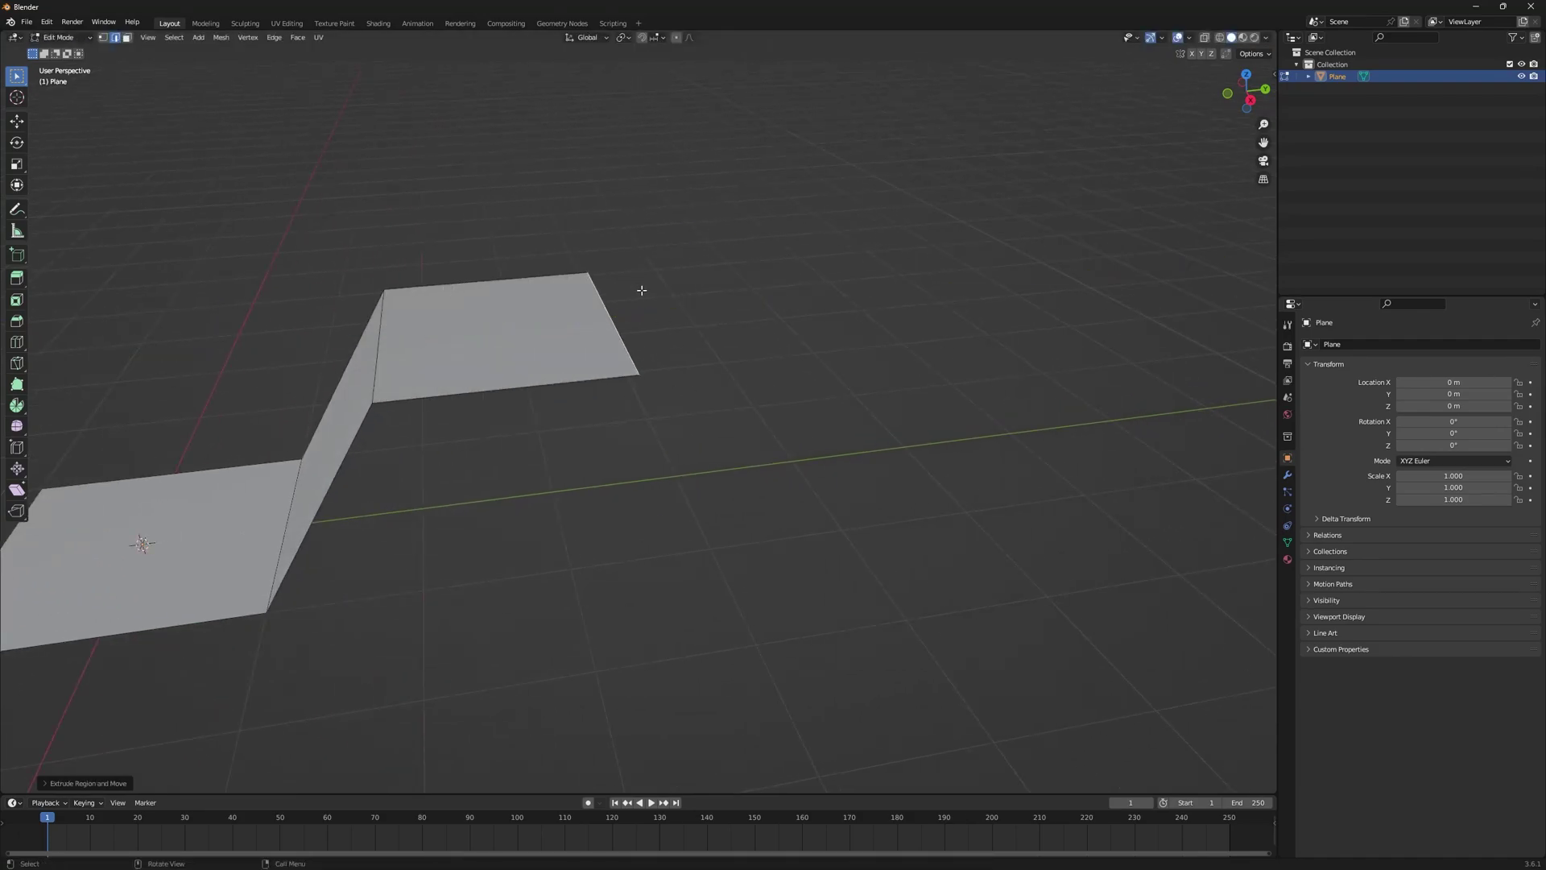
# - Snap the 3D cursor to the platform's selected outer edge and set the object's origin to the cursor
pyautogui.hotkey('shift', 's')
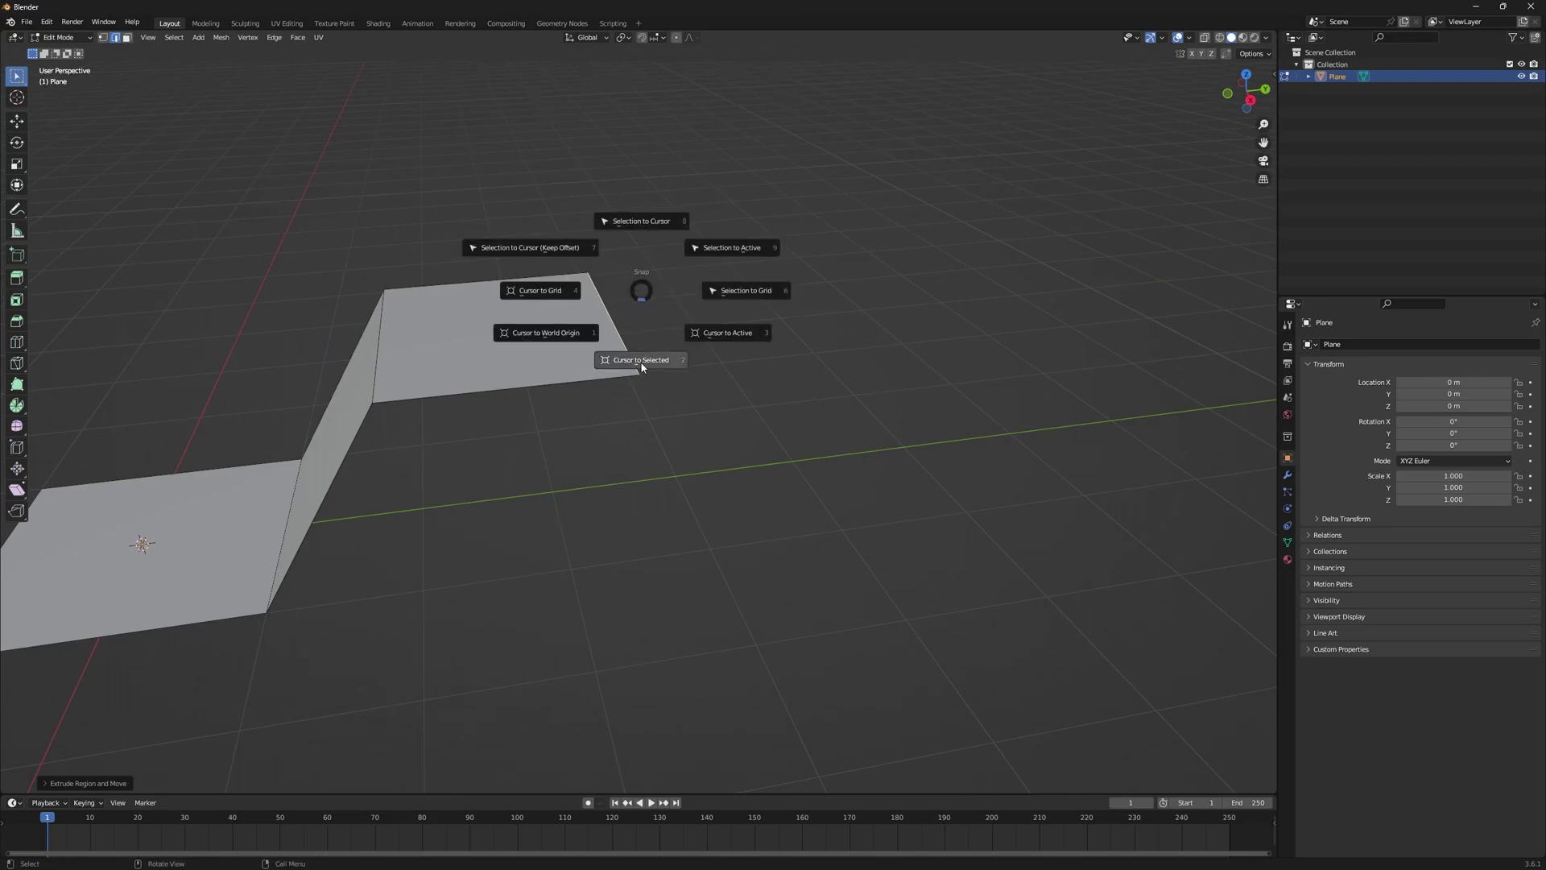
pyautogui.click(639, 362)
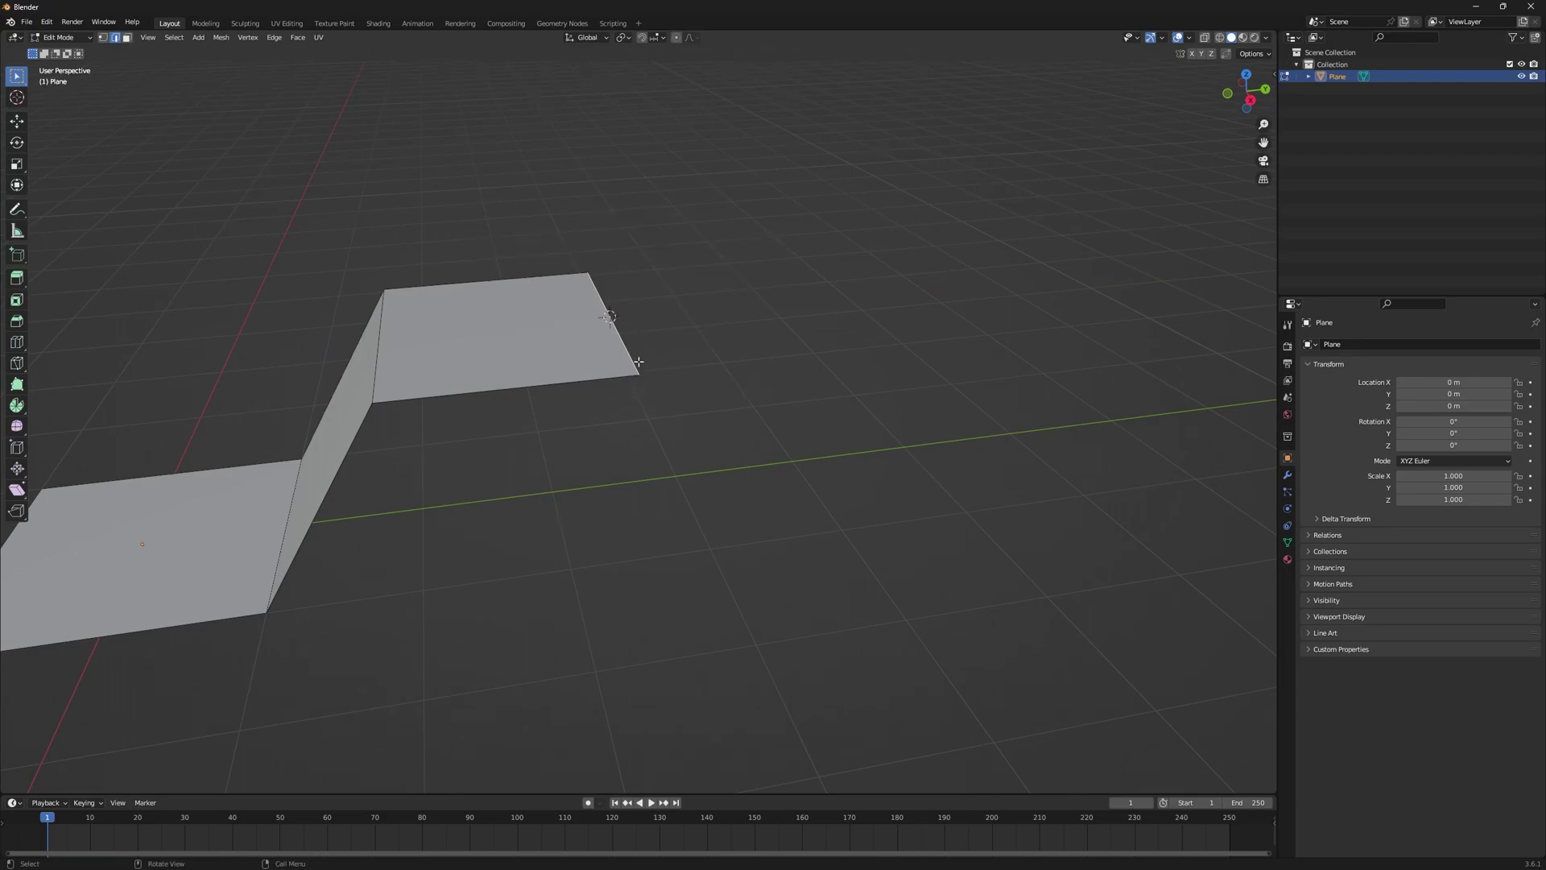
pyautogui.press('Tab')
pyautogui.rightClick(613, 319)
pyautogui.moveTo(599, 377)
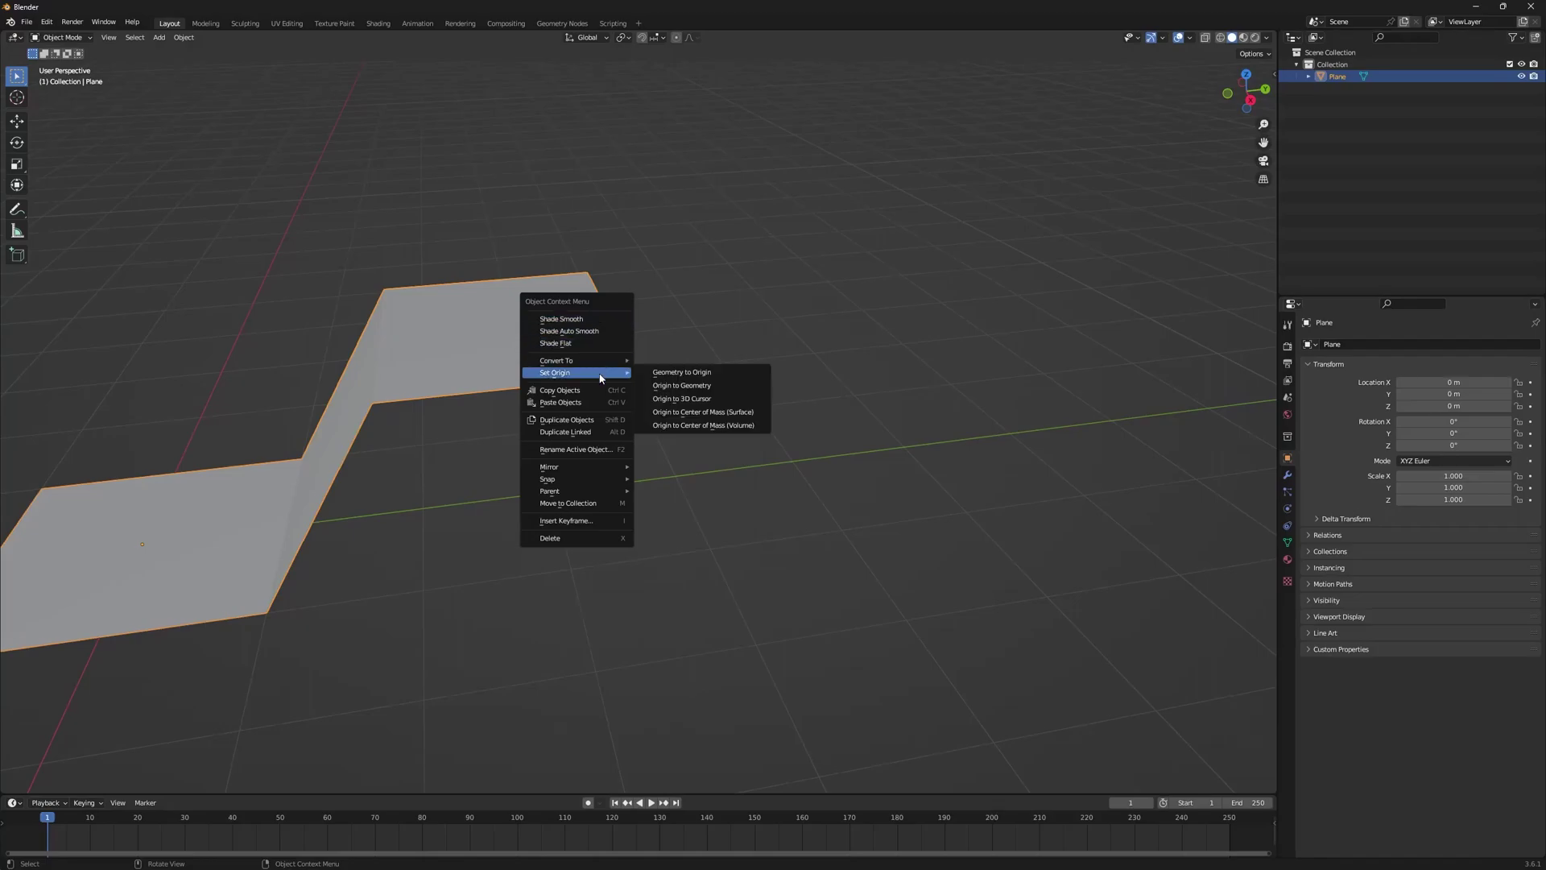
pyautogui.click(681, 398)
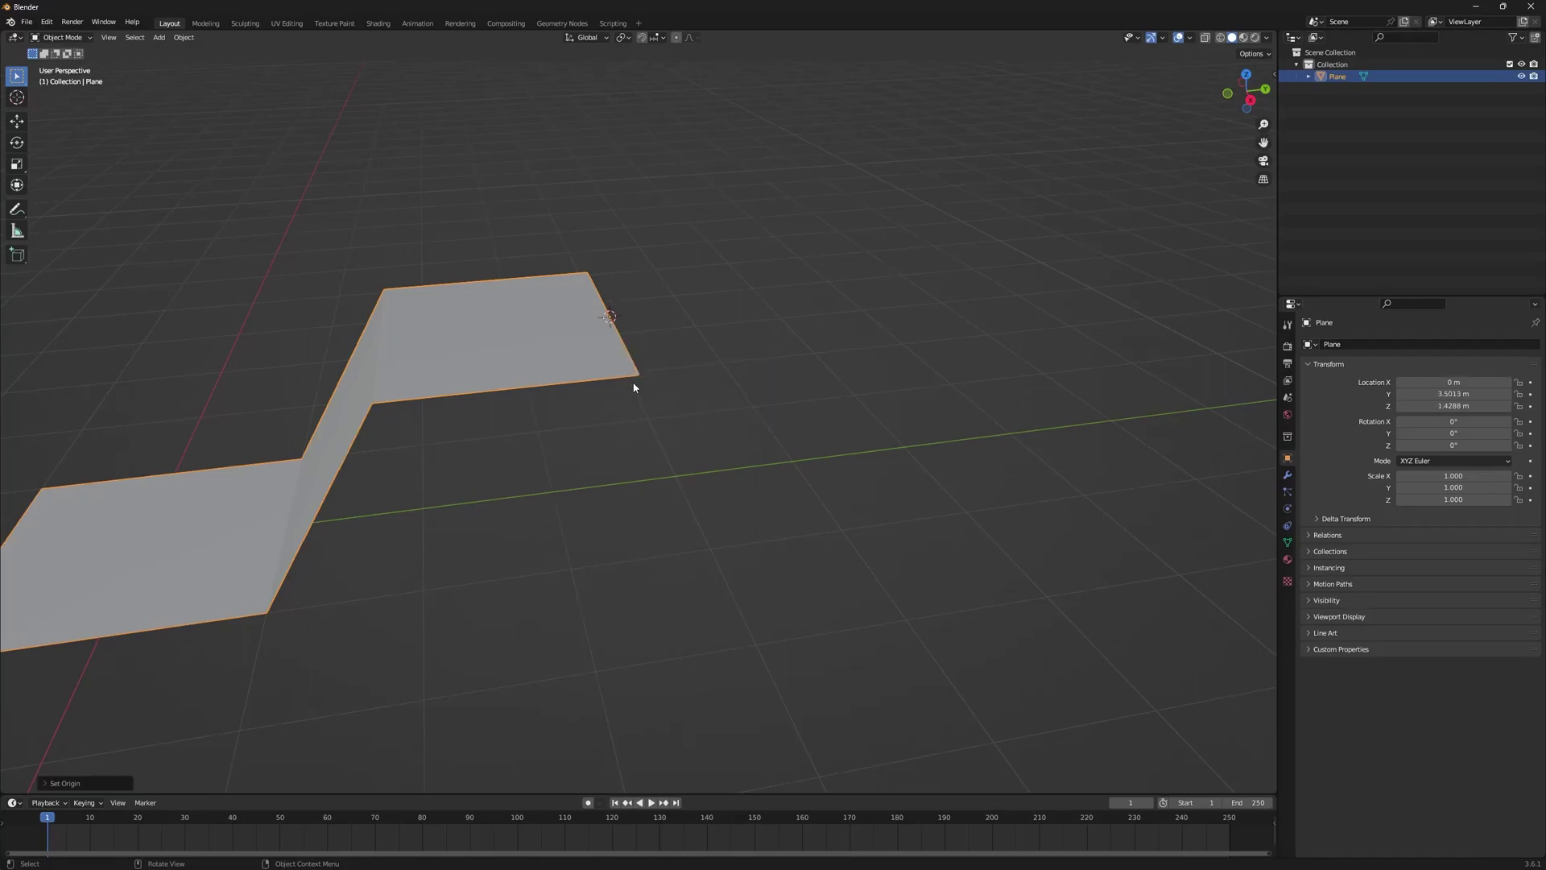
# - Add a Mirror modifier to the plane that mirrors only across the Y axis, with Clipping enabled
pyautogui.keyDown('shift'); pyautogui.moveTo(633, 387); pyautogui.dragTo(613, 440, button='middle'); pyautogui.keyUp('shift')
pyautogui.click(1287, 474)
pyautogui.click(1363, 344)
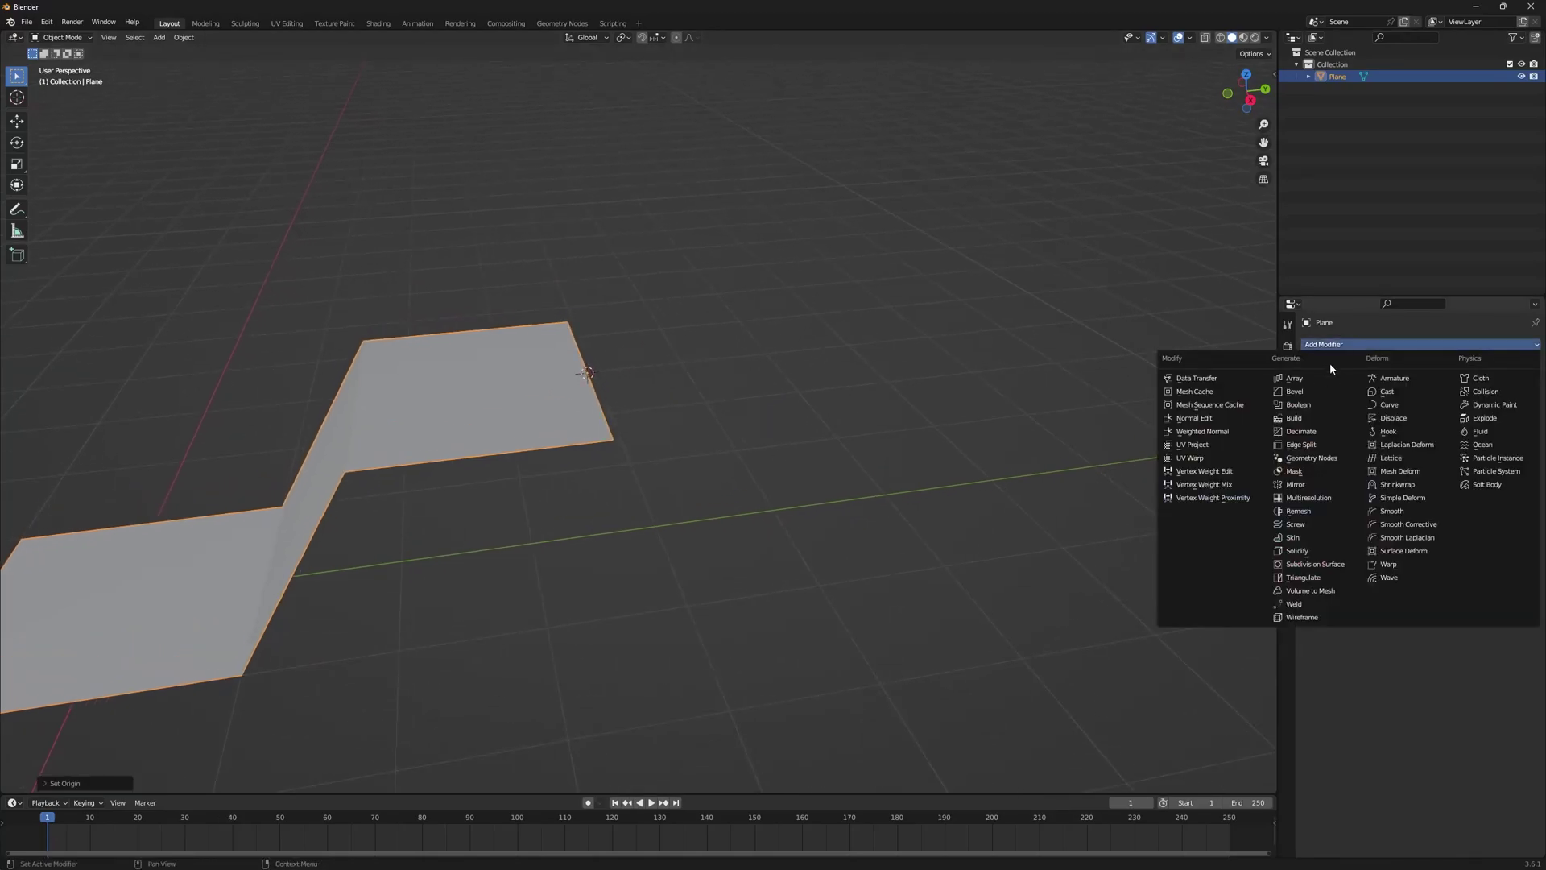
pyautogui.click(1320, 484)
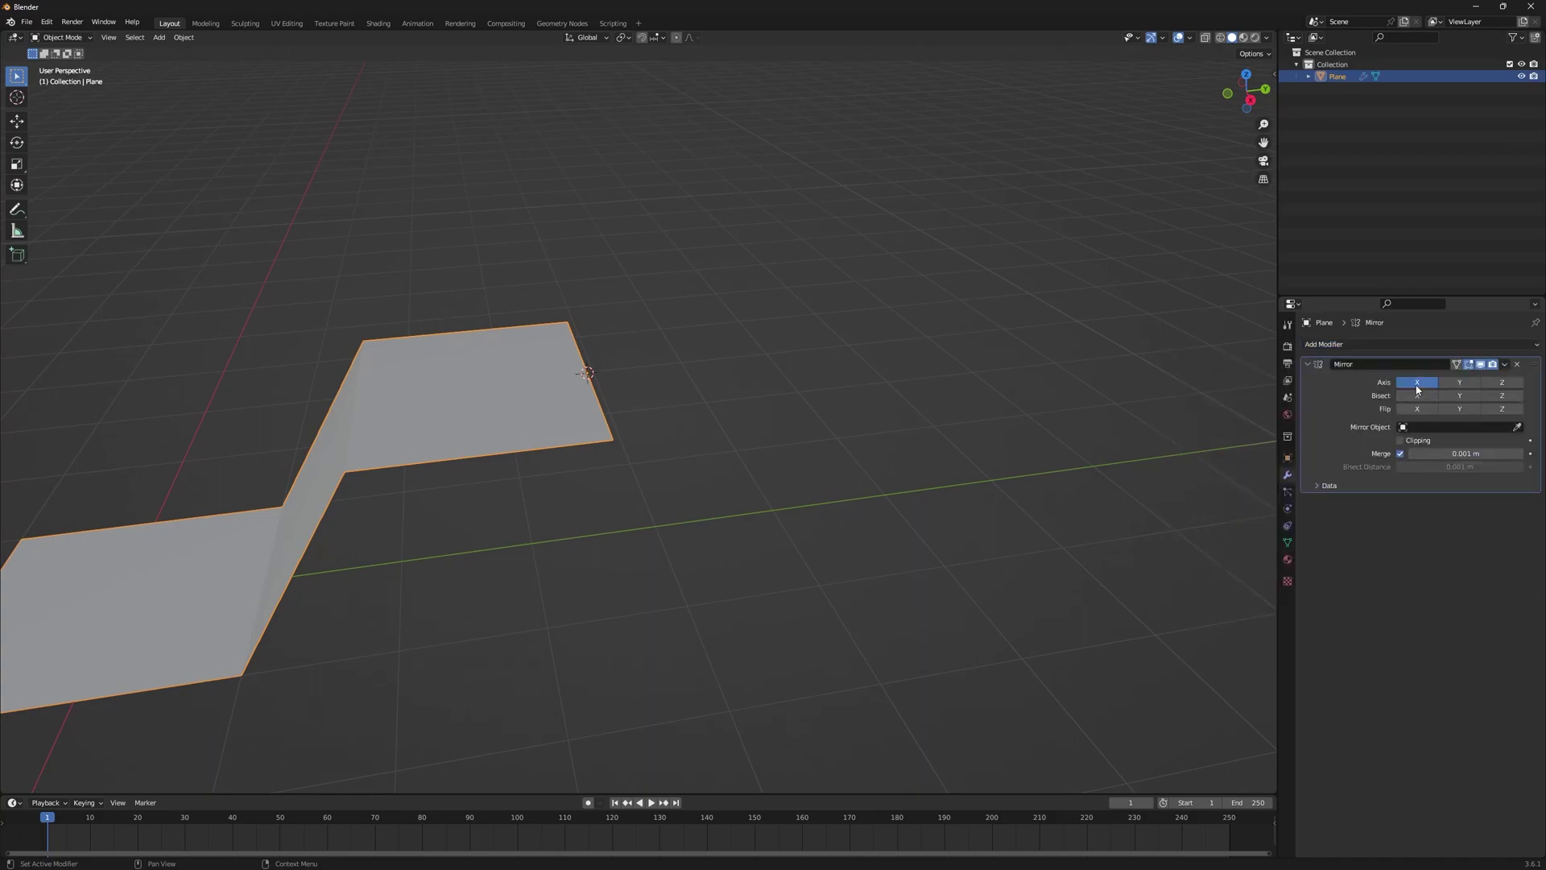
pyautogui.click(1458, 382)
pyautogui.click(1400, 441)
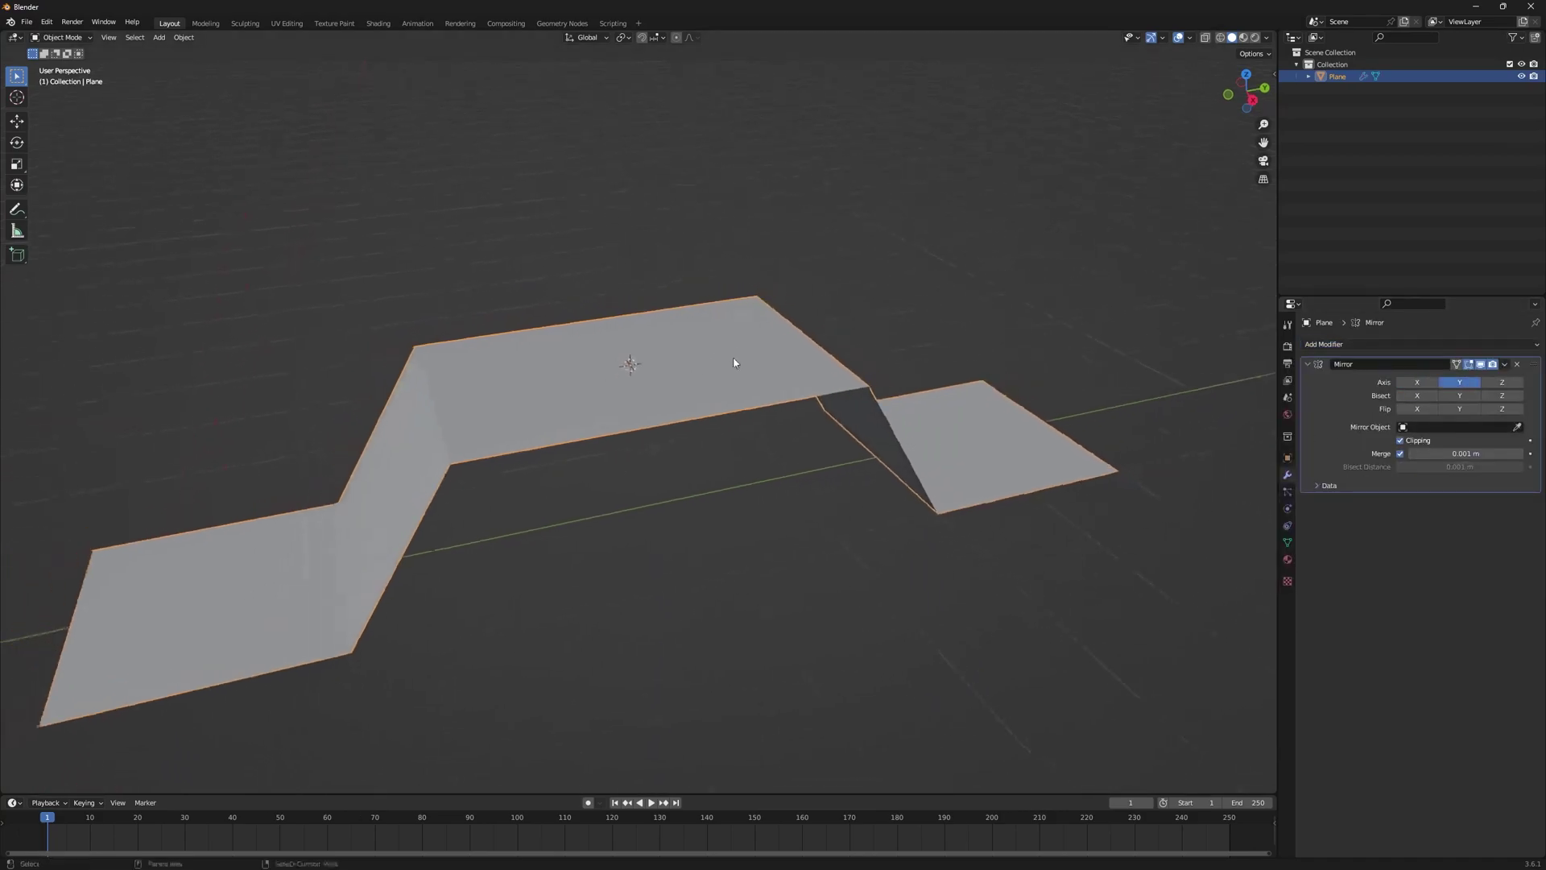
# - Add a Solidify modifier to the plane with a thickness of about 0.069 m
pyautogui.moveTo(734, 362); pyautogui.dragTo(832, 295, button='middle')
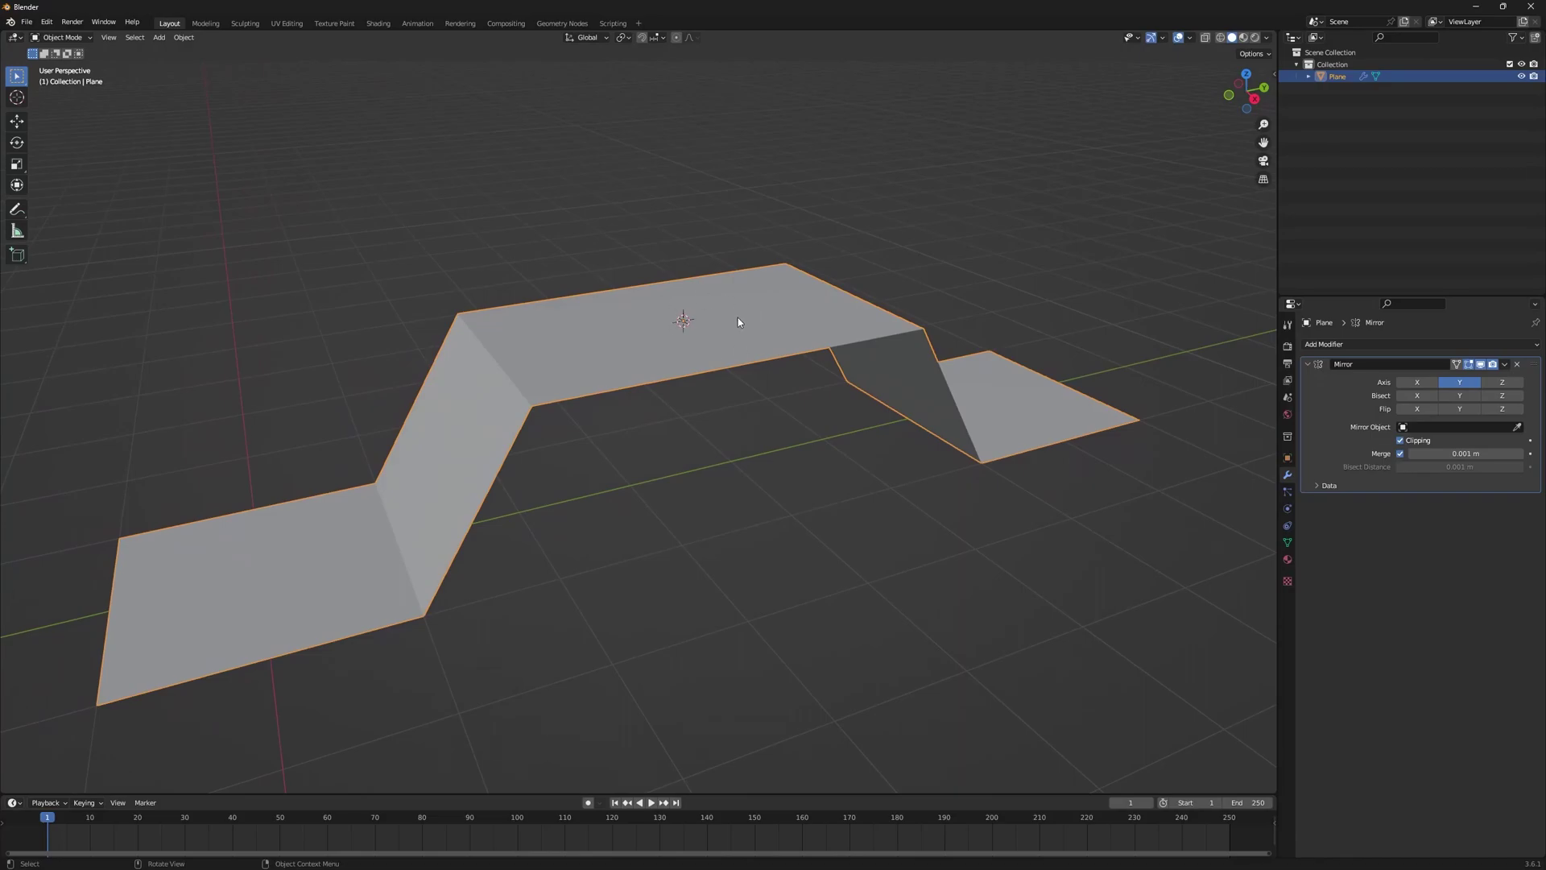
pyautogui.click(1322, 344)
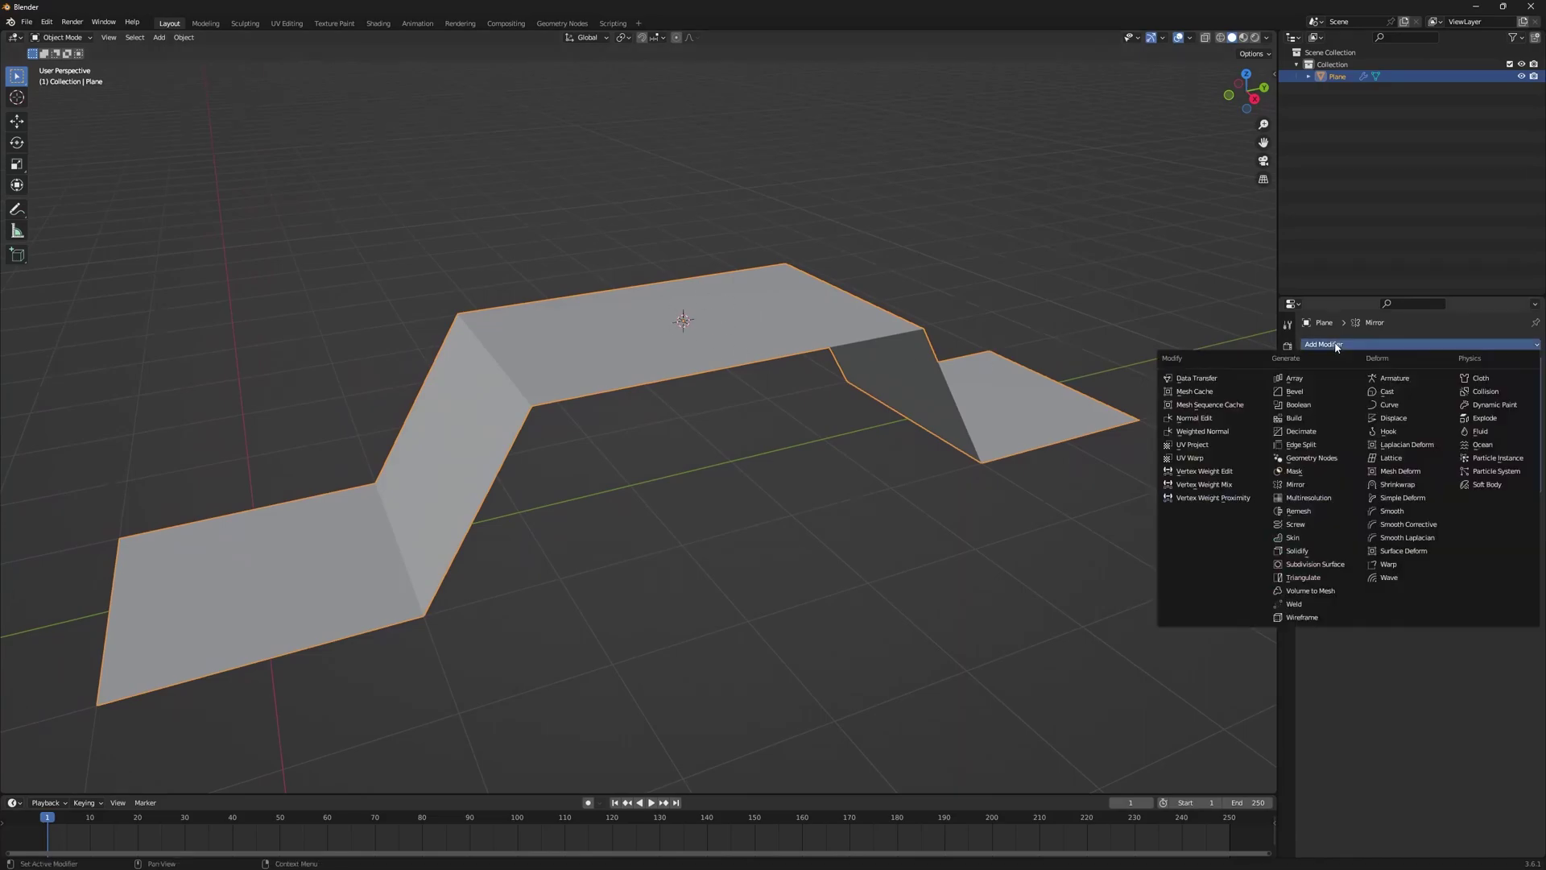
pyautogui.click(1320, 553)
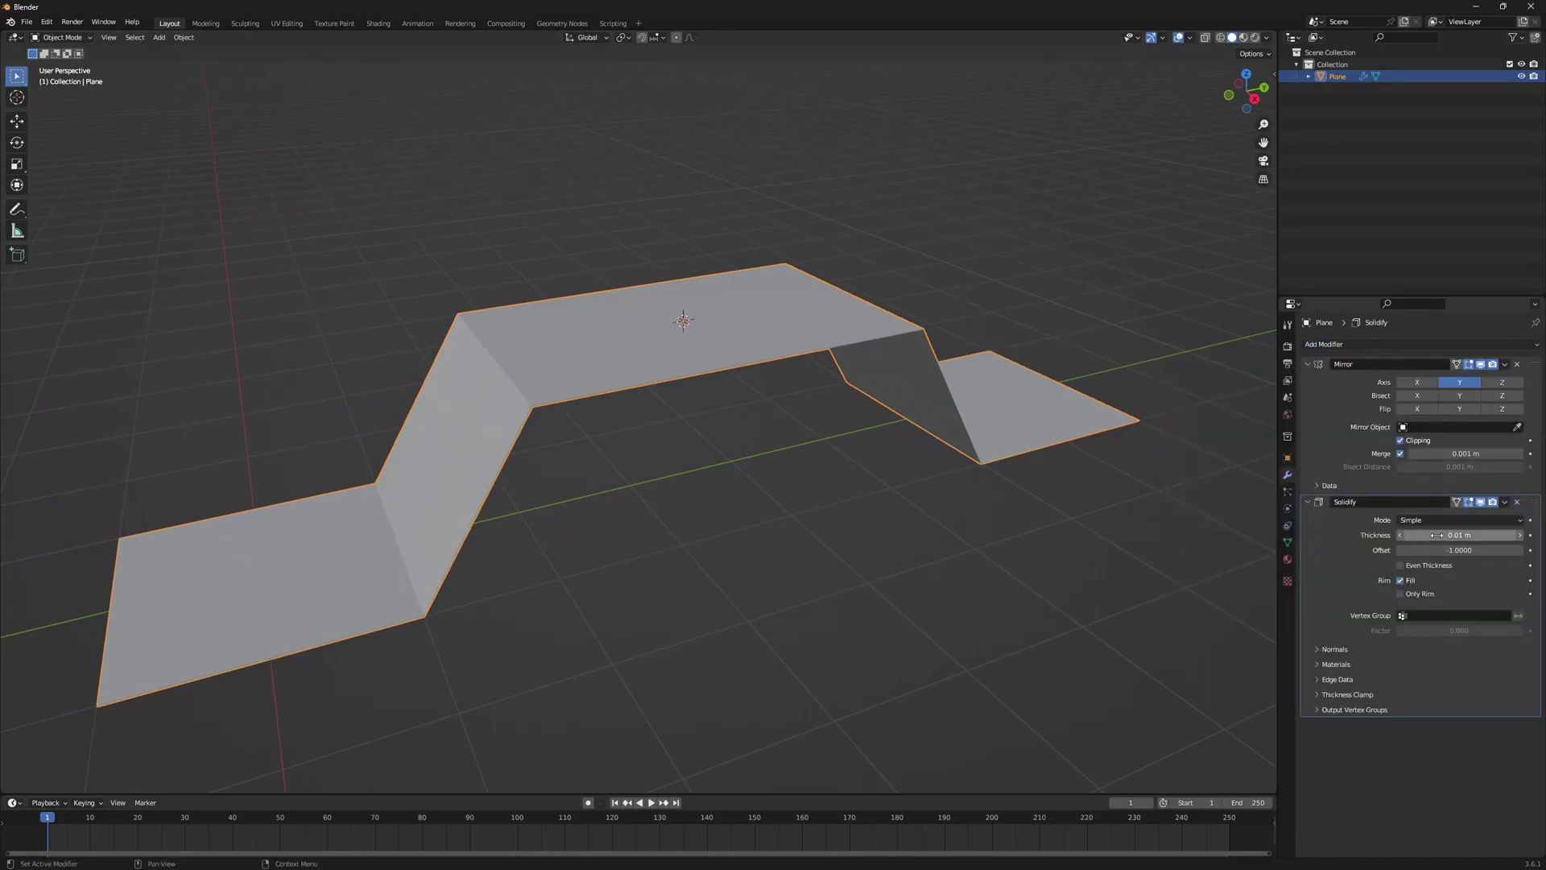
pyautogui.moveTo(1449, 534); pyautogui.dragTo(1478, 535)
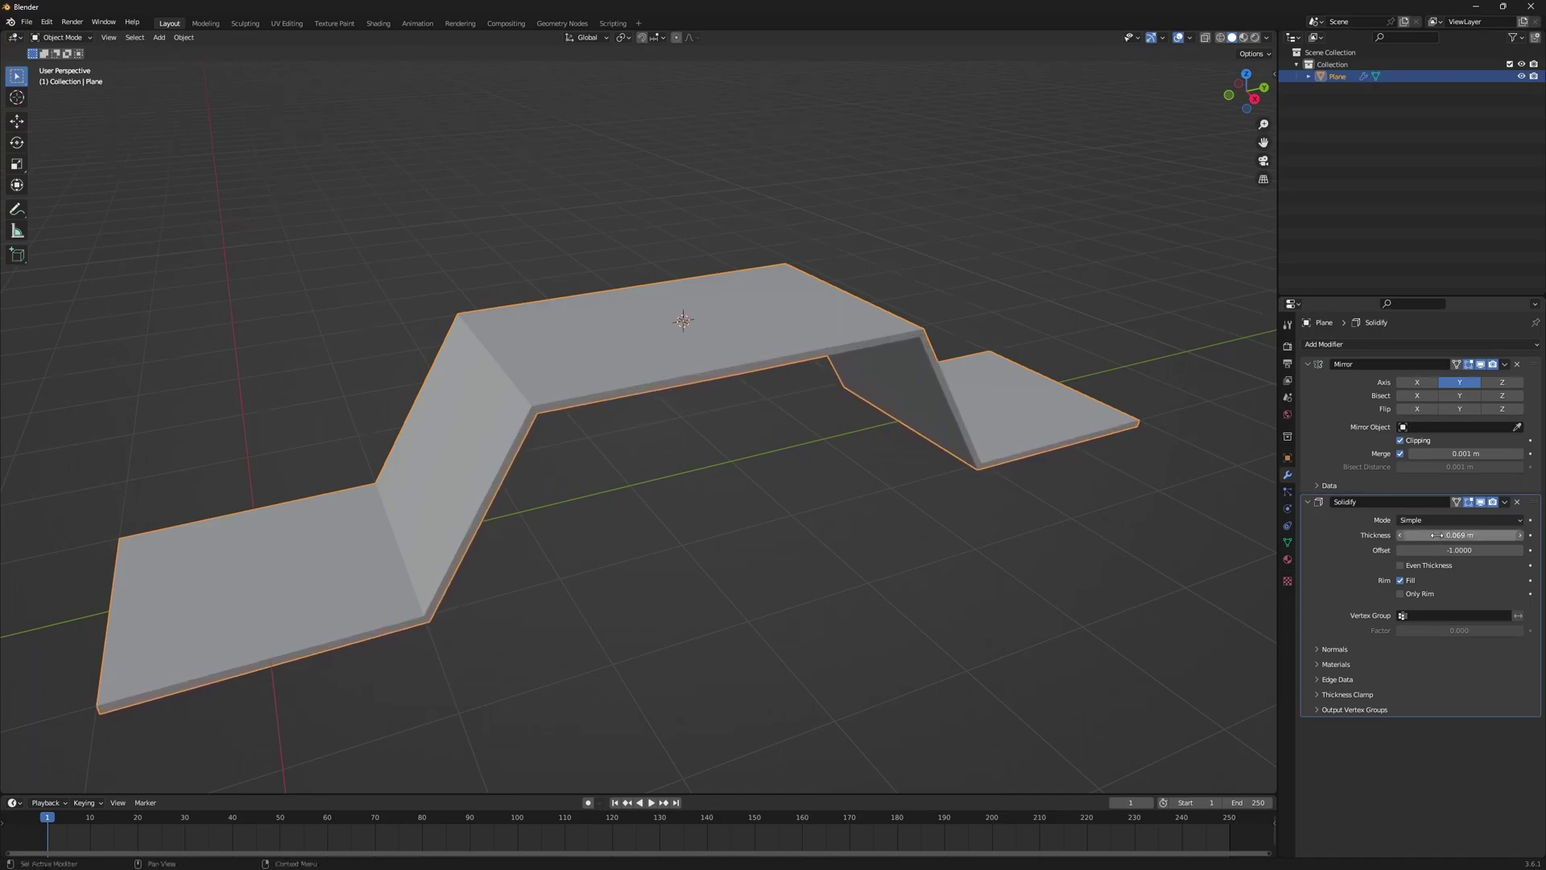
# - Add a cylinder at the 3D cursor and scale it down uniformly to about 0.4
pyautogui.moveTo(828, 403); pyautogui.dragTo(676, 293, button='middle')
pyautogui.hotkey('alt', 'a')
pyautogui.hotkey('shift', 'a')
pyautogui.moveTo(677, 288)
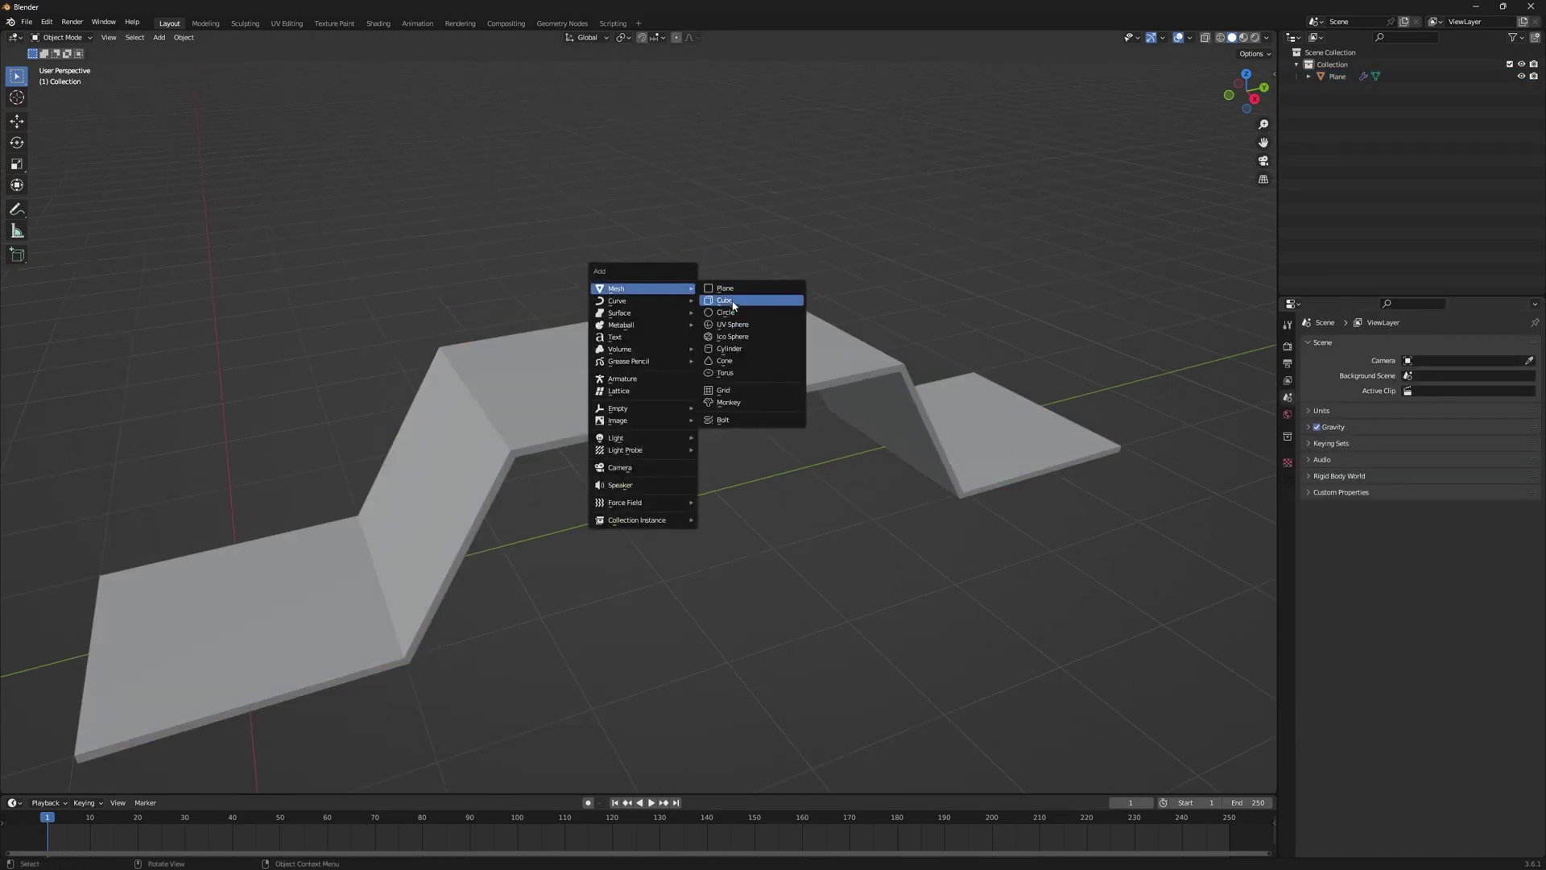
pyautogui.click(747, 348)
pyautogui.press('s')
pyautogui.click(786, 351)
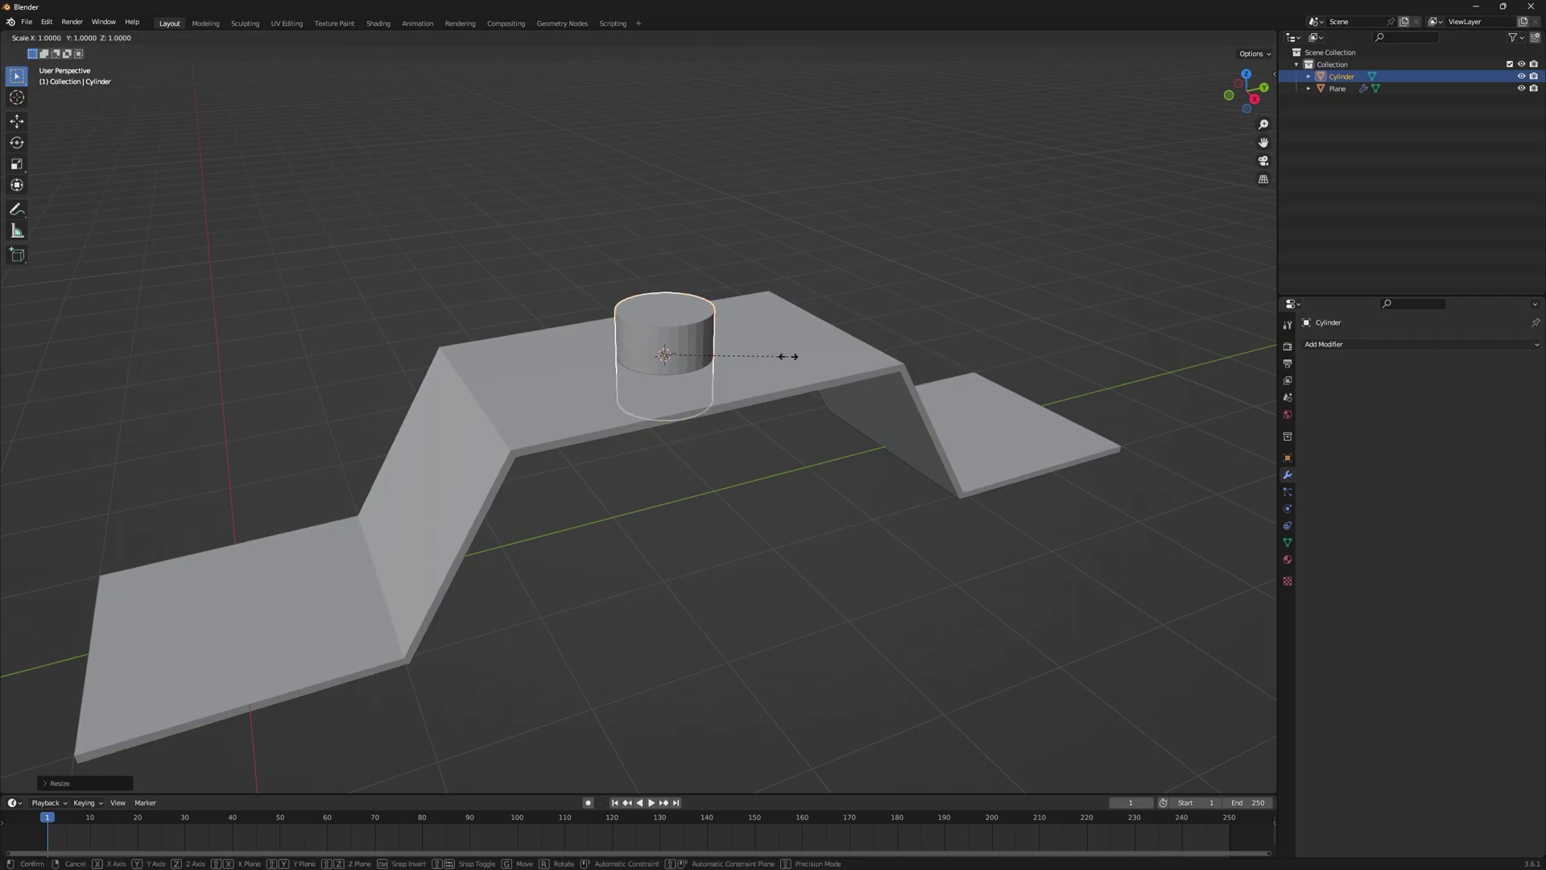
# - Stretch the cylinder along Z to a scale of about 1.08 and move it along Y to about 2.79 m
pyautogui.press('s')
pyautogui.press('z')
pyautogui.click(946, 359)
pyautogui.press('g')
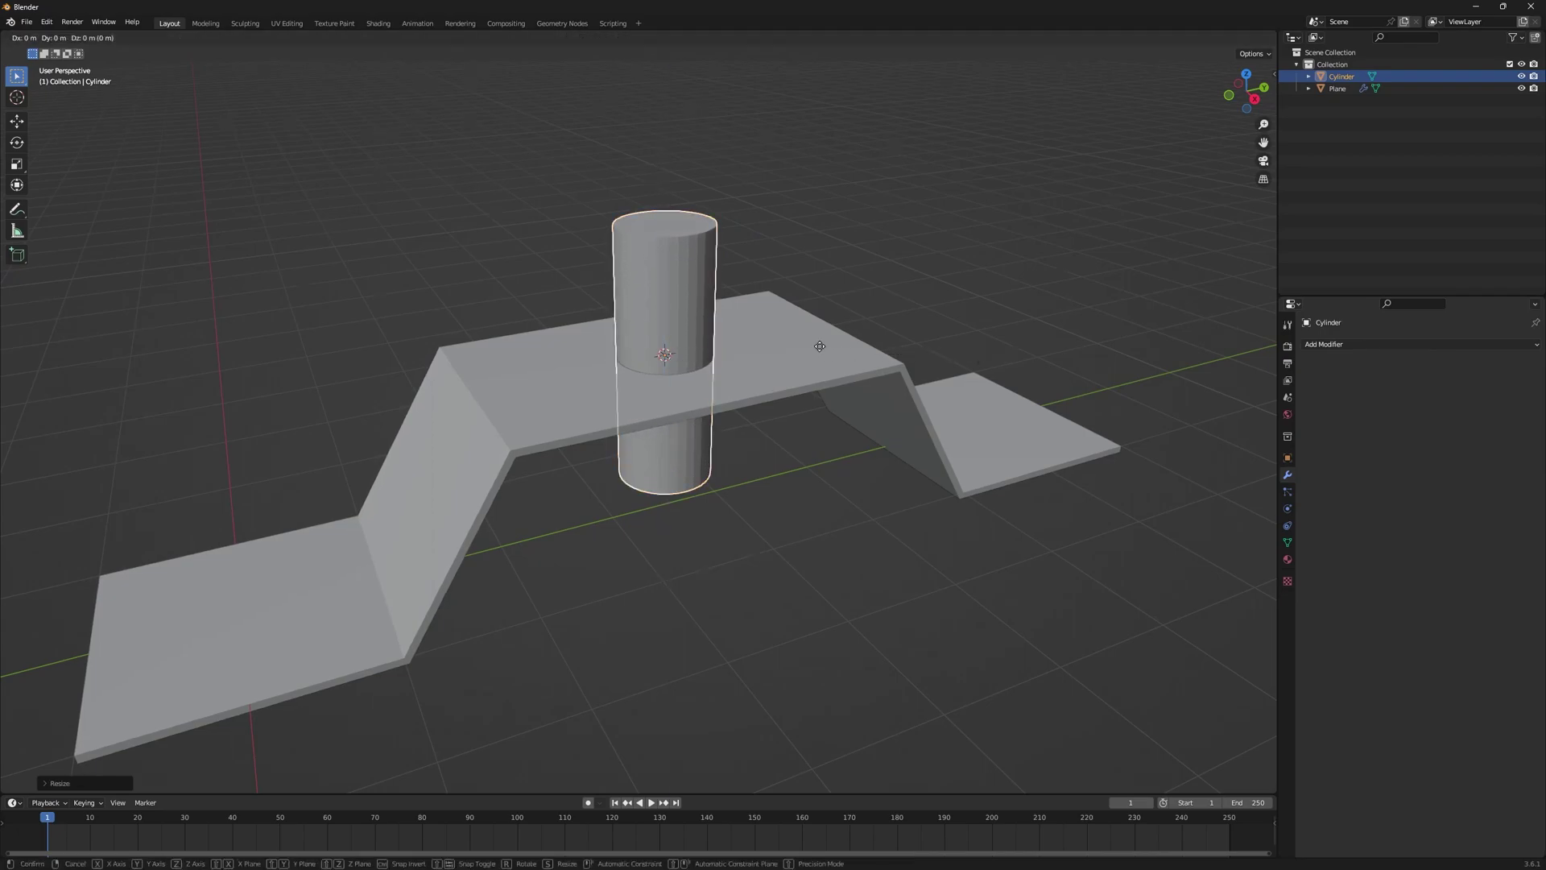
pyautogui.press('y')
pyautogui.click(727, 349)
# - Add a Difference Boolean modifier to the plane that uses the cylinder as cutter, with the Fast solver
pyautogui.scroll(3, 630, 418)
pyautogui.moveTo(729, 350); pyautogui.dragTo(751, 386, button='middle')
pyautogui.scroll(4, 752, 387)
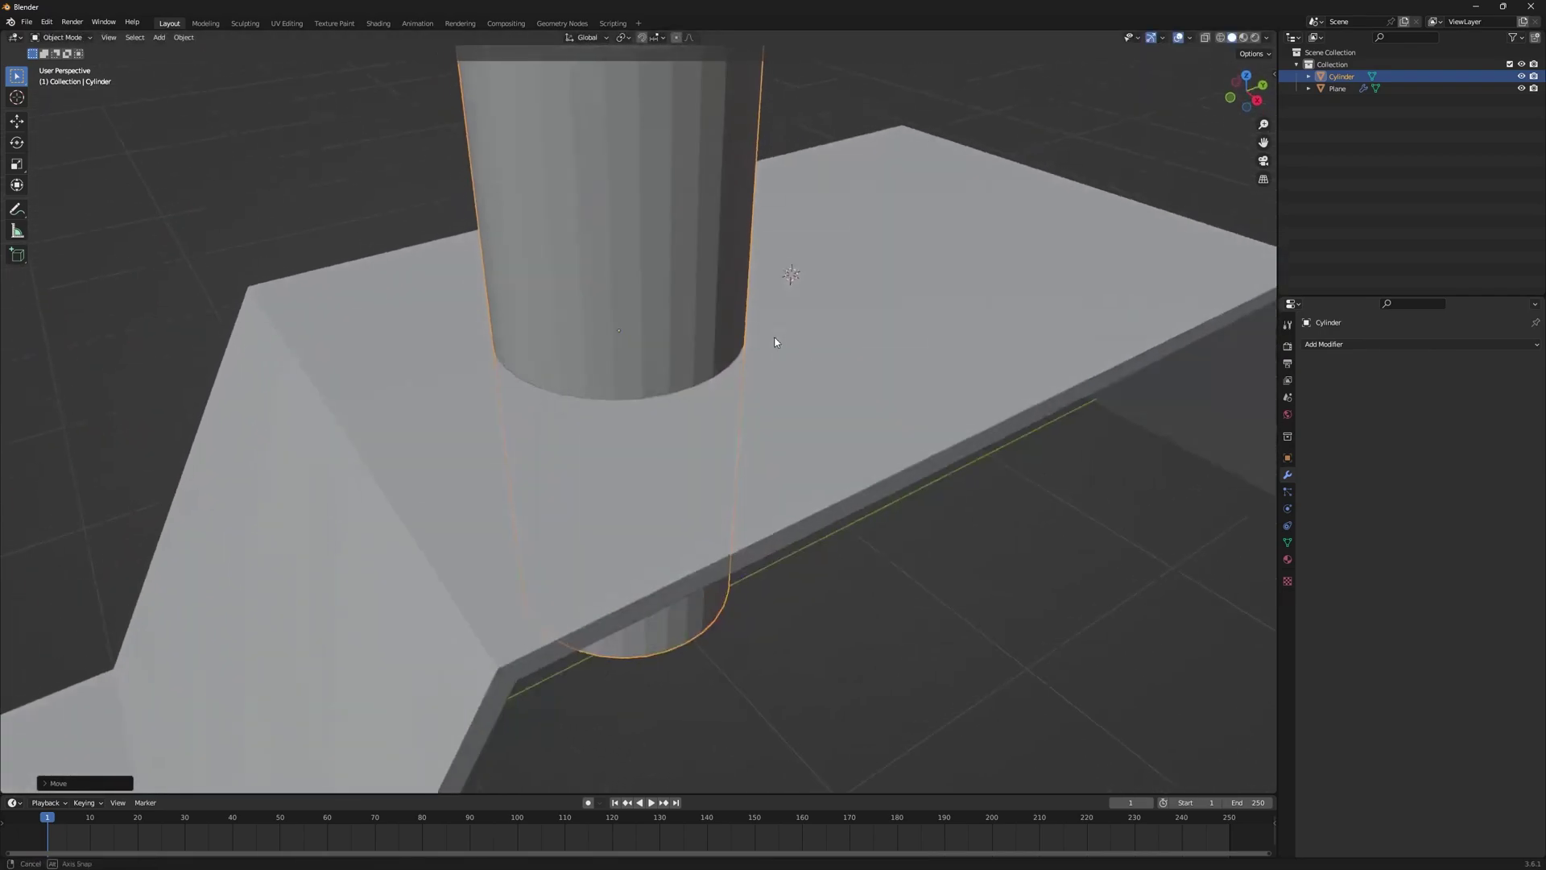
pyautogui.click(926, 327)
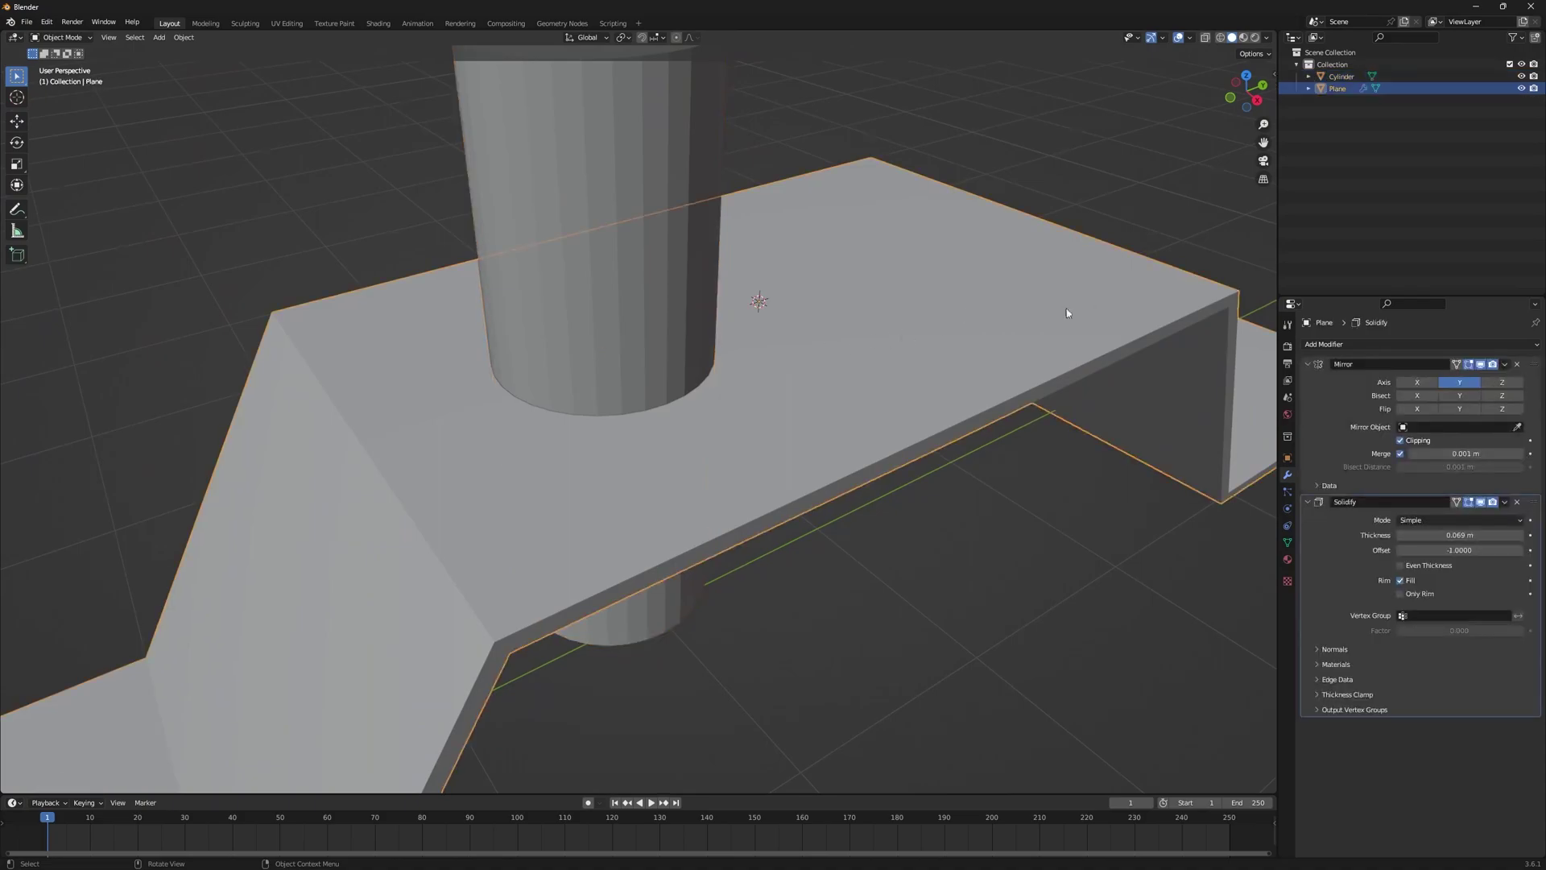
pyautogui.click(1308, 364)
pyautogui.click(1308, 380)
pyautogui.click(1343, 344)
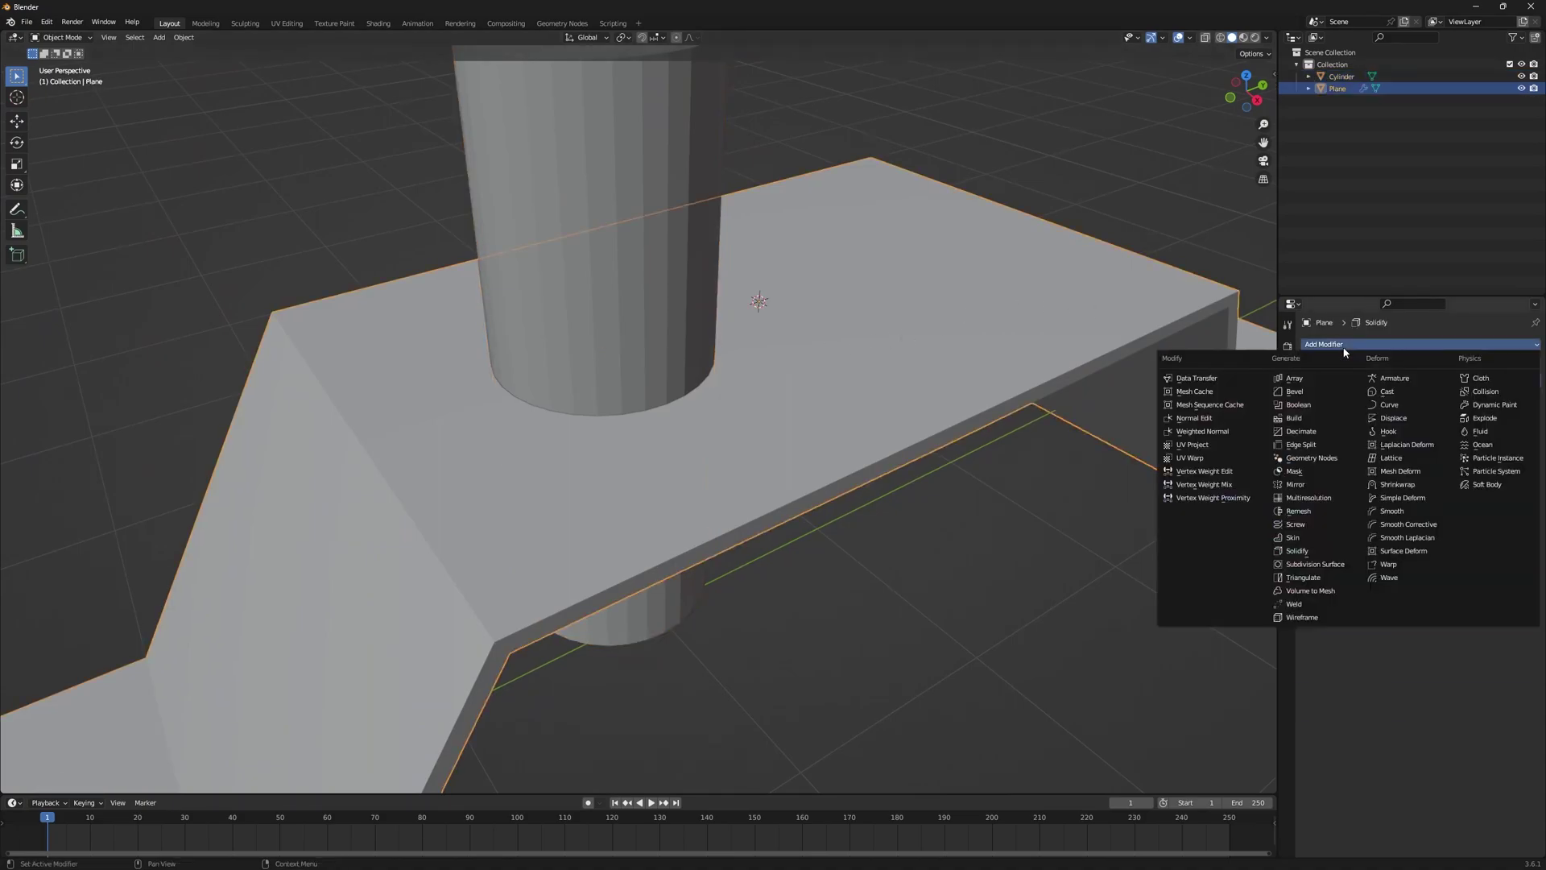
pyautogui.click(1322, 410)
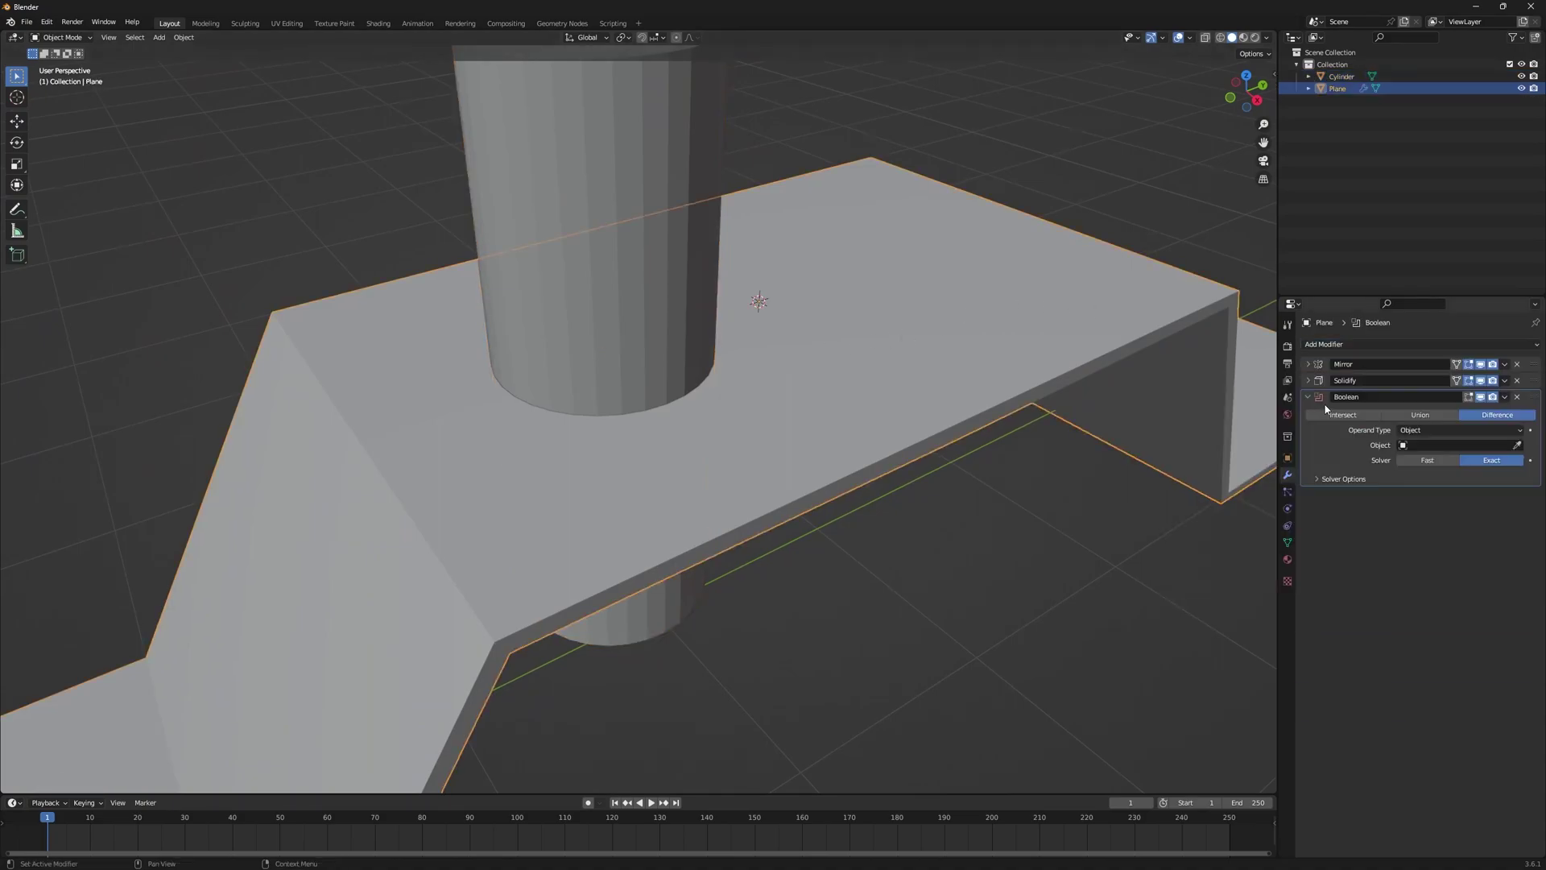
pyautogui.click(1518, 448)
pyautogui.click(632, 103)
pyautogui.click(1428, 462)
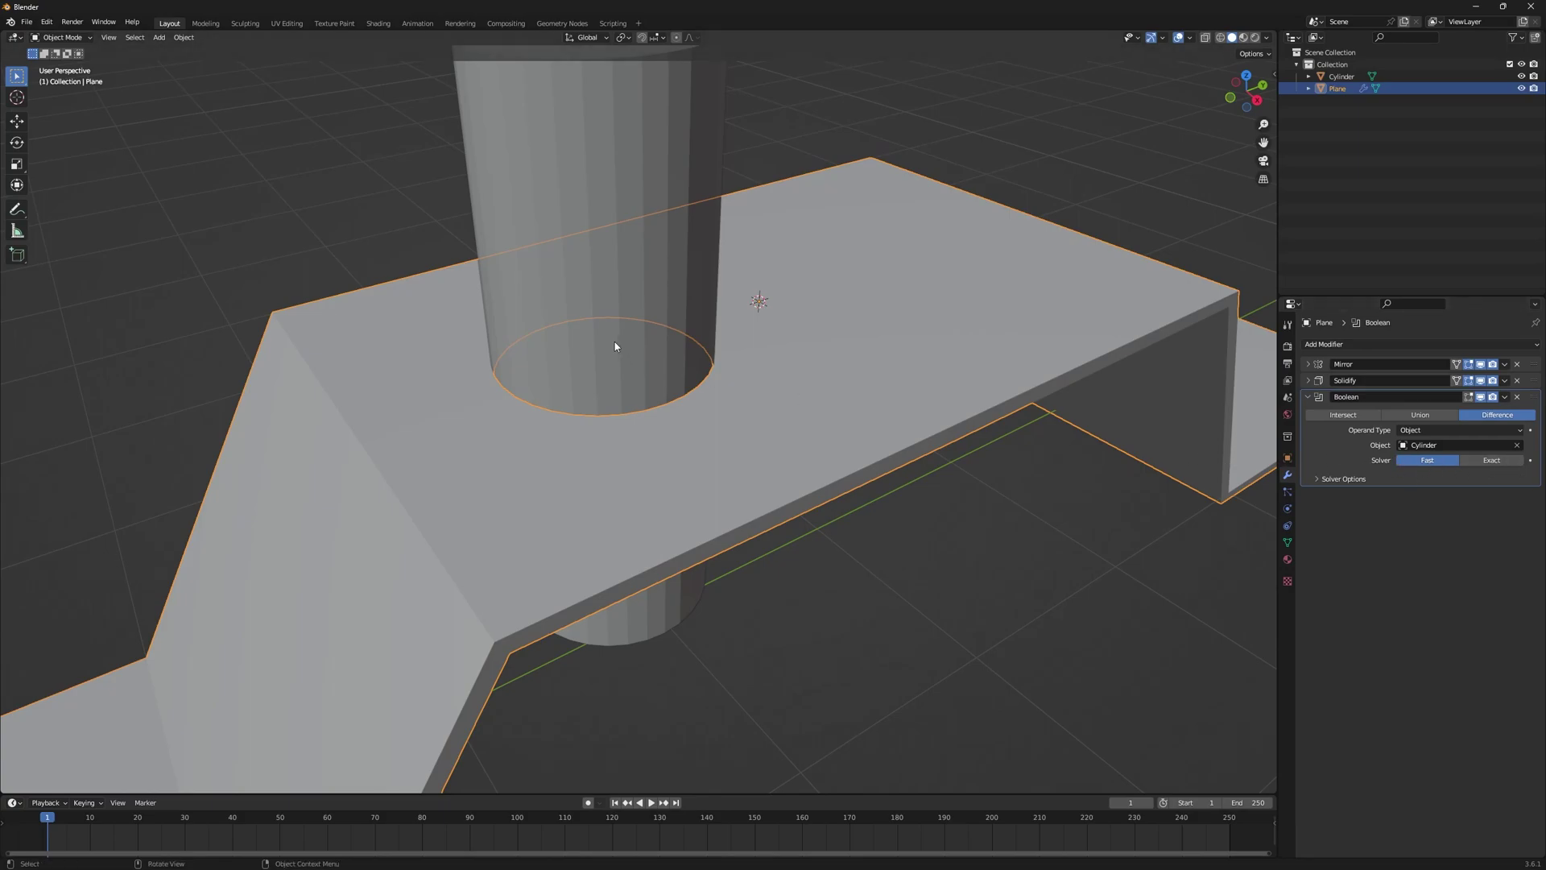
# - Change the cutter cylinder's Display As type for the viewport and hide the cylinder
pyautogui.moveTo(615, 341); pyautogui.dragTo(640, 330, button='middle')
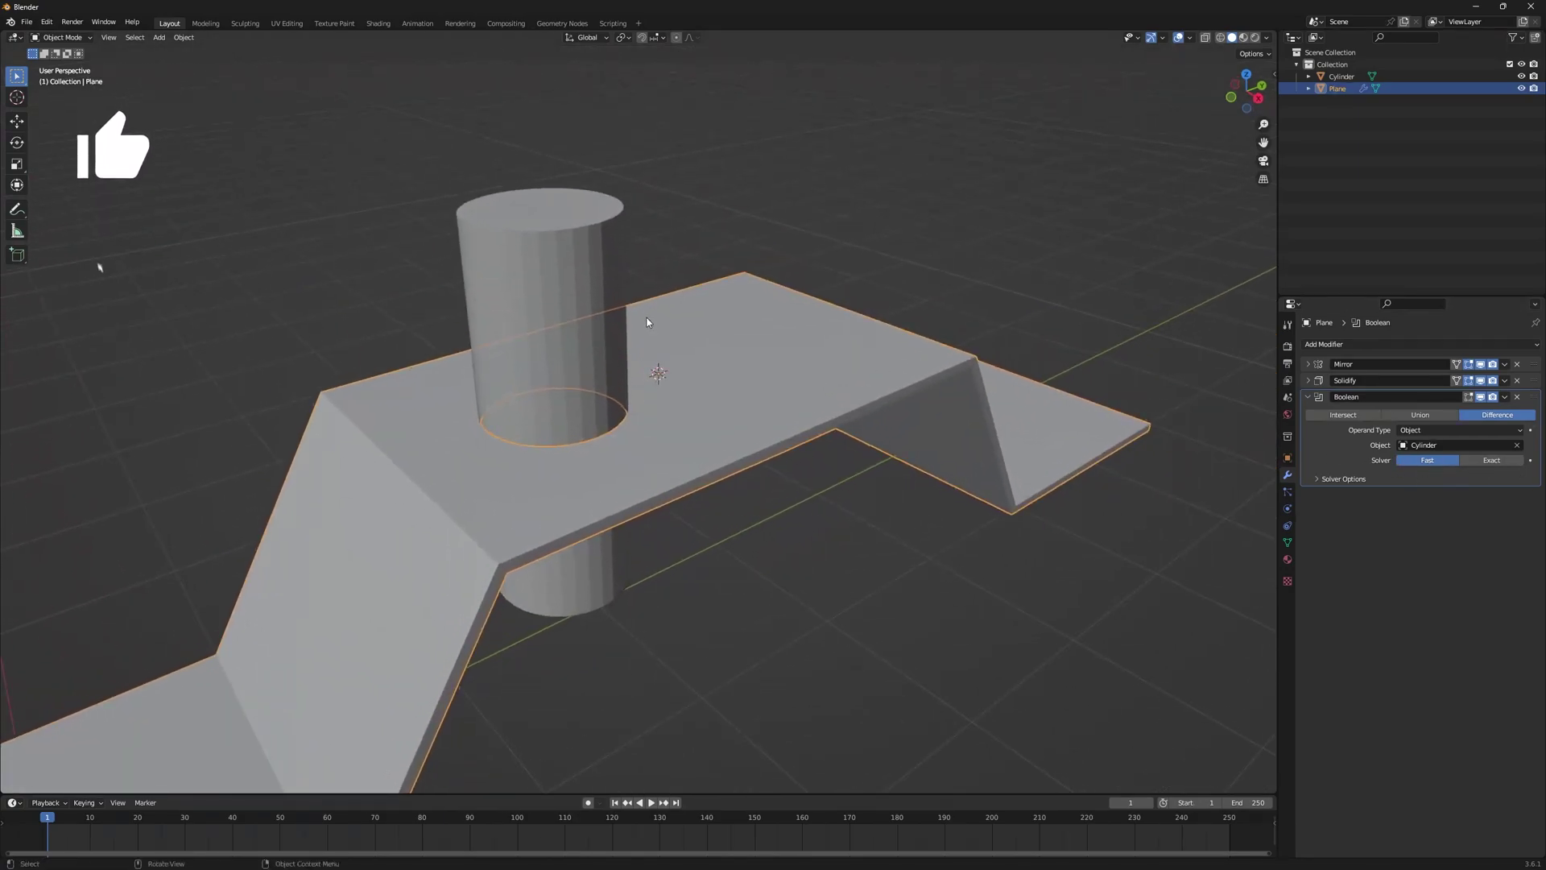
pyautogui.click(577, 277)
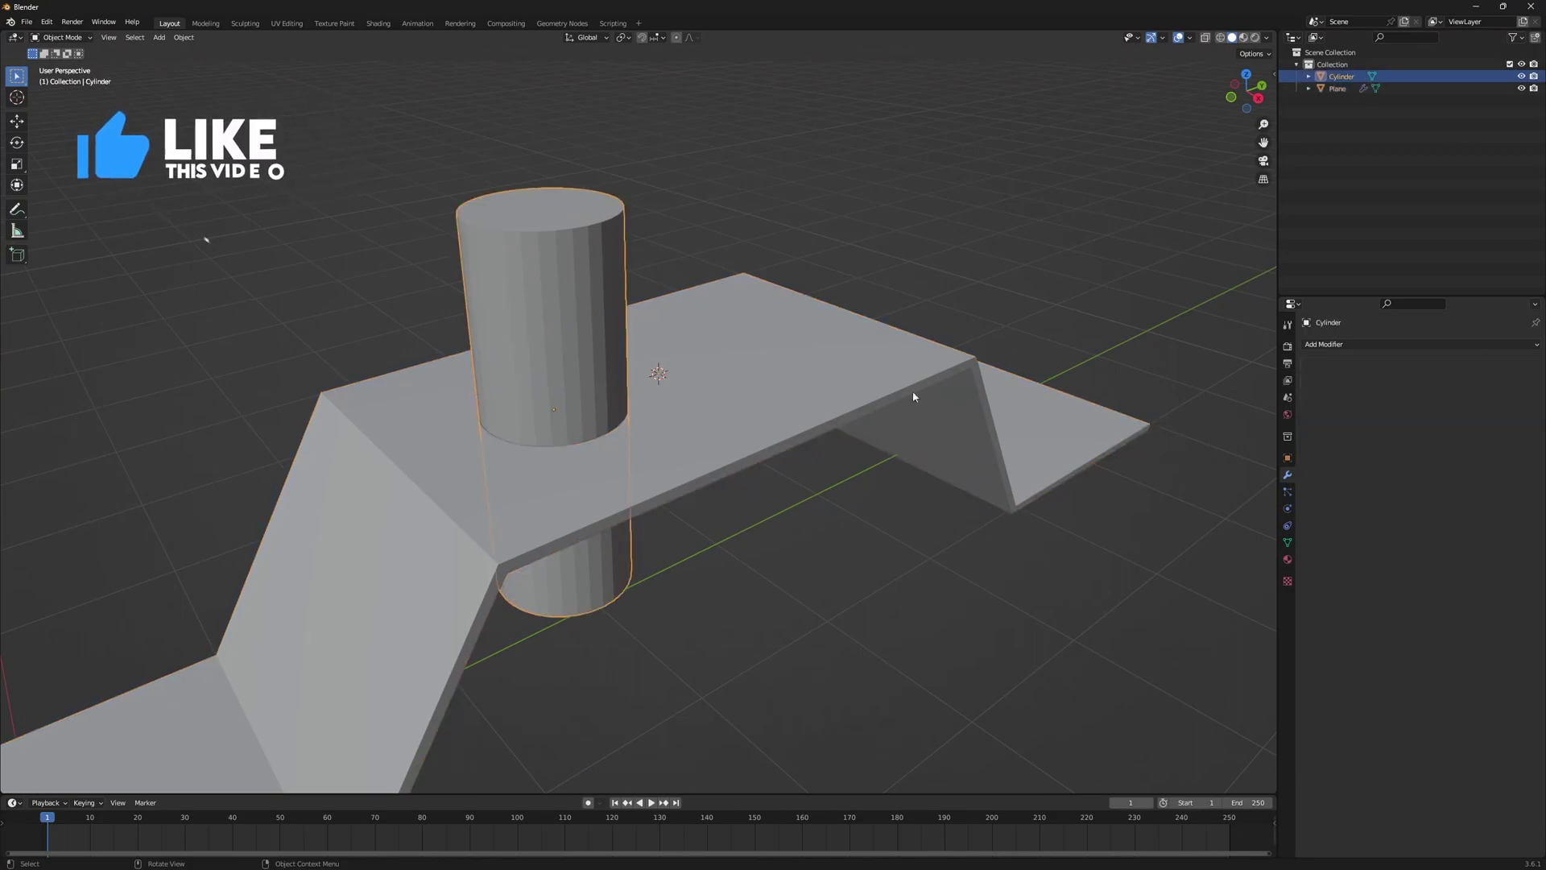
pyautogui.click(1286, 458)
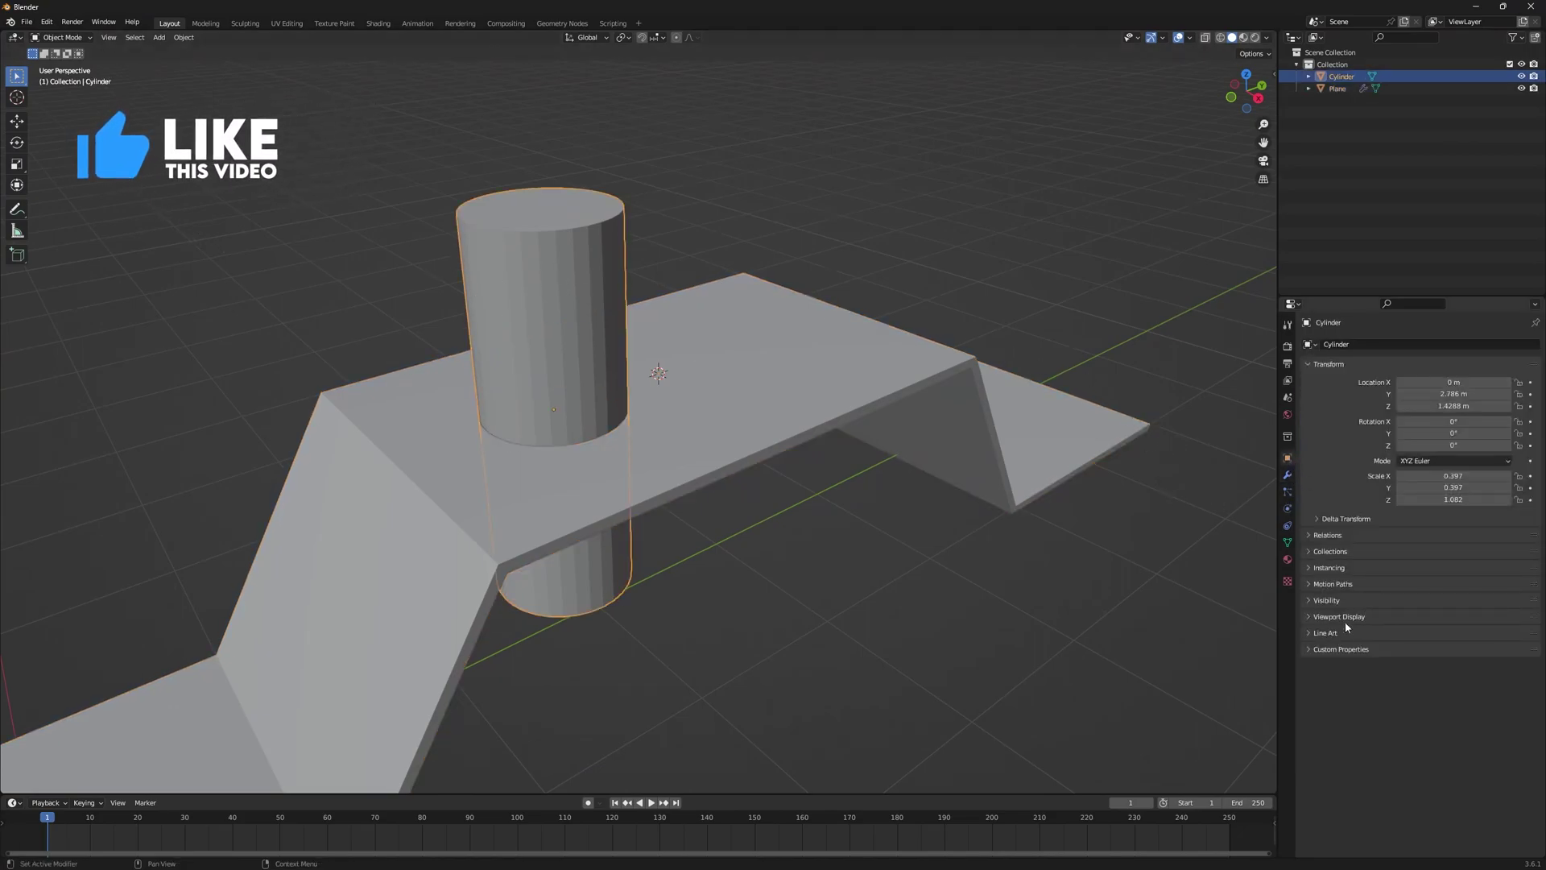
pyautogui.click(1320, 616)
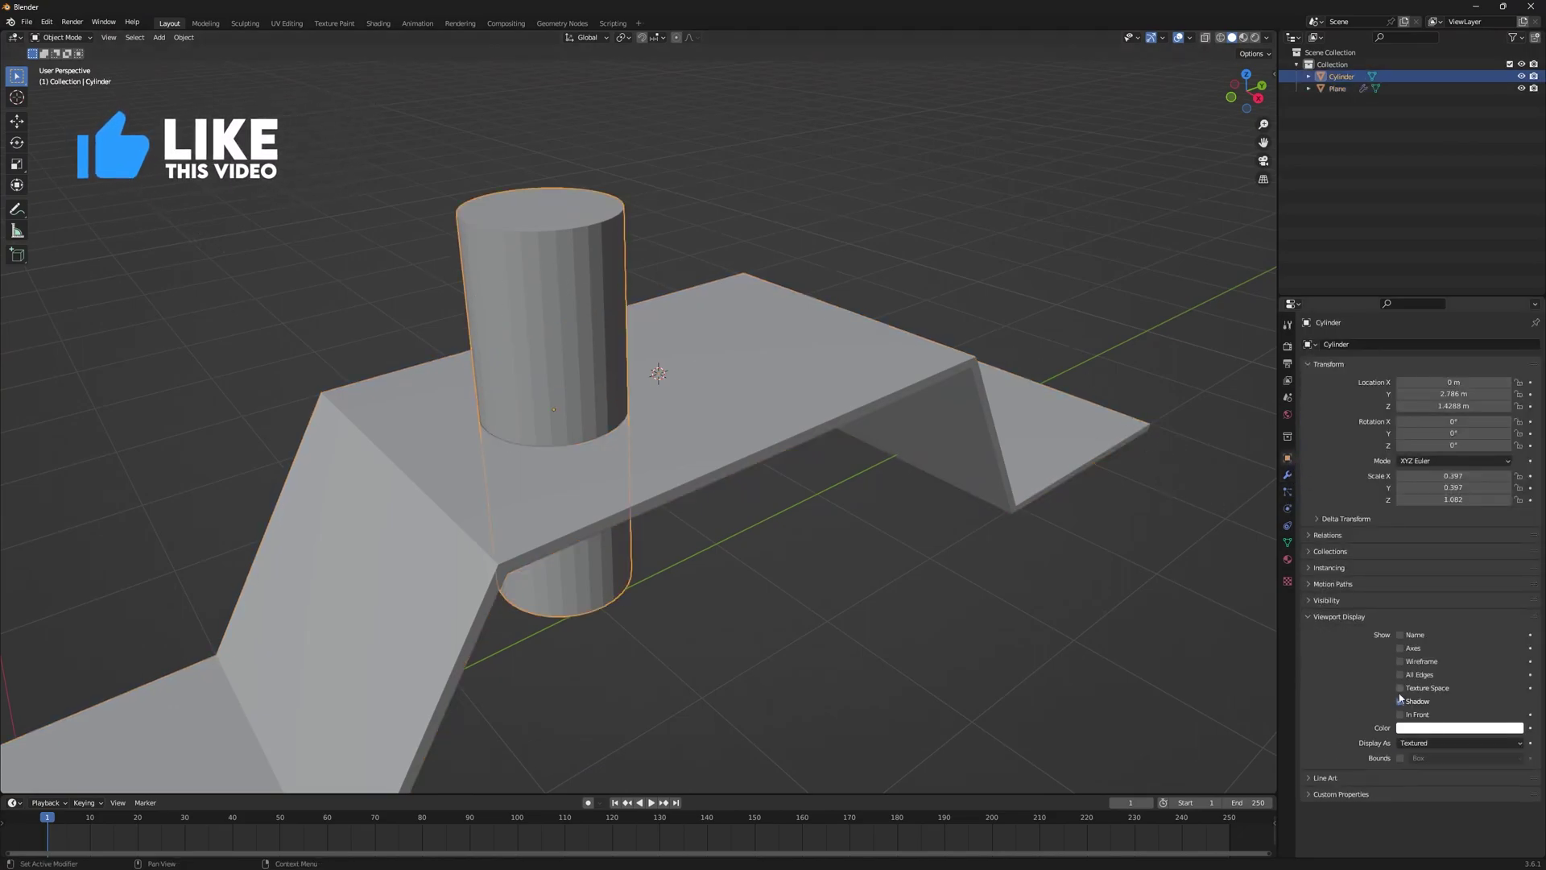
pyautogui.click(1417, 742)
pyautogui.click(1421, 770)
pyautogui.moveTo(809, 388)
pyautogui.mouseDown(button='middle')
pyautogui.moveTo(666, 282)
pyautogui.moveTo(707, 301)
pyautogui.mouseUp(button='middle')
pyautogui.press('h')
# - Apply Shade Auto Smooth to the plate with the round hole
pyautogui.click(694, 291)
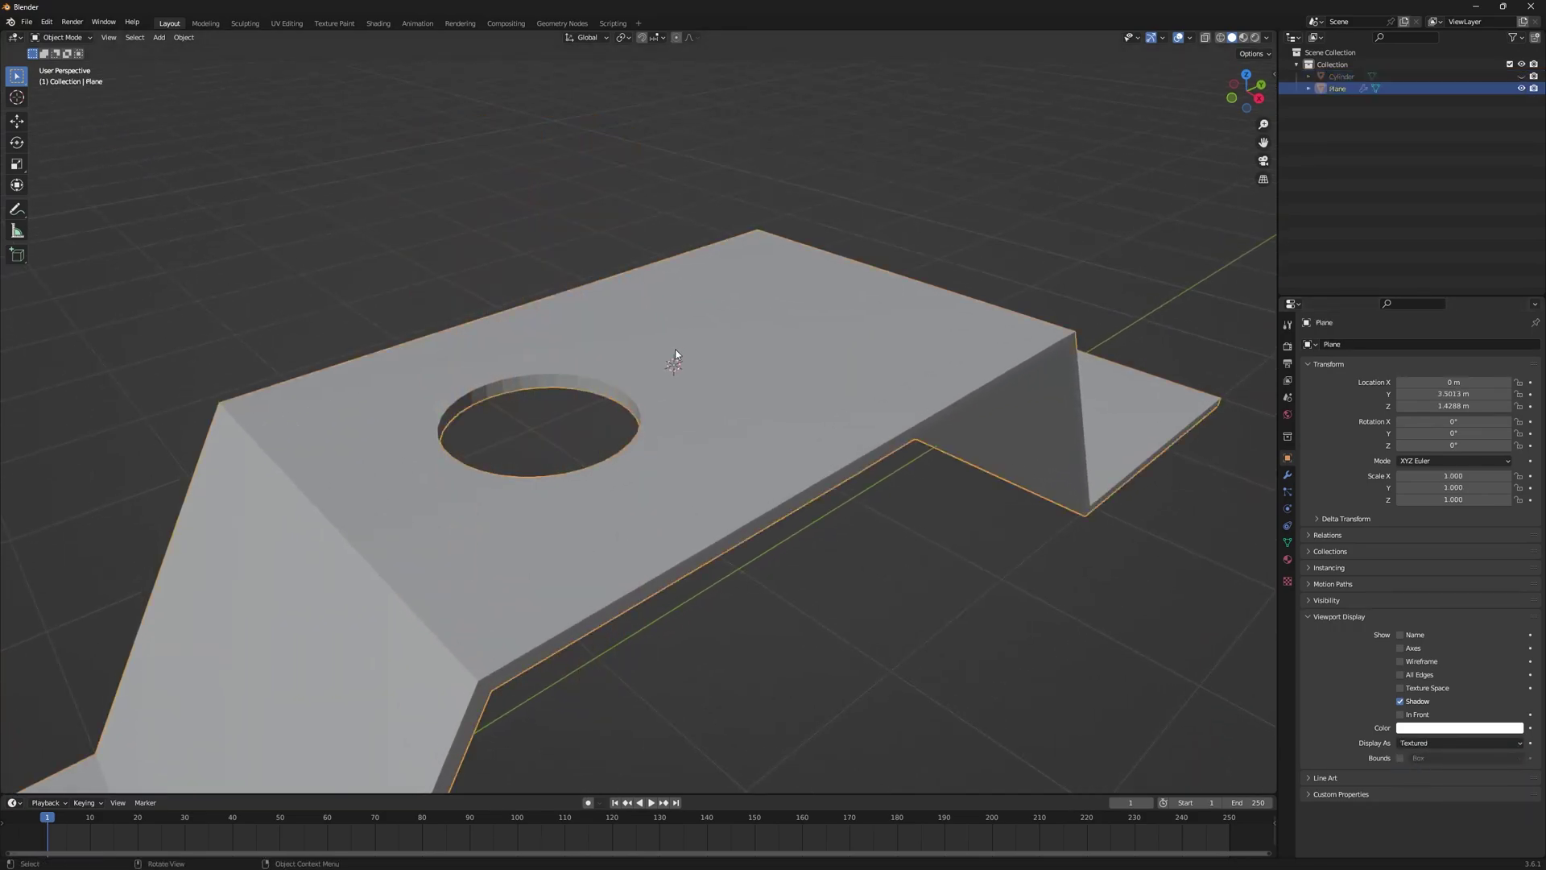
pyautogui.scroll(5, 746, 359)
pyautogui.scroll(1, 728, 318)
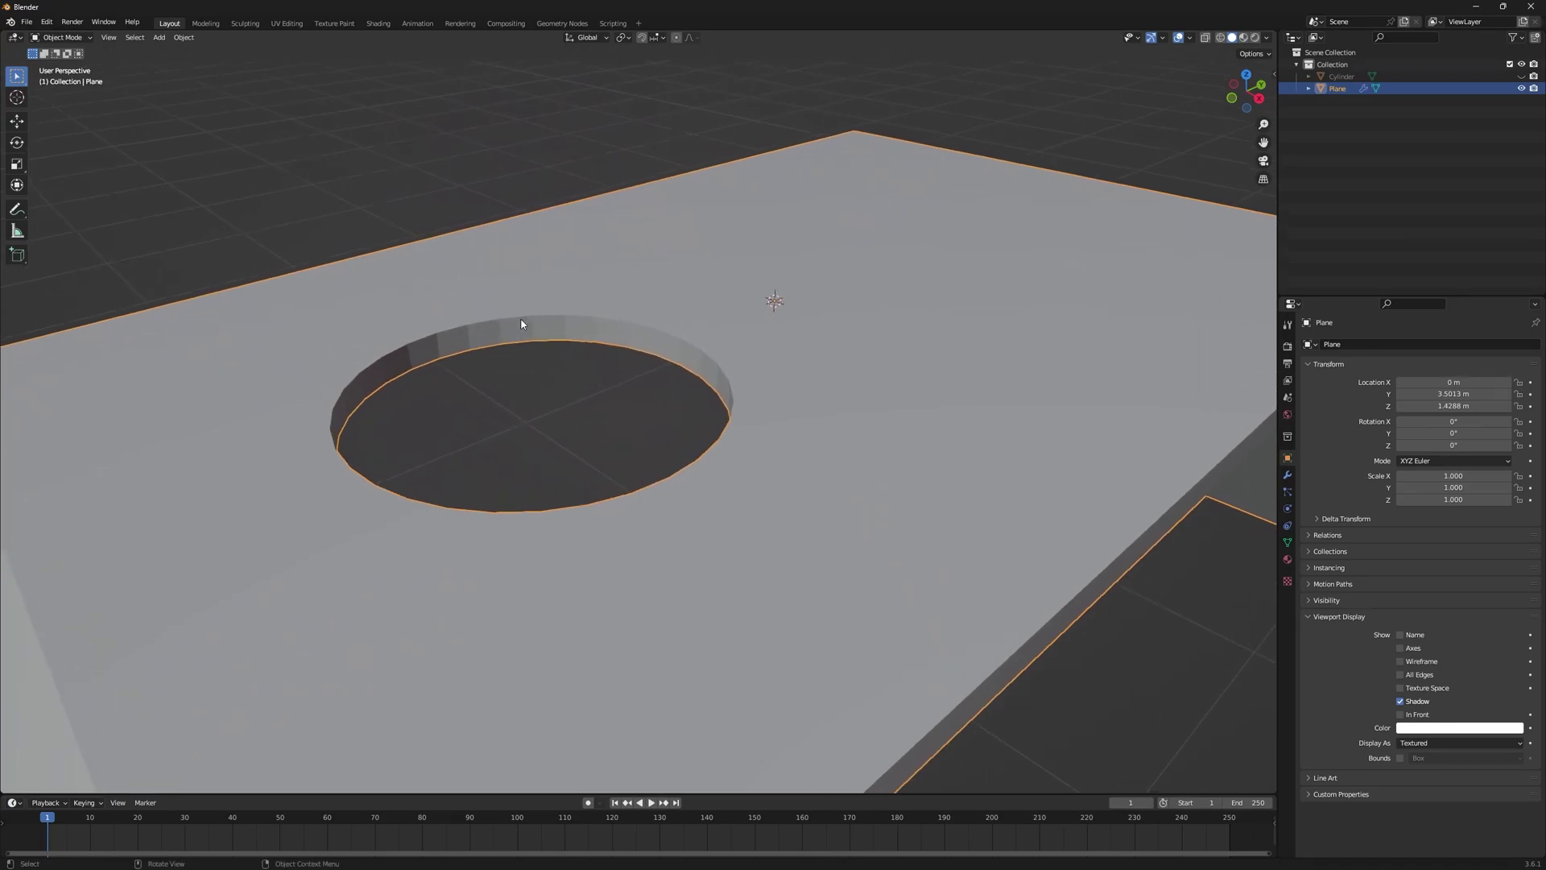
pyautogui.moveTo(572, 346); pyautogui.dragTo(573, 307, button='middle')
pyautogui.rightClick(572, 306)
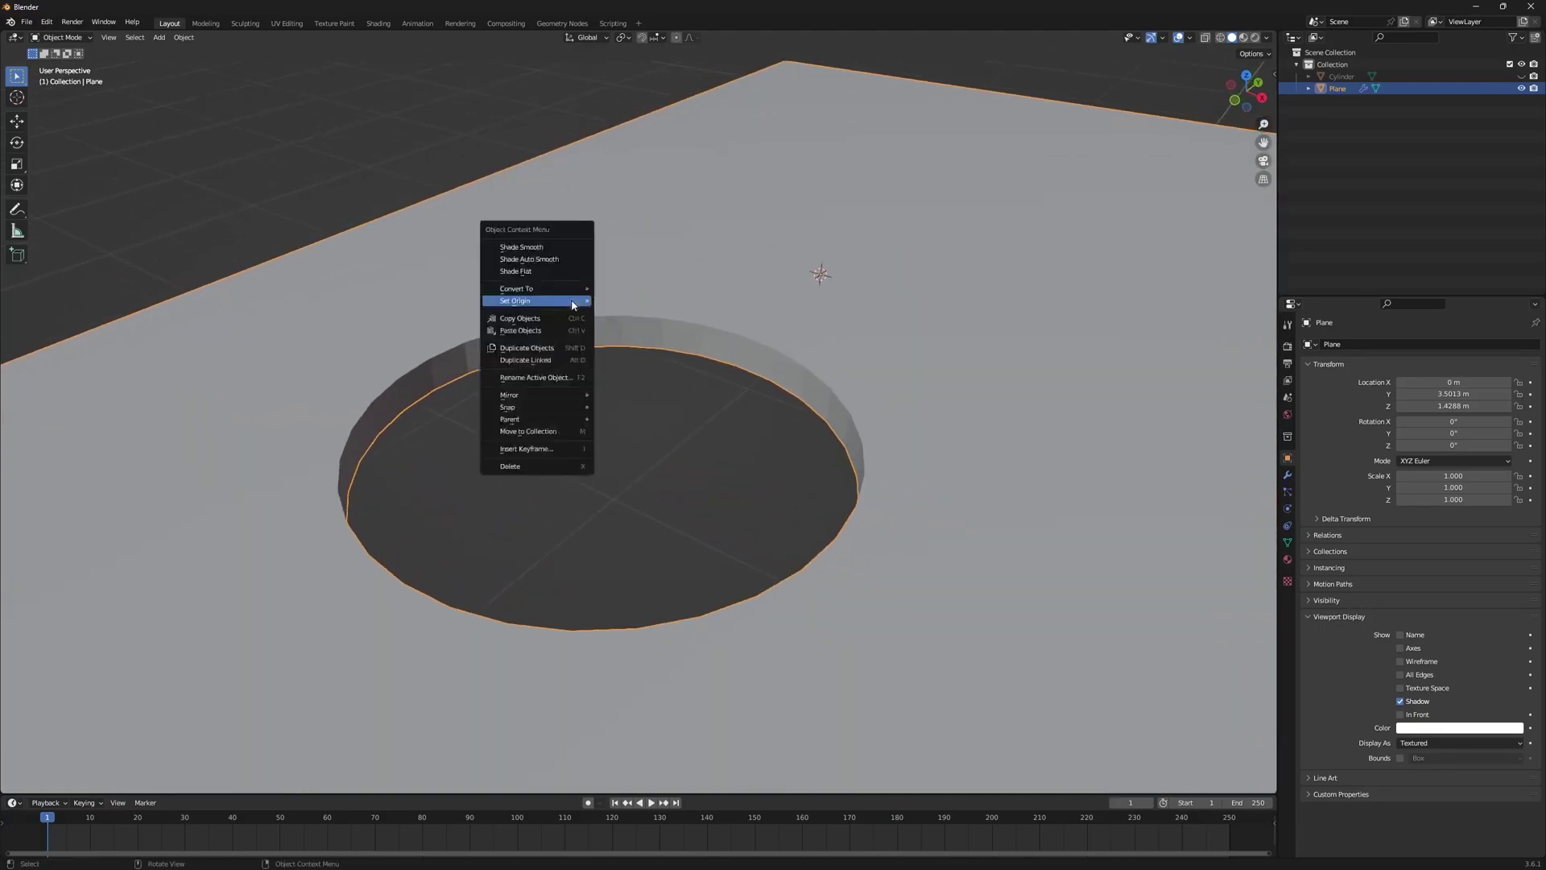
pyautogui.click(545, 258)
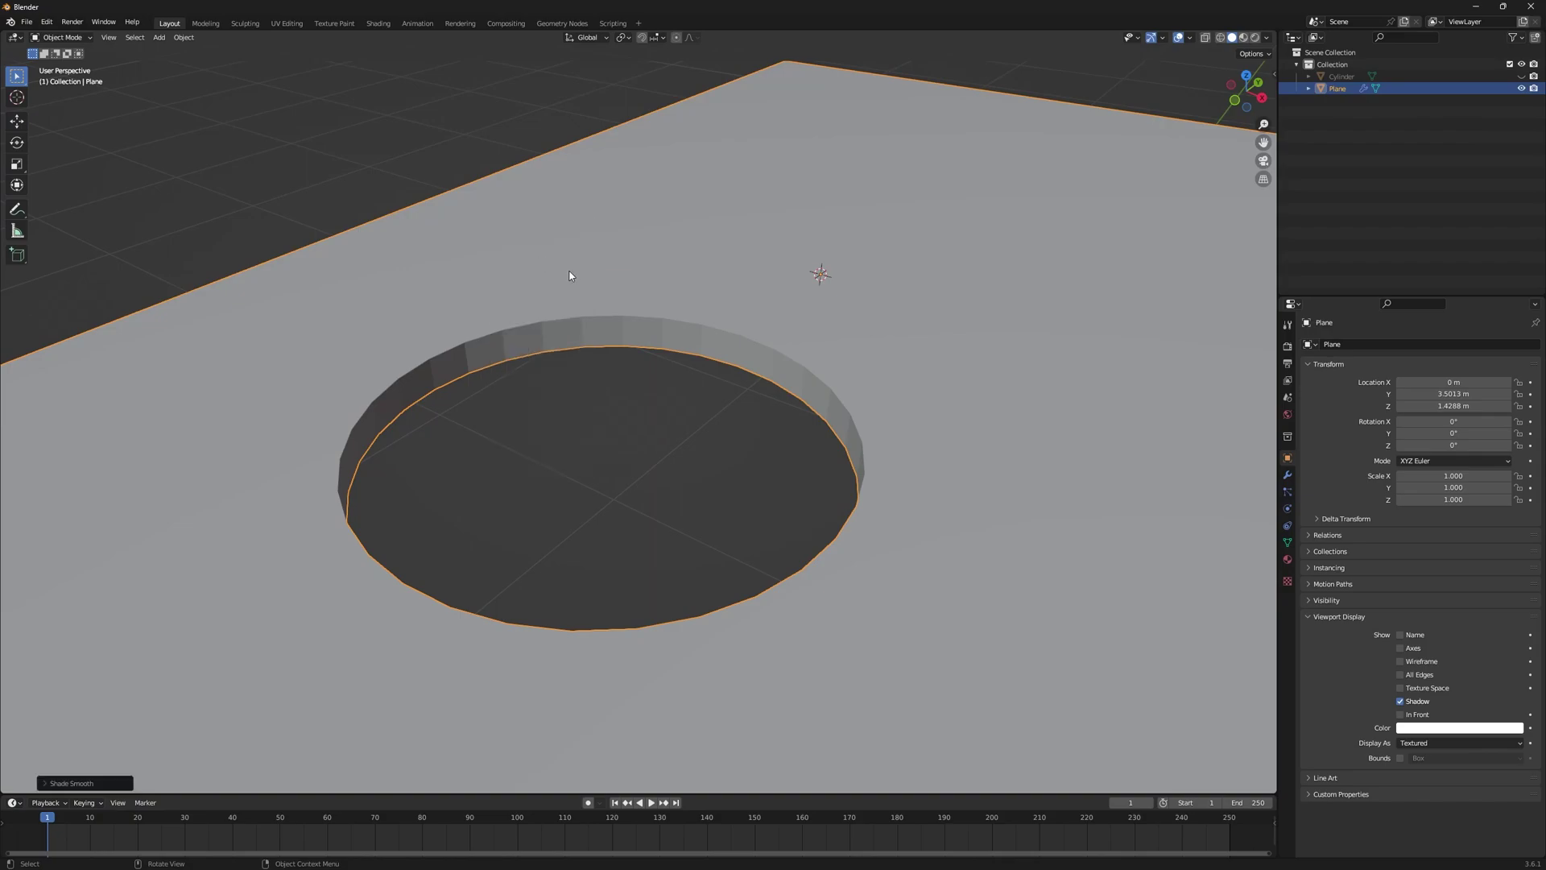
# - Switch Auto Smooth off and back on in the plate's Normals settings to compare the shading
pyautogui.click(1287, 542)
pyautogui.click(1314, 593)
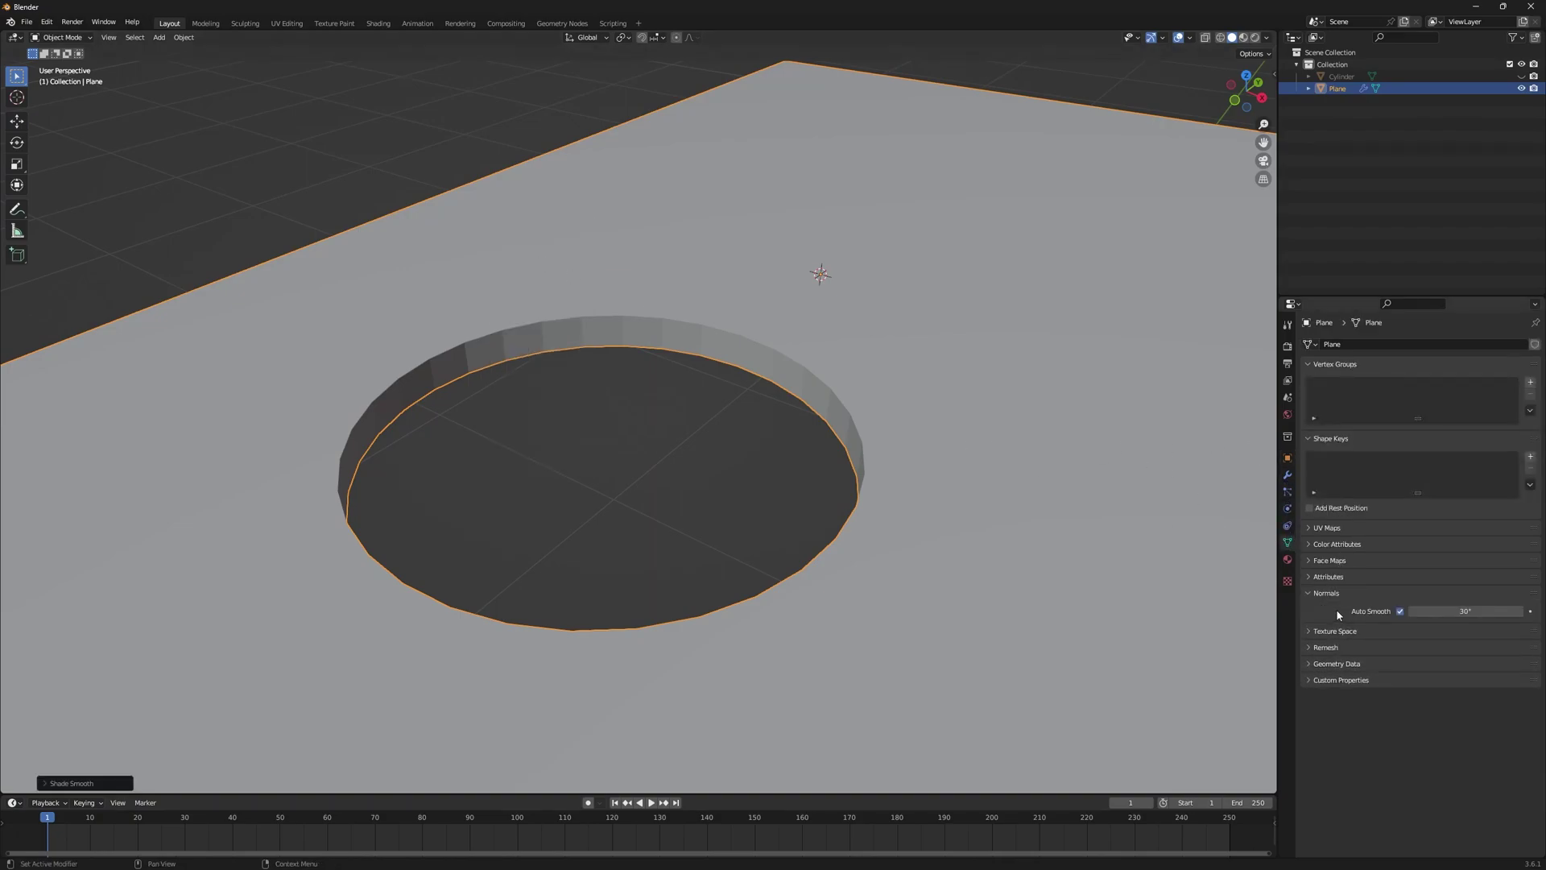
pyautogui.click(1399, 612)
pyautogui.click(1399, 611)
# - Add a Bevel modifier to the plate after the Boolean modifier
pyautogui.click(1287, 474)
pyautogui.click(1336, 344)
pyautogui.click(1322, 394)
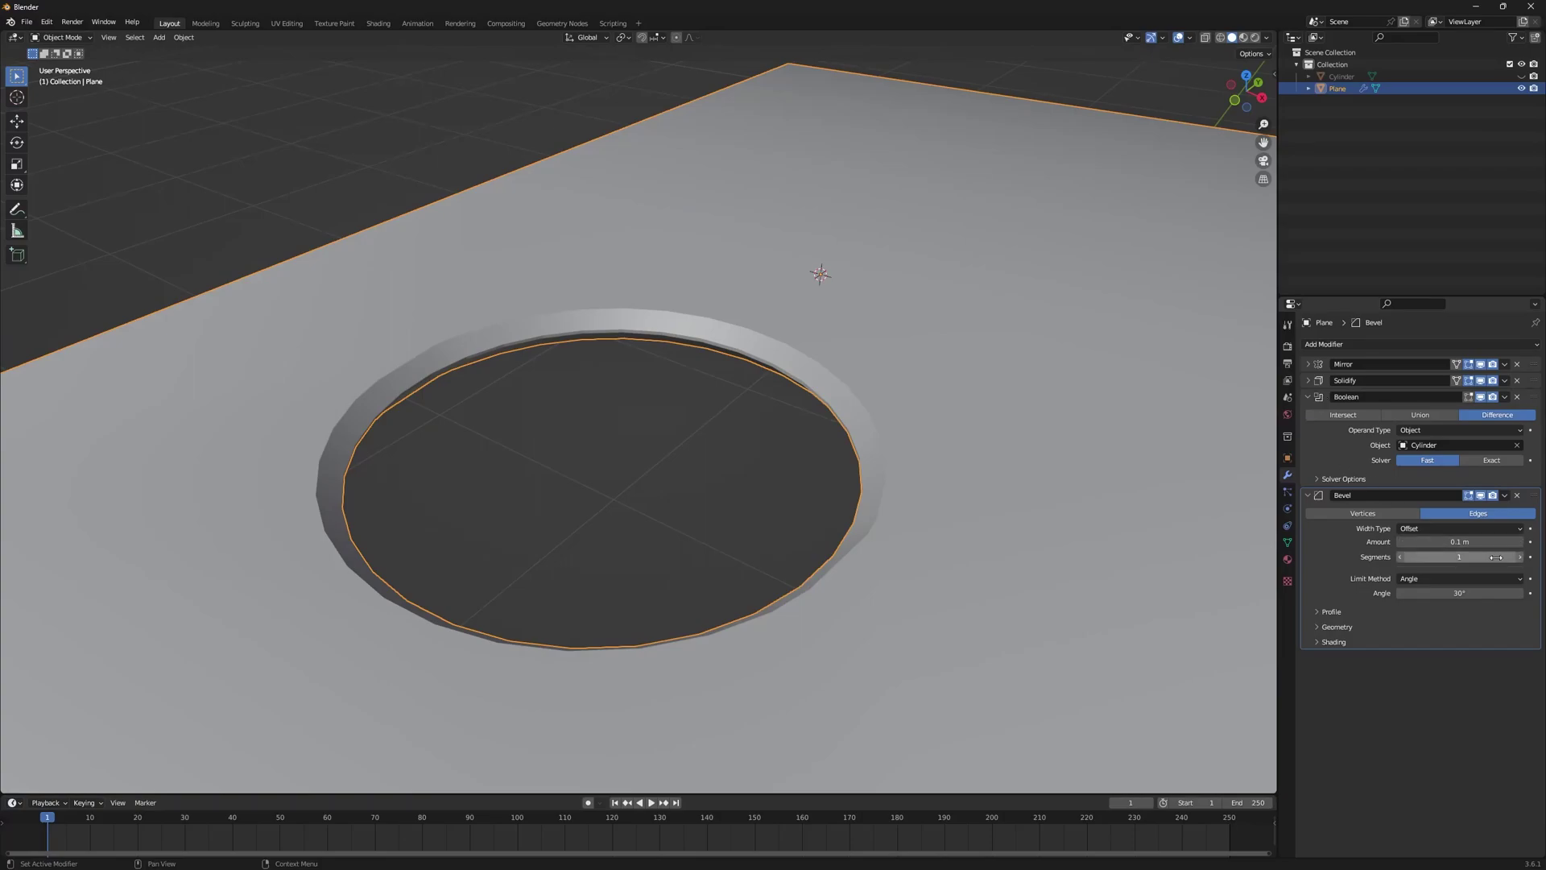
# - Set the plate's Bevel modifier to 3 segments with an amount of 0.011 m
pyautogui.click(1521, 557)
pyautogui.click(1521, 558)
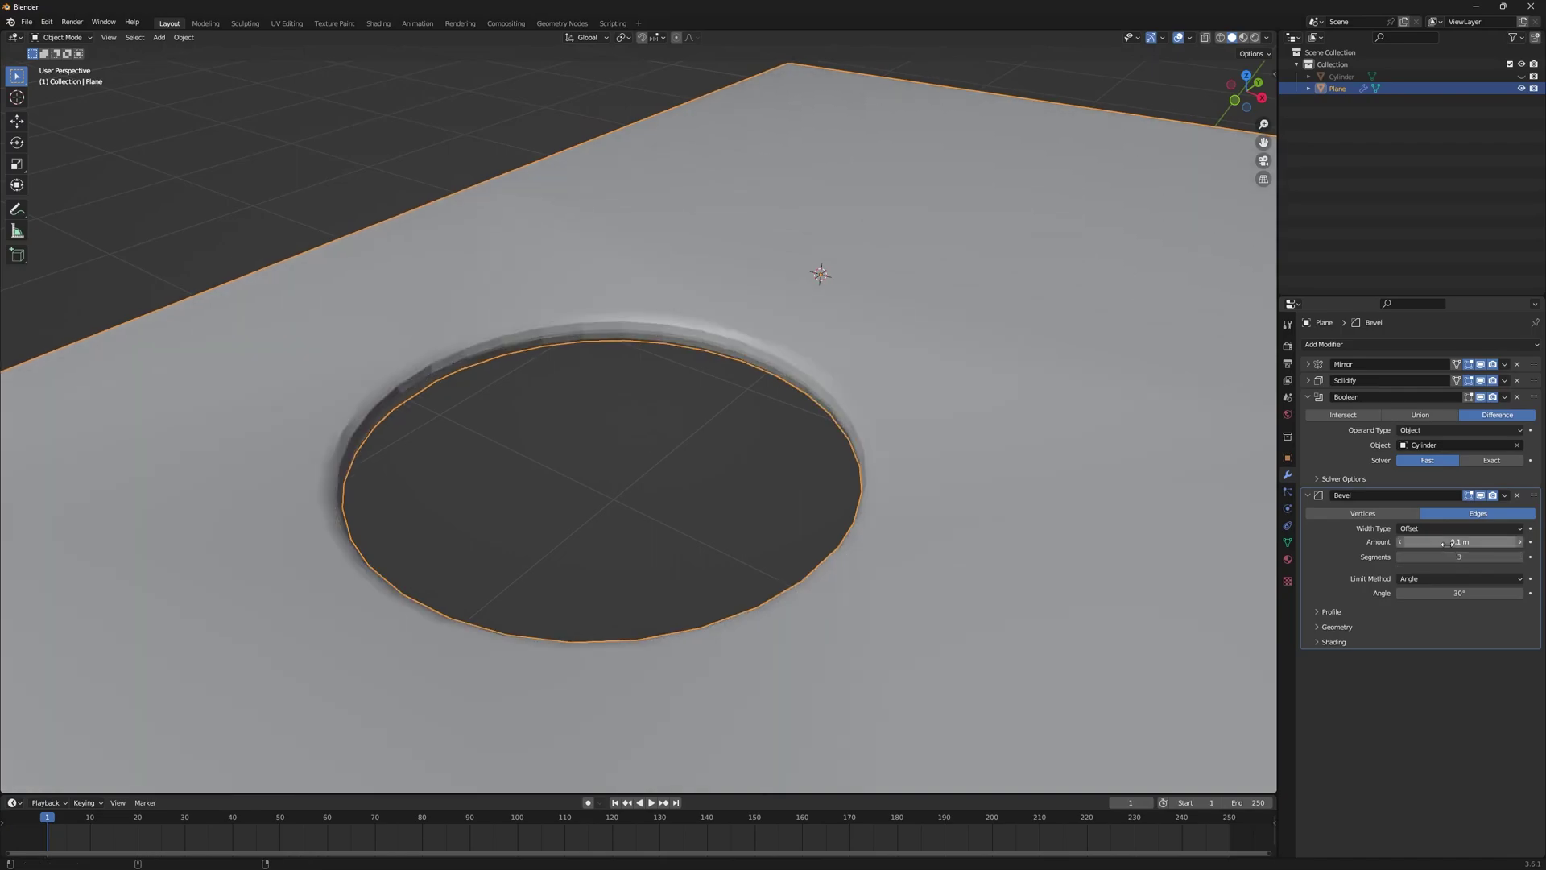
pyautogui.moveTo(1448, 542); pyautogui.dragTo(1412, 541)
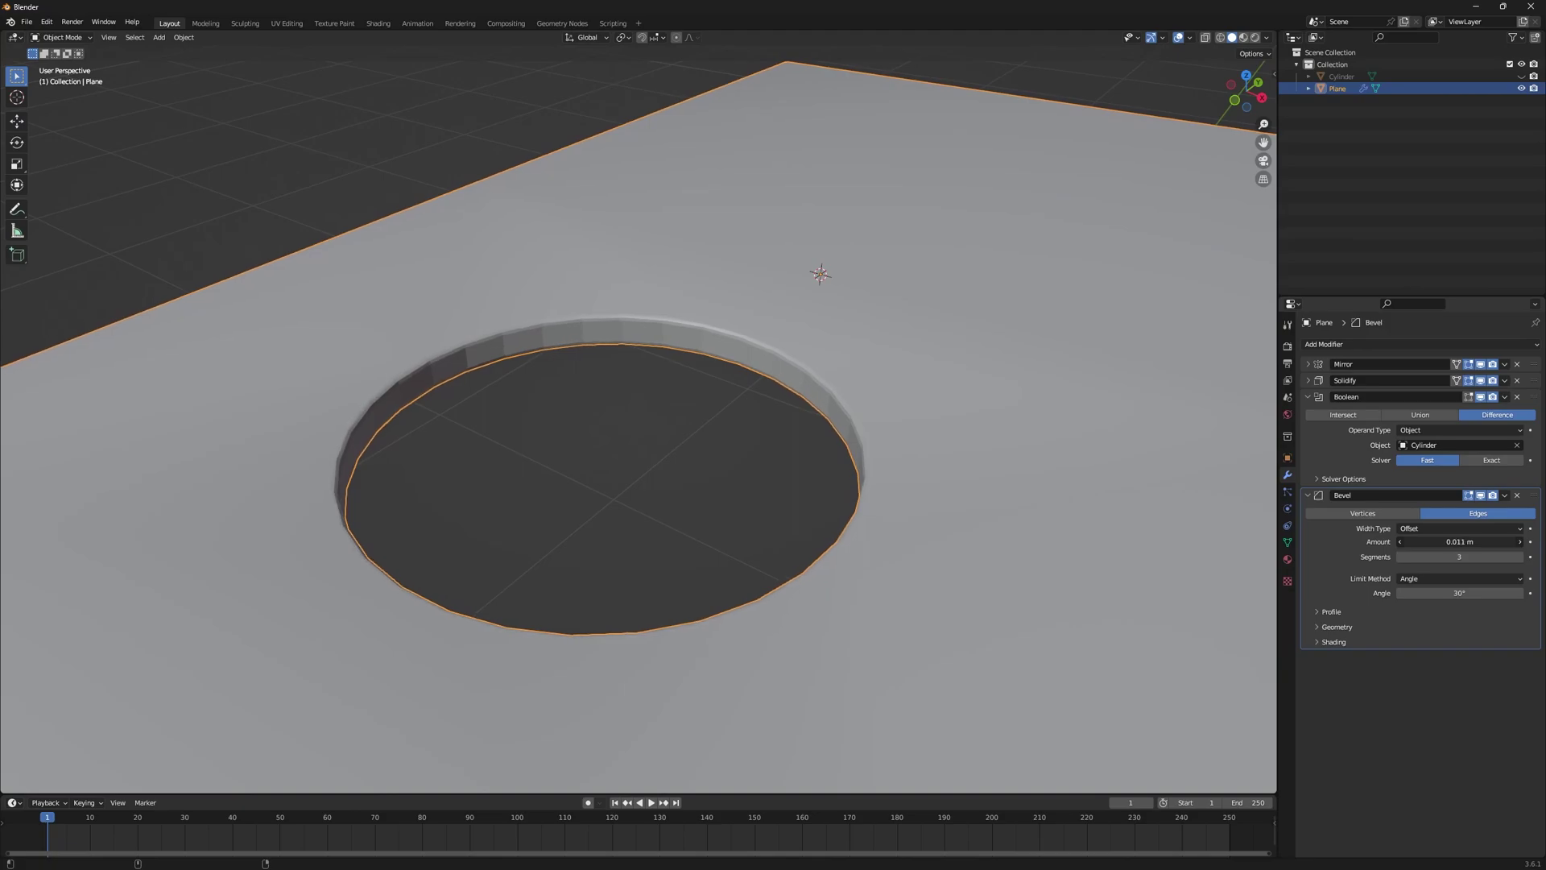
pyautogui.scroll(3, 657, 346)
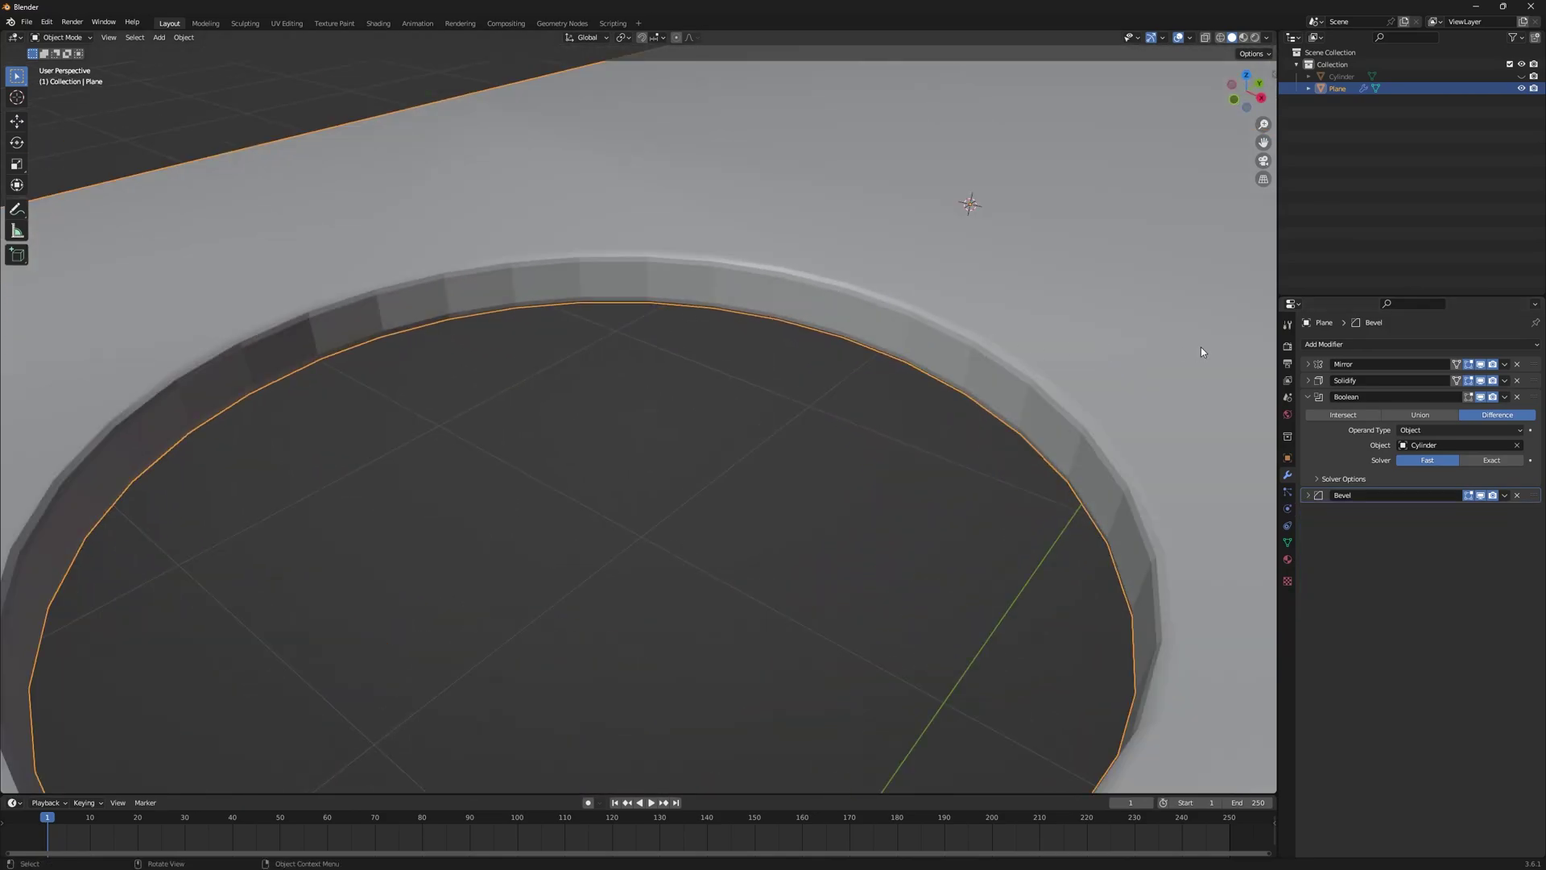
# - Add a Weighted Normal modifier to the plate after the Bevel modifier
pyautogui.click(1325, 344)
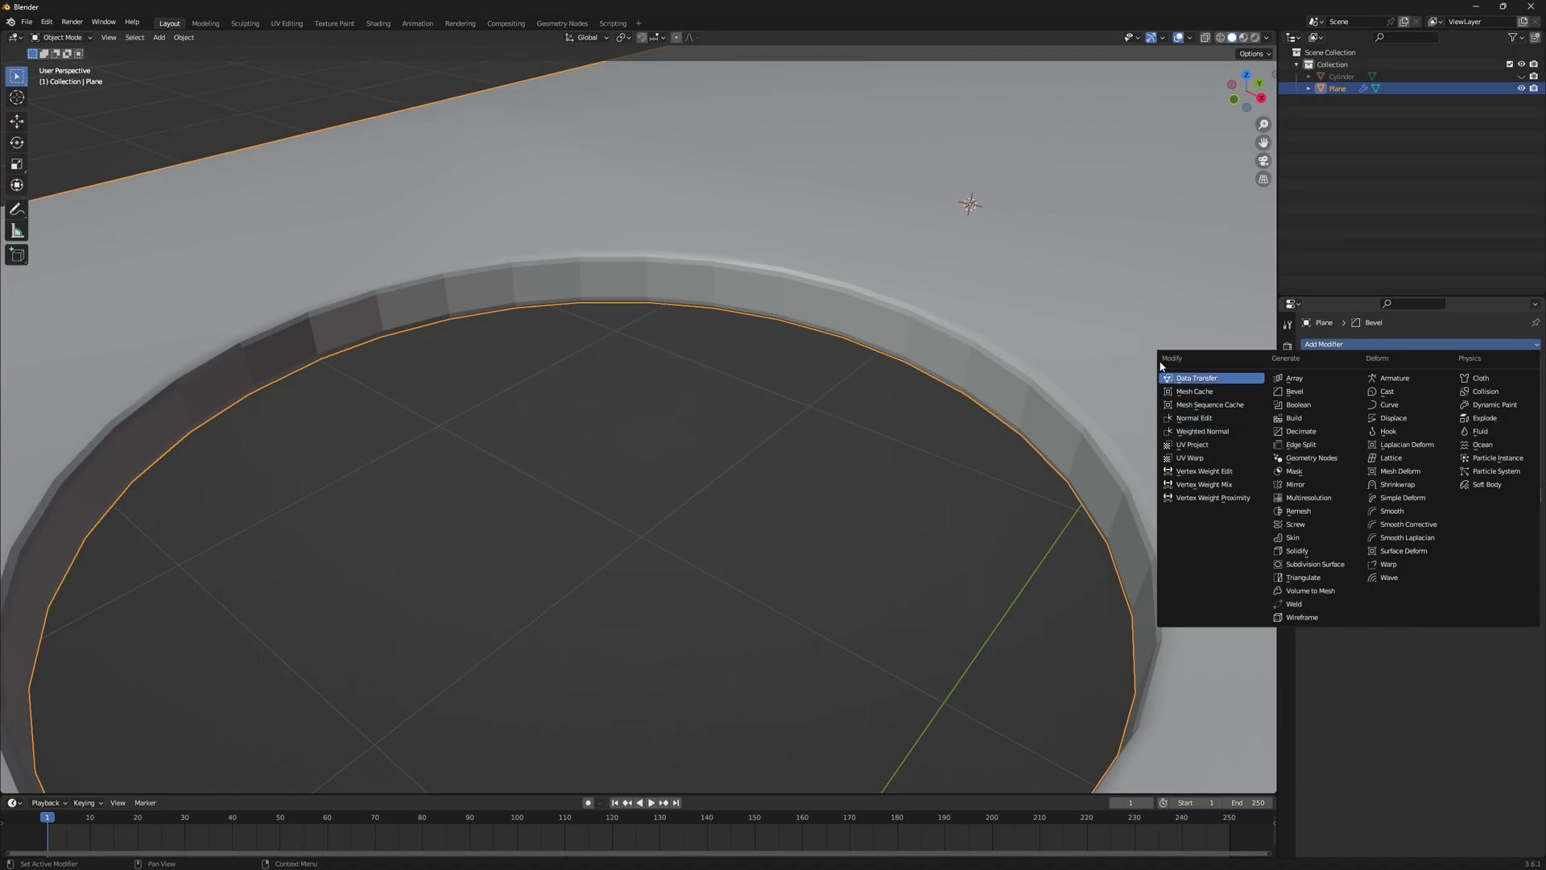
pyautogui.click(1202, 433)
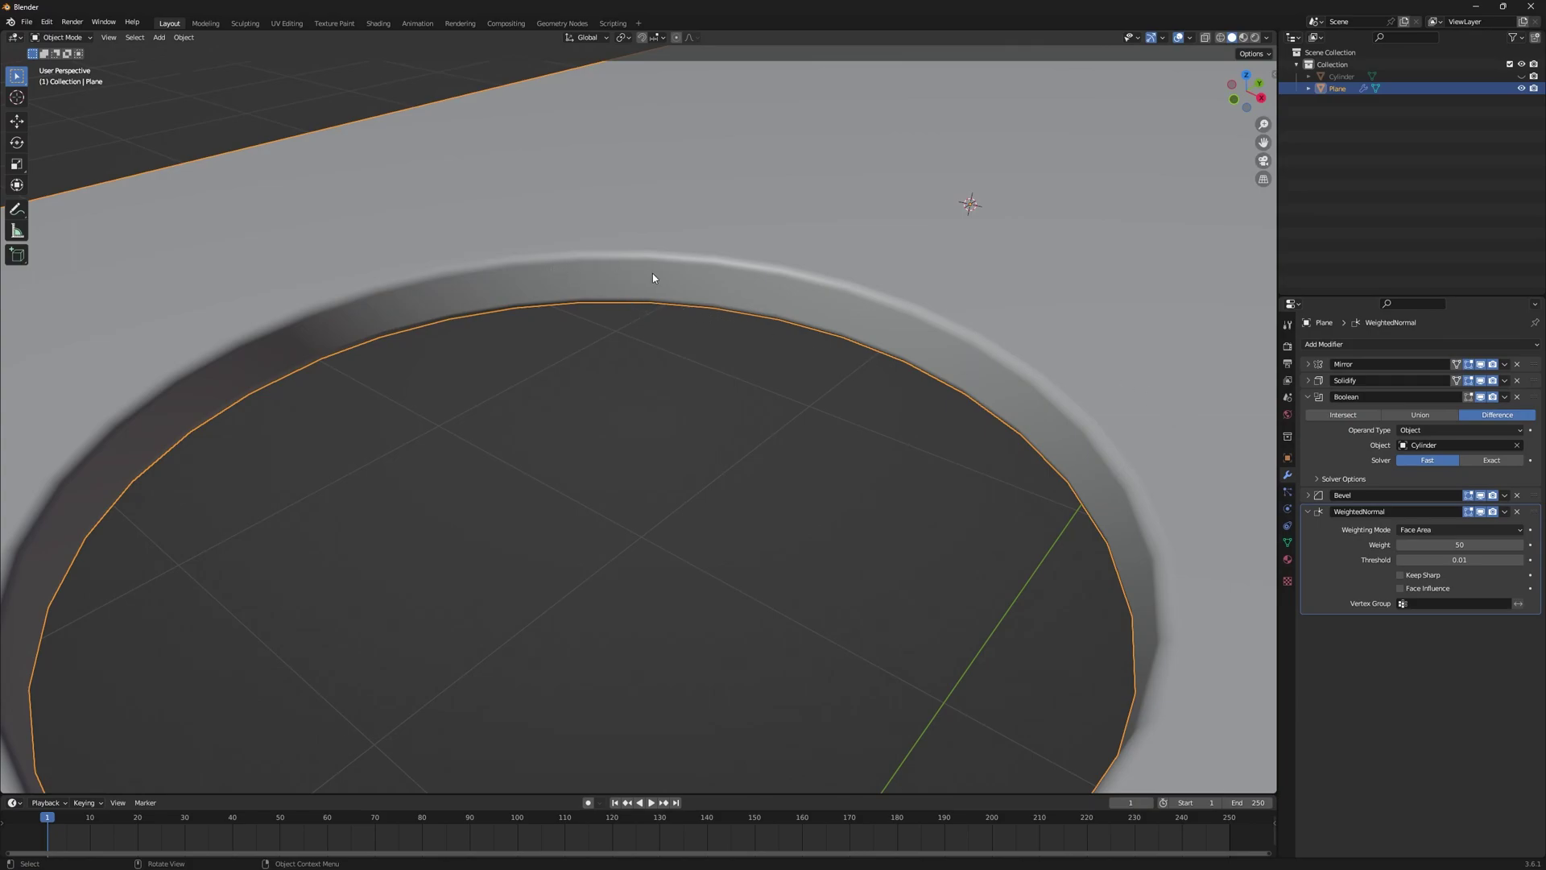
pyautogui.scroll(-7, 752, 315)
pyautogui.moveTo(762, 321); pyautogui.dragTo(753, 329, button='middle')
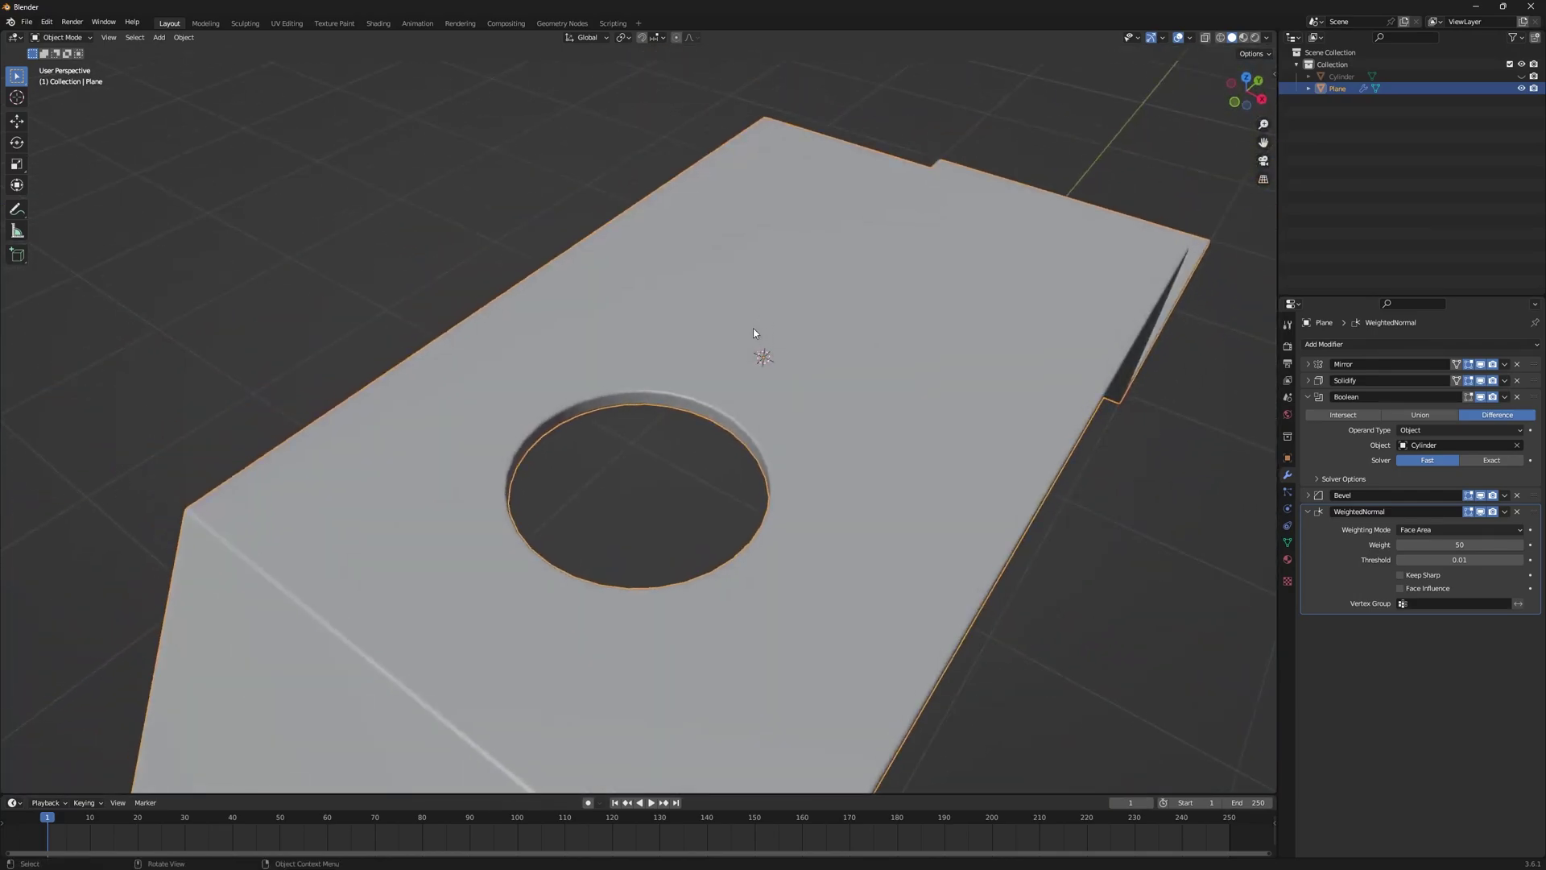
# - Turn off the Weighted Normal modifier's viewport display and switch the viewport lighting to a glossy red MatCap
pyautogui.click(1480, 511)
pyautogui.moveTo(915, 309); pyautogui.dragTo(1041, 157, button='middle')
pyautogui.click(1267, 37)
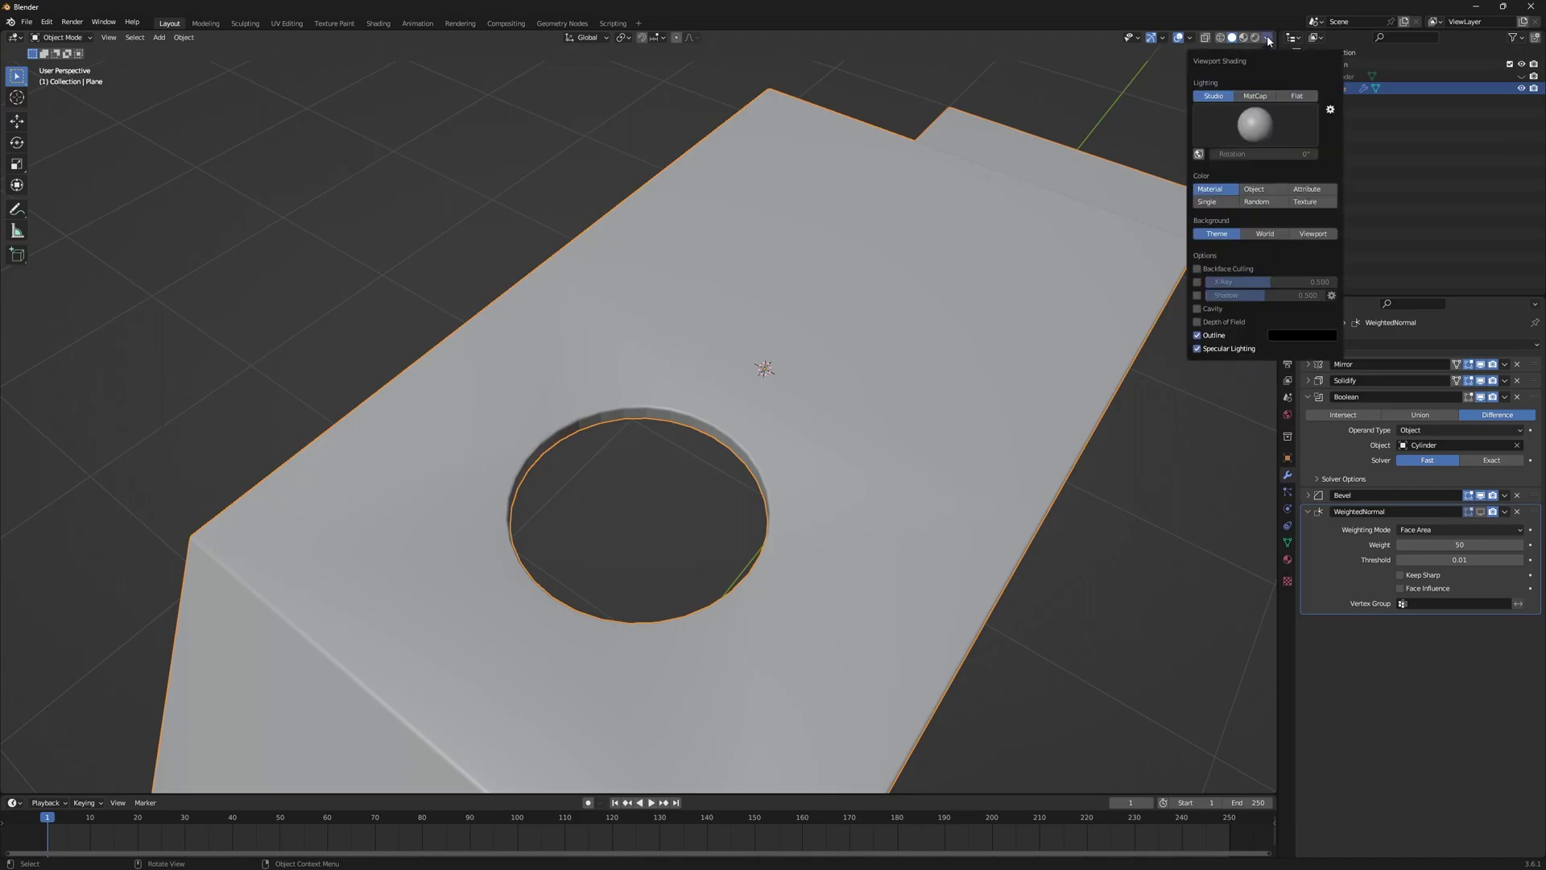
pyautogui.click(1254, 95)
pyautogui.click(1254, 124)
pyautogui.click(1262, 208)
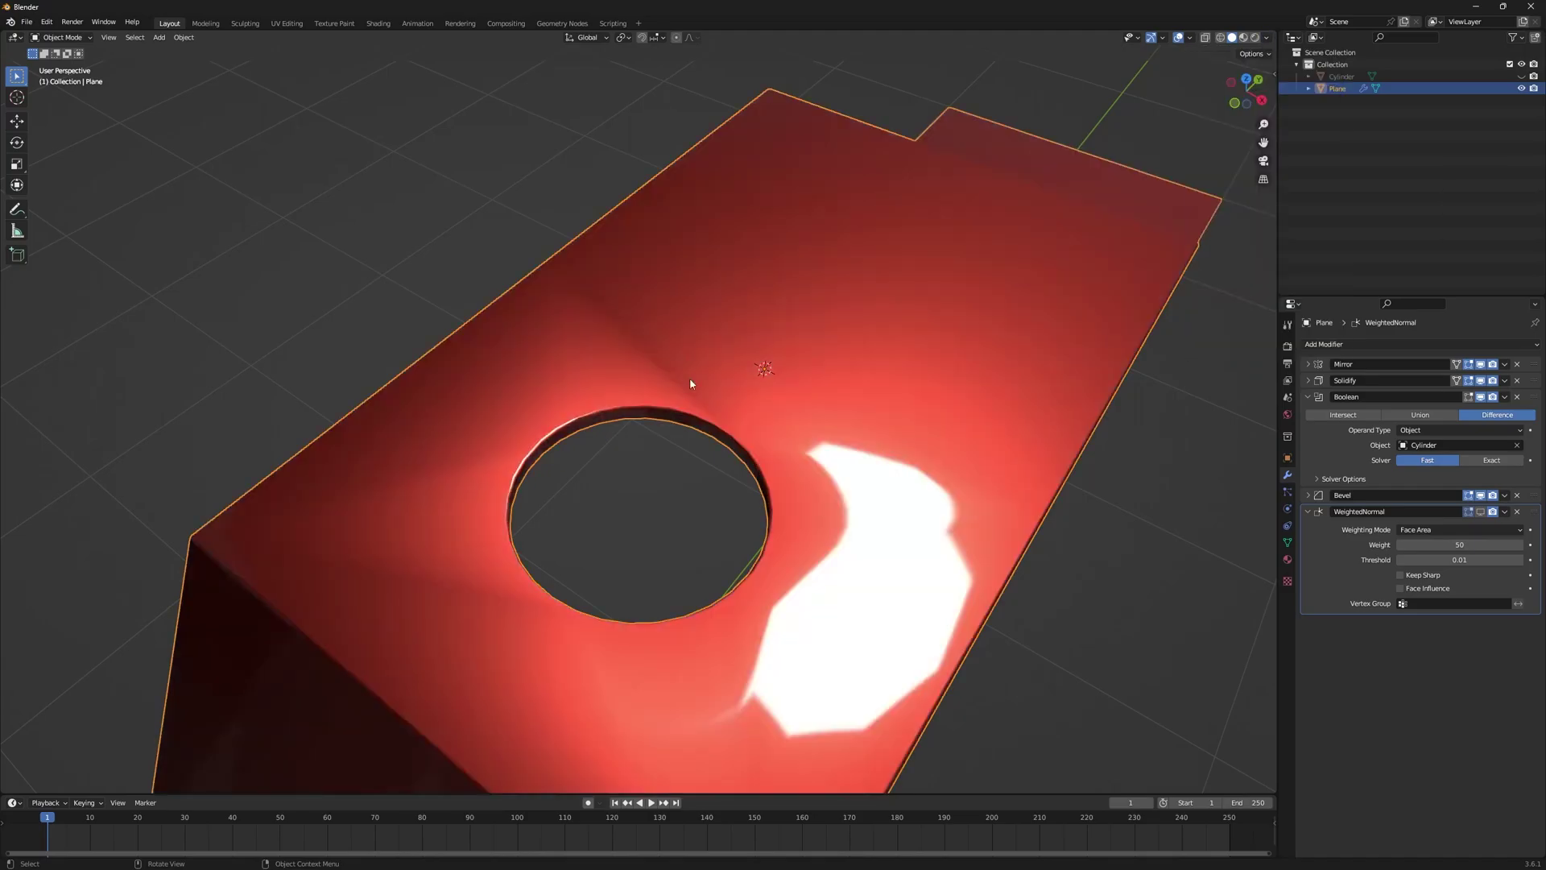
pyautogui.moveTo(689, 387); pyautogui.dragTo(654, 301, button='middle')
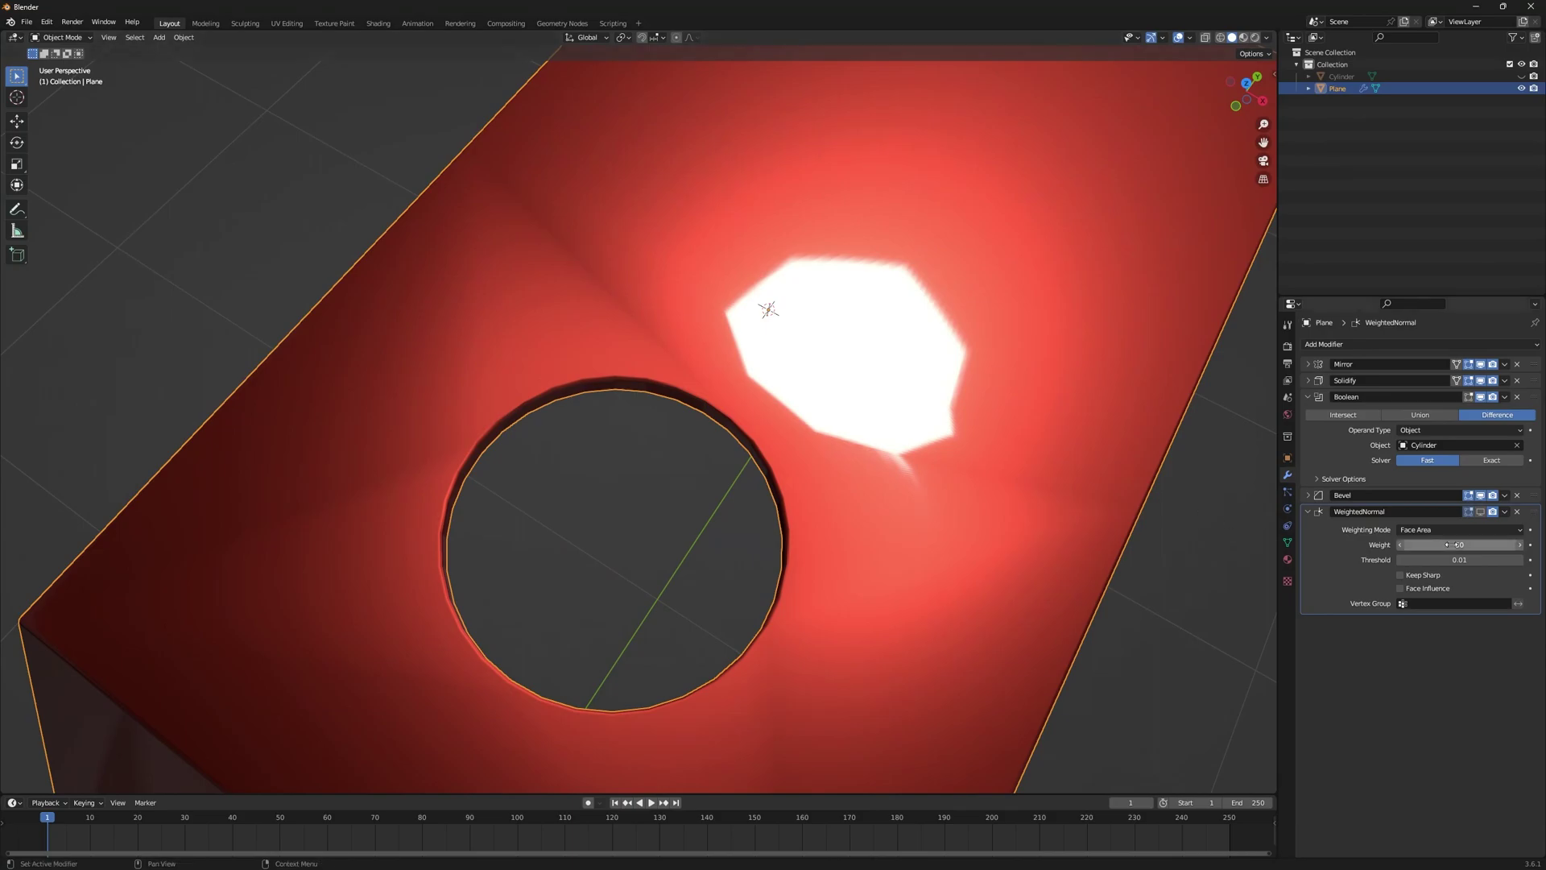
# - Turn the Weighted Normal modifier's viewport display back on and inspect the shading around the hole and the whole plate
pyautogui.click(1480, 513)
pyautogui.moveTo(820, 362); pyautogui.dragTo(828, 249, button='middle')
pyautogui.scroll(4, 828, 249)
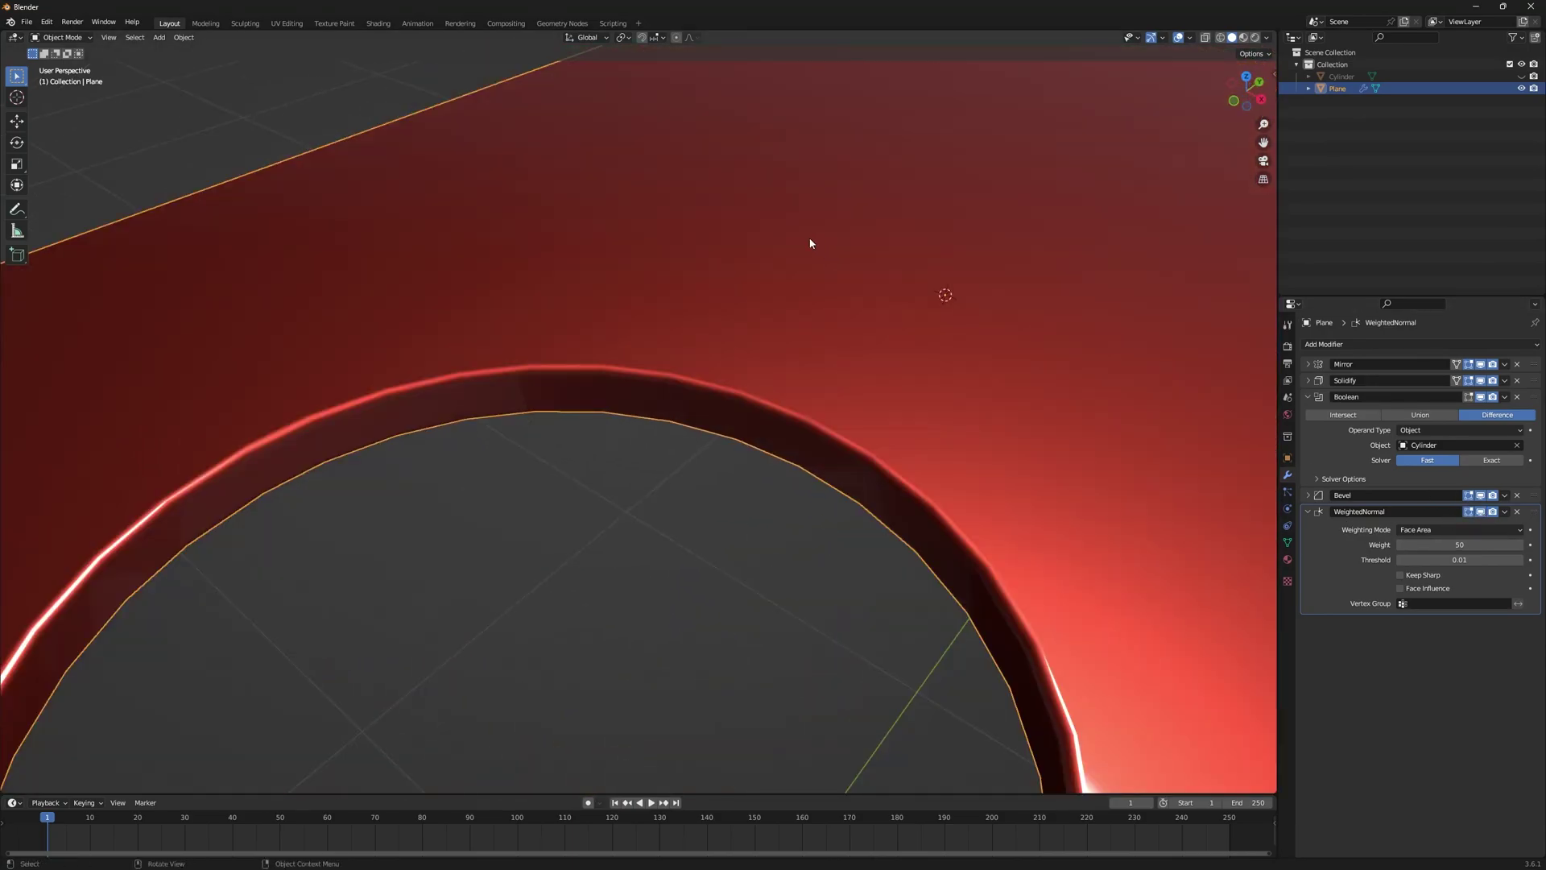
pyautogui.scroll(-5, 581, 441)
pyautogui.moveTo(618, 408); pyautogui.dragTo(696, 550, button='middle')
pyautogui.scroll(-4, 696, 550)
pyautogui.moveTo(660, 432); pyautogui.dragTo(524, 467, button='middle')
pyautogui.moveTo(658, 481); pyautogui.dragTo(706, 448, button='middle')
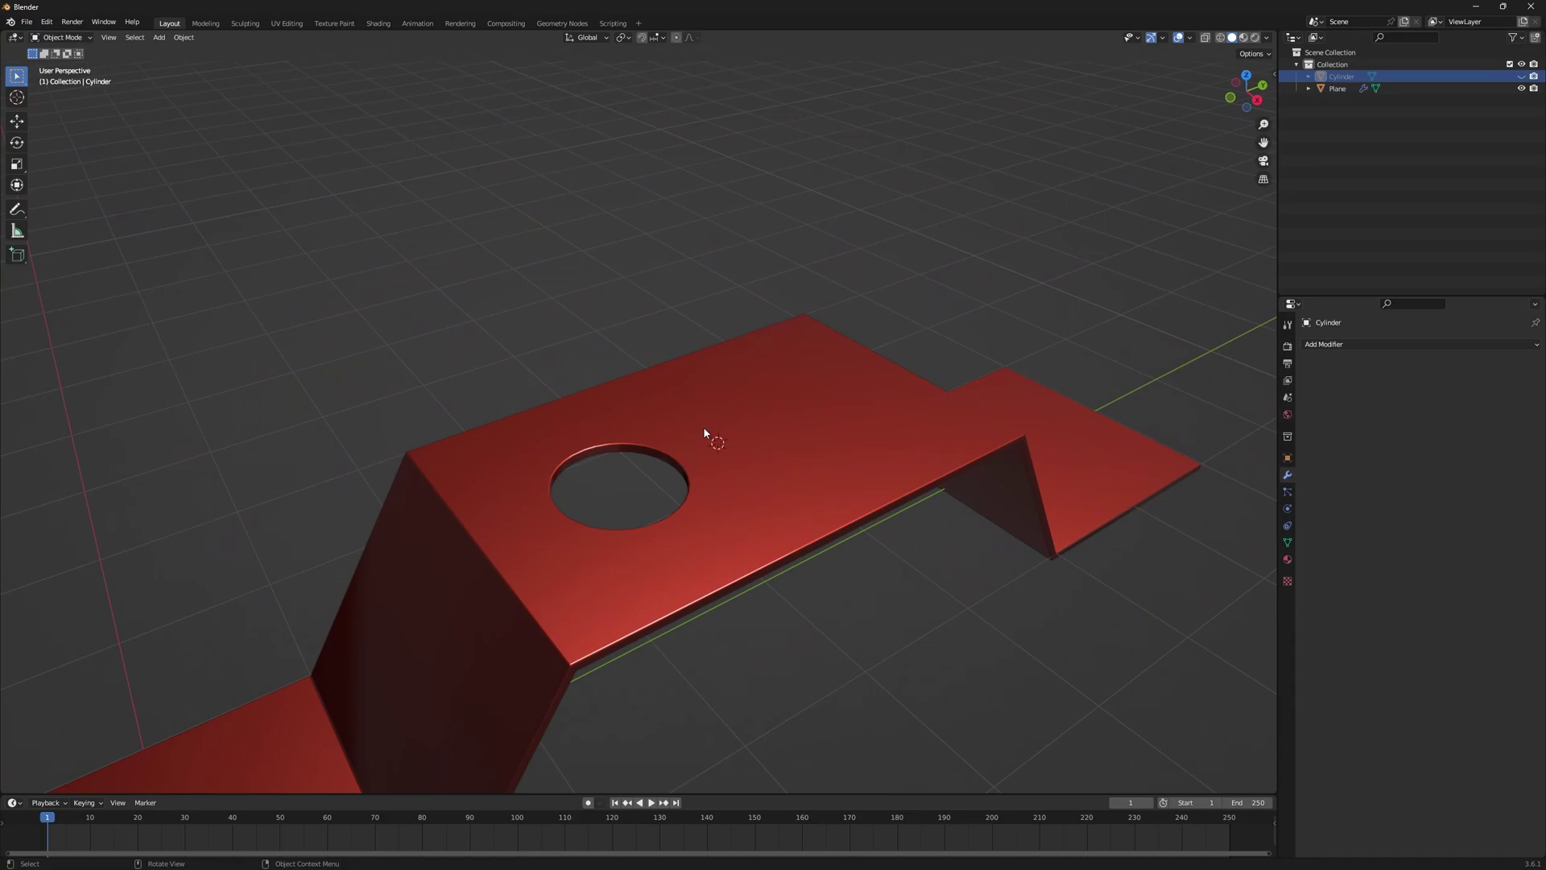
# - Unhide the cutter cylinder and move it within the XY plane so the hole runs over the plate's bend onto the sloped face
pyautogui.hotkey('alt', 'h')
pyautogui.click(647, 331)
pyautogui.click(647, 333)
pyautogui.keyDown('shift'); pyautogui.moveTo(745, 387); pyautogui.dragTo(762, 368, button='middle'); pyautogui.keyUp('shift')
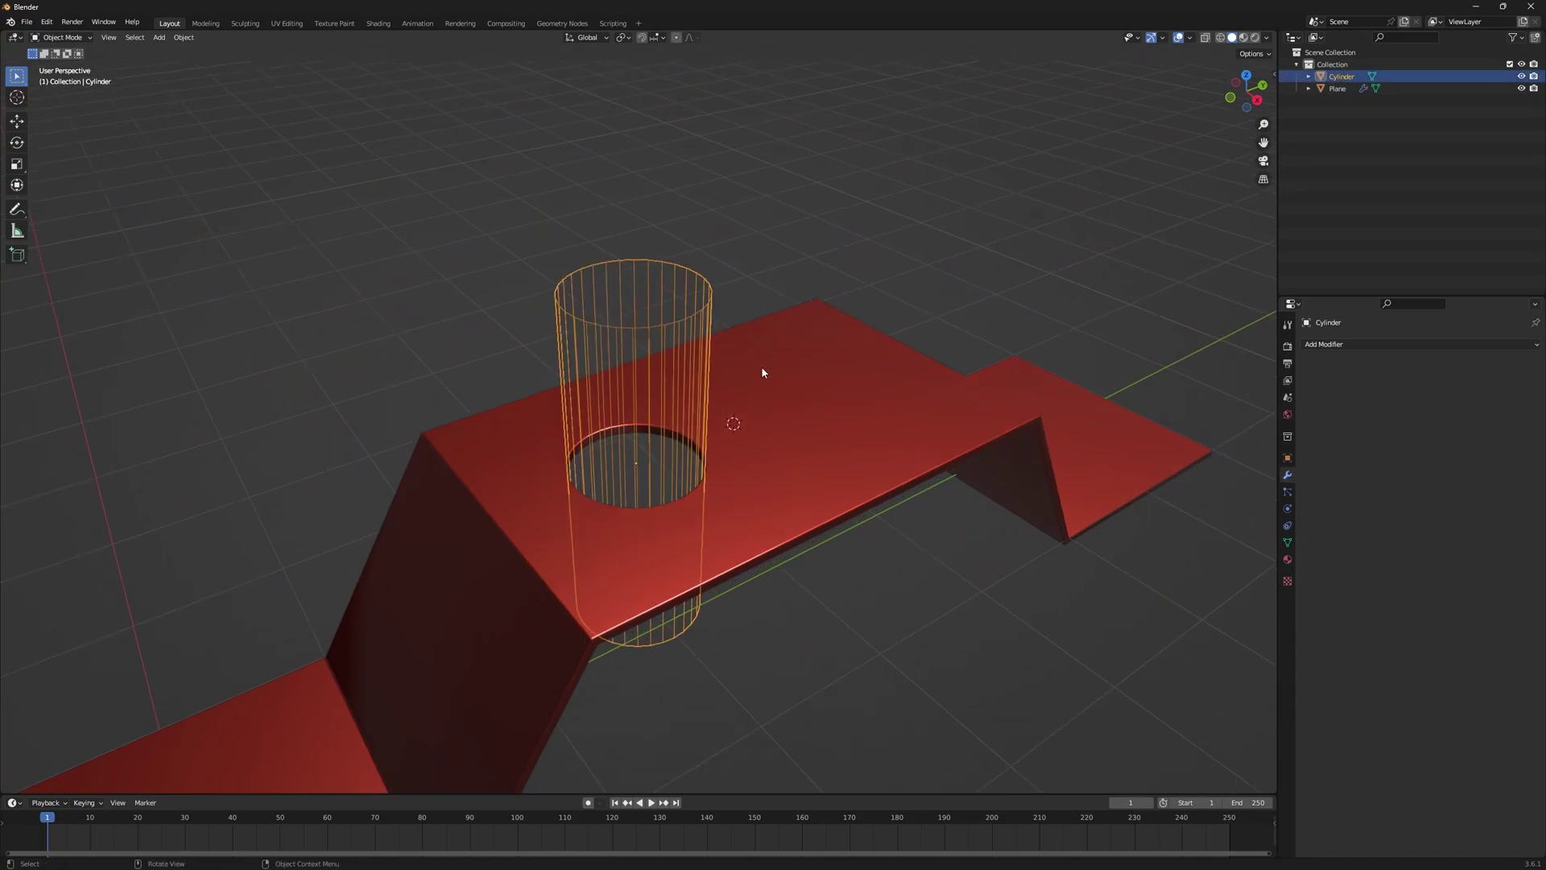
pyautogui.press('g')
pyautogui.hotkey('shift', 'z')
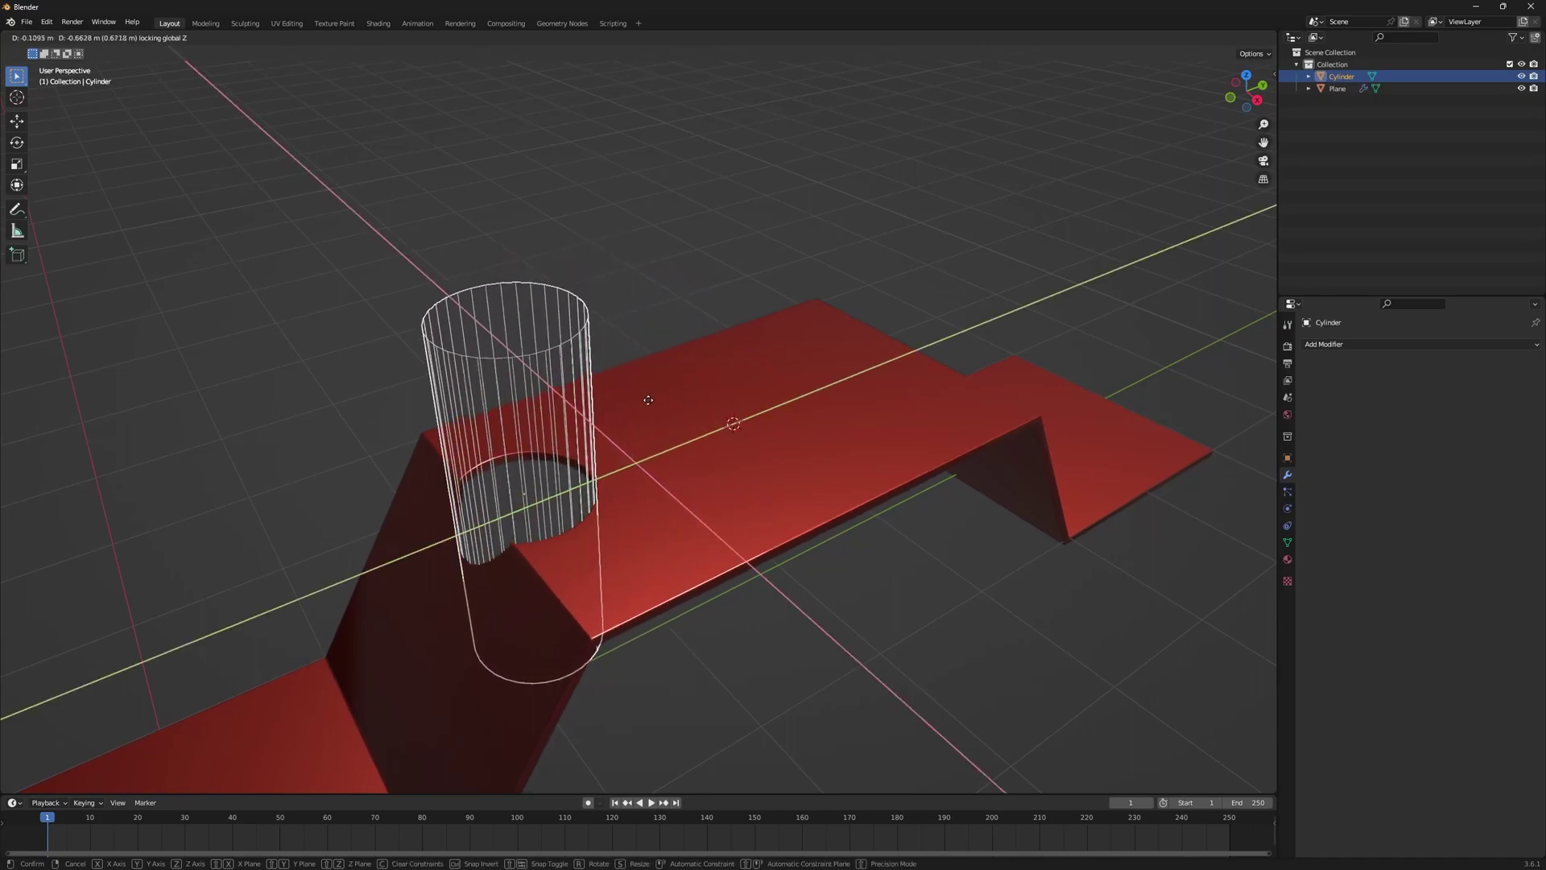
pyautogui.click(602, 413)
pyautogui.moveTo(602, 414); pyautogui.dragTo(698, 322, button='middle')
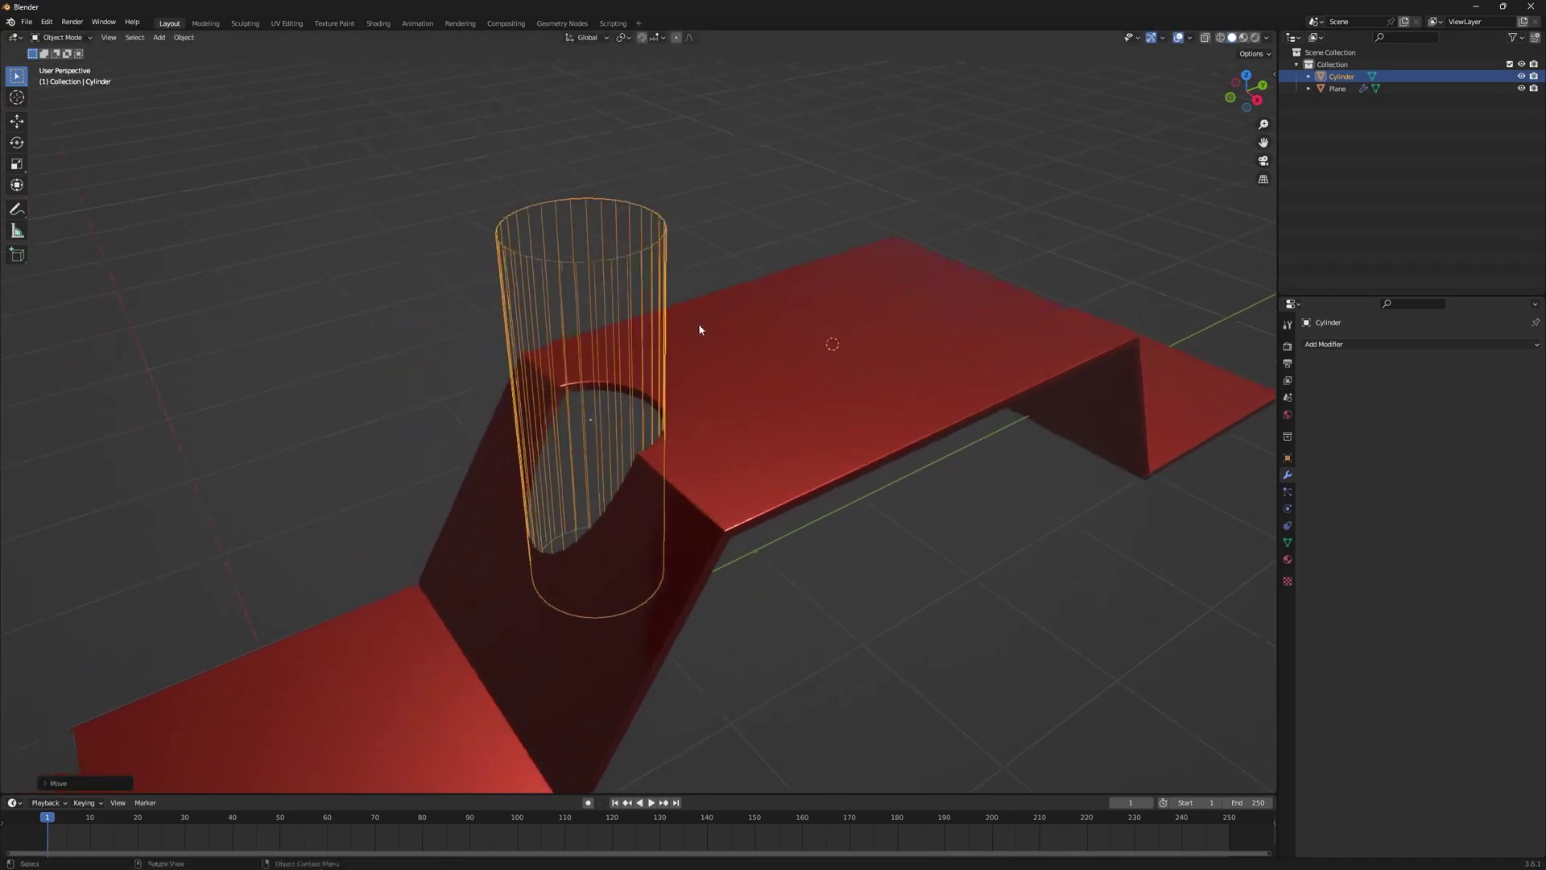
# - Inspect the hole across the bend with the viewport overlays hidden, restore the overlays and select the plate
pyautogui.hotkey('shift', 'alt', 'z')
pyautogui.moveTo(672, 418)
pyautogui.mouseDown(button='middle')
pyautogui.moveTo(742, 462)
pyautogui.moveTo(859, 364)
pyautogui.moveTo(626, 354)
pyautogui.moveTo(691, 398)
pyautogui.mouseUp(button='middle')
pyautogui.hotkey('shift', 'alt', 'z')
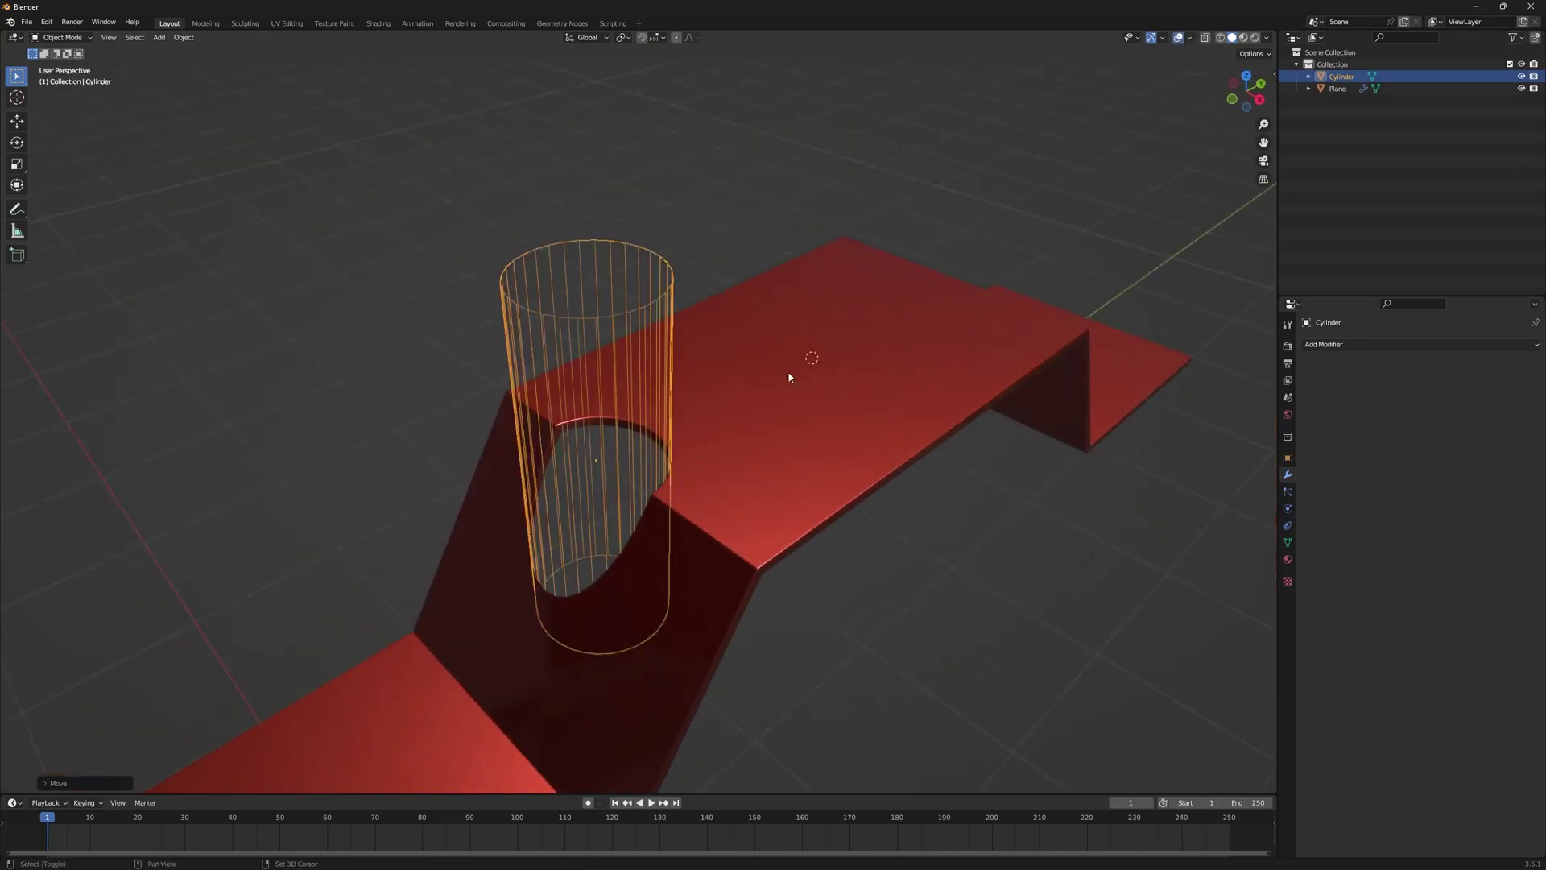
pyautogui.moveTo(787, 370); pyautogui.dragTo(655, 380, button='middle')
pyautogui.click(619, 404)
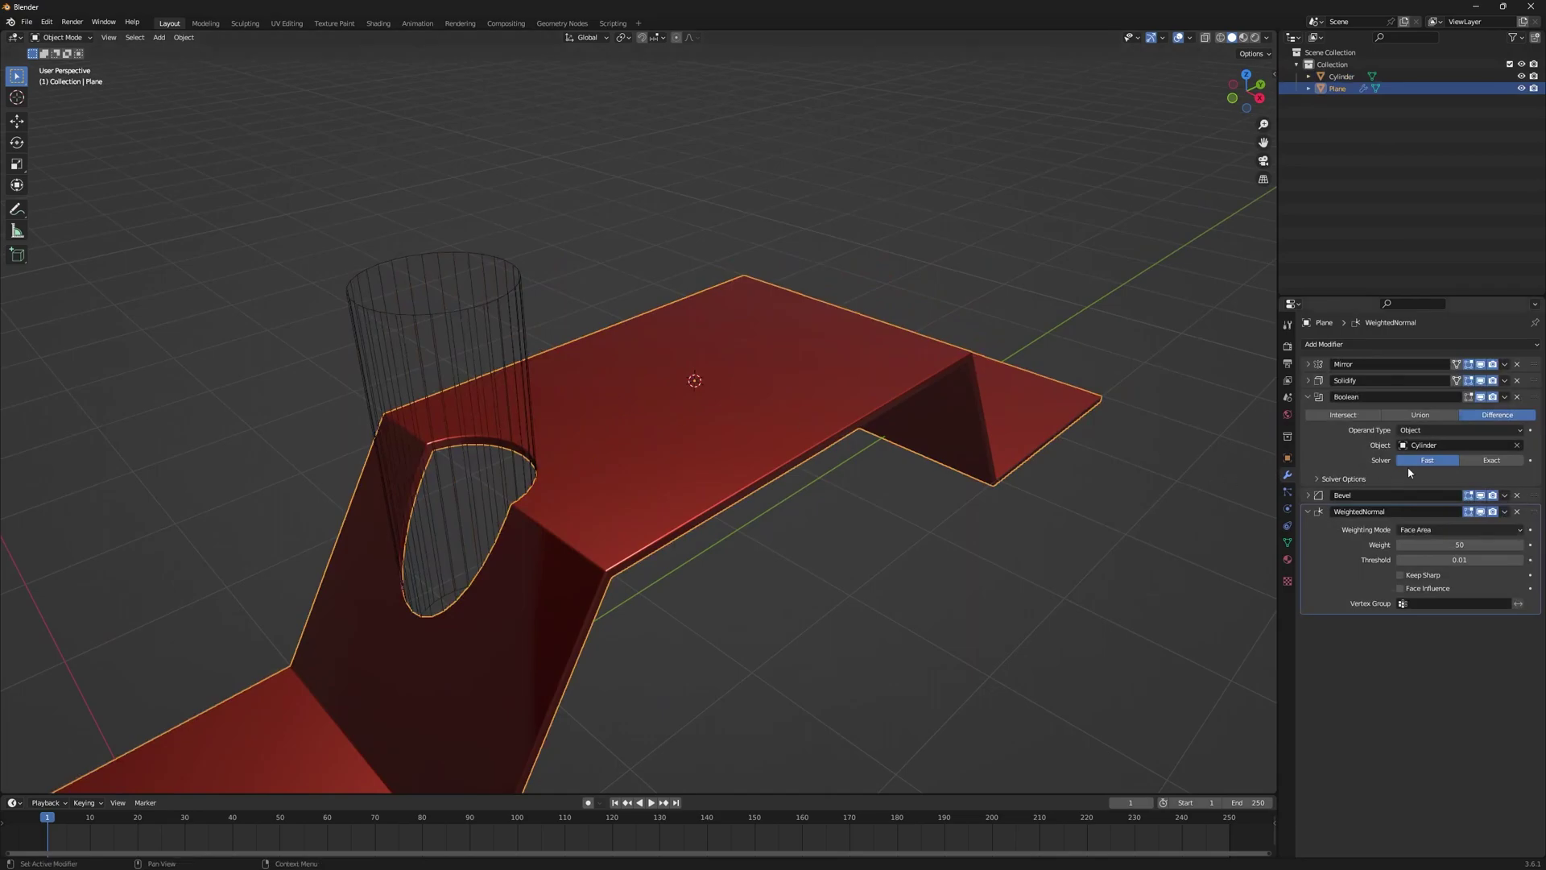
pyautogui.keyDown('shift'); pyautogui.moveTo(917, 405); pyautogui.dragTo(764, 403, button='middle'); pyautogui.keyUp('shift')
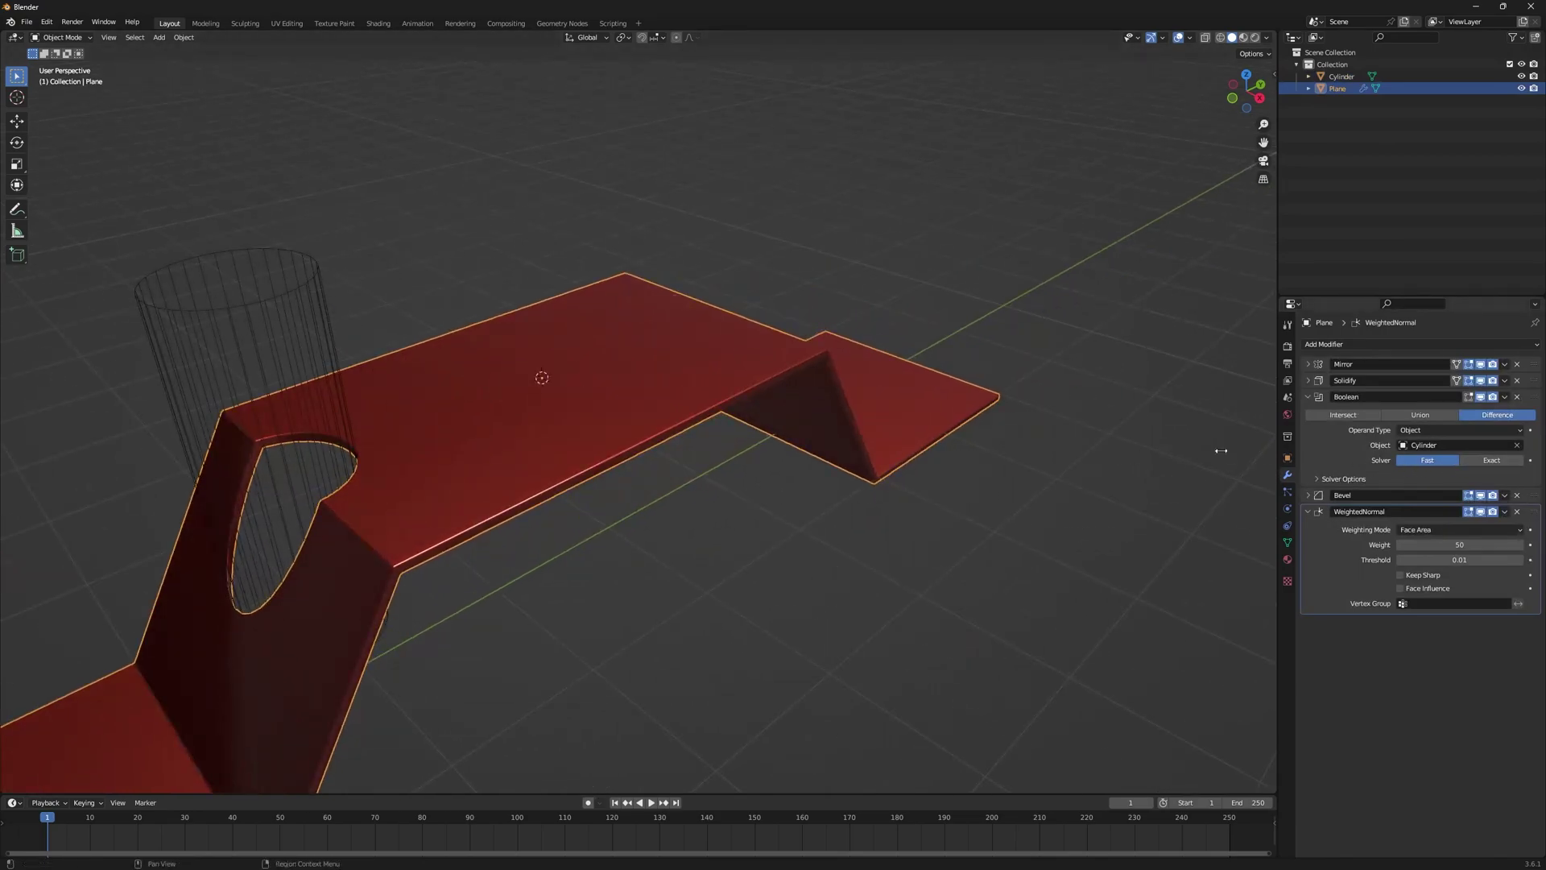
# - Hide all existing objects, reset the 3D cursor to the world origin and add a cube there
pyautogui.press('a')
pyautogui.press('h')
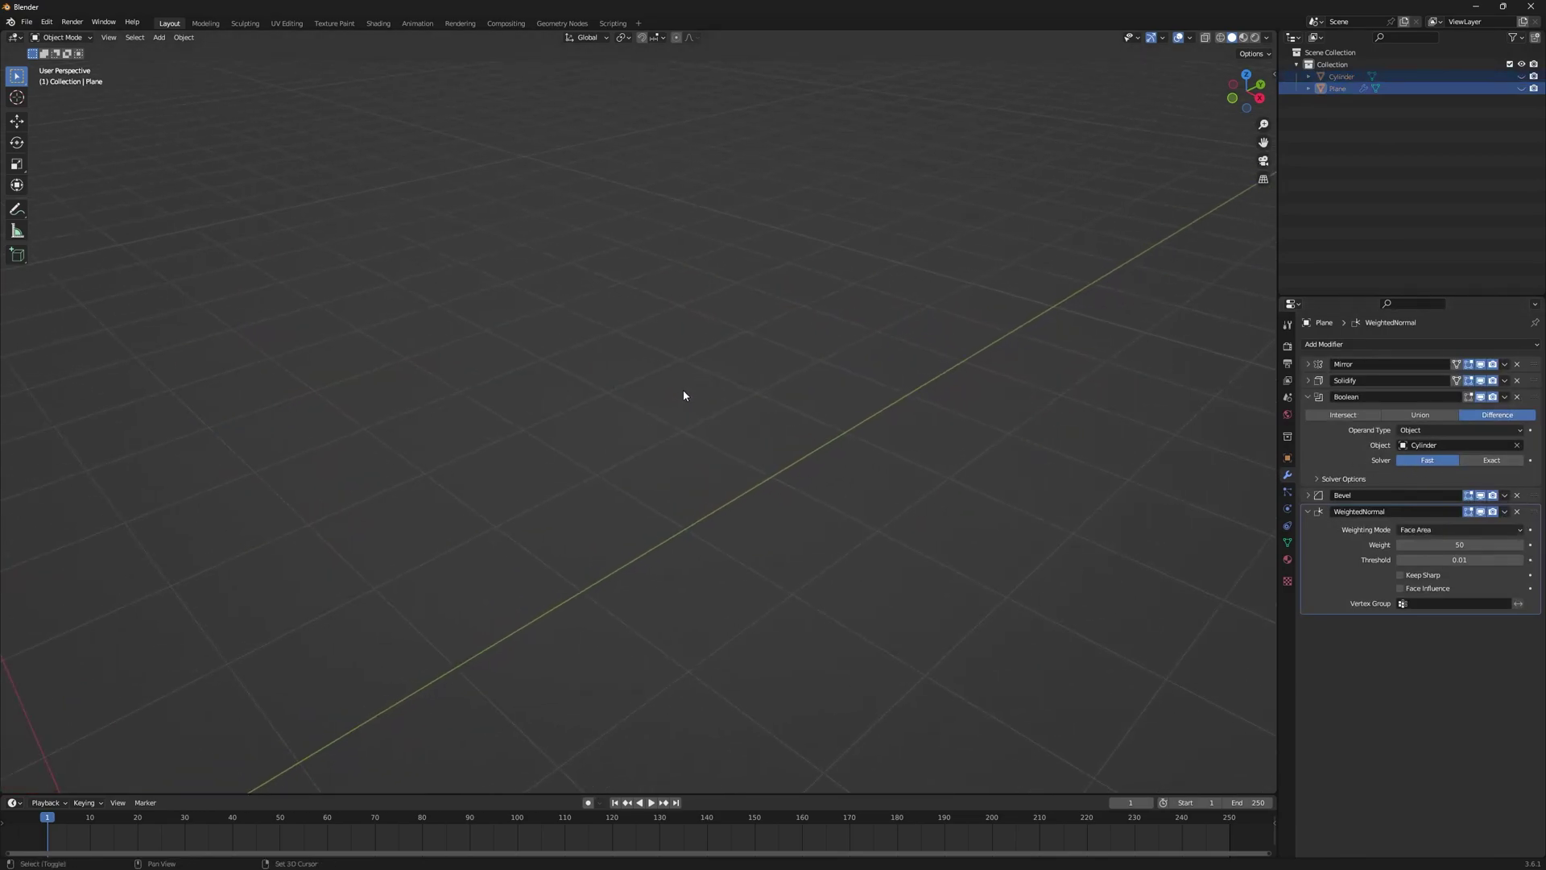
pyautogui.hotkey('shift', 'c')
pyautogui.hotkey('shift', 'a')
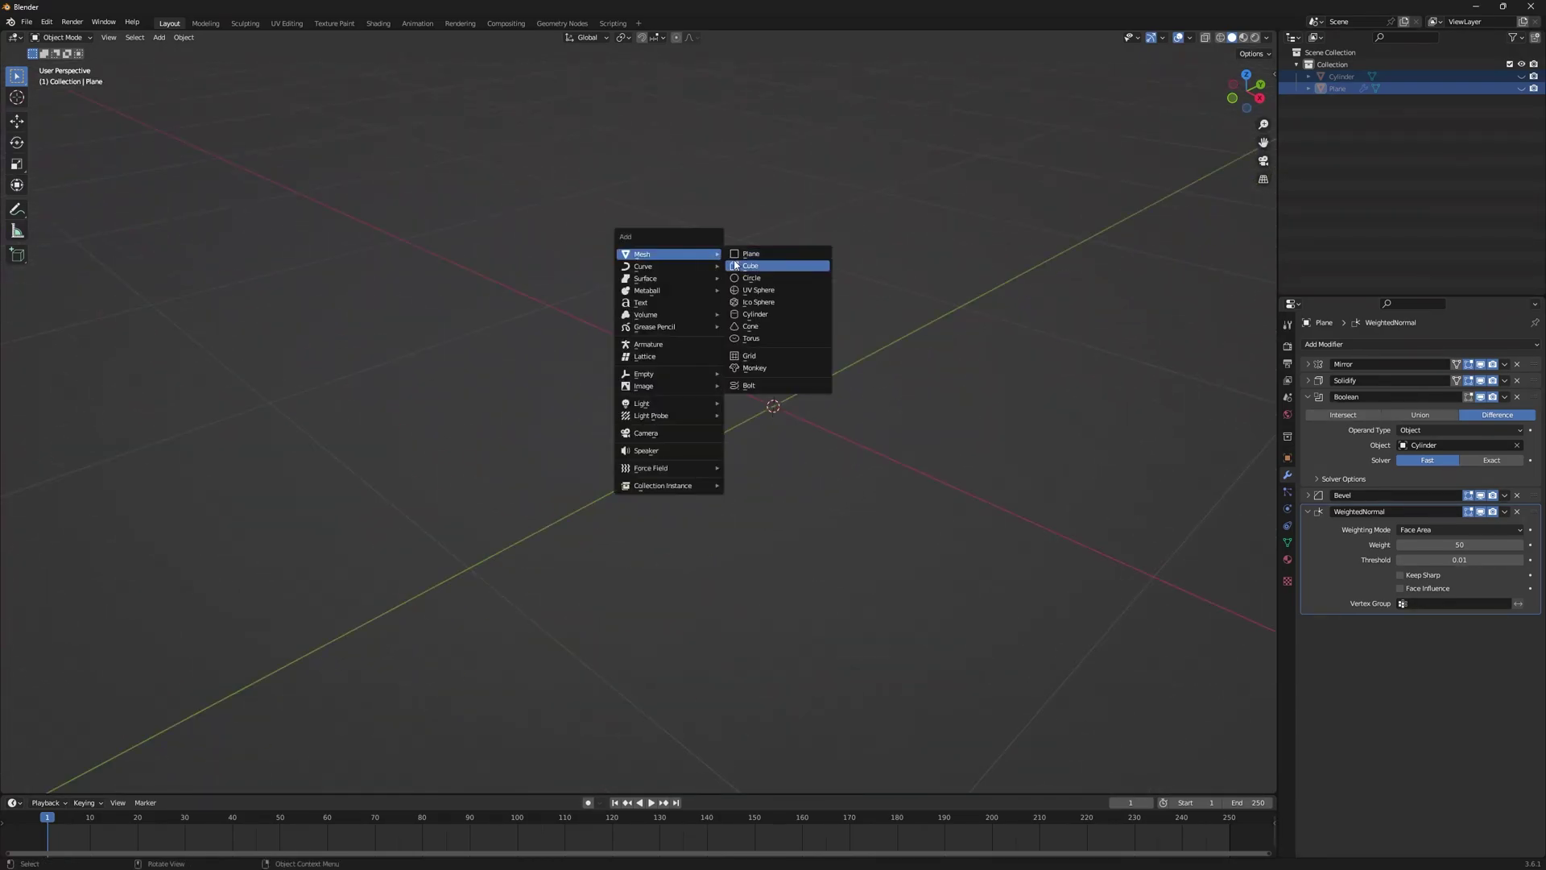
pyautogui.click(773, 263)
# - Duplicate the cube and move the copy about 1.82 m along the X axis, overlapping the original slightly
pyautogui.hotkey('shift', 'd')
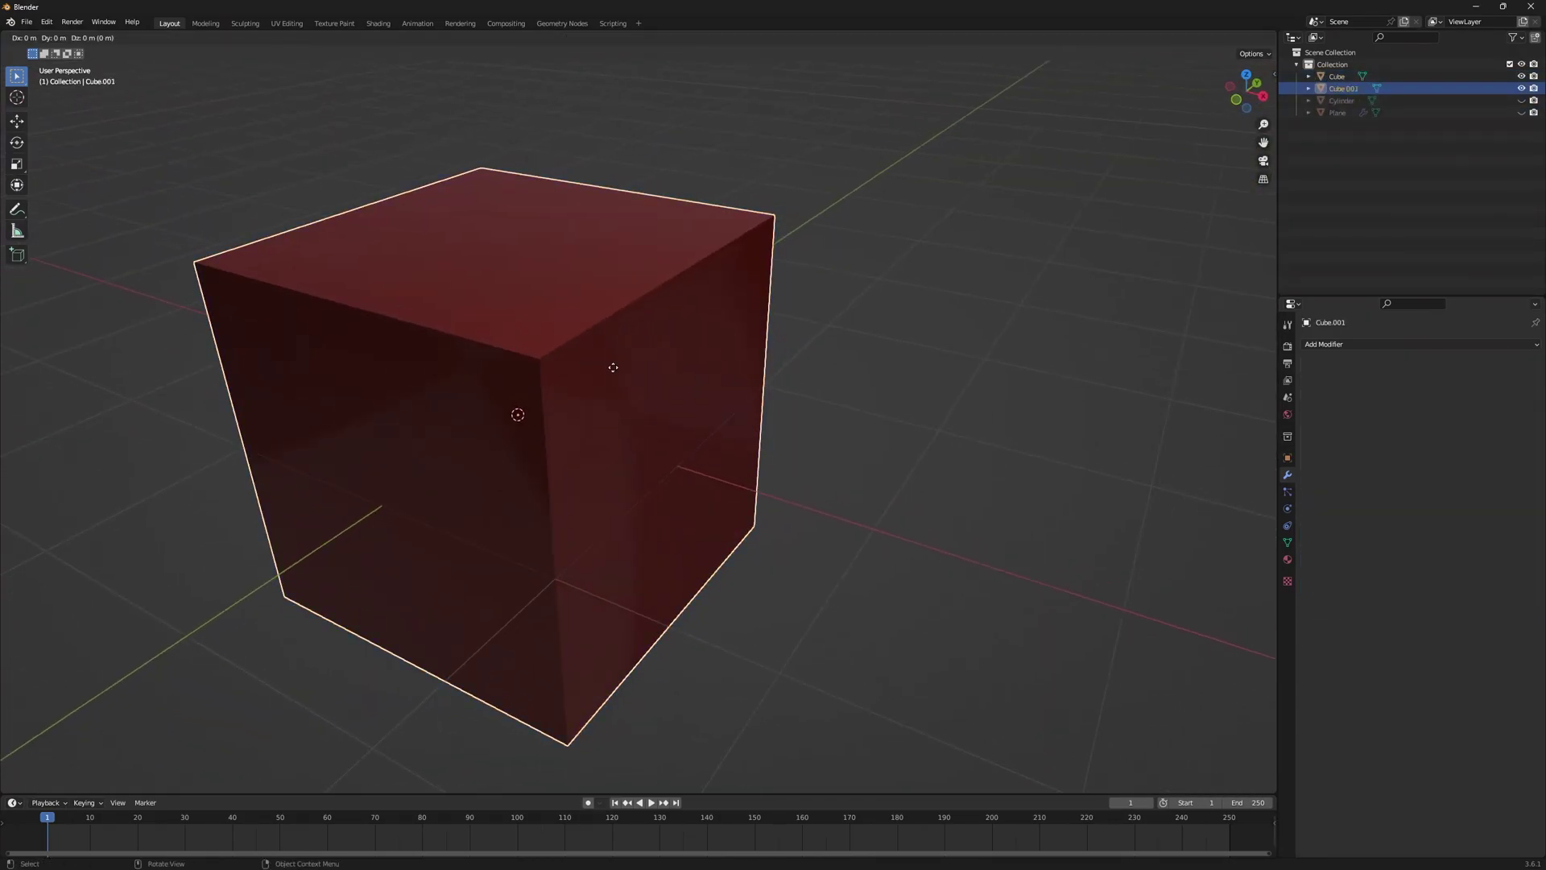
pyautogui.press('x')
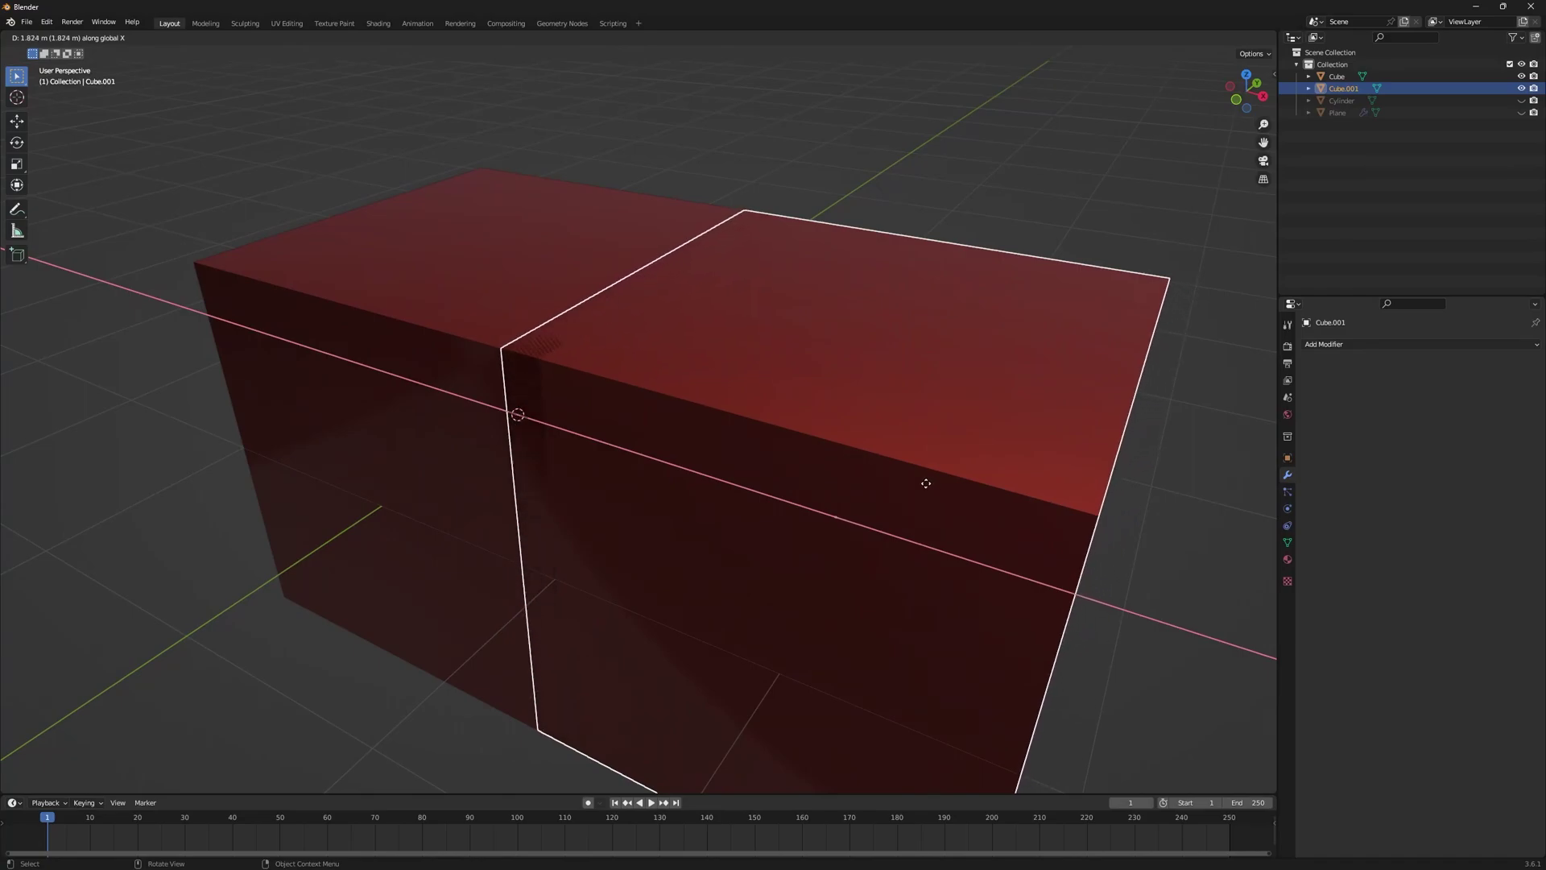
pyautogui.click(926, 483)
pyautogui.moveTo(737, 399); pyautogui.dragTo(635, 307, button='middle')
# - Add a Difference Boolean modifier to the original cube with the duplicate, Cube.001, as the cutting object
pyautogui.click(631, 301)
pyautogui.click(1372, 344)
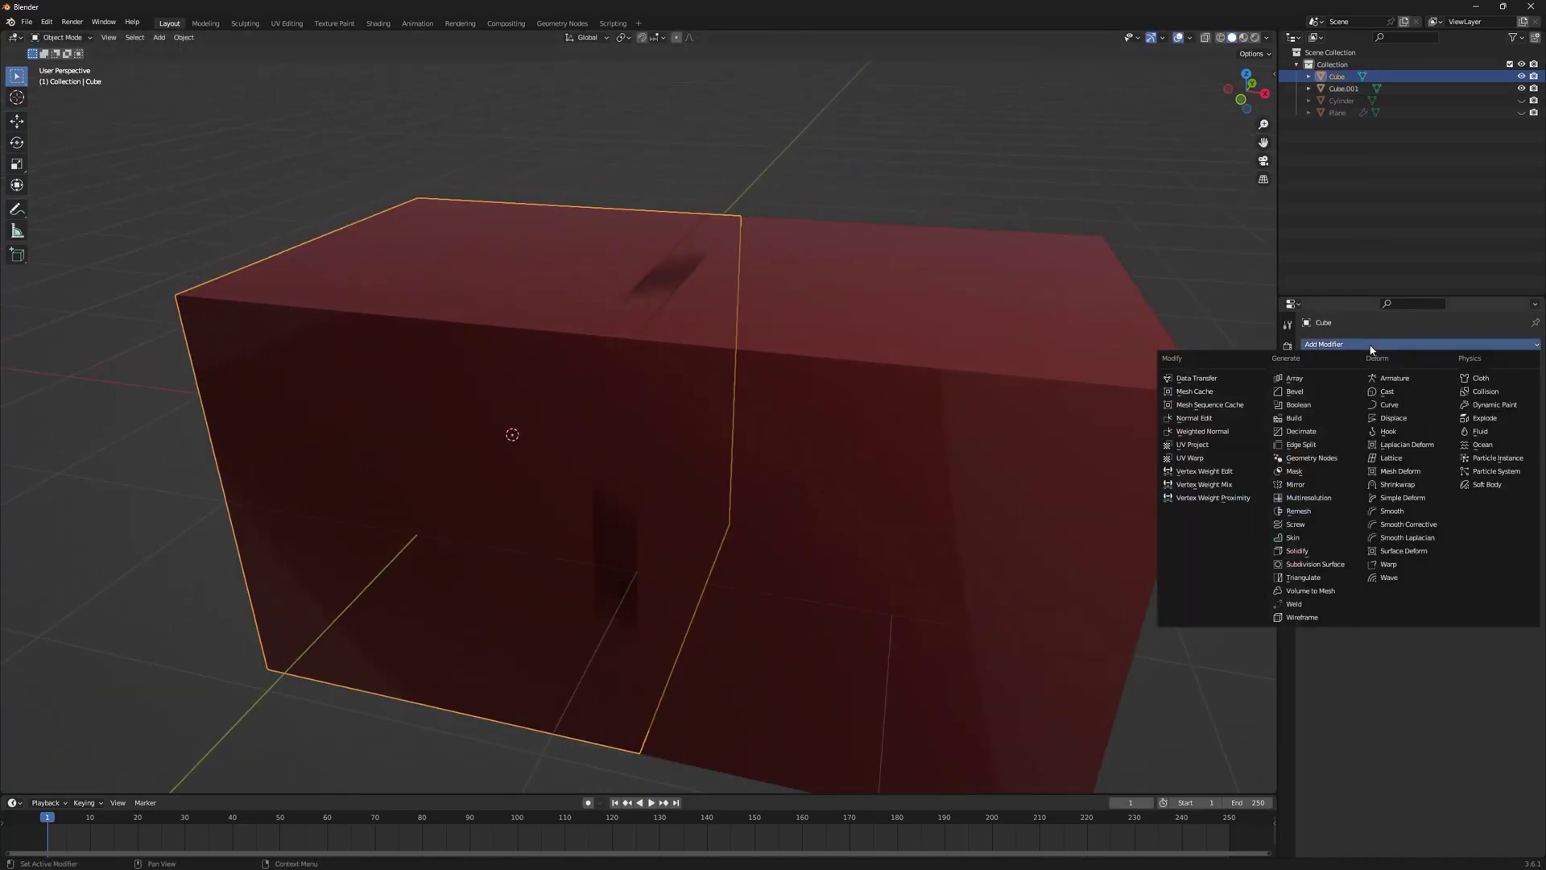
pyautogui.click(1338, 407)
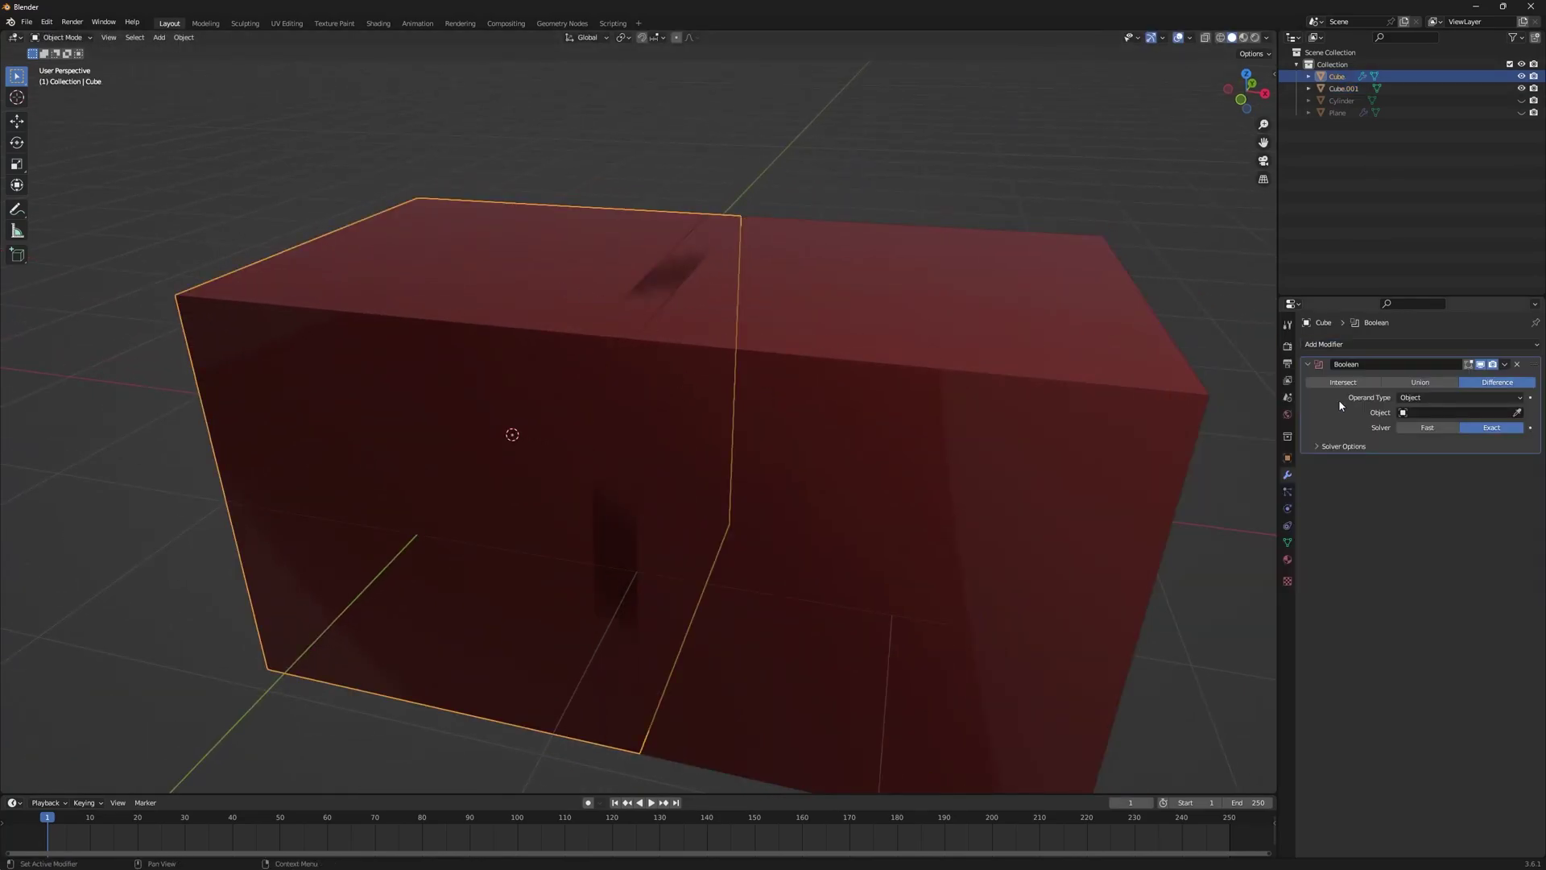
pyautogui.click(1518, 413)
pyautogui.click(1003, 321)
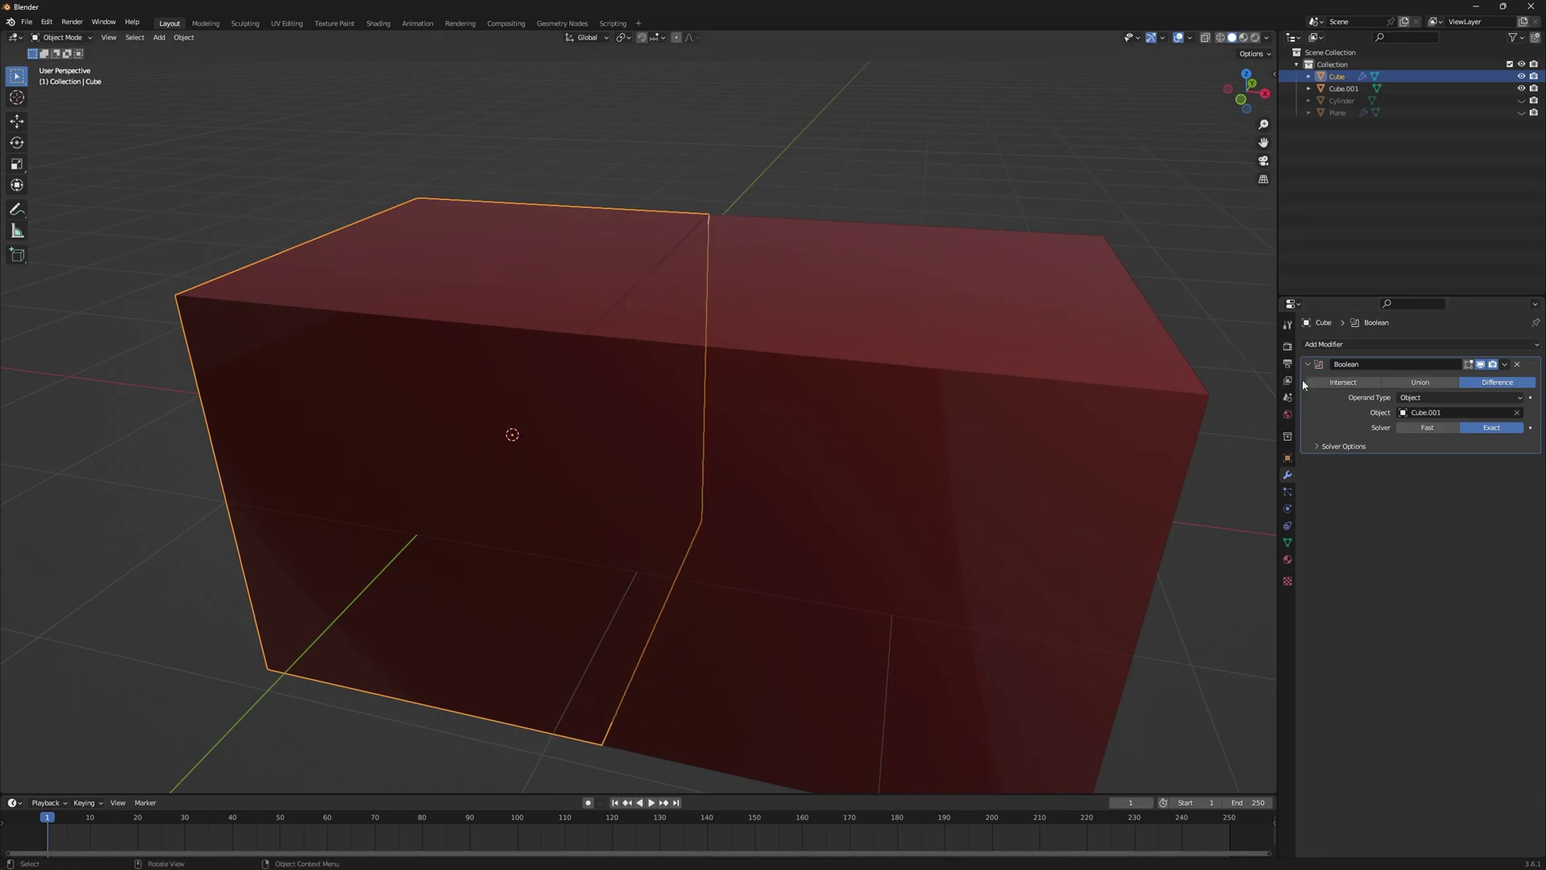
# - Switch the cube's Boolean solver to Fast and inspect the cut where the two cubes overlap
pyautogui.click(849, 349)
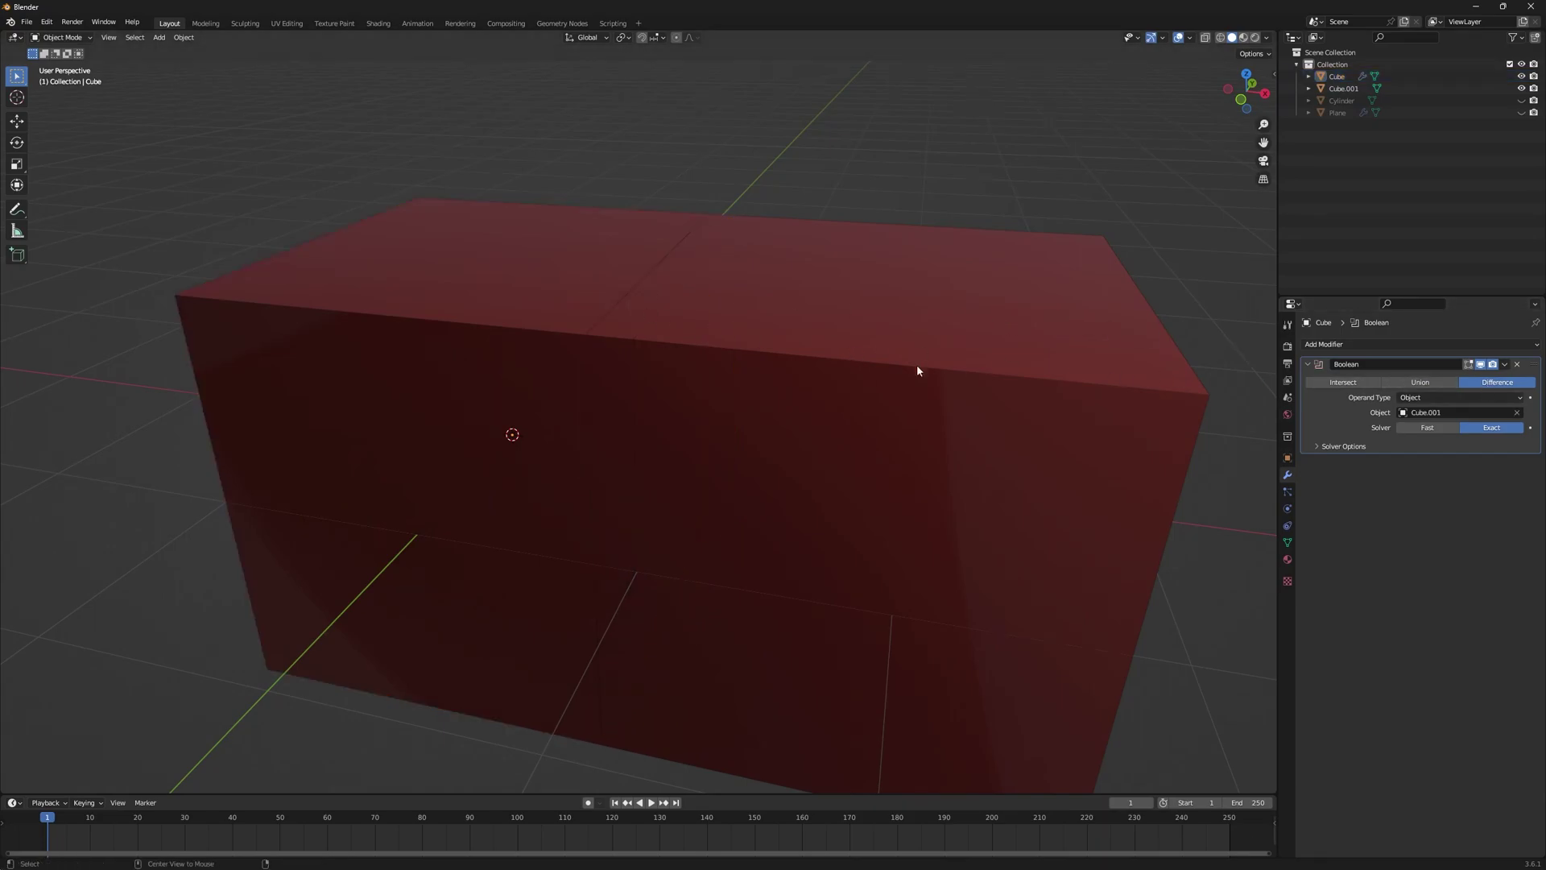
pyautogui.click(1427, 428)
pyautogui.moveTo(656, 331); pyautogui.dragTo(700, 335, button='middle')
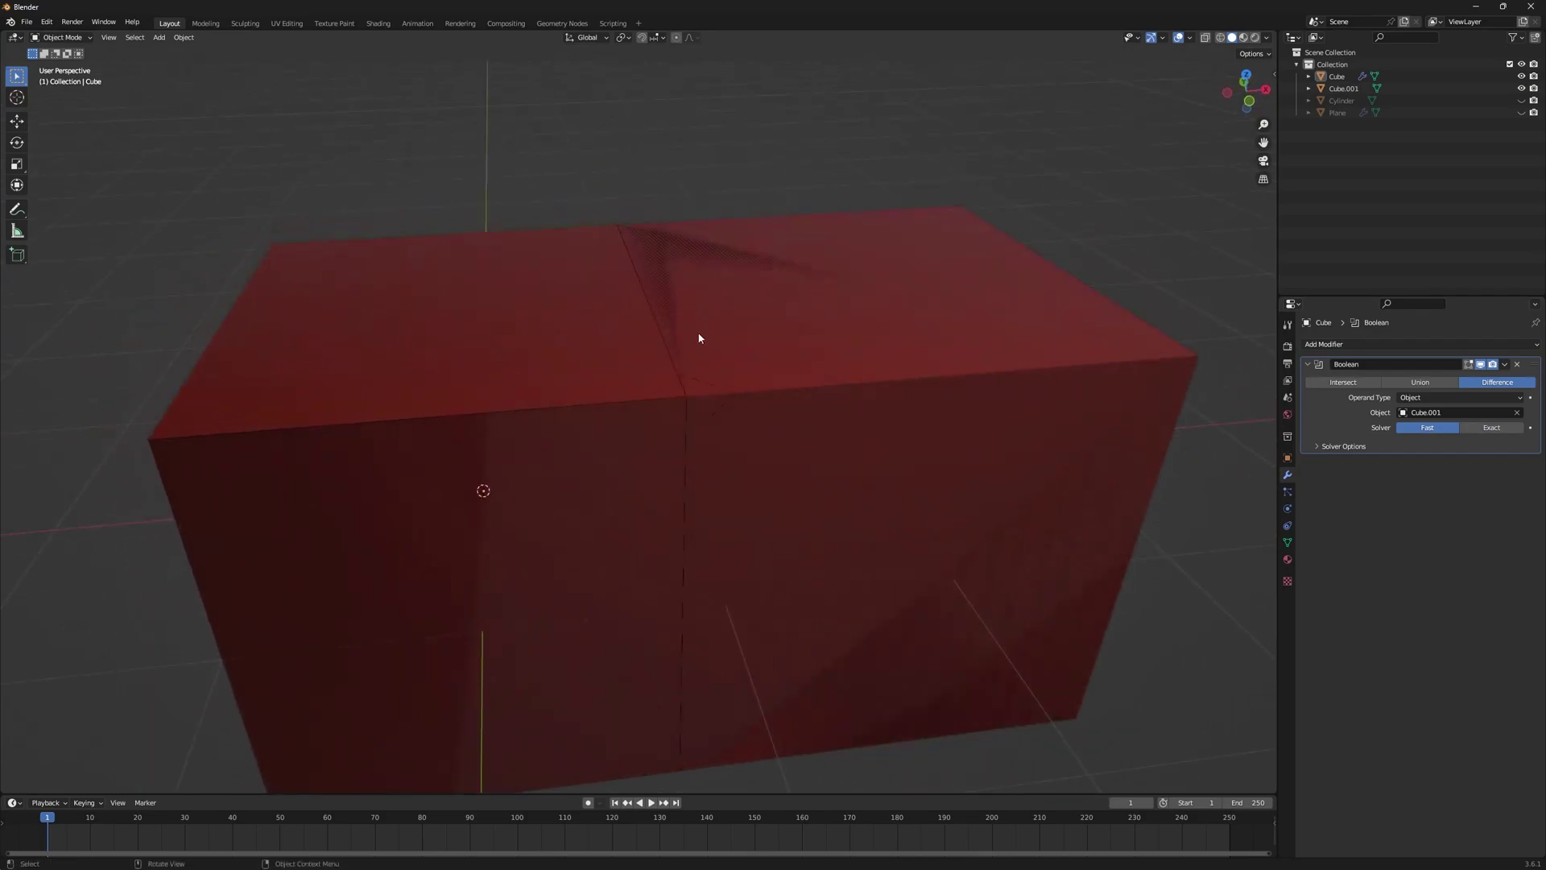
pyautogui.moveTo(846, 322)
pyautogui.mouseDown(button='middle')
pyautogui.moveTo(787, 300)
pyautogui.moveTo(945, 352)
pyautogui.moveTo(642, 283)
pyautogui.moveTo(559, 325)
pyautogui.mouseUp(button='middle')
# - Scale the duplicate cutter cube uniformly to about 0.984 so its faces no longer coincide with the original's
pyautogui.click(559, 325)
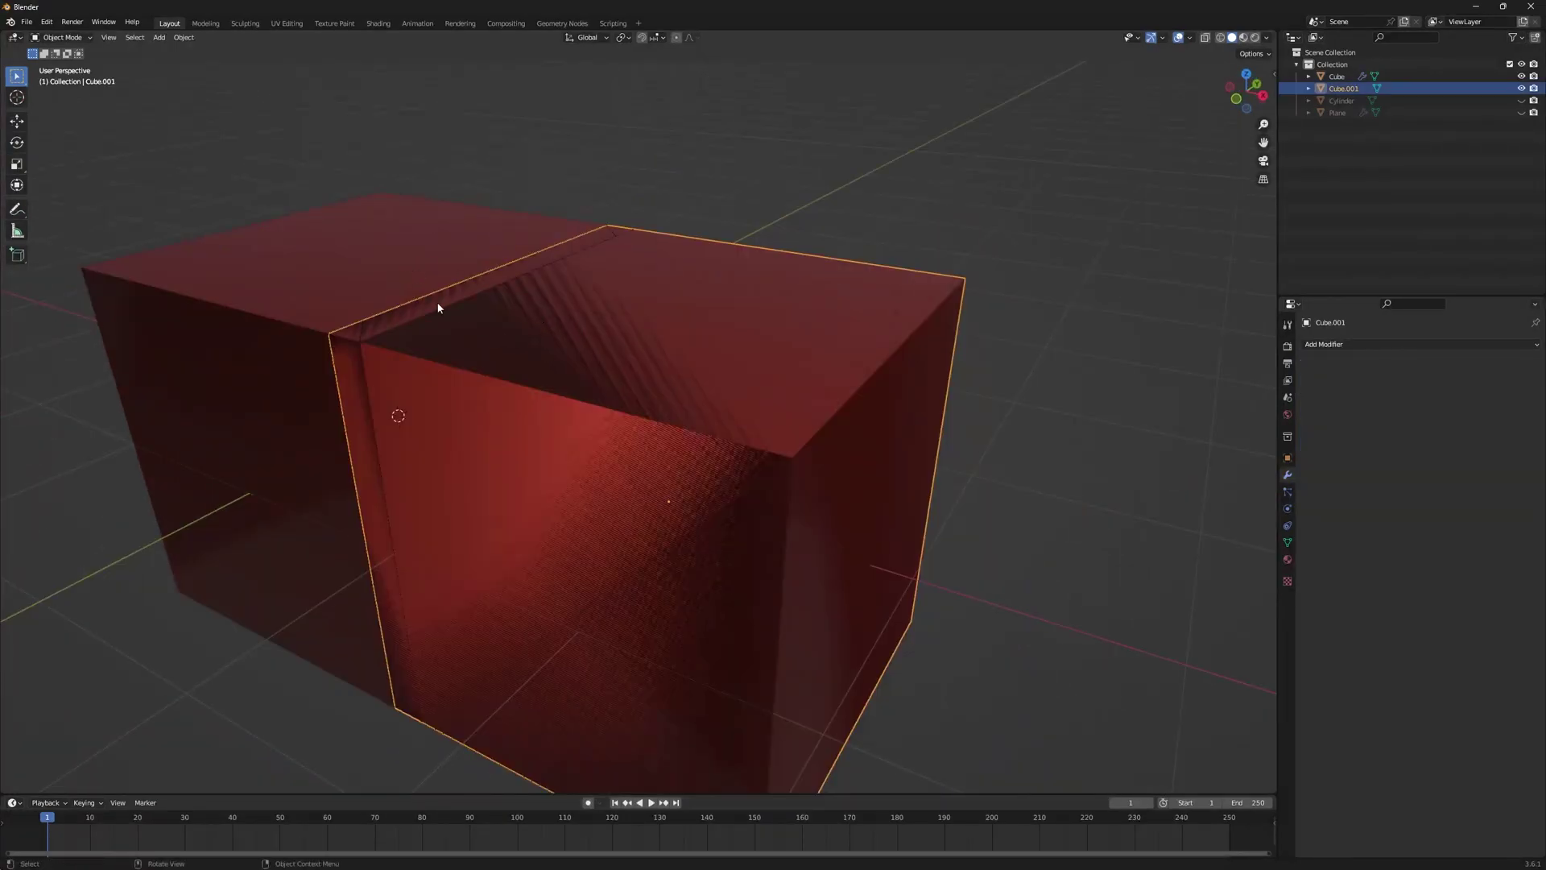
pyautogui.keyDown('shift'); pyautogui.click(330, 259); pyautogui.keyUp('shift')
pyautogui.press('ctrl+shift+KP_Subtract')
pyautogui.click(722, 324)
pyautogui.press('s')
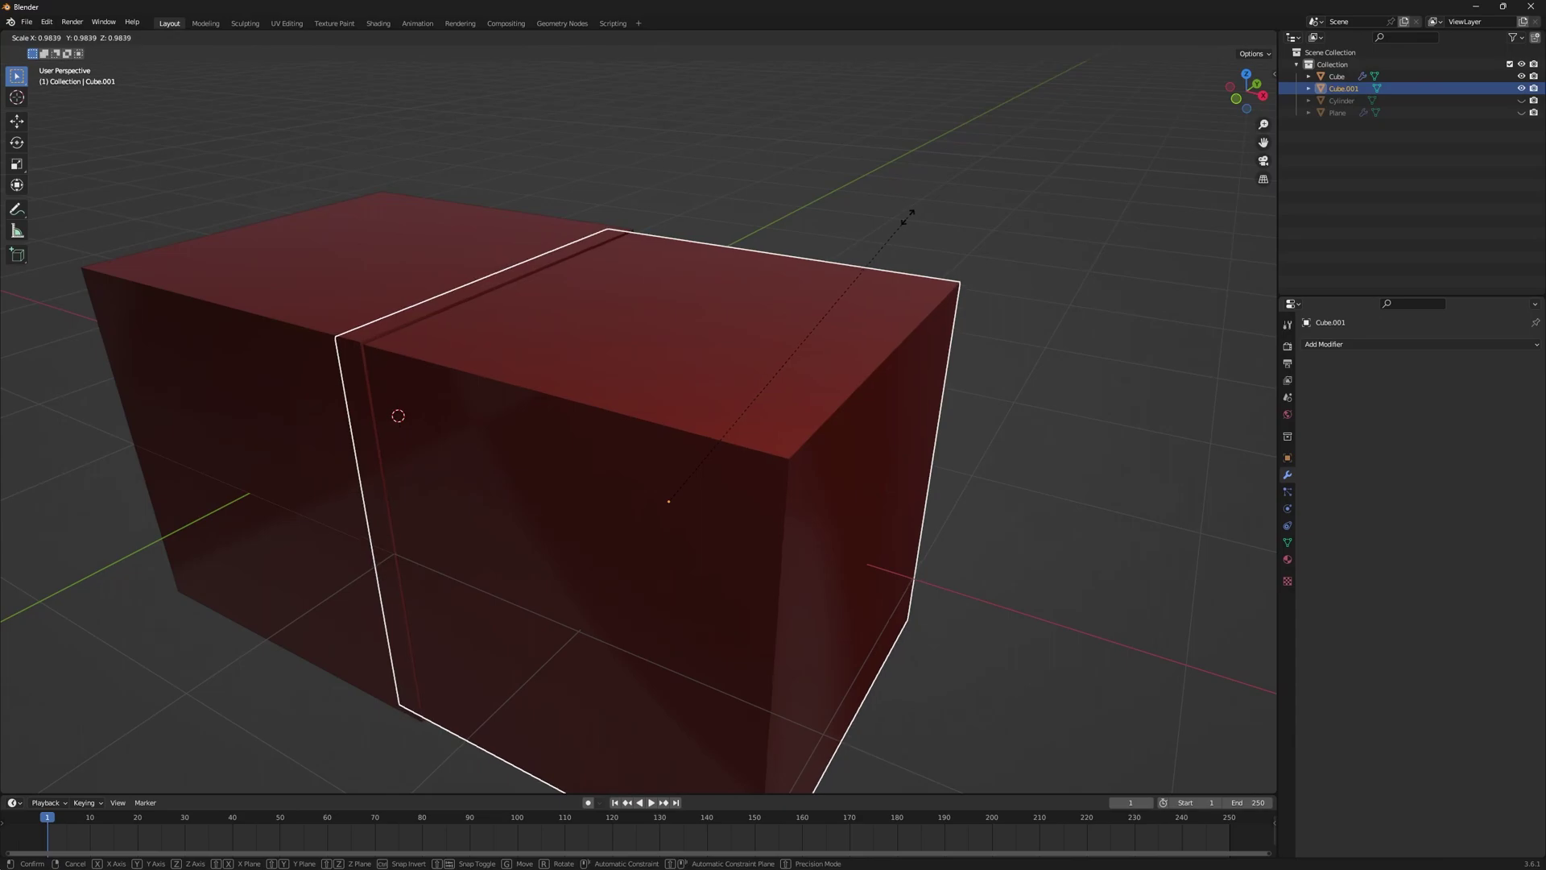
pyautogui.click(908, 216)
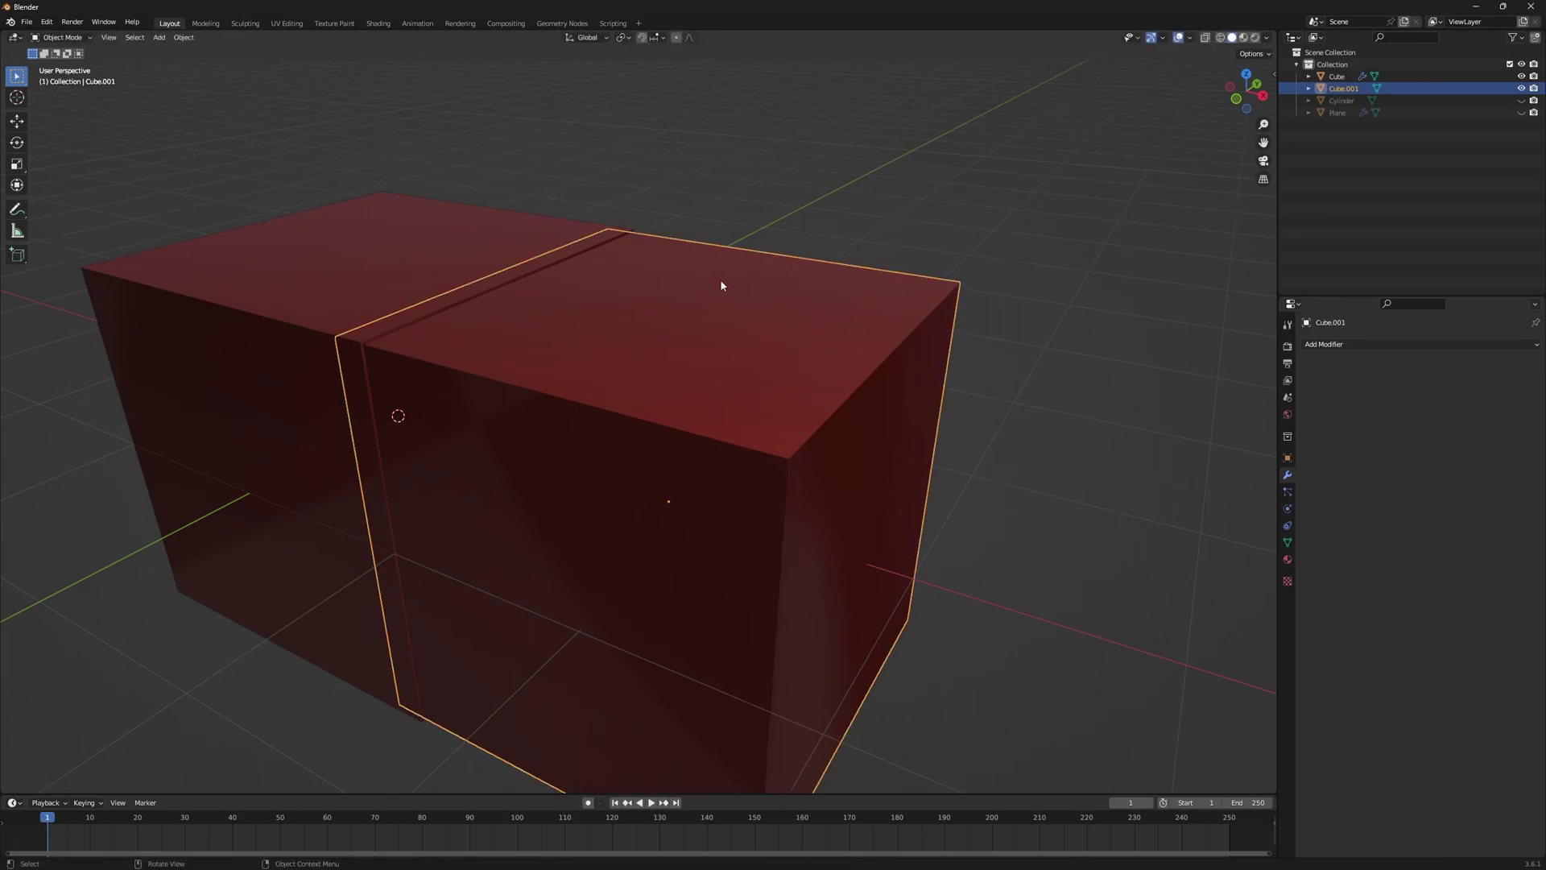
# - Set the cutter cube's viewport Display As type to Wire
pyautogui.click(1286, 542)
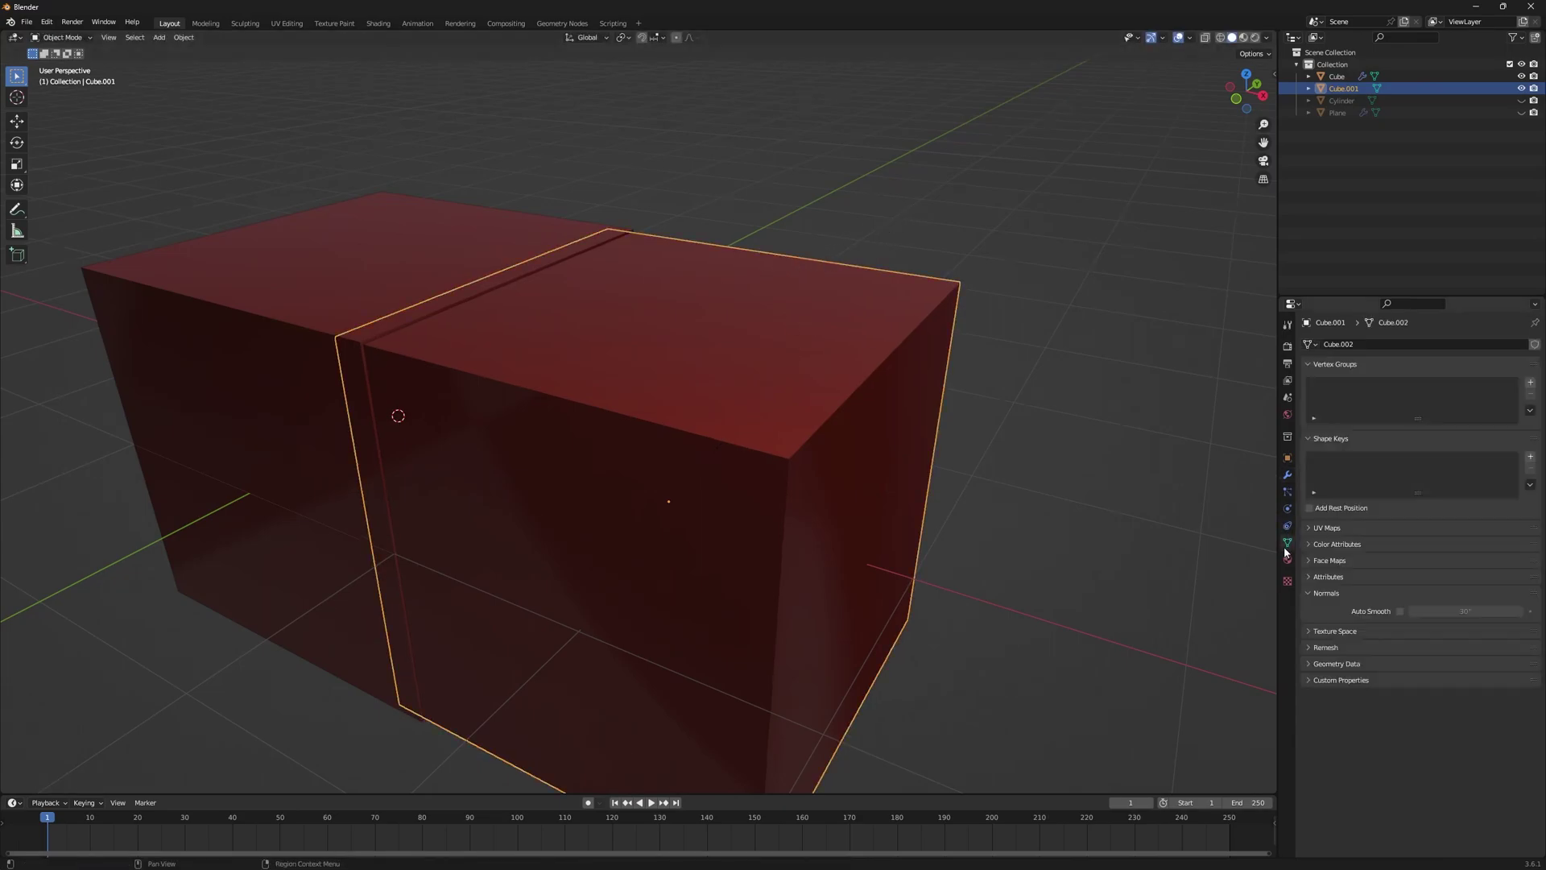
pyautogui.click(1287, 458)
pyautogui.click(1422, 750)
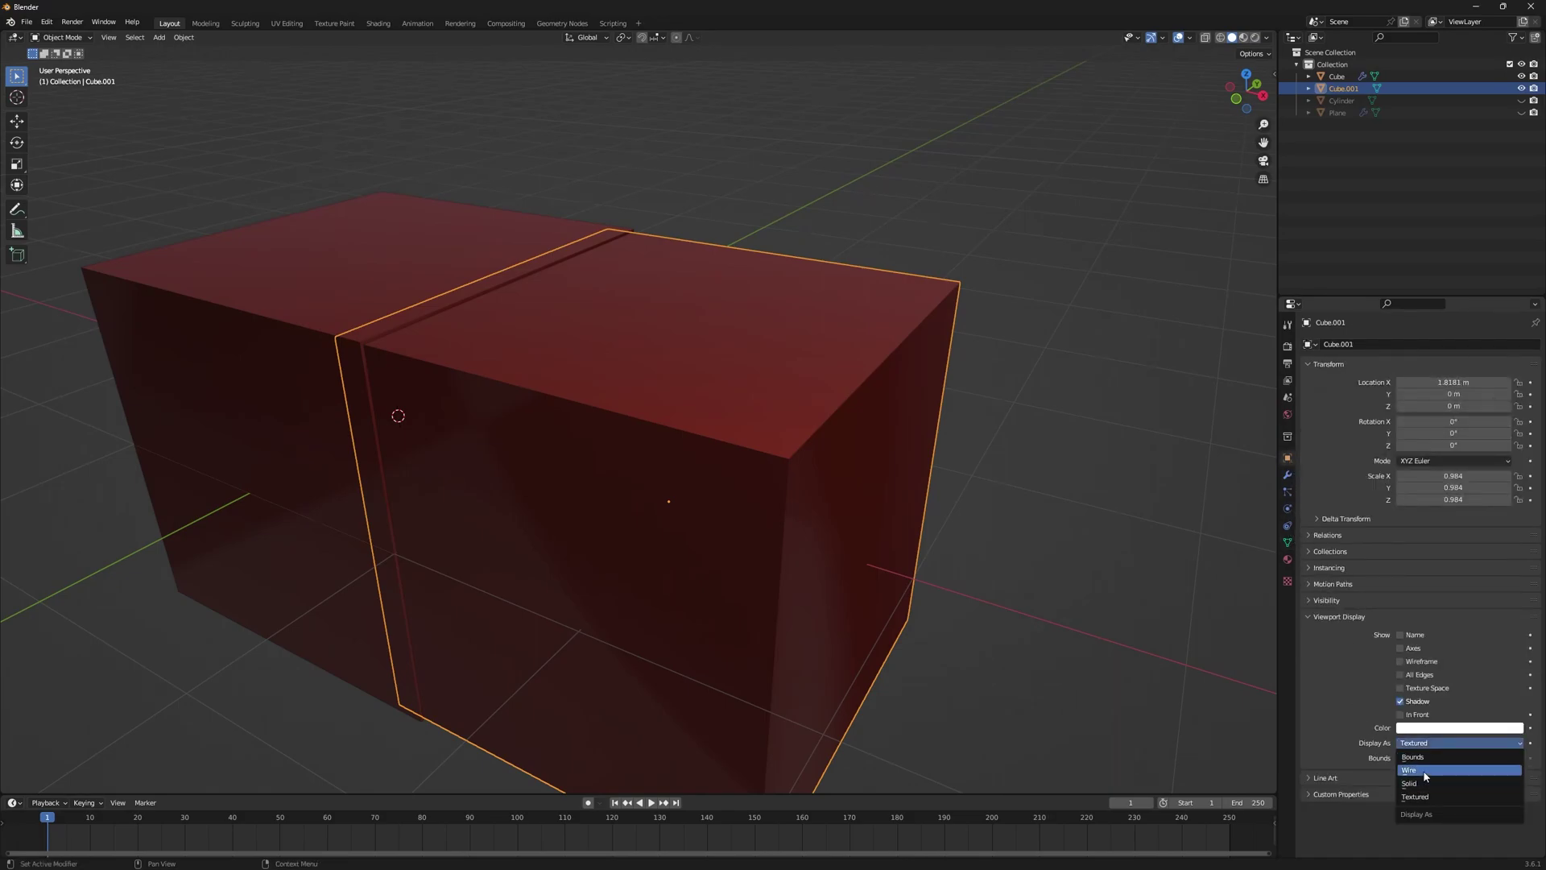
pyautogui.click(1422, 785)
# - Scale the cutter cube down to 0.934 and back up to 1.000 to compare the Fast Boolean cut with coplanar faces
pyautogui.moveTo(668, 346); pyautogui.dragTo(779, 275, button='middle')
pyautogui.scroll(3, 683, 318)
pyautogui.press('s')
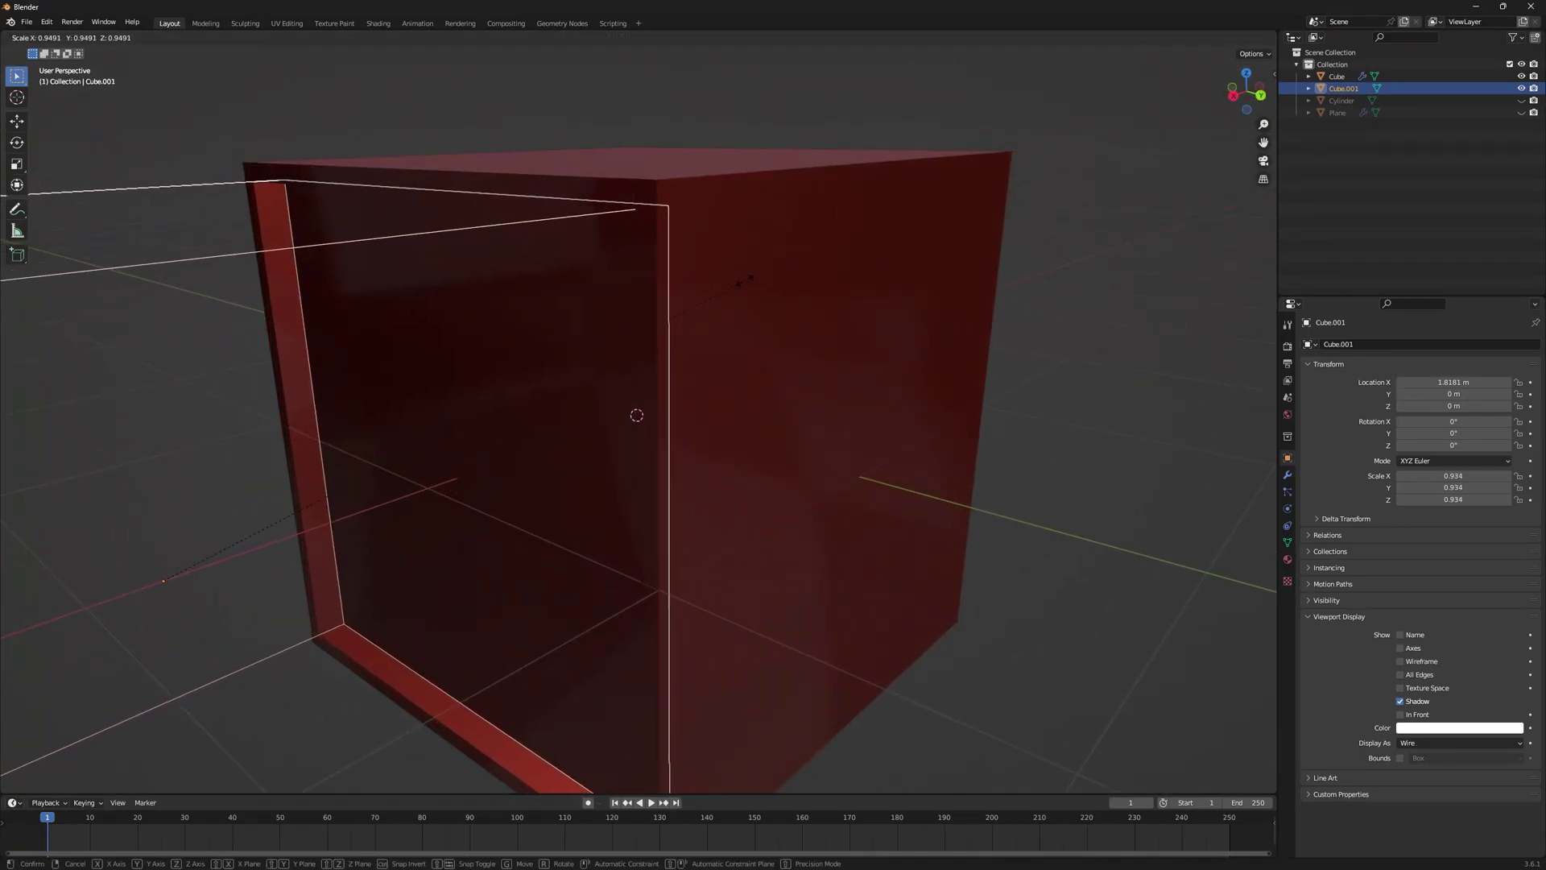
pyautogui.click(463, 286)
pyautogui.moveTo(463, 286); pyautogui.dragTo(647, 255, button='middle')
pyautogui.scroll(-4, 710, 334)
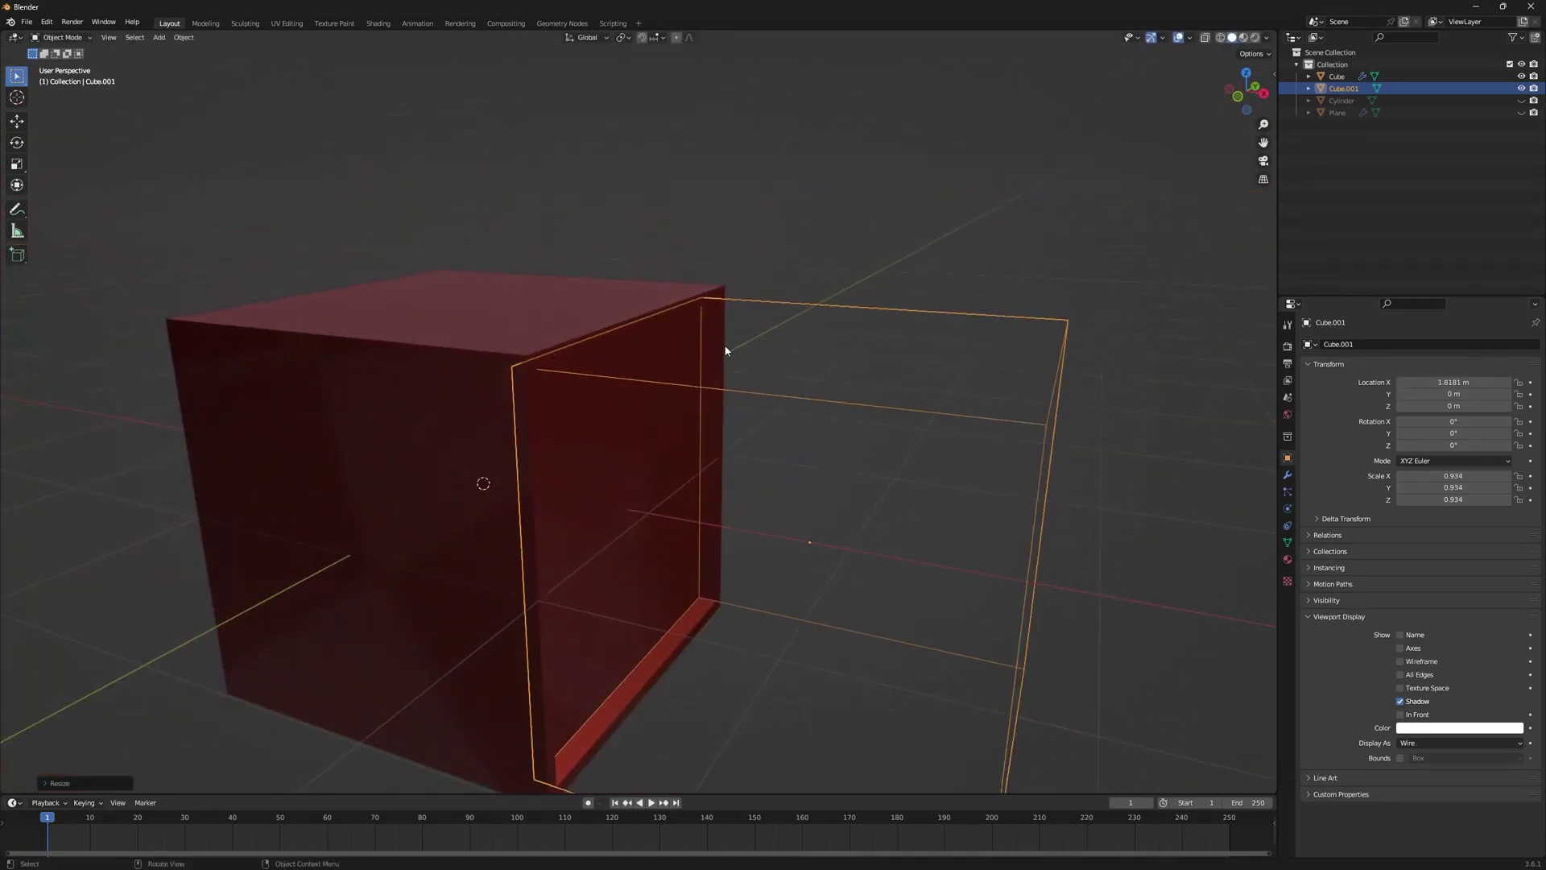
pyautogui.press('s')
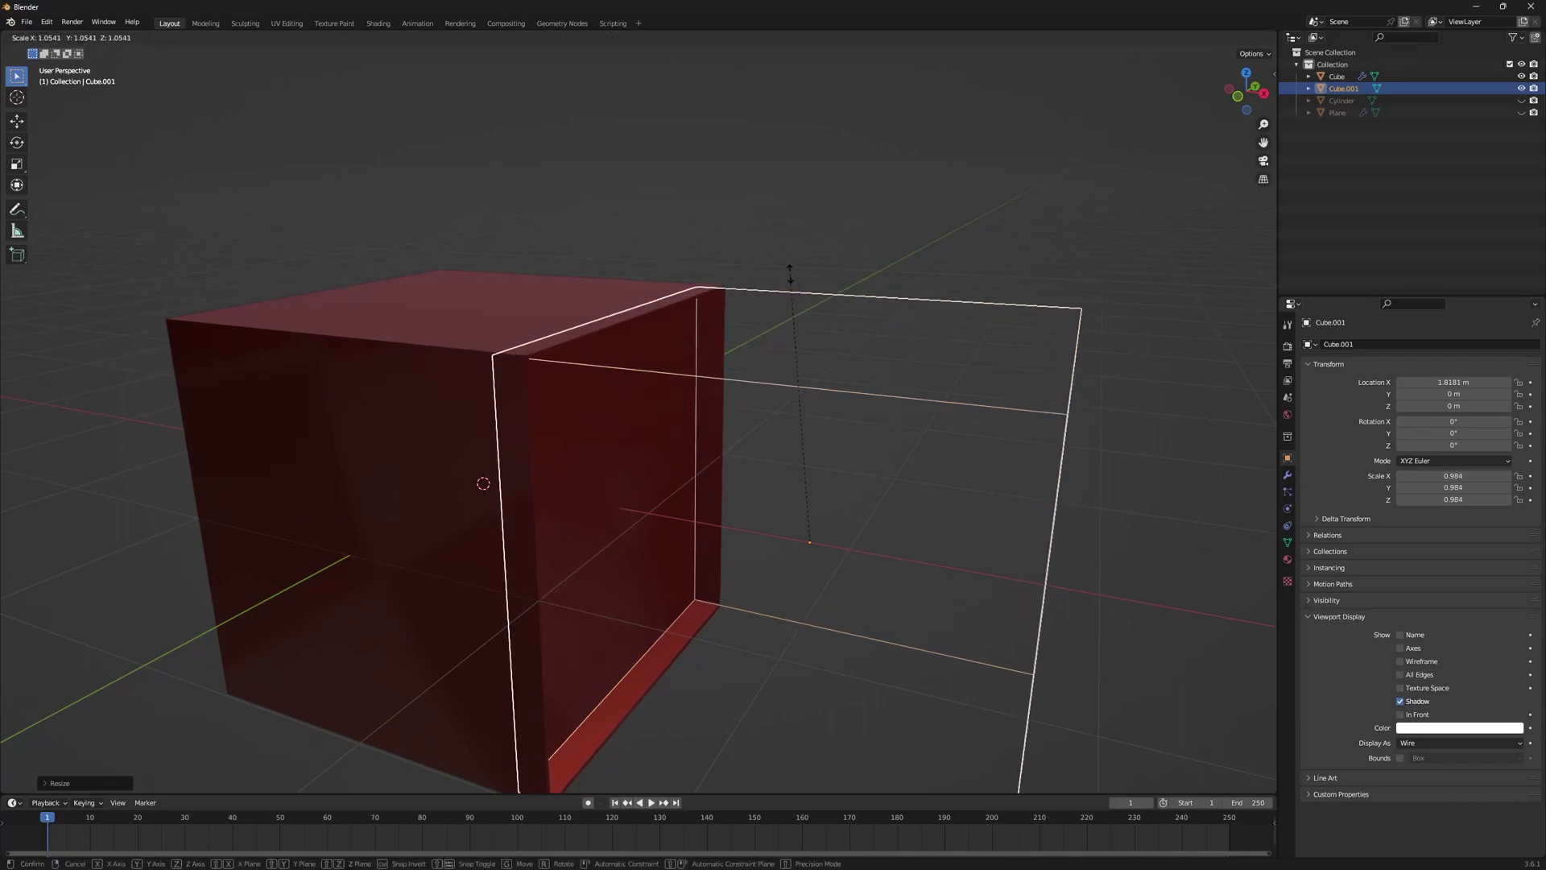
pyautogui.click(815, 230)
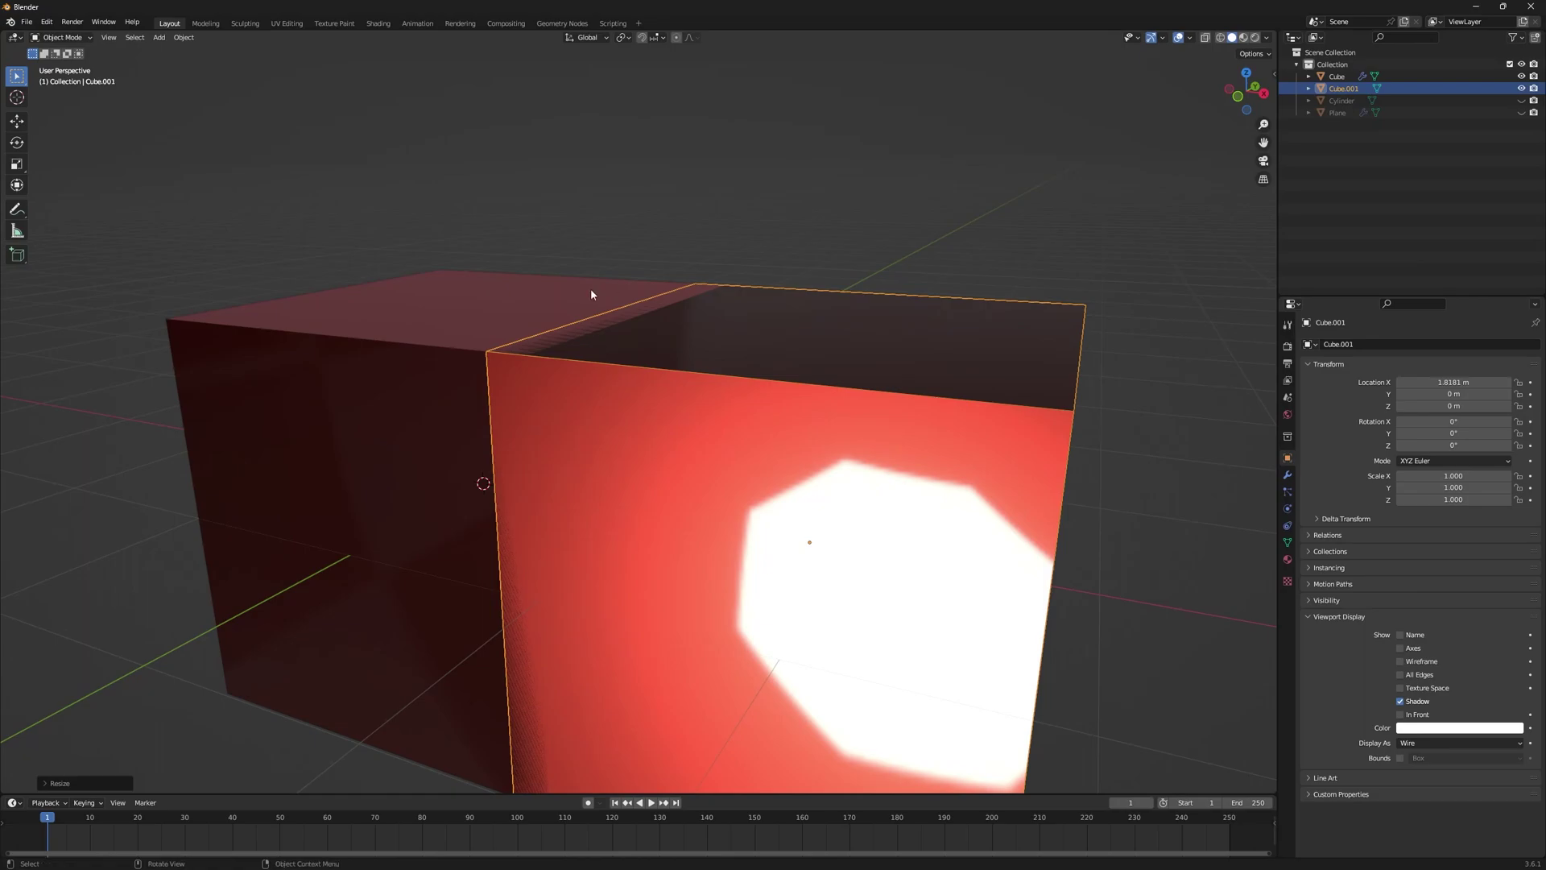
# - Switch the original cube's Boolean solver to Exact, inspect the cut against the coplanar cutter, and set the solver back to Fast
pyautogui.moveTo(591, 288); pyautogui.dragTo(614, 314, button='middle')
pyautogui.click(1288, 474)
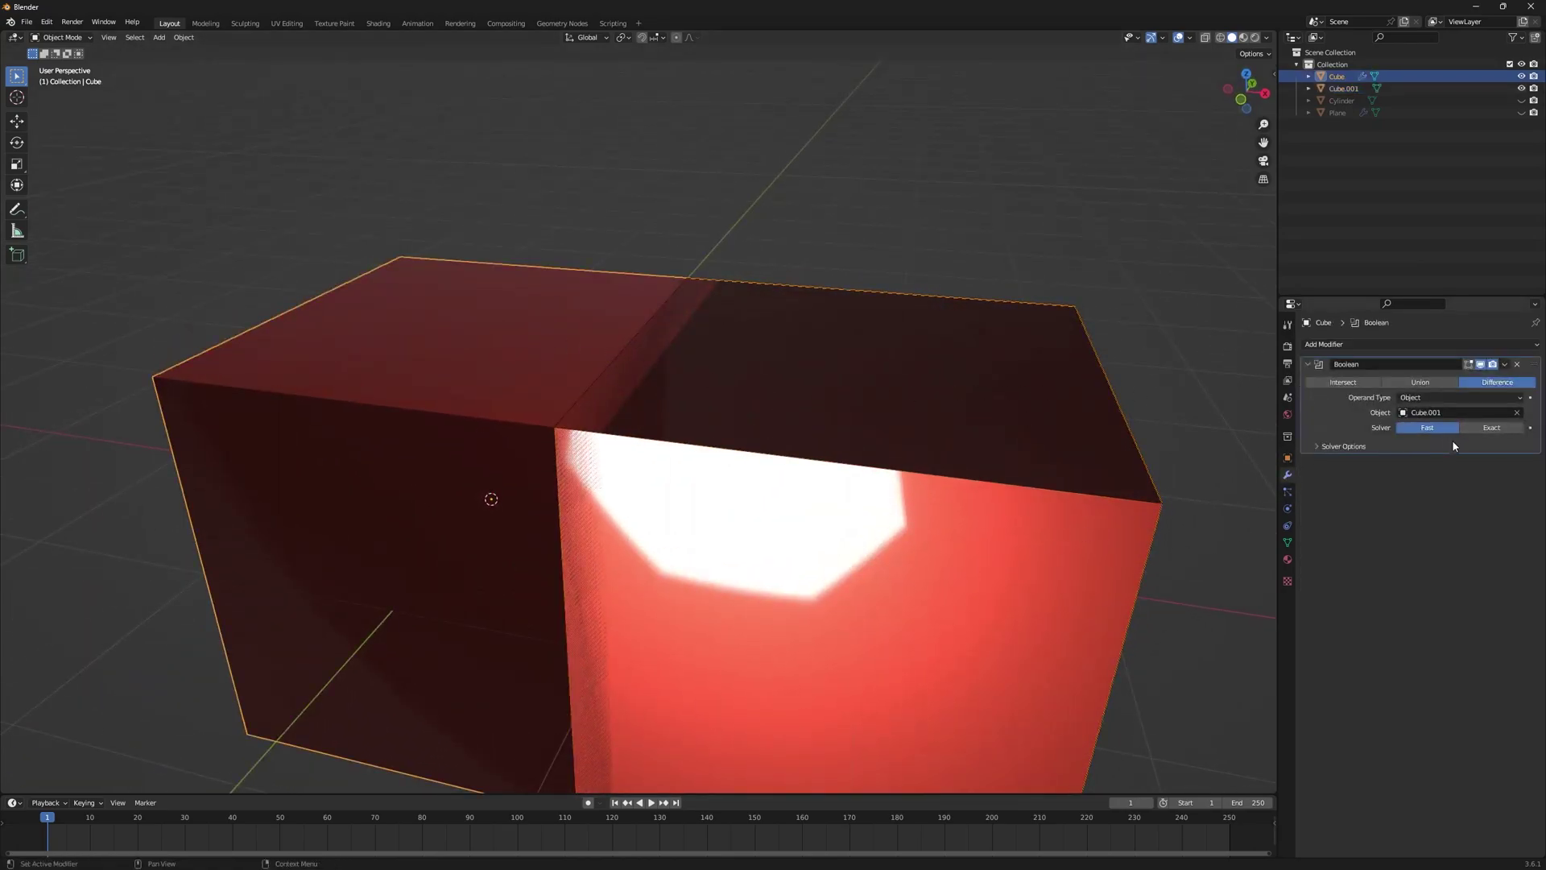
pyautogui.click(1481, 427)
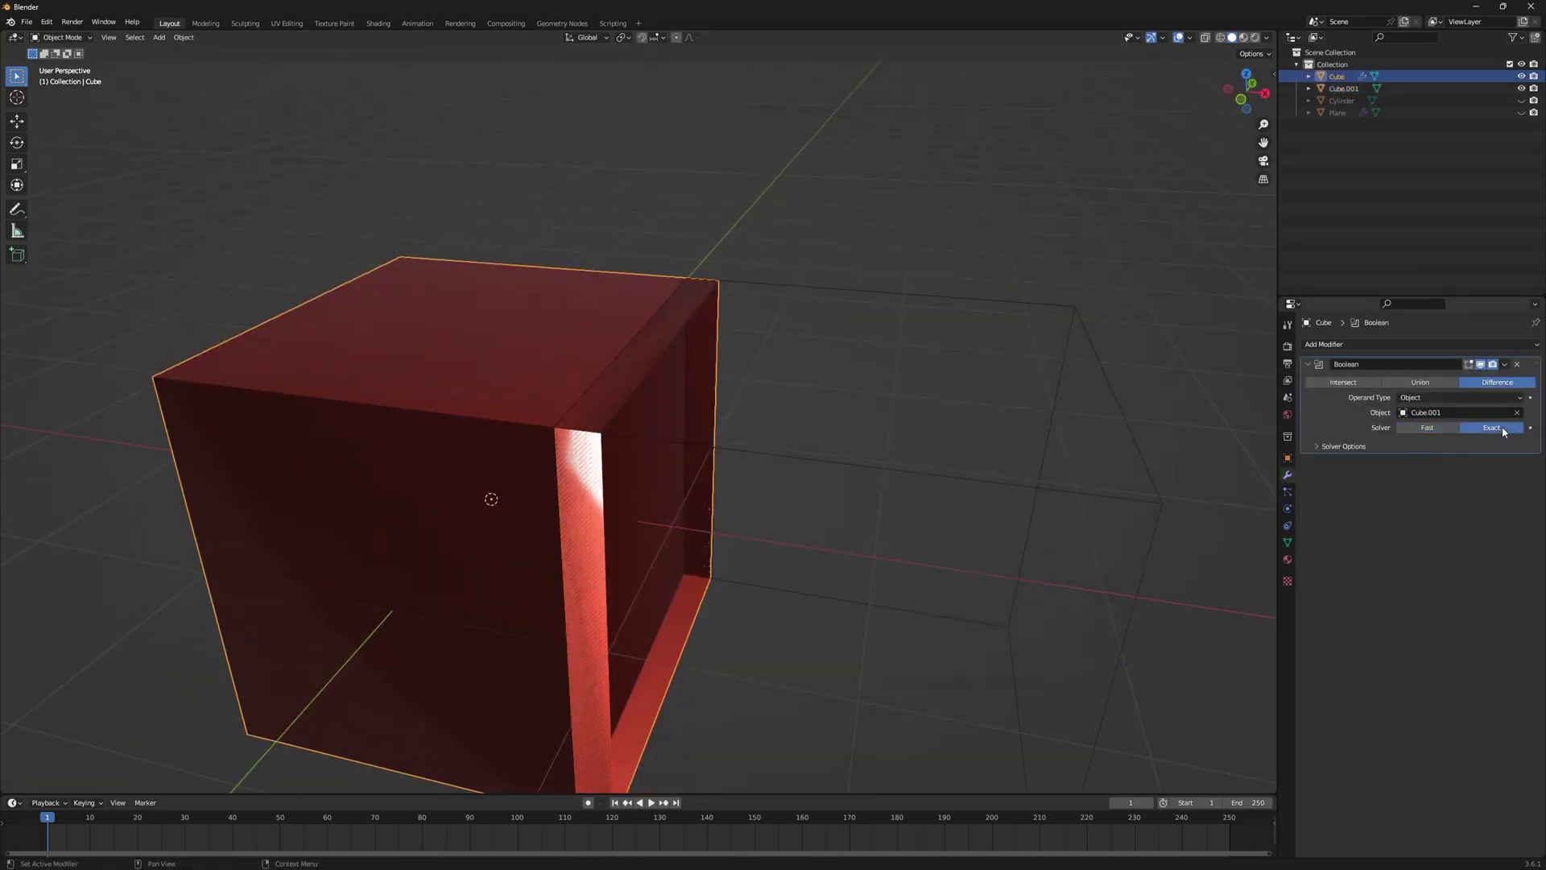
pyautogui.moveTo(667, 399); pyautogui.dragTo(669, 349, button='middle')
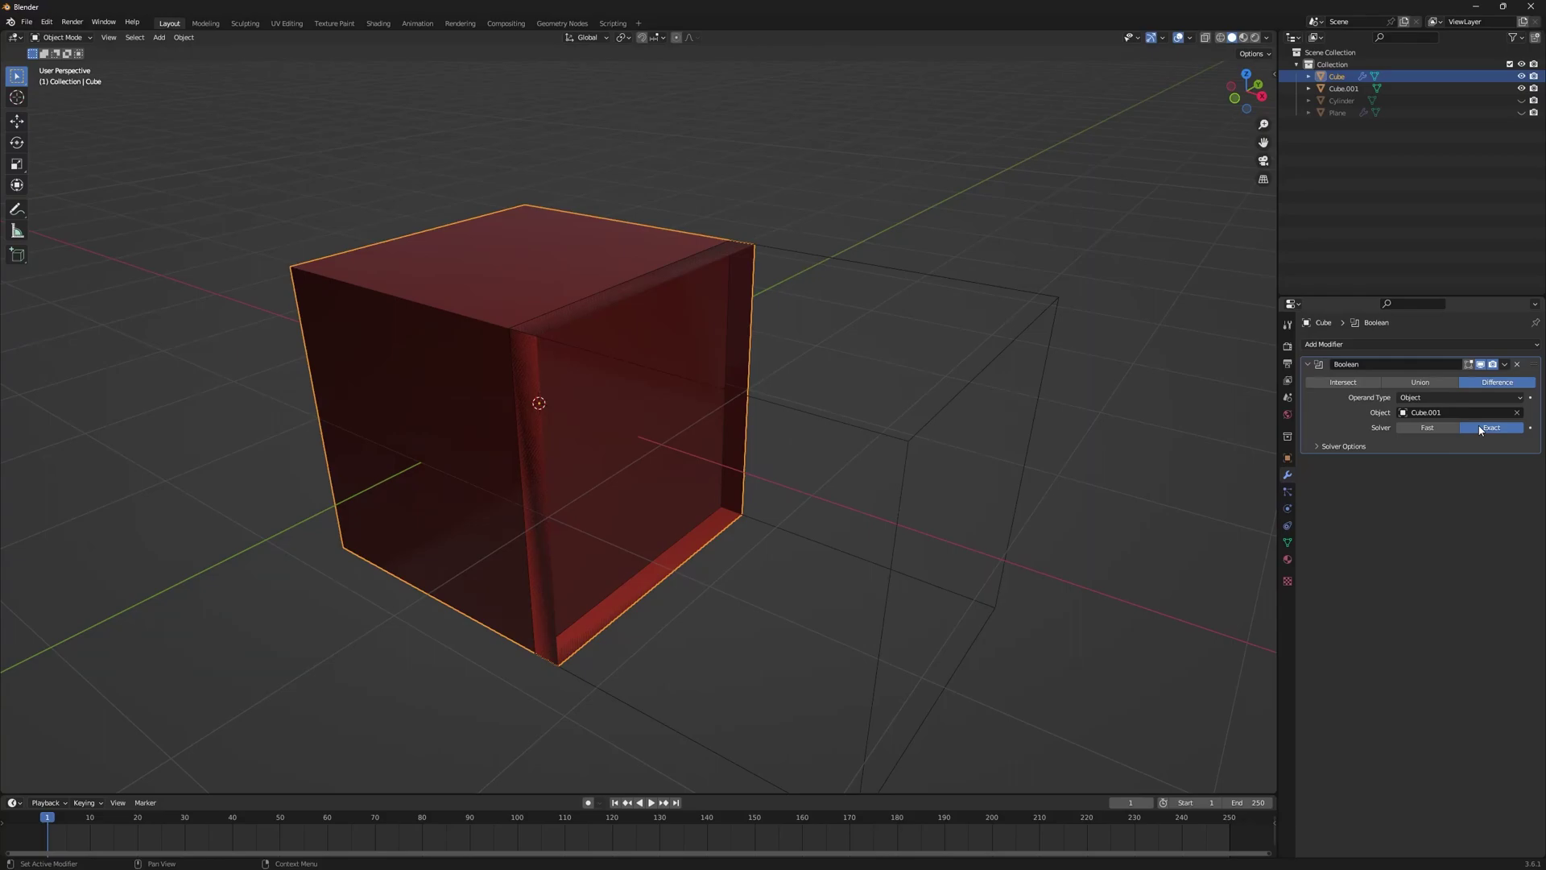
pyautogui.click(1426, 428)
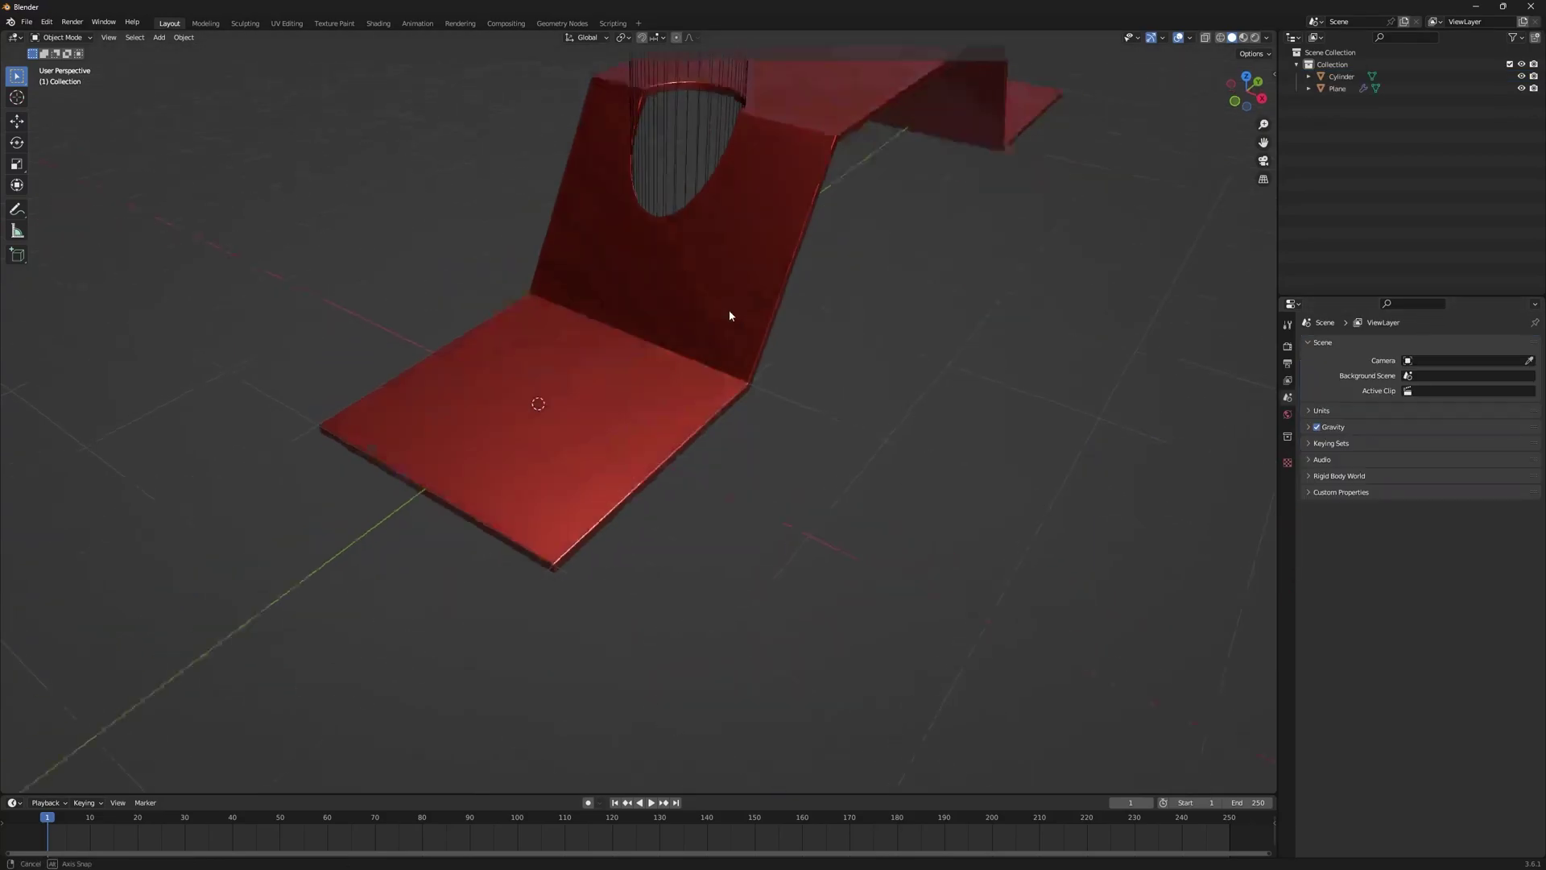
# - Select the bent plate with the cylinder cut and briefly check its base mesh in Edit Mode
pyautogui.moveTo(728, 309); pyautogui.dragTo(568, 375, button='middle')
pyautogui.click(519, 354)
pyautogui.moveTo(632, 286); pyautogui.dragTo(803, 336, button='middle')
pyautogui.click(761, 383)
pyautogui.press('Tab')
pyautogui.press('Tab')
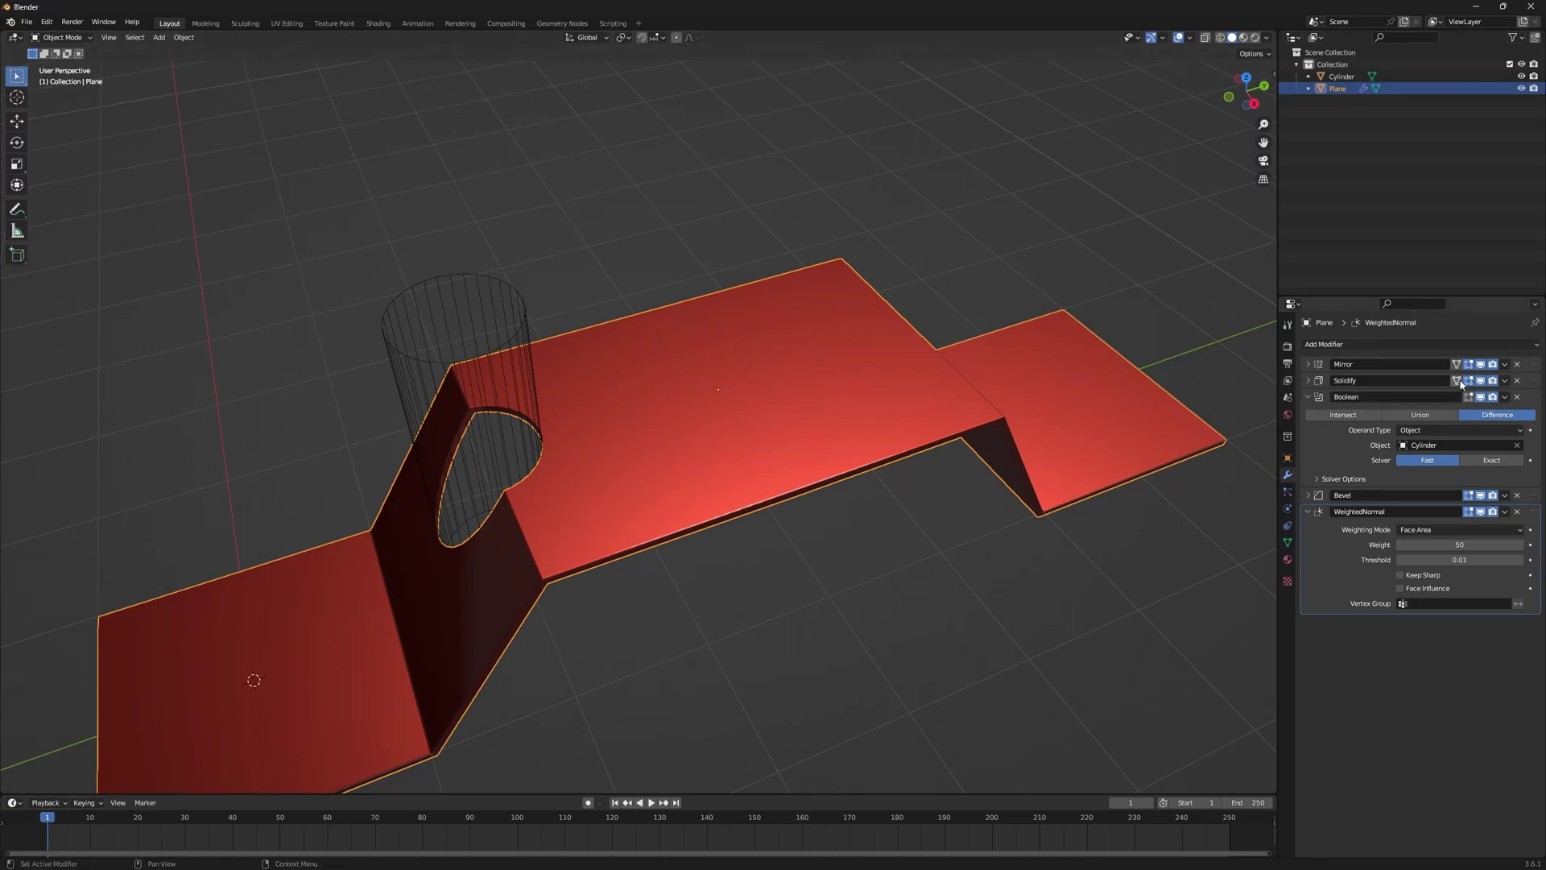
# - Move the plate's Mirror modifier between Boolean and Bevel so the cylinder cut is mirrored, and deselect the plate
pyautogui.click(1535, 366)
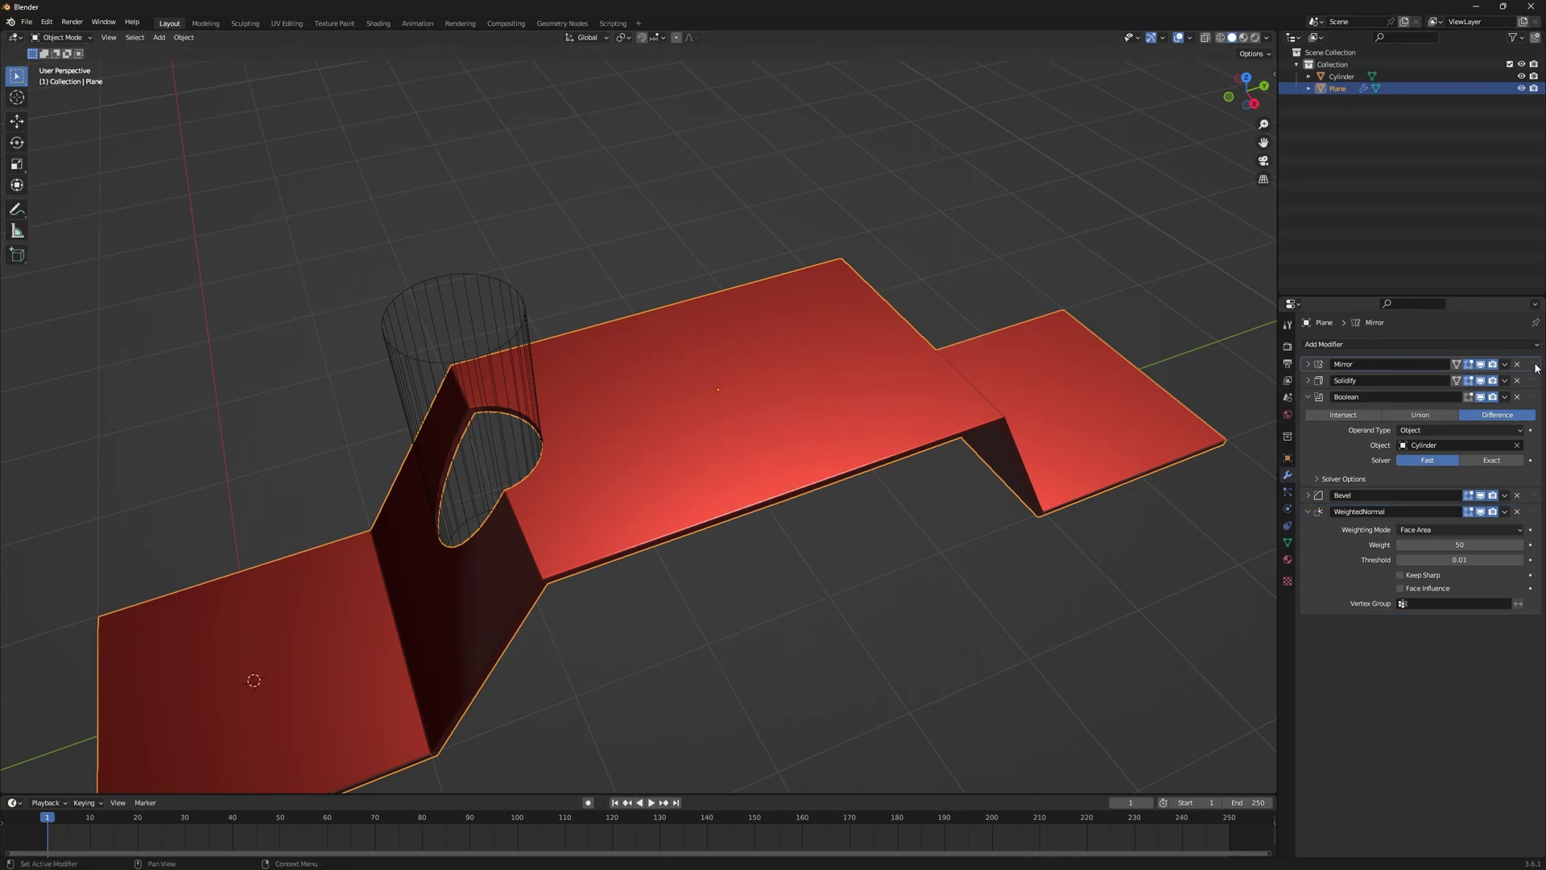
pyautogui.moveTo(1535, 366); pyautogui.dragTo(1534, 481)
pyautogui.moveTo(596, 201); pyautogui.dragTo(700, 276, button='middle')
pyautogui.click(780, 466)
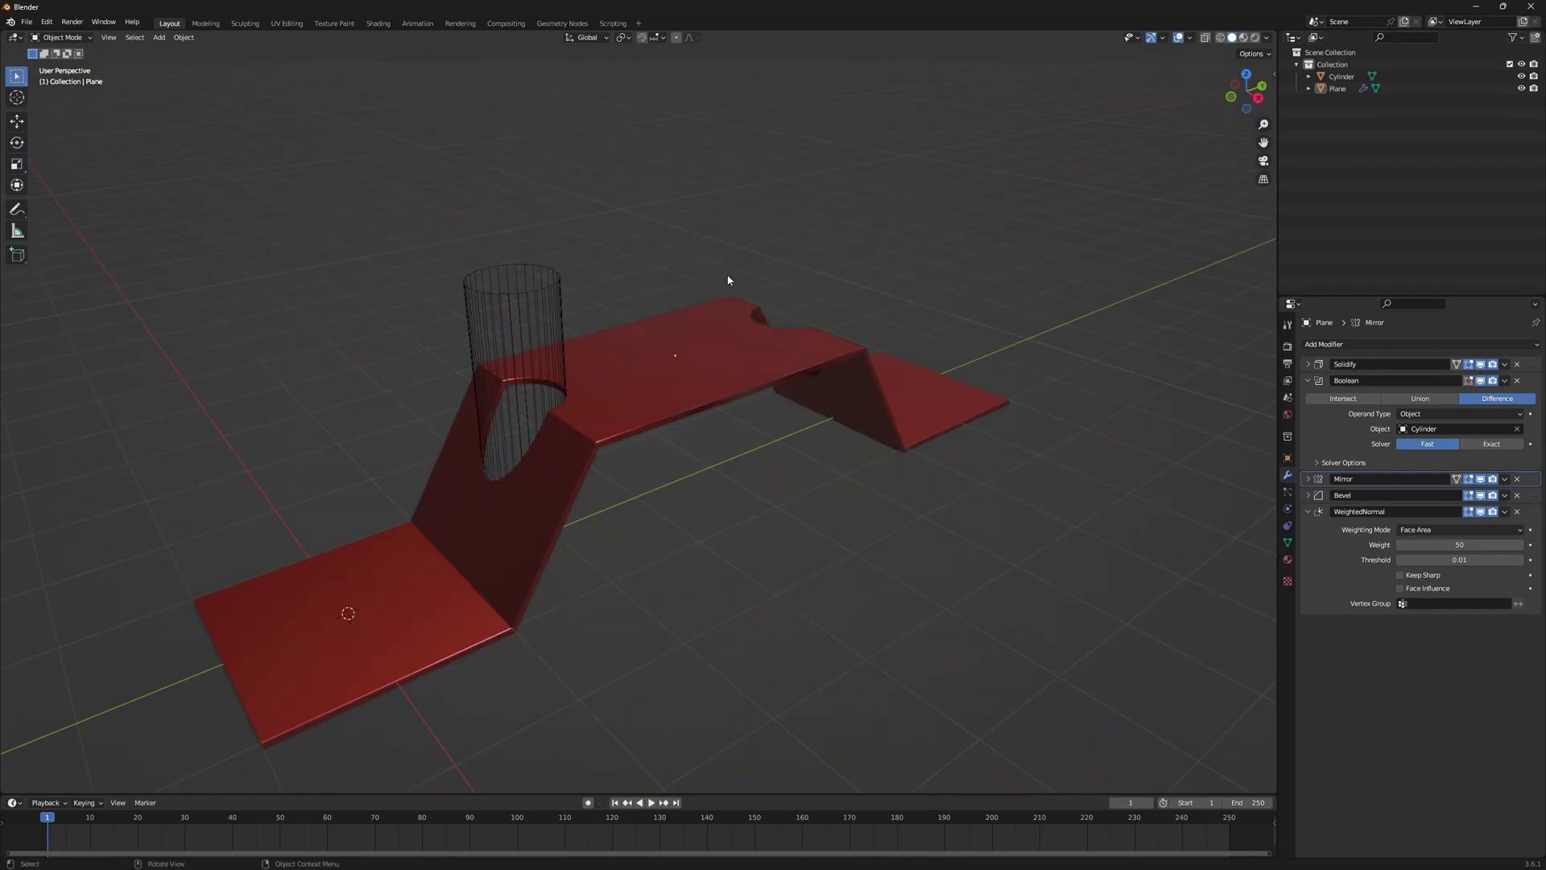
# - Search the add-on preferences for "bool" to check that the Bool Tool add-on is enabled, and close the preferences
pyautogui.click(47, 22)
pyautogui.click(72, 195)
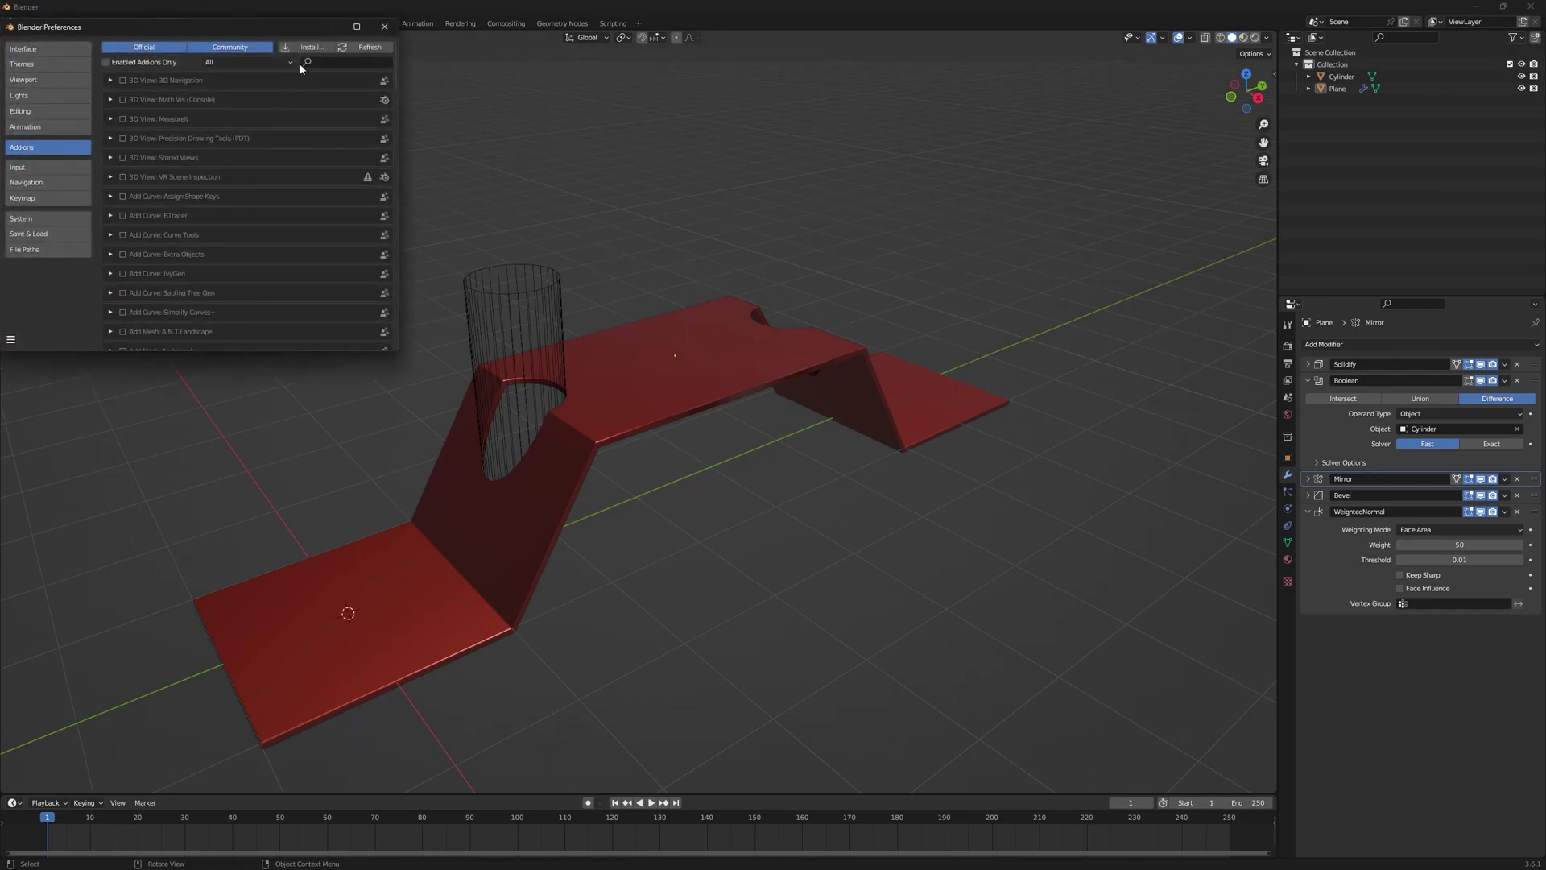
pyautogui.click(331, 64)
pyautogui.write('bool')
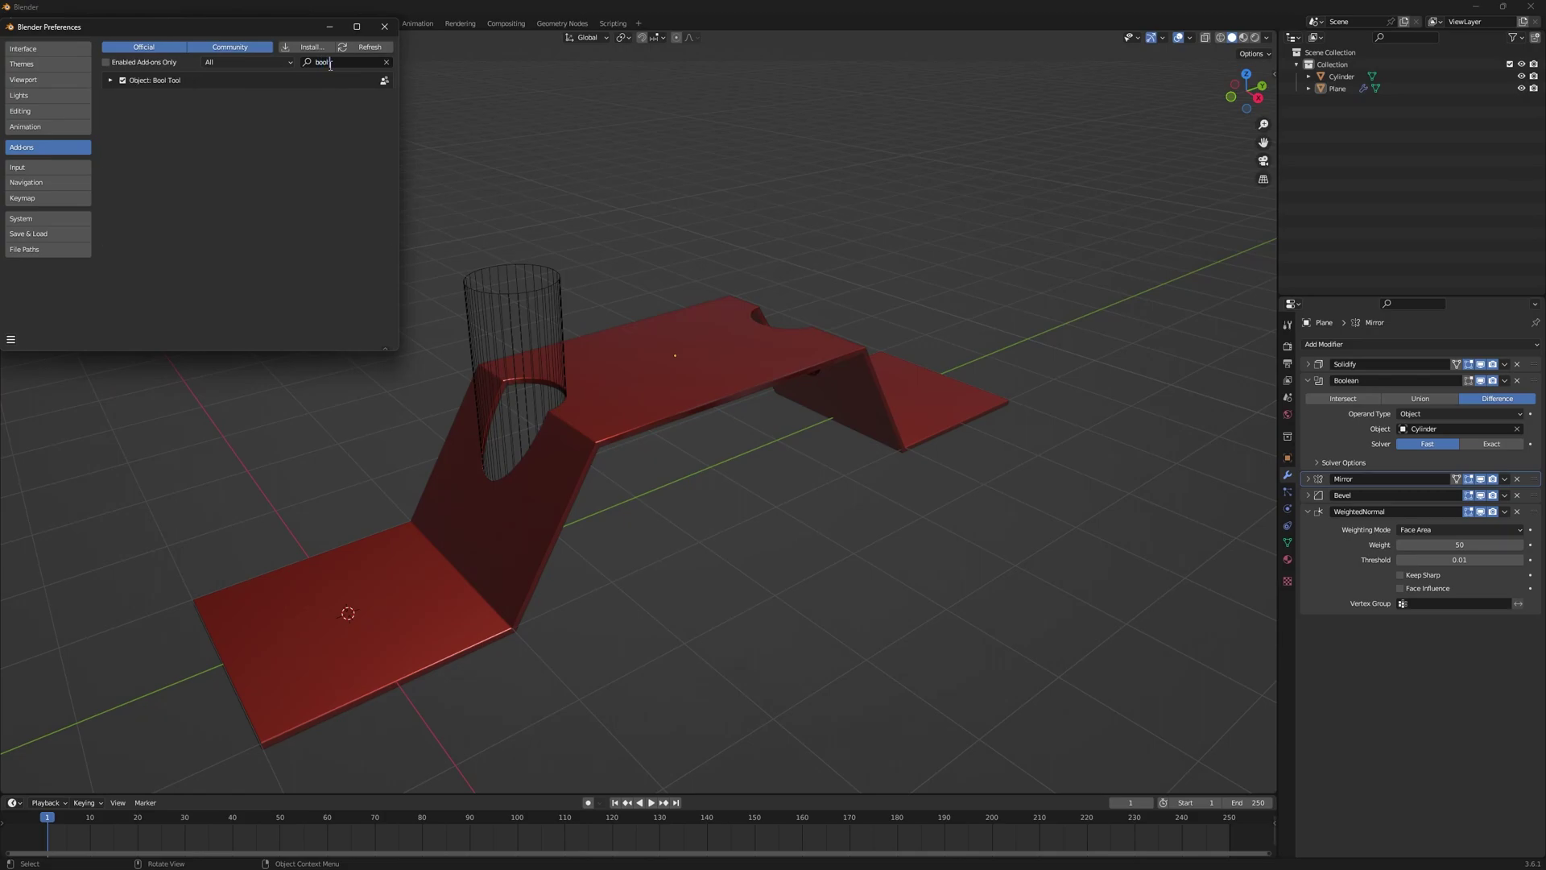
pyautogui.click(384, 27)
pyautogui.scroll(3, 652, 378)
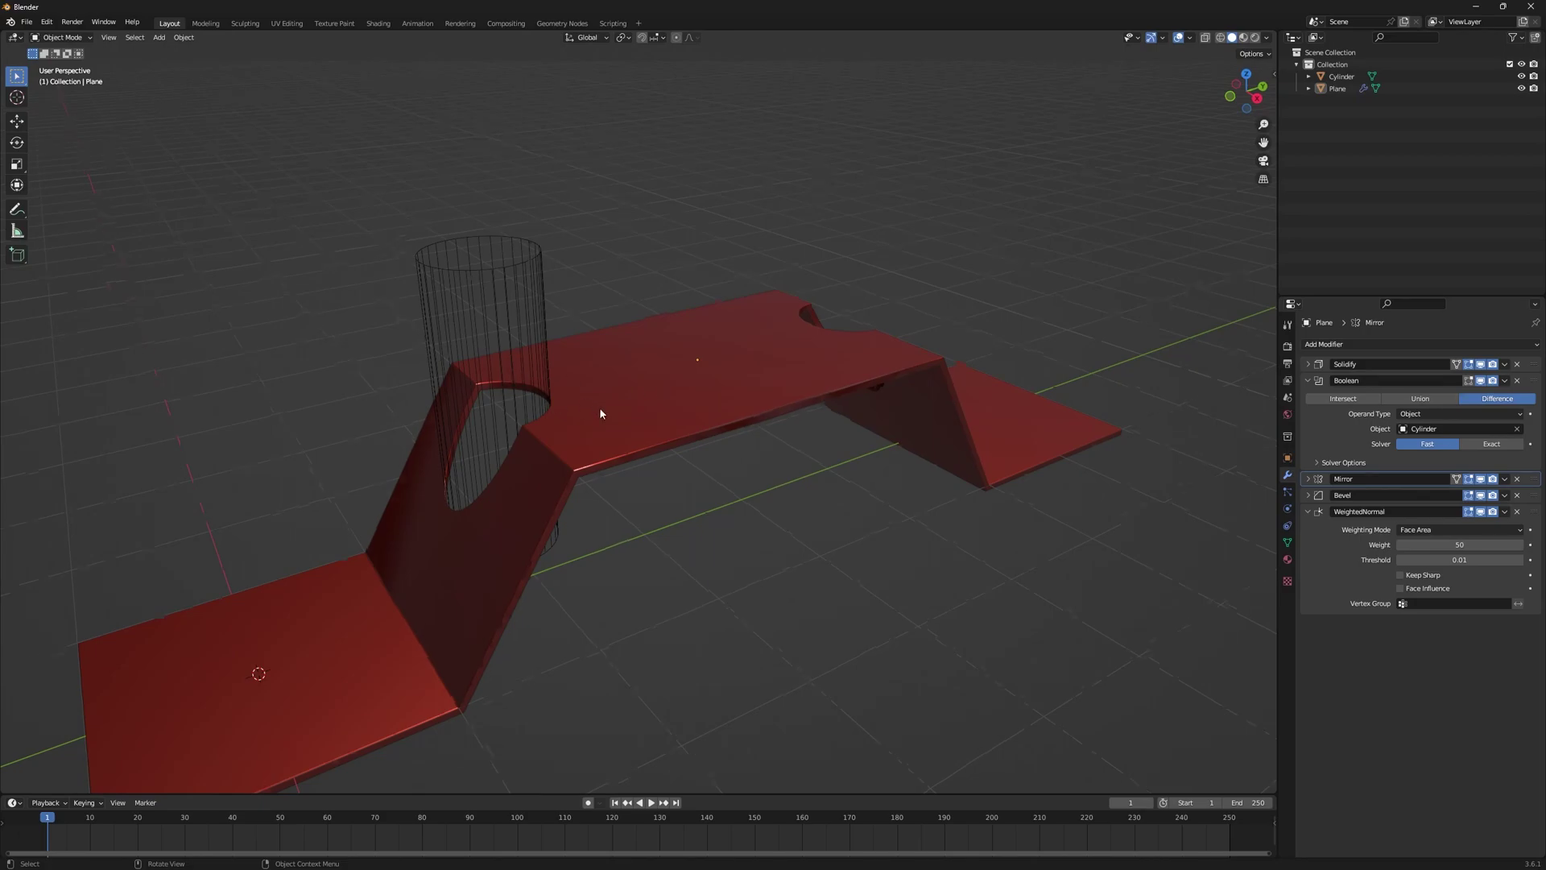
pyautogui.moveTo(600, 409)
pyautogui.mouseDown(button='middle')
pyautogui.moveTo(616, 415)
pyautogui.moveTo(611, 395)
pyautogui.mouseUp(button='middle')
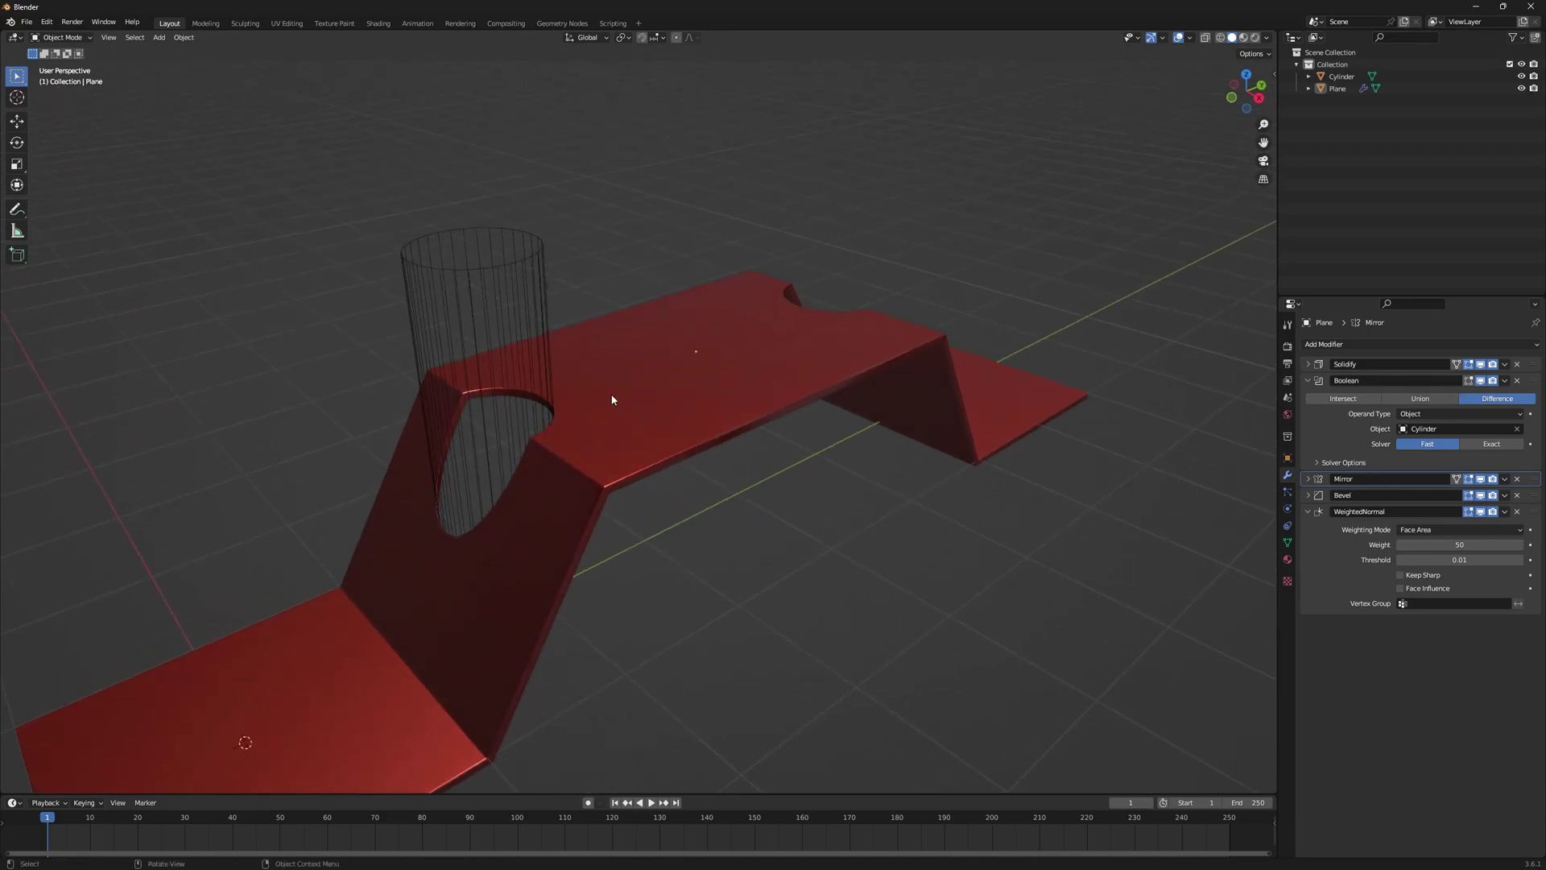
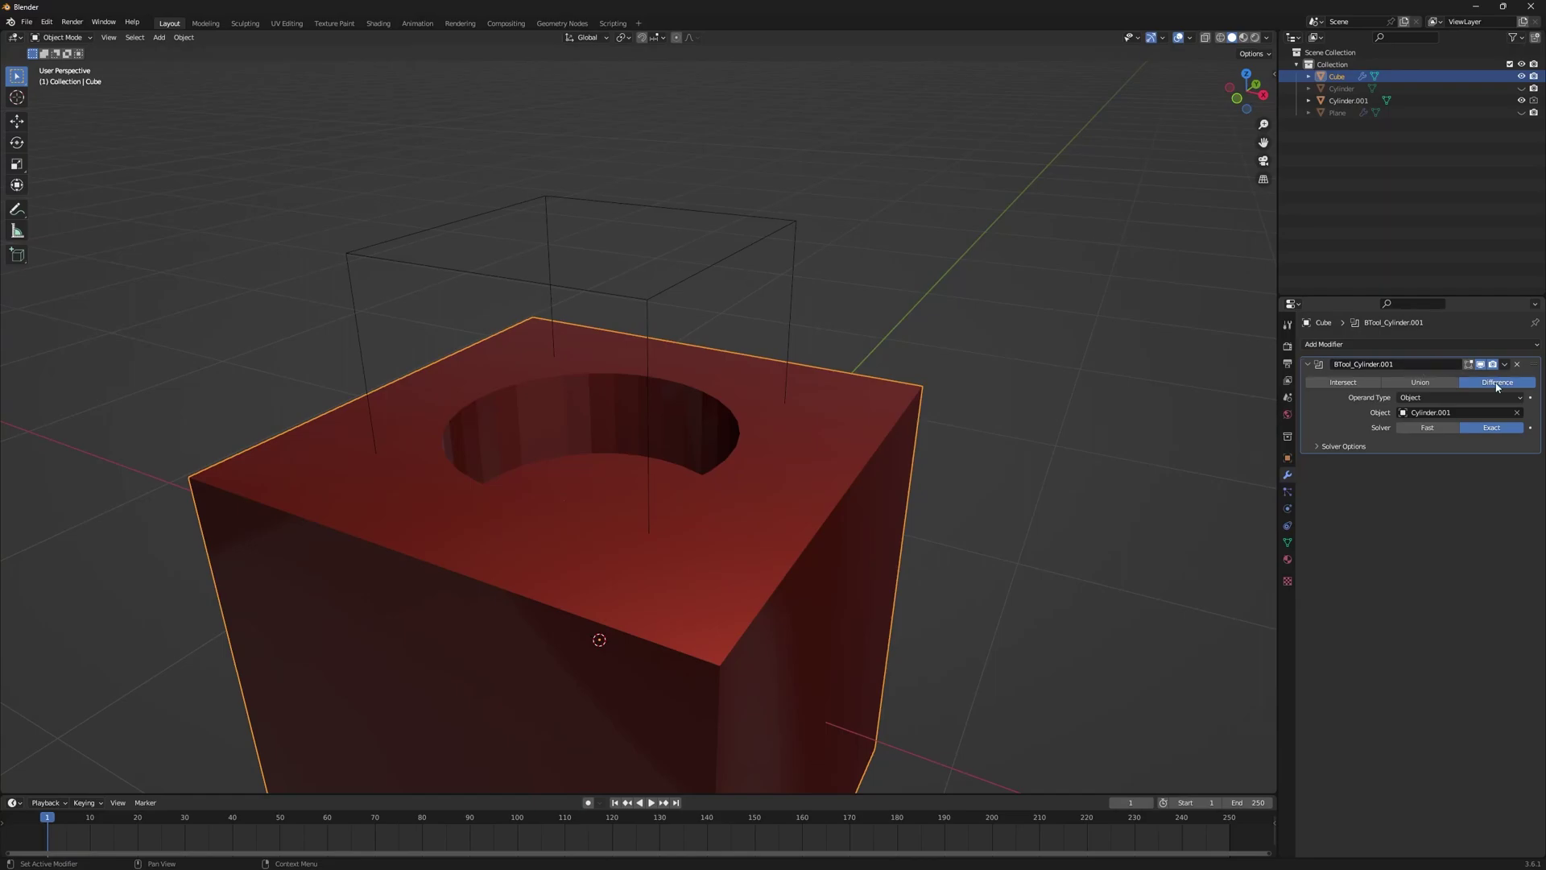
# - Duplicate the cylinder cutter above the cube and place the copy beyond the cube's side along positive X
pyautogui.moveTo(668, 355); pyautogui.dragTo(762, 443, button='middle')
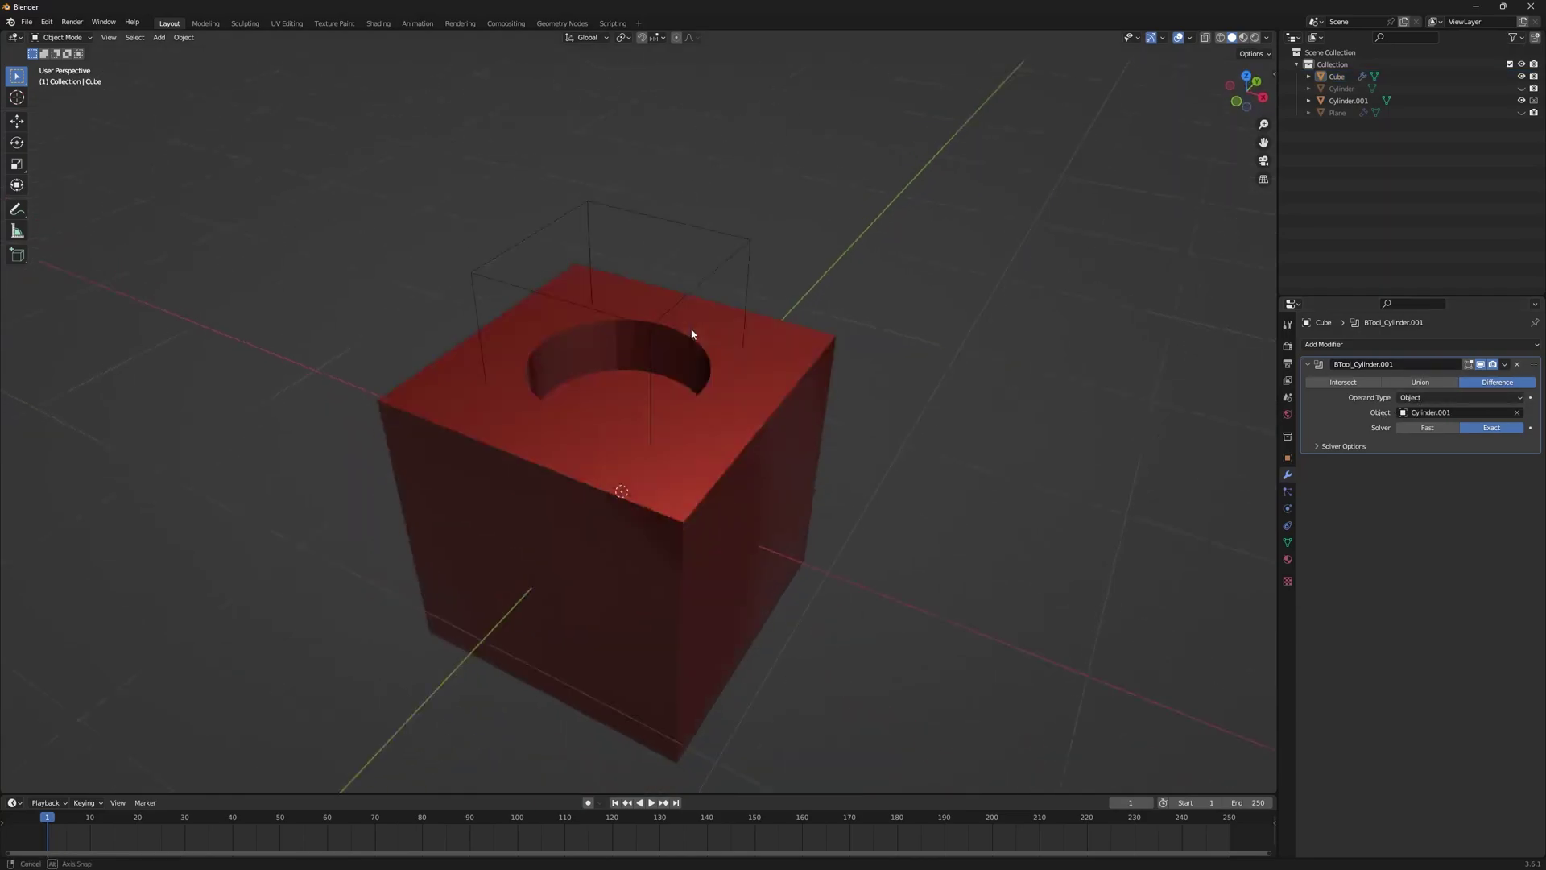
pyautogui.scroll(4, 710, 298)
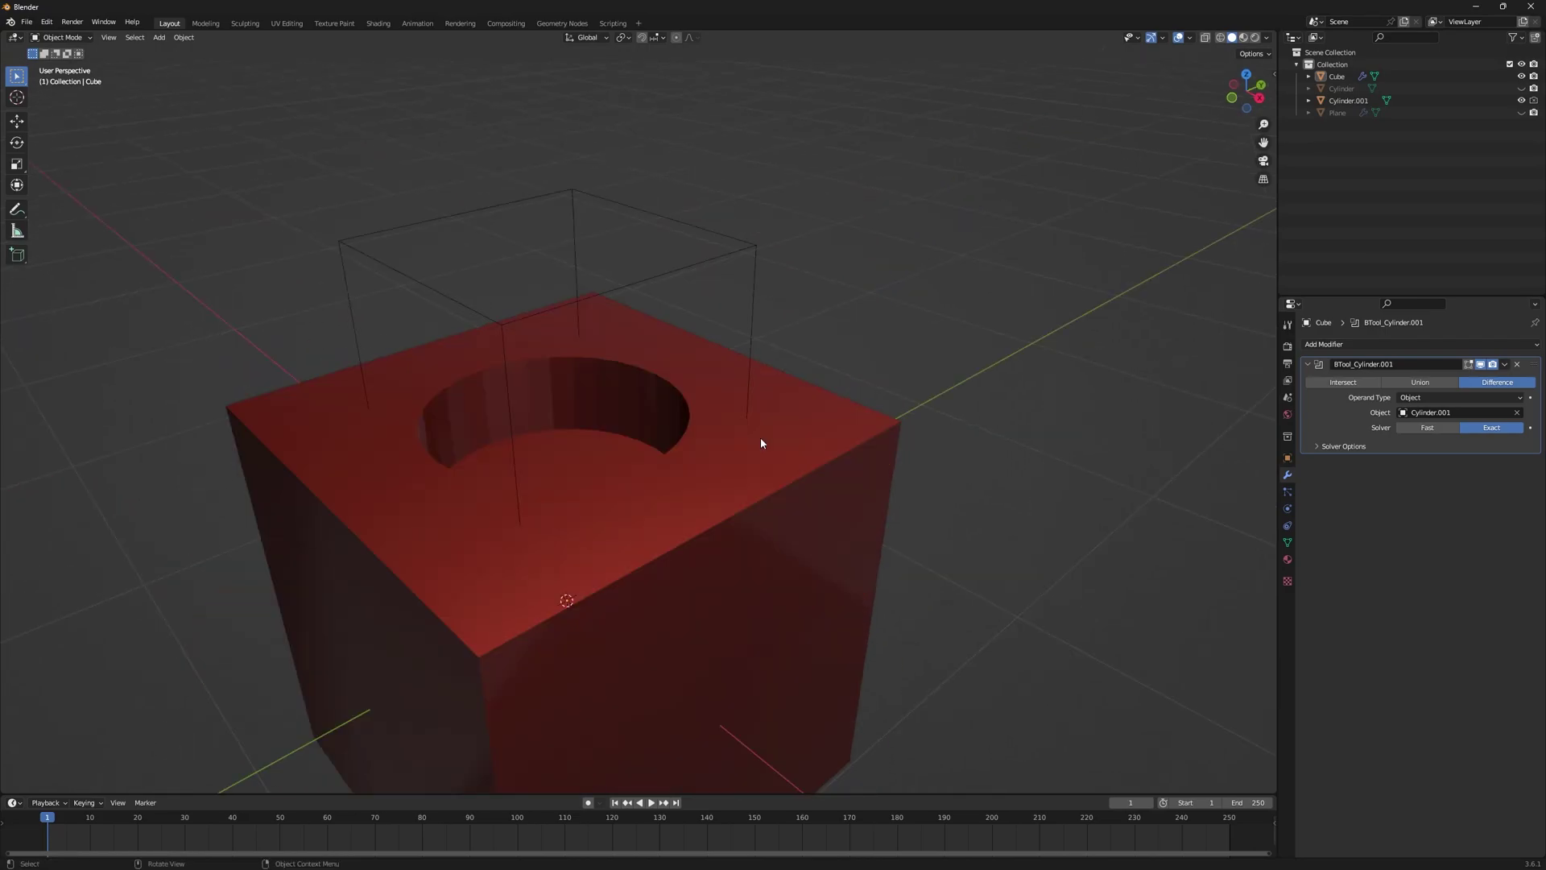
pyautogui.moveTo(760, 443); pyautogui.dragTo(738, 418, button='middle')
pyautogui.click(763, 442)
pyautogui.moveTo(787, 466); pyautogui.dragTo(645, 383, button='middle')
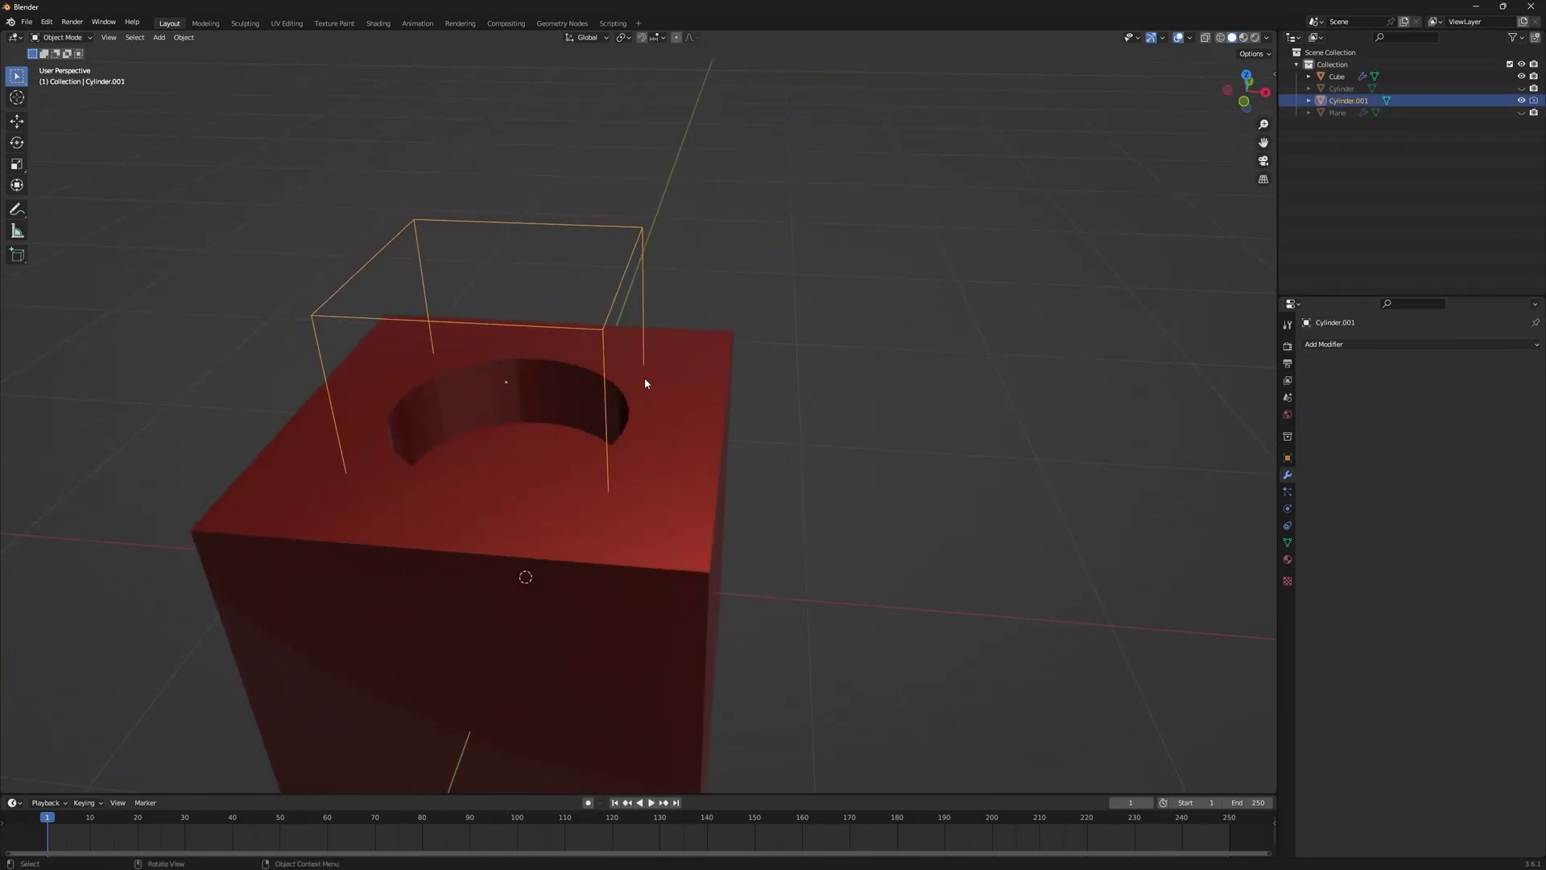
pyautogui.hotkey('shift', 'd')
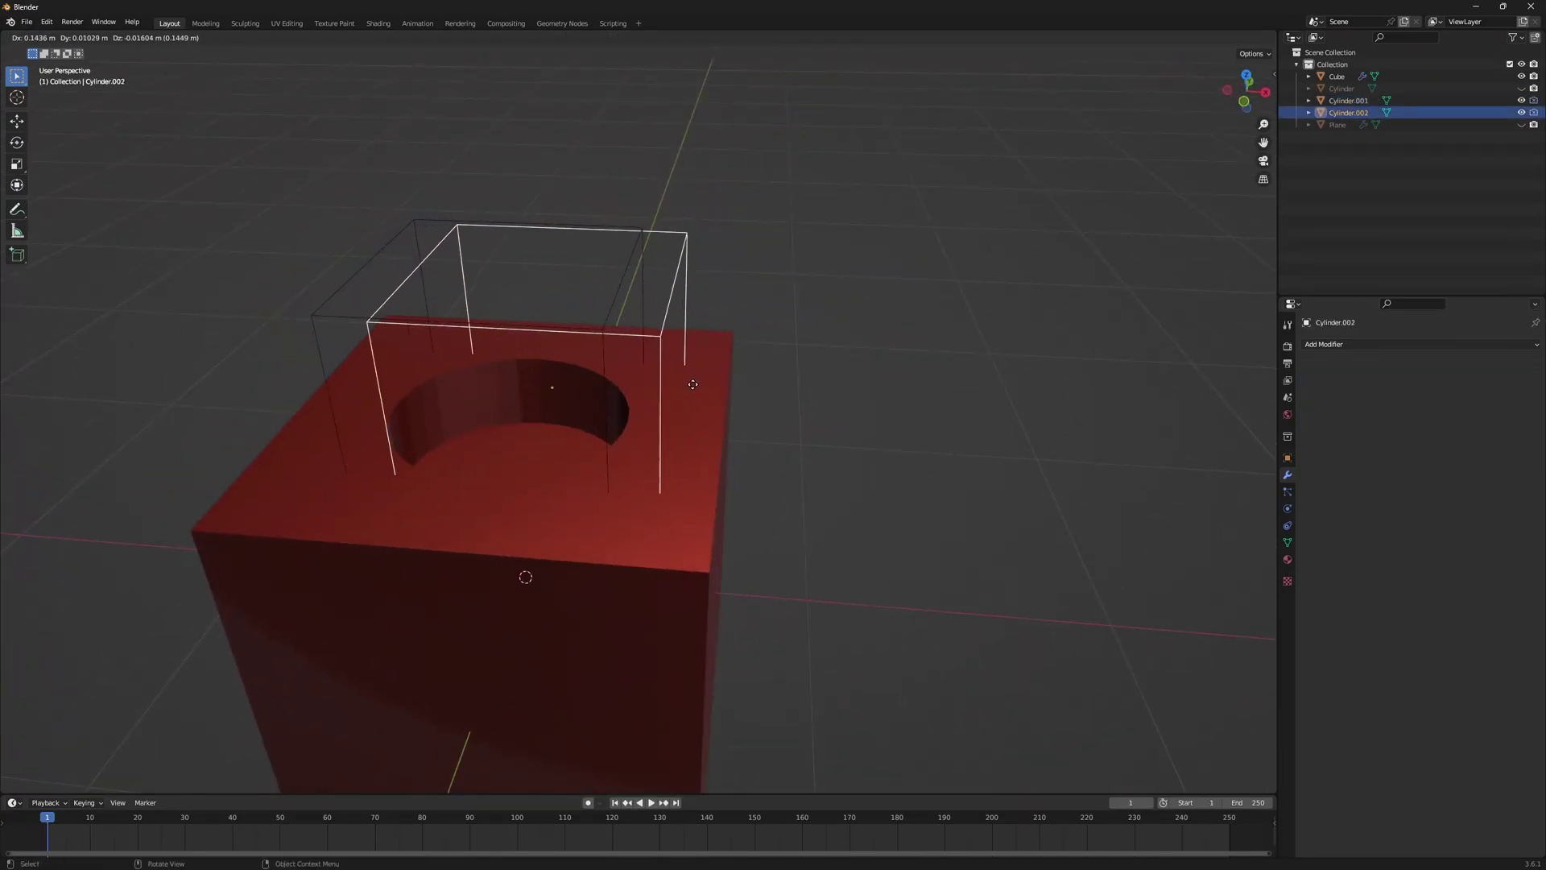
pyautogui.click(829, 369)
# - Lower the duplicated cylinder along Z so it overlaps the middle of the cube's side face
pyautogui.press('g')
pyautogui.press('z')
pyautogui.click(813, 480)
pyautogui.moveTo(814, 480); pyautogui.dragTo(717, 408, button='middle')
pyautogui.press('g')
pyautogui.press('z')
pyautogui.click(702, 384)
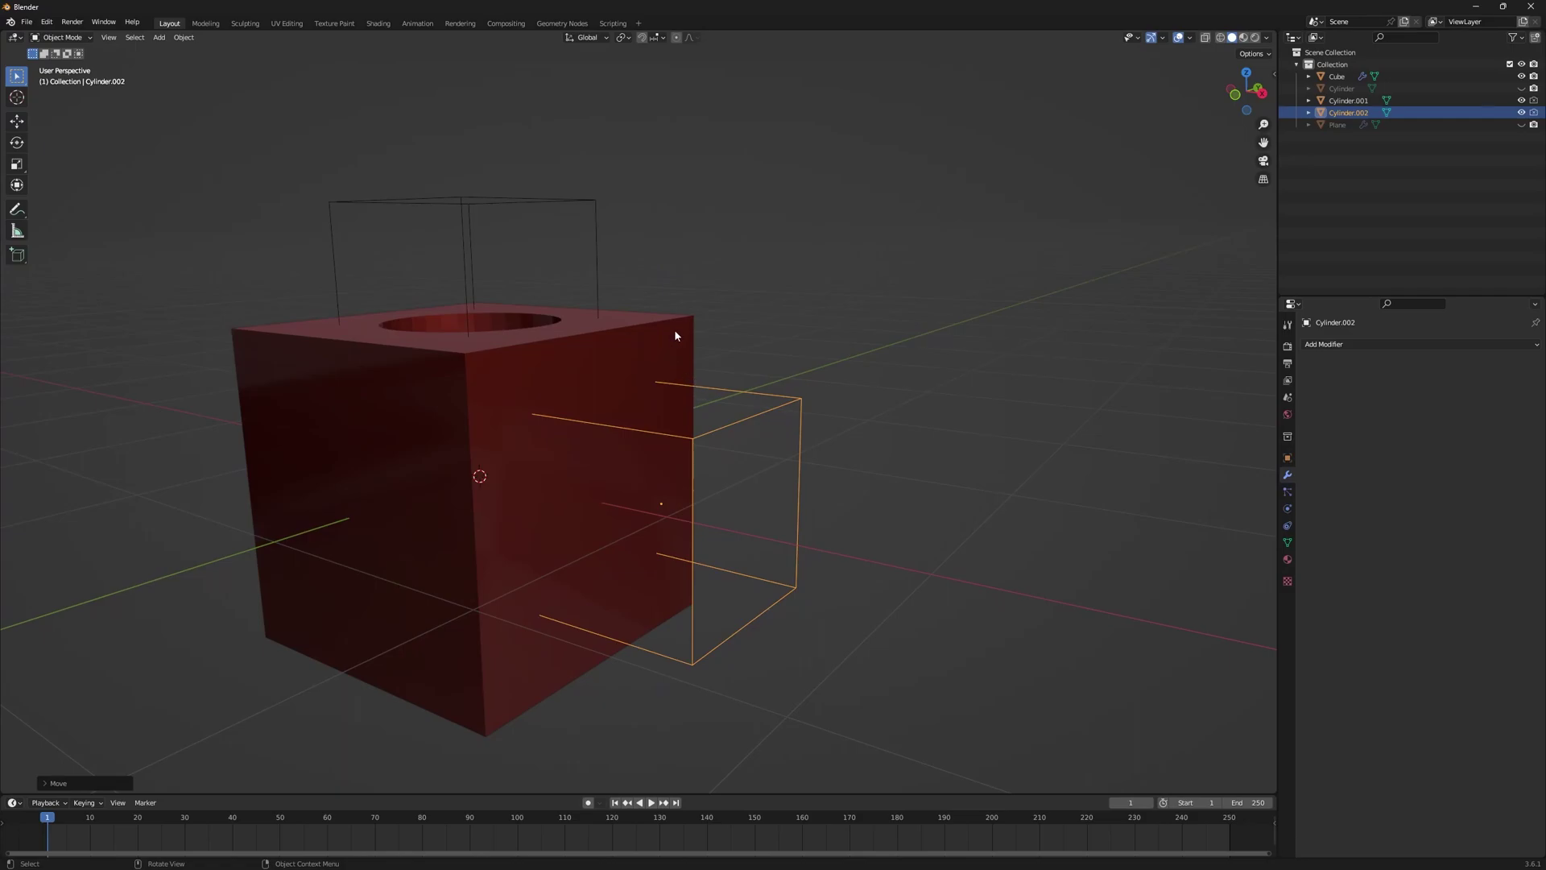
# - Join the side cylinder to the cube with a Bool Tool Union and inspect the merged shape
pyautogui.keyDown('shift'); pyautogui.click(686, 326); pyautogui.keyUp('shift')
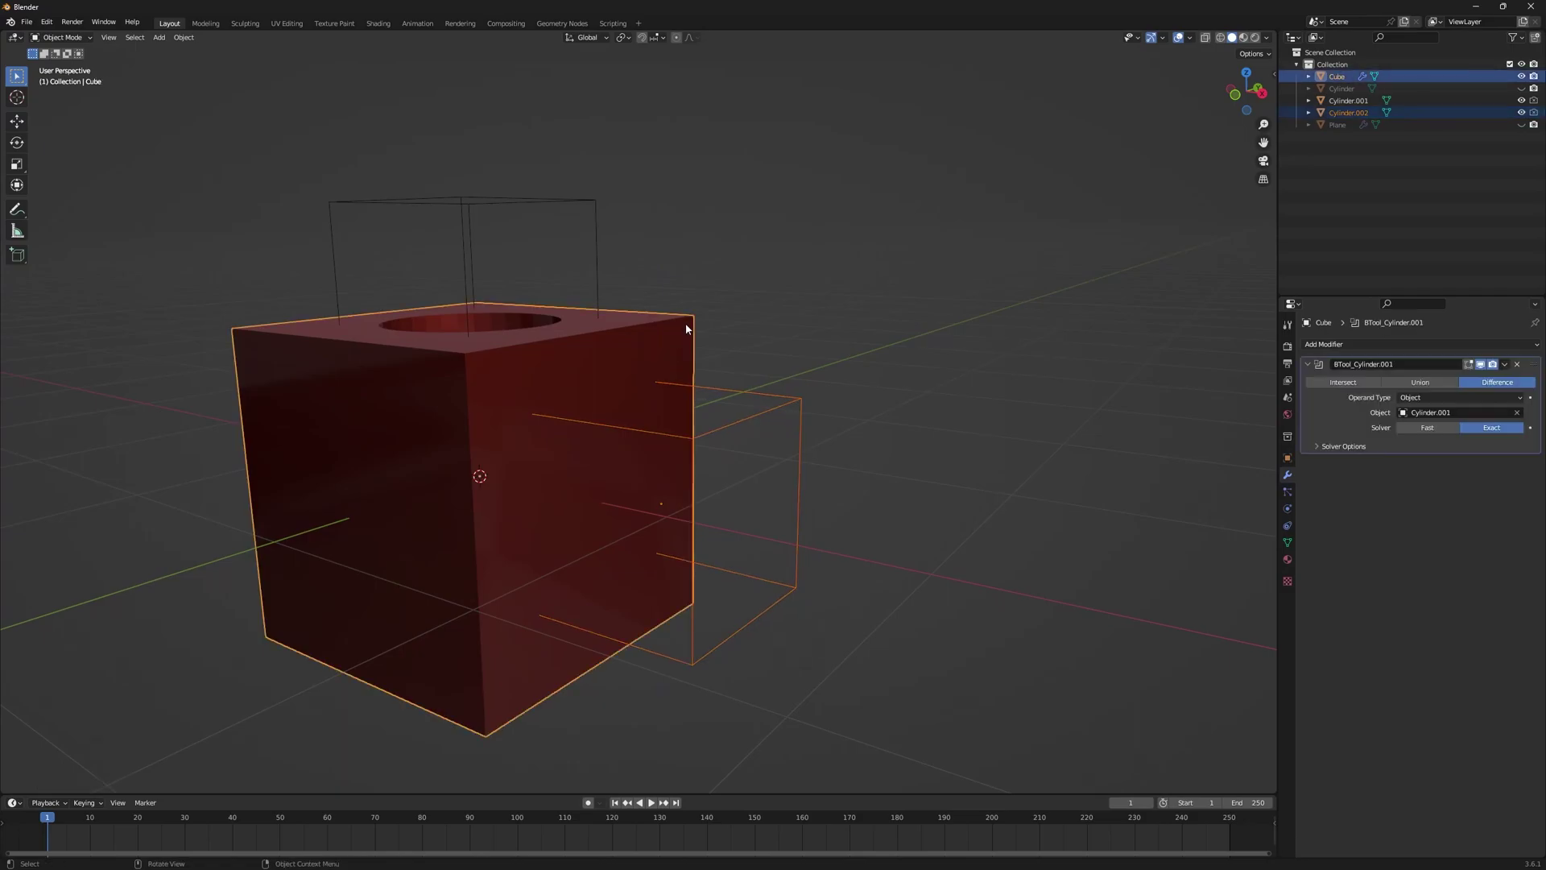
pyautogui.press('ctrl+KP_Add')
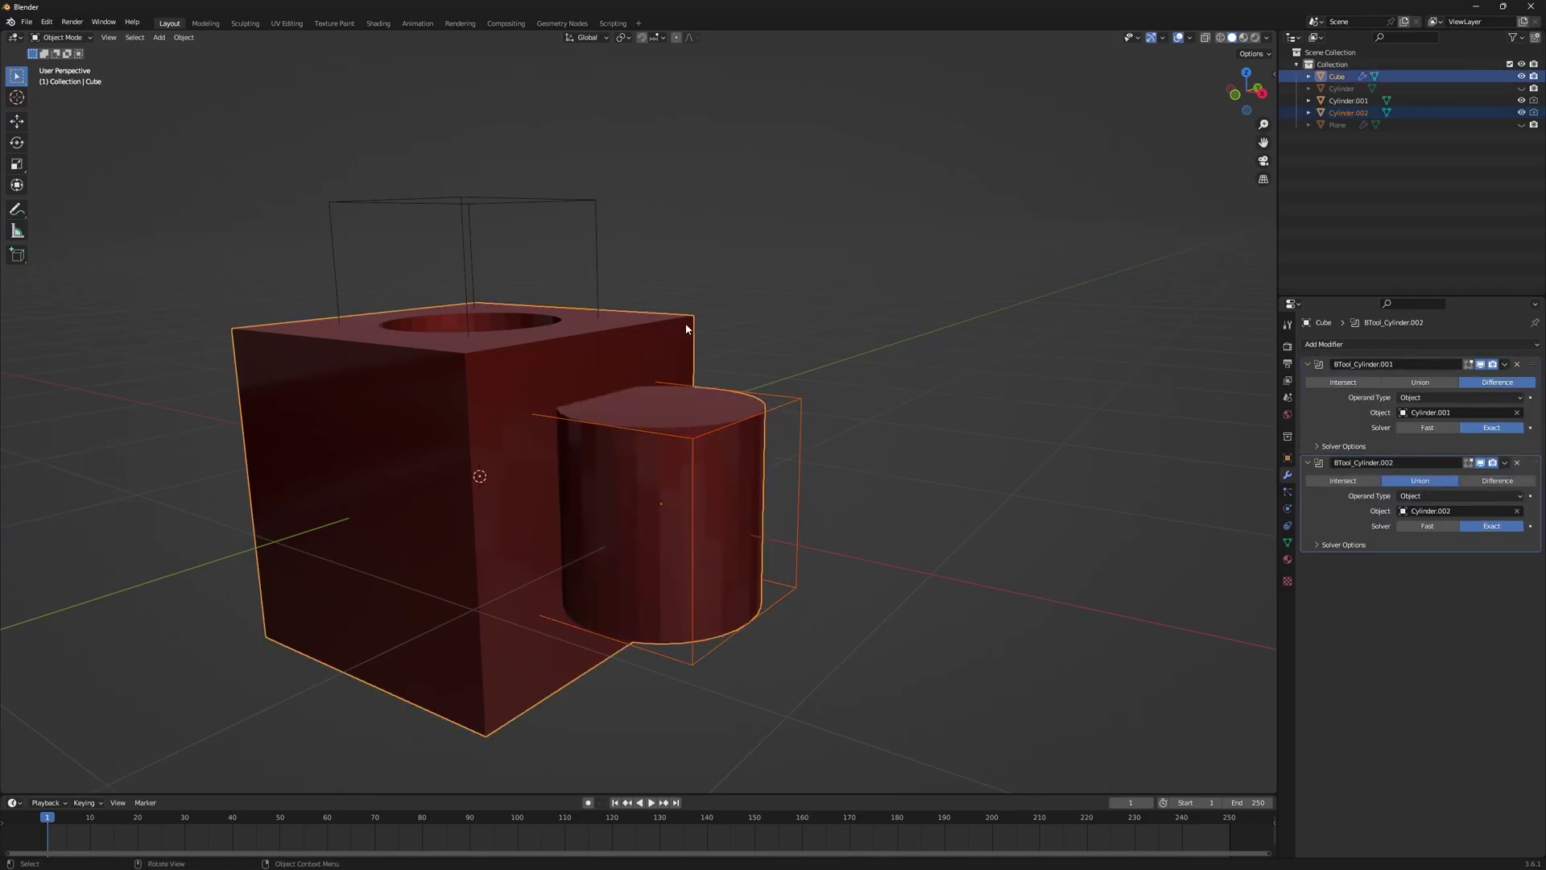
pyautogui.hotkey('alt', 'a')
pyautogui.moveTo(734, 492); pyautogui.dragTo(825, 444, button='middle')
pyautogui.click(822, 442)
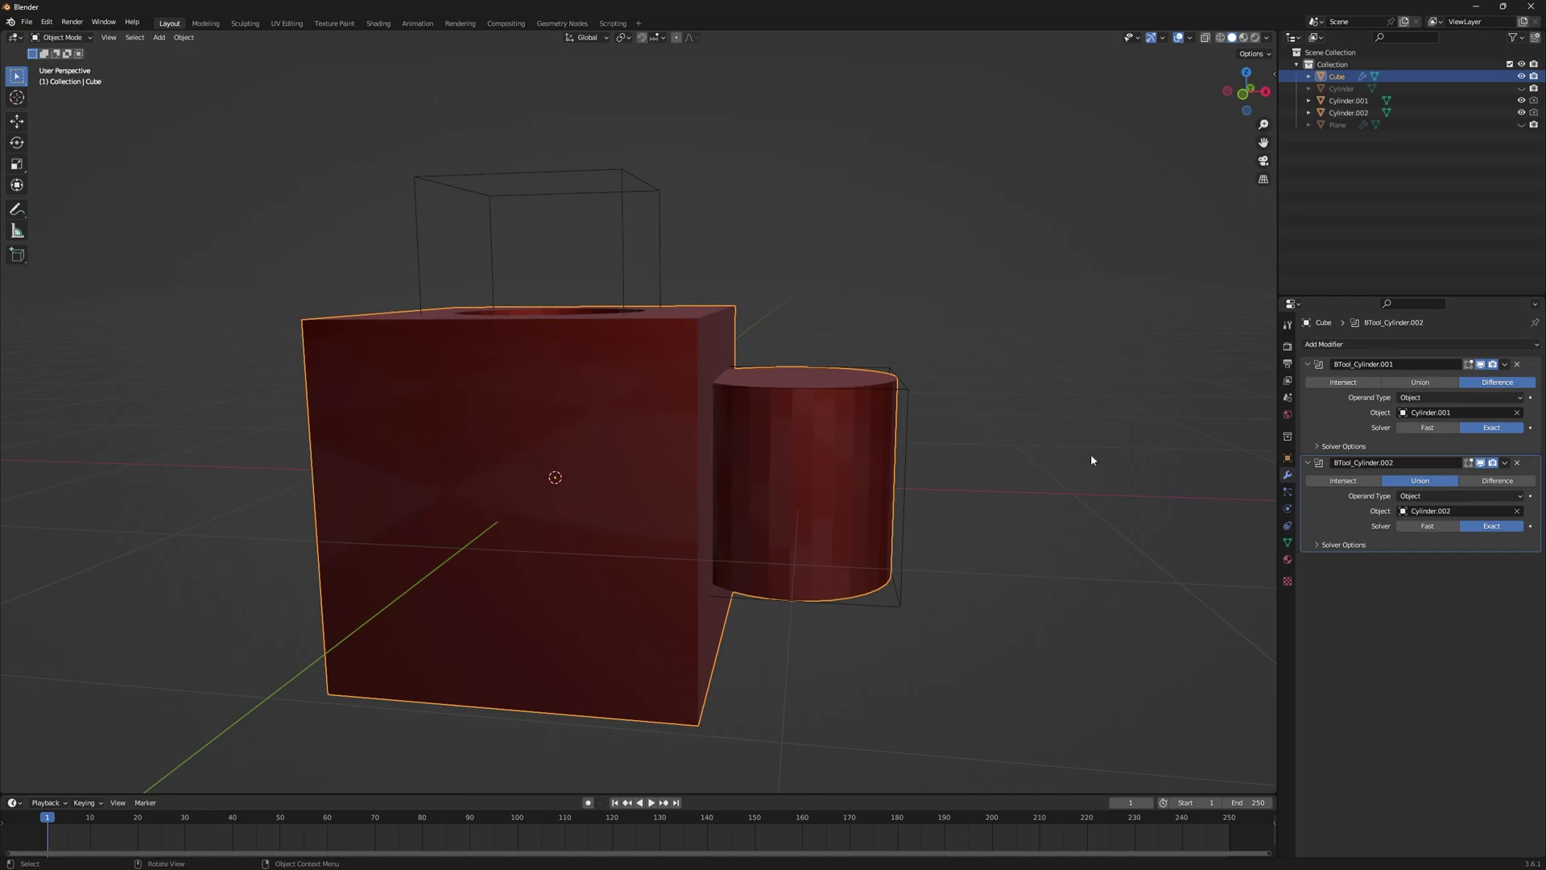
pyautogui.scroll(-3, 808, 408)
pyautogui.moveTo(808, 408)
pyautogui.mouseDown(button='middle')
pyautogui.moveTo(829, 392)
pyautogui.moveTo(820, 422)
pyautogui.mouseUp(button='middle')
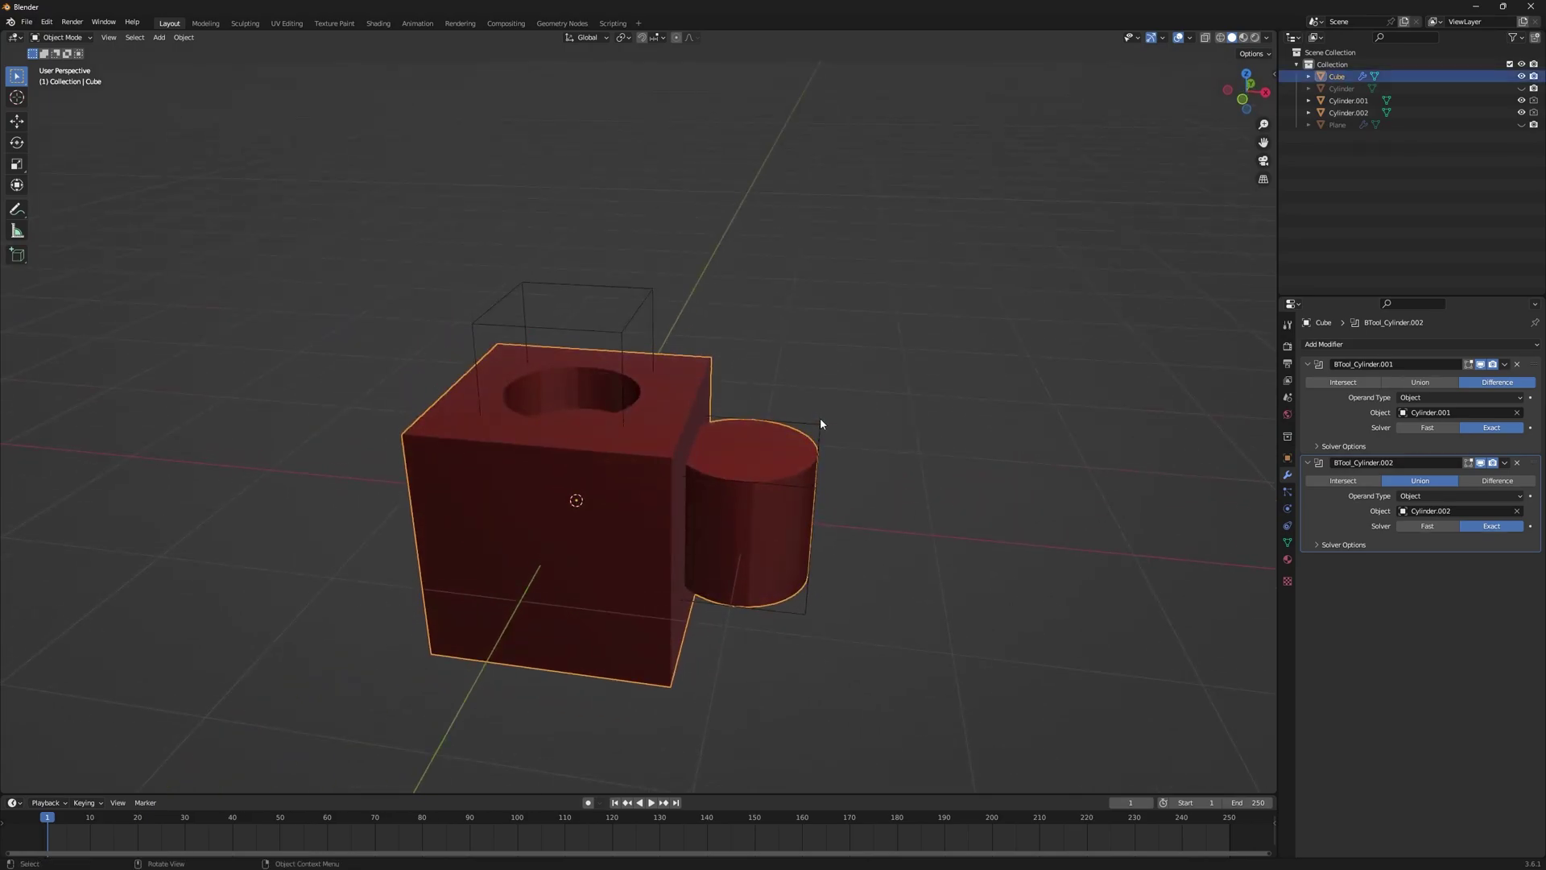
pyautogui.moveTo(782, 456); pyautogui.dragTo(869, 439, button='middle')
# - Duplicate the side cylinder along Y and shift the copy along X so it overlaps the cube's front face
pyautogui.click(857, 456)
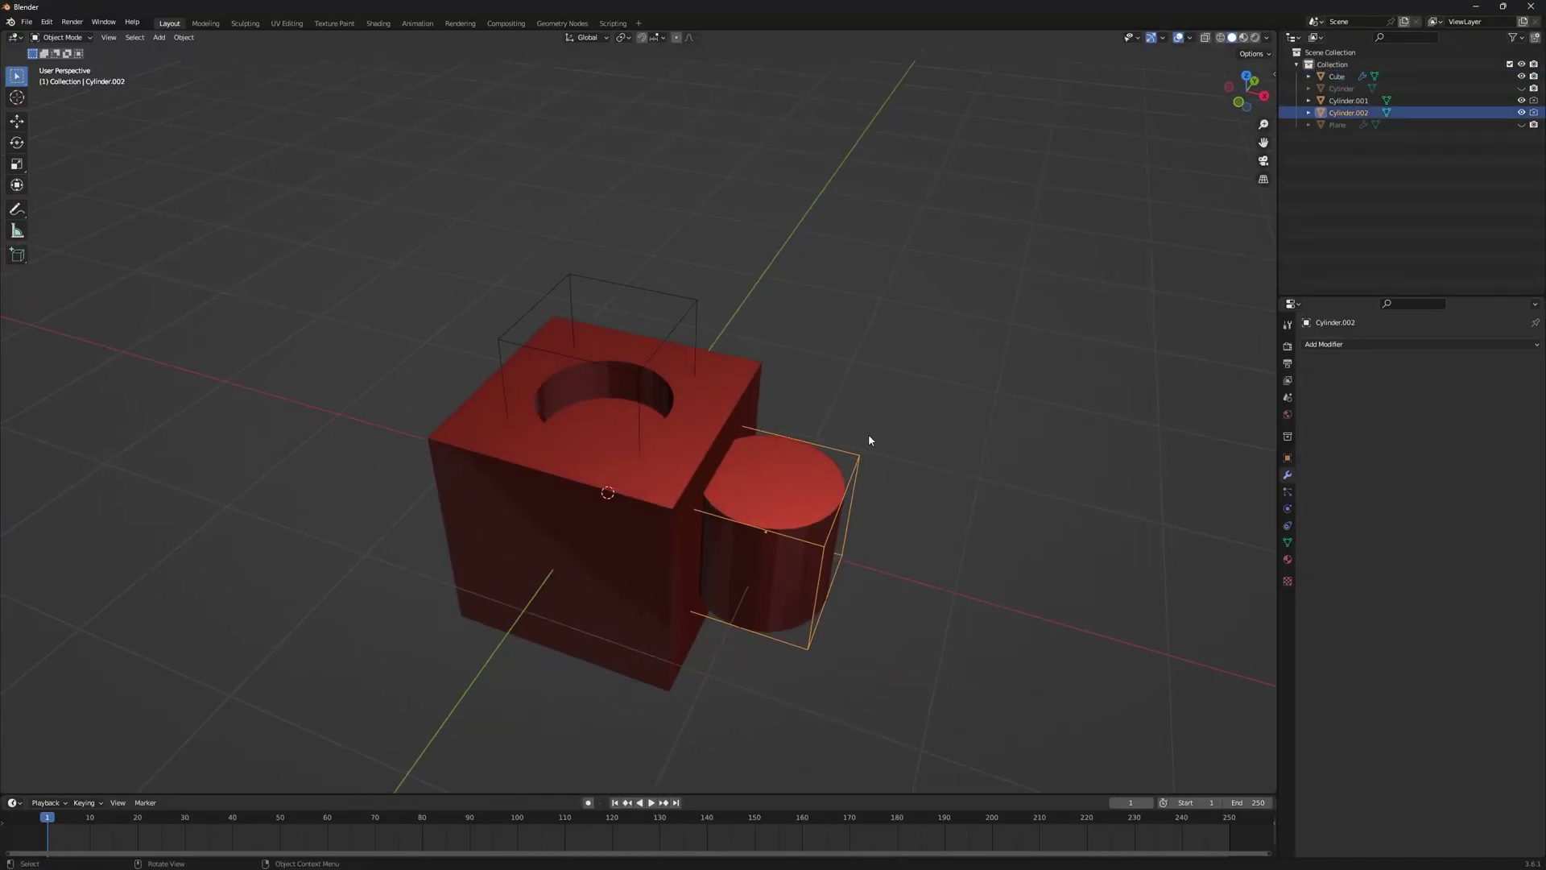
pyautogui.hotkey('shift', 'd')
pyautogui.press('y')
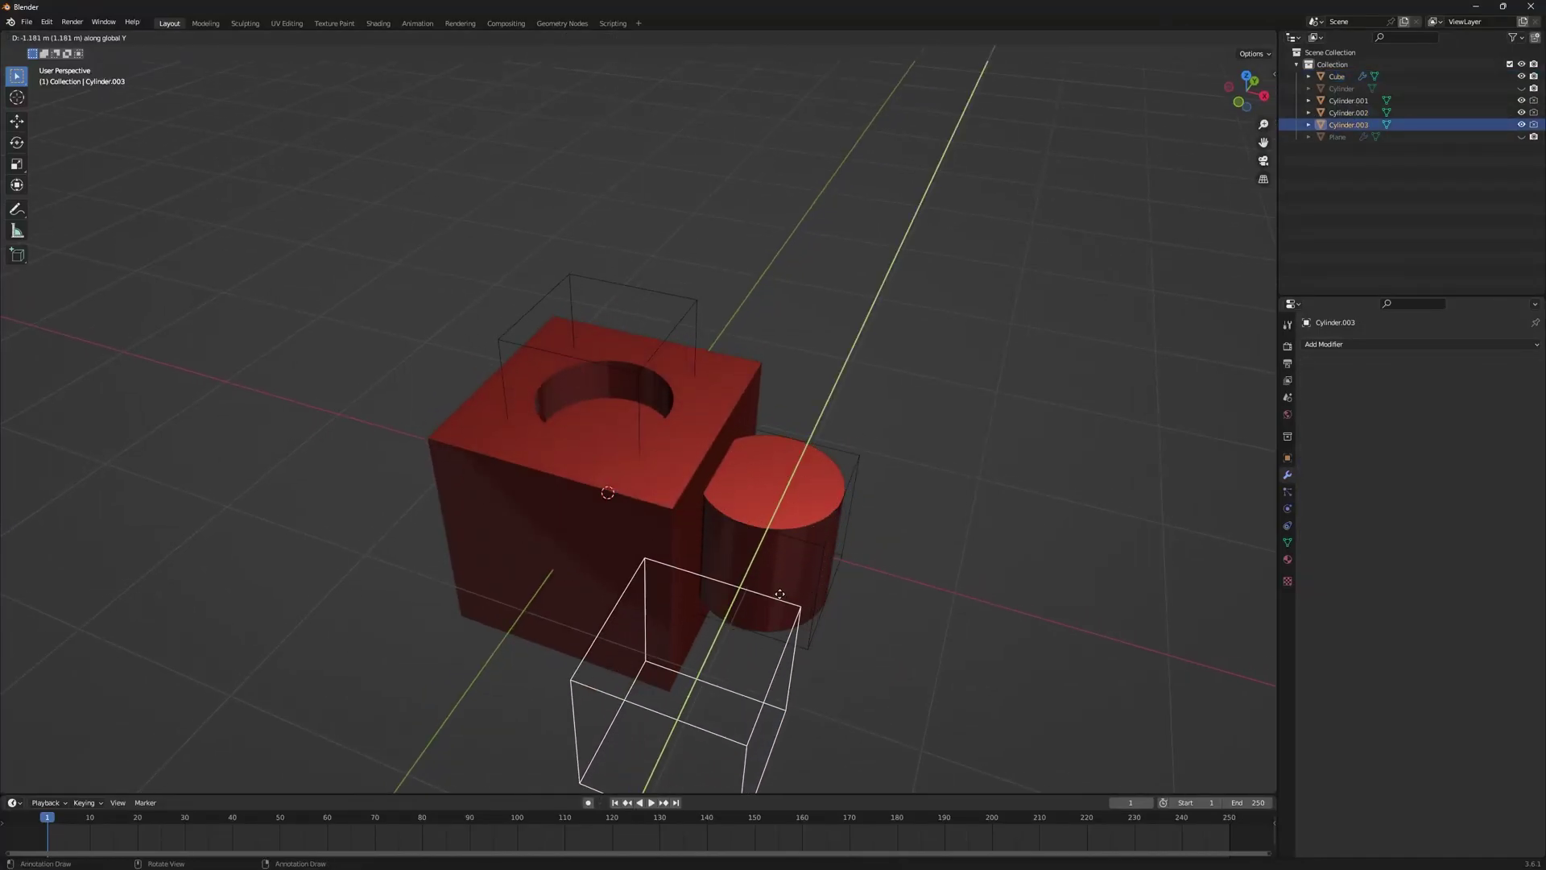
pyautogui.click(794, 555)
pyautogui.press('g')
pyautogui.press('x')
pyautogui.click(635, 502)
pyautogui.moveTo(636, 502); pyautogui.dragTo(698, 389, button='middle')
# - Try a Bool Tool Intersect of the cube with the front cylinder, inspect it, and undo the operation
pyautogui.press('ctrl+KP_Multiply')
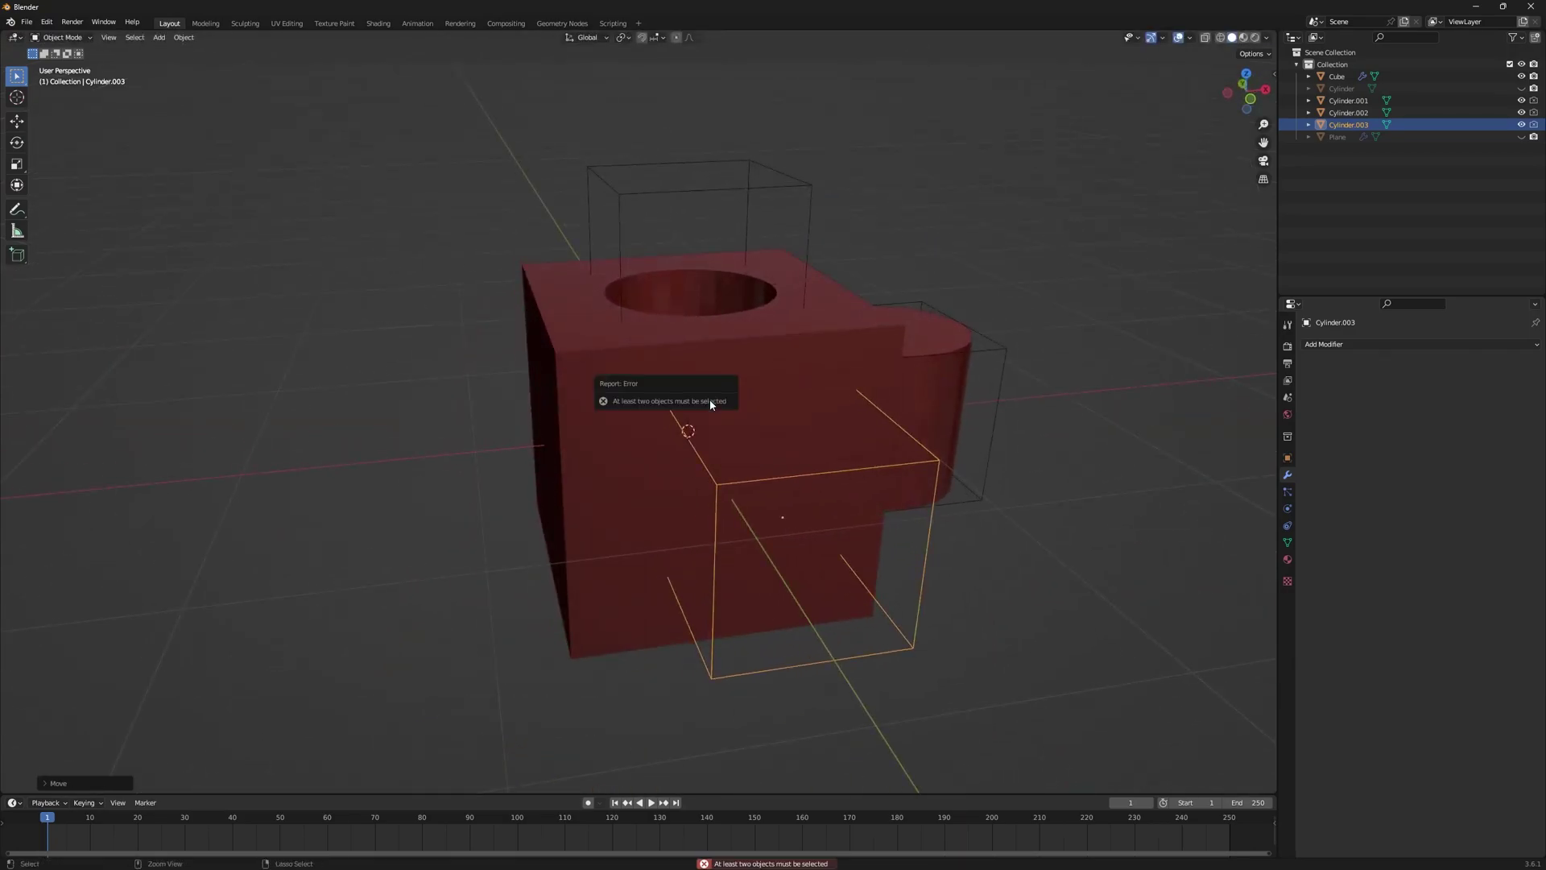
pyautogui.moveTo(766, 449); pyautogui.dragTo(667, 396, button='middle')
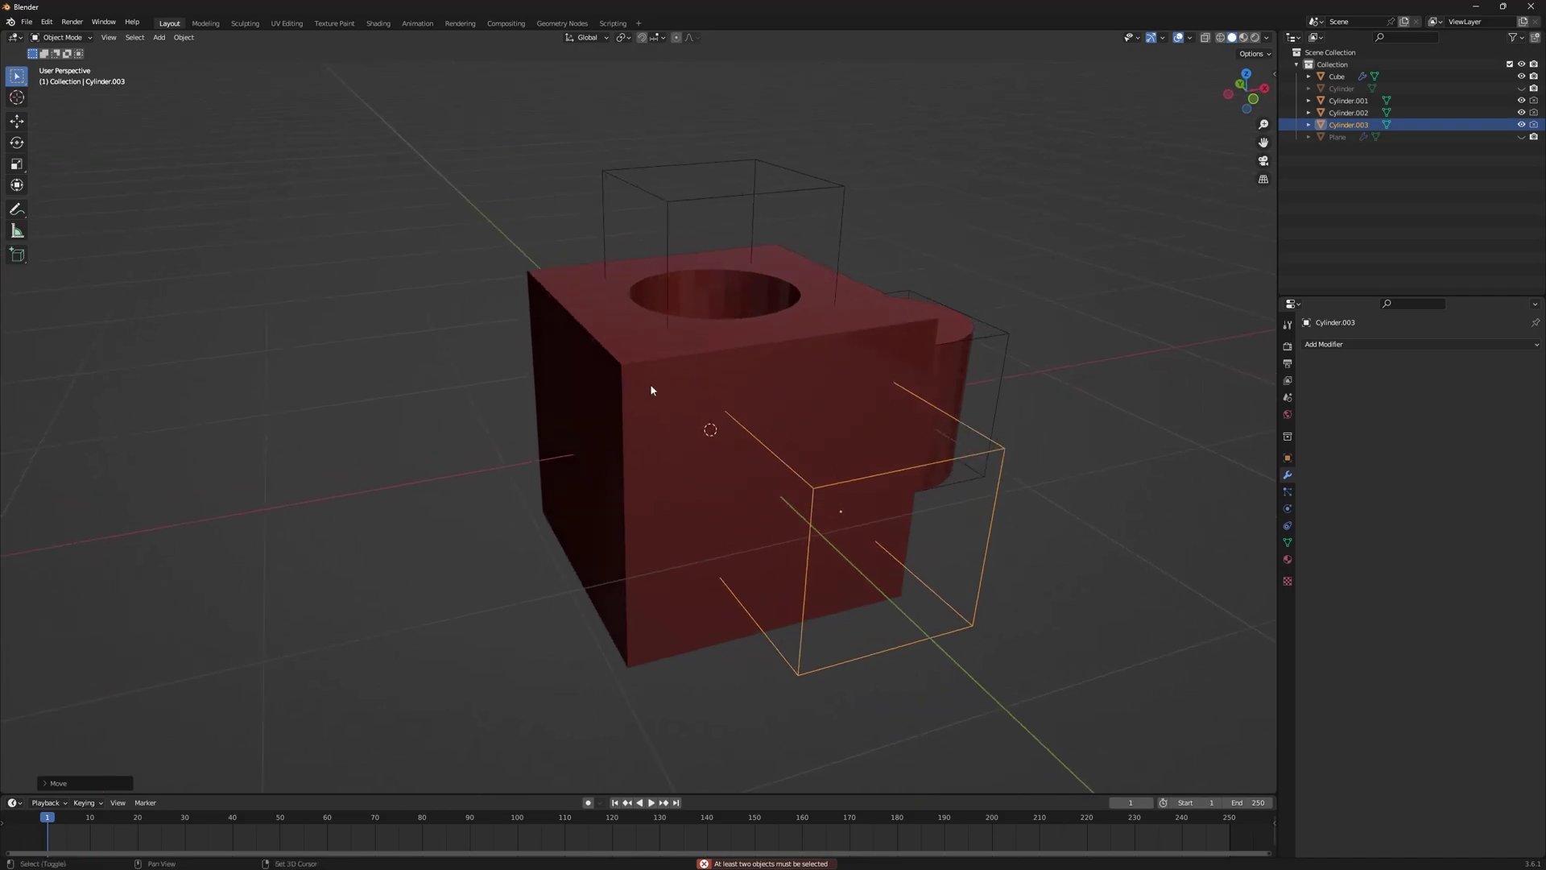
pyautogui.keyDown('shift'); pyautogui.click(542, 293); pyautogui.keyUp('shift')
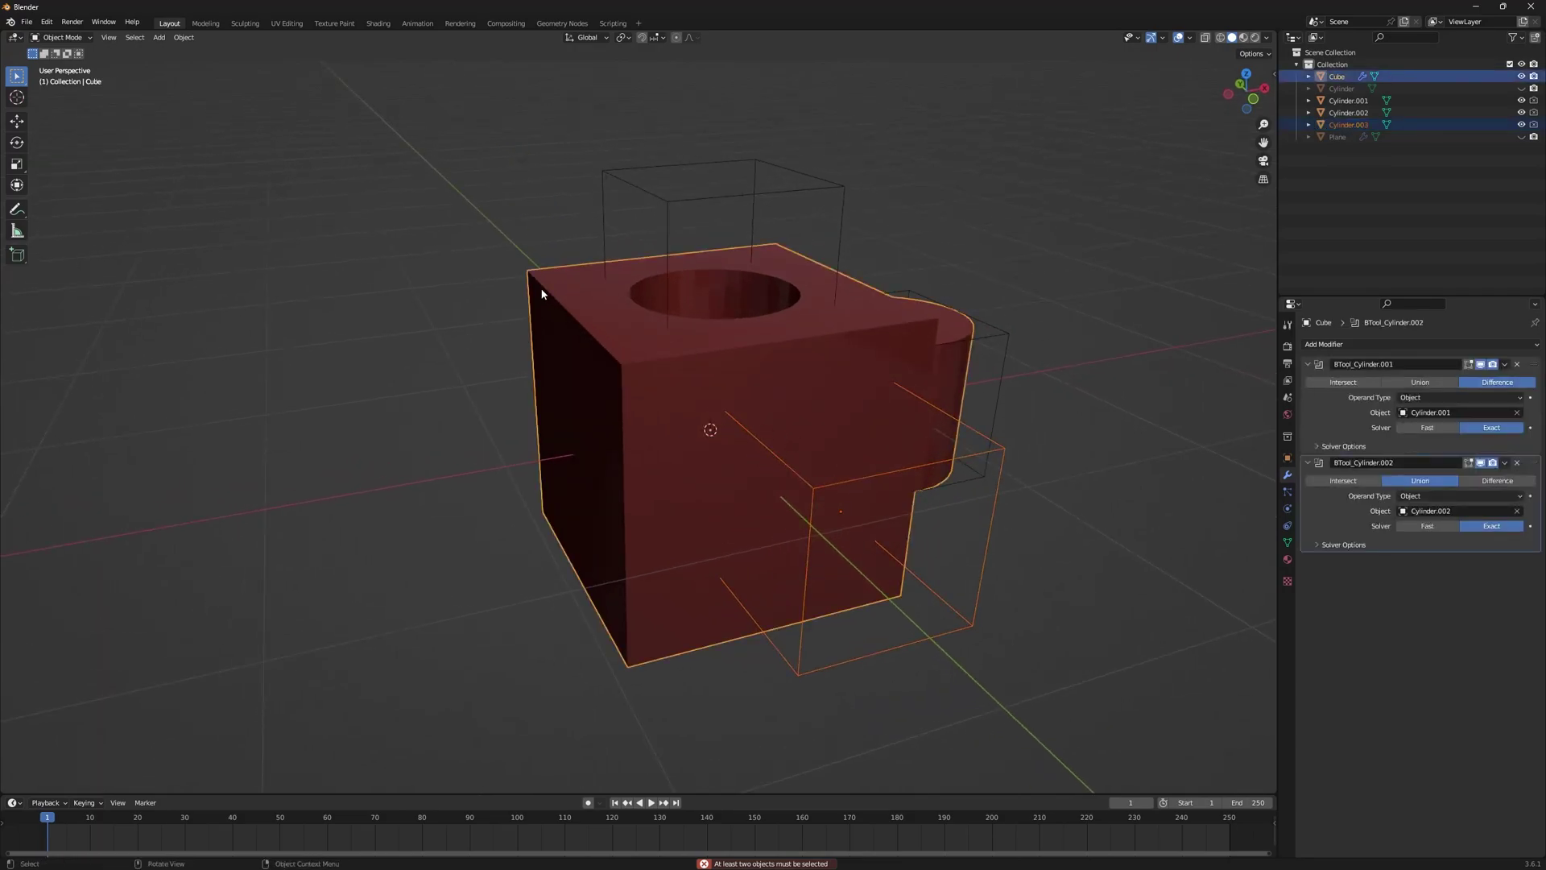
pyautogui.press('ctrl+KP_Multiply')
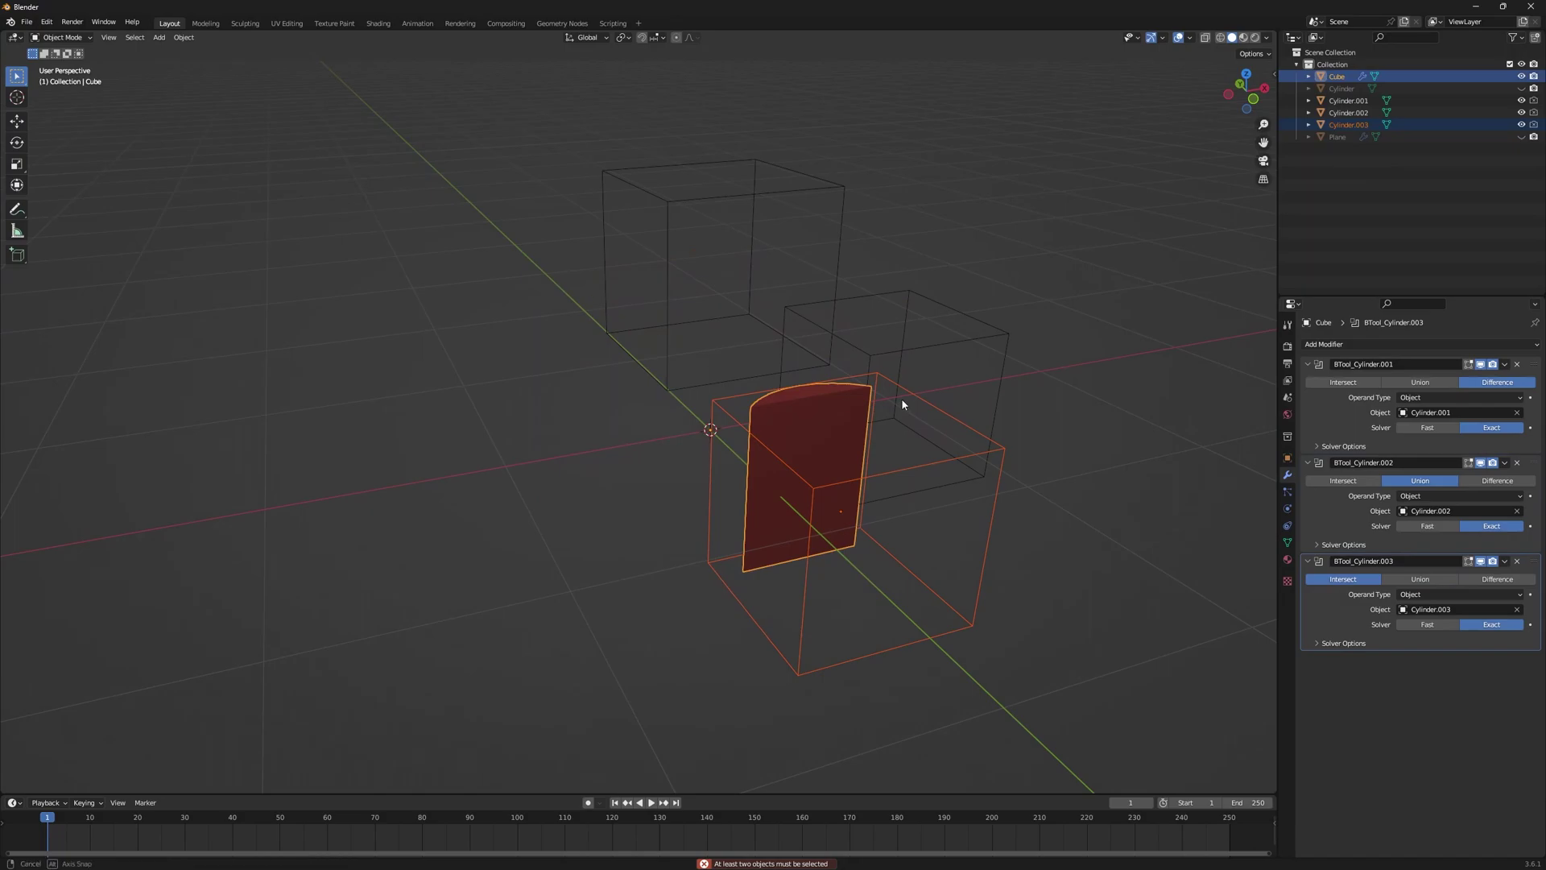
pyautogui.moveTo(902, 401); pyautogui.dragTo(769, 403, button='middle')
pyautogui.click(769, 402)
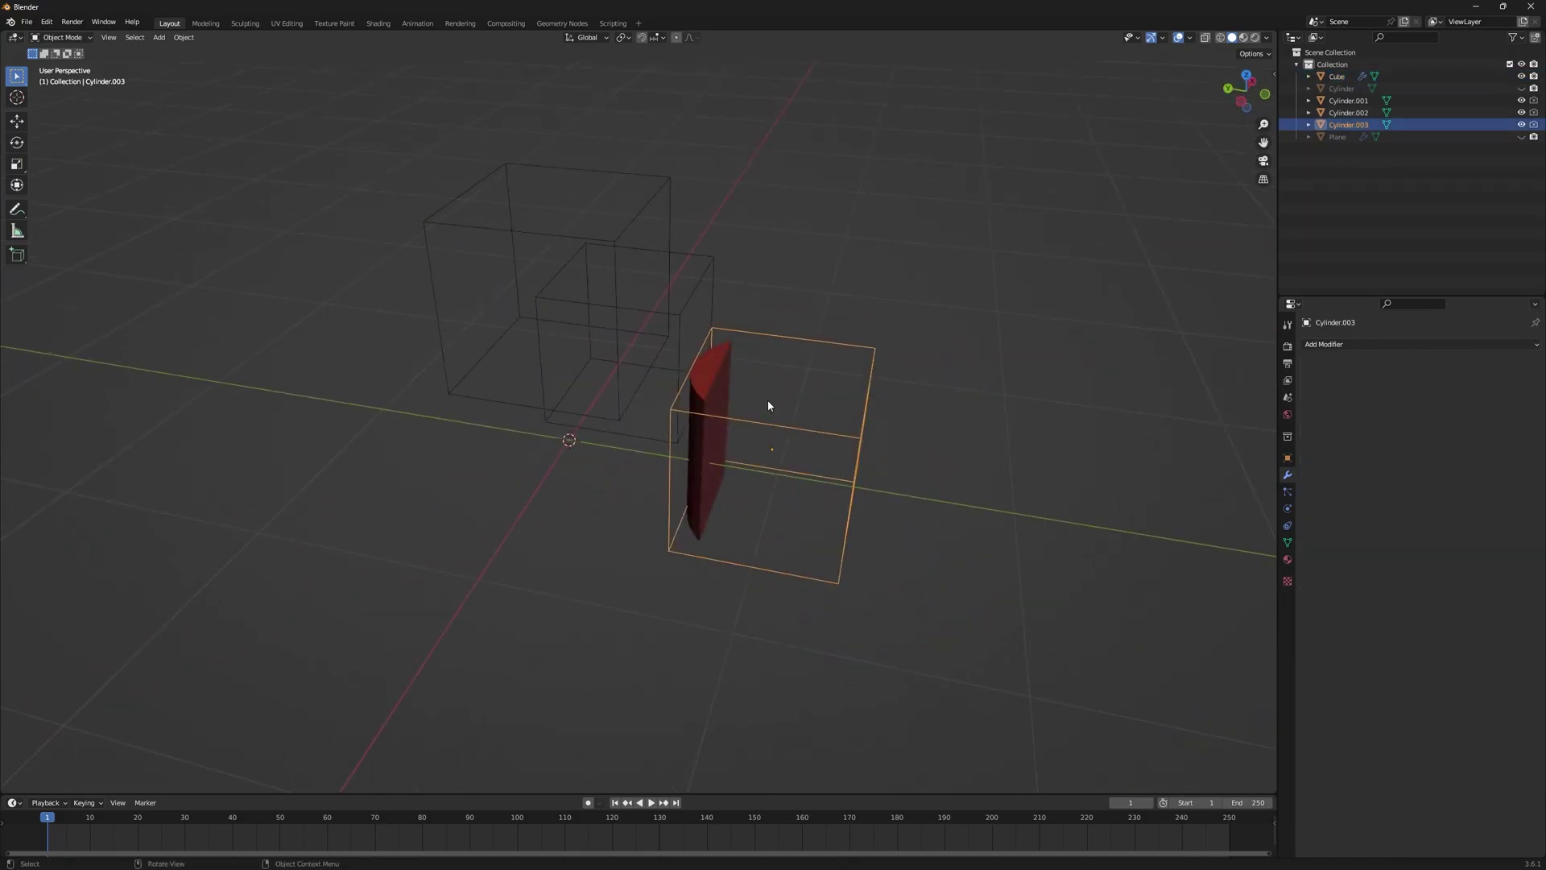
pyautogui.hotkey('ctrl', 'z')
pyautogui.hotkey('ctrl', 'z')
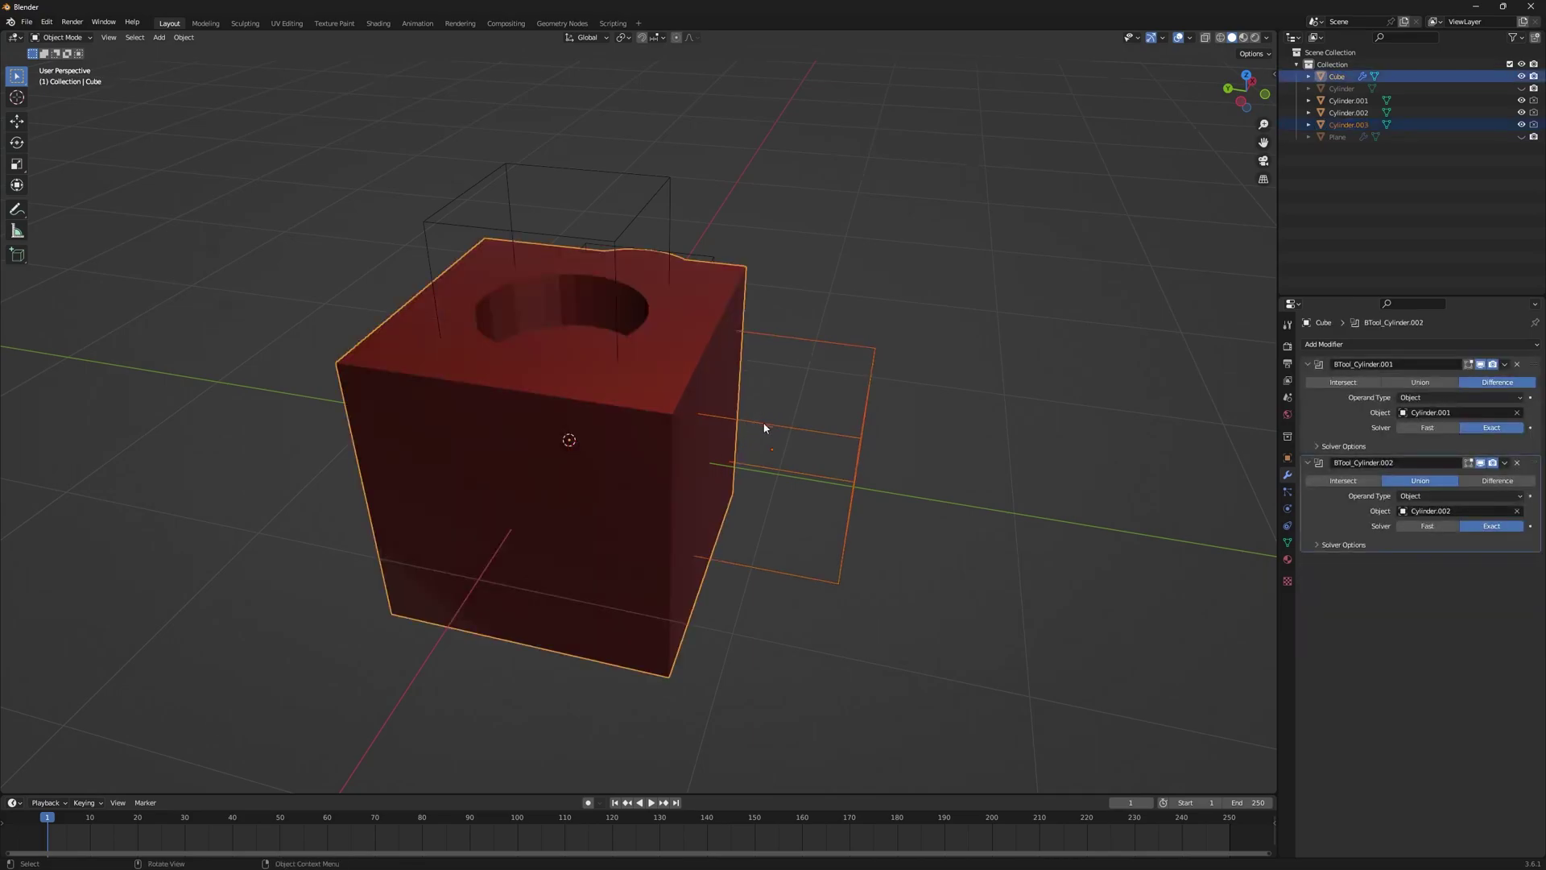
# - Move the front cylinder along X towards the middle of the cube's front face
pyautogui.click(777, 422)
pyautogui.moveTo(777, 419)
pyautogui.mouseDown(button='middle')
pyautogui.moveTo(818, 397)
pyautogui.moveTo(717, 421)
pyautogui.moveTo(755, 398)
pyautogui.moveTo(787, 404)
pyautogui.mouseUp(button='middle')
pyautogui.press('g')
pyautogui.press('x')
pyautogui.click(728, 400)
pyautogui.scroll(2, 616, 368)
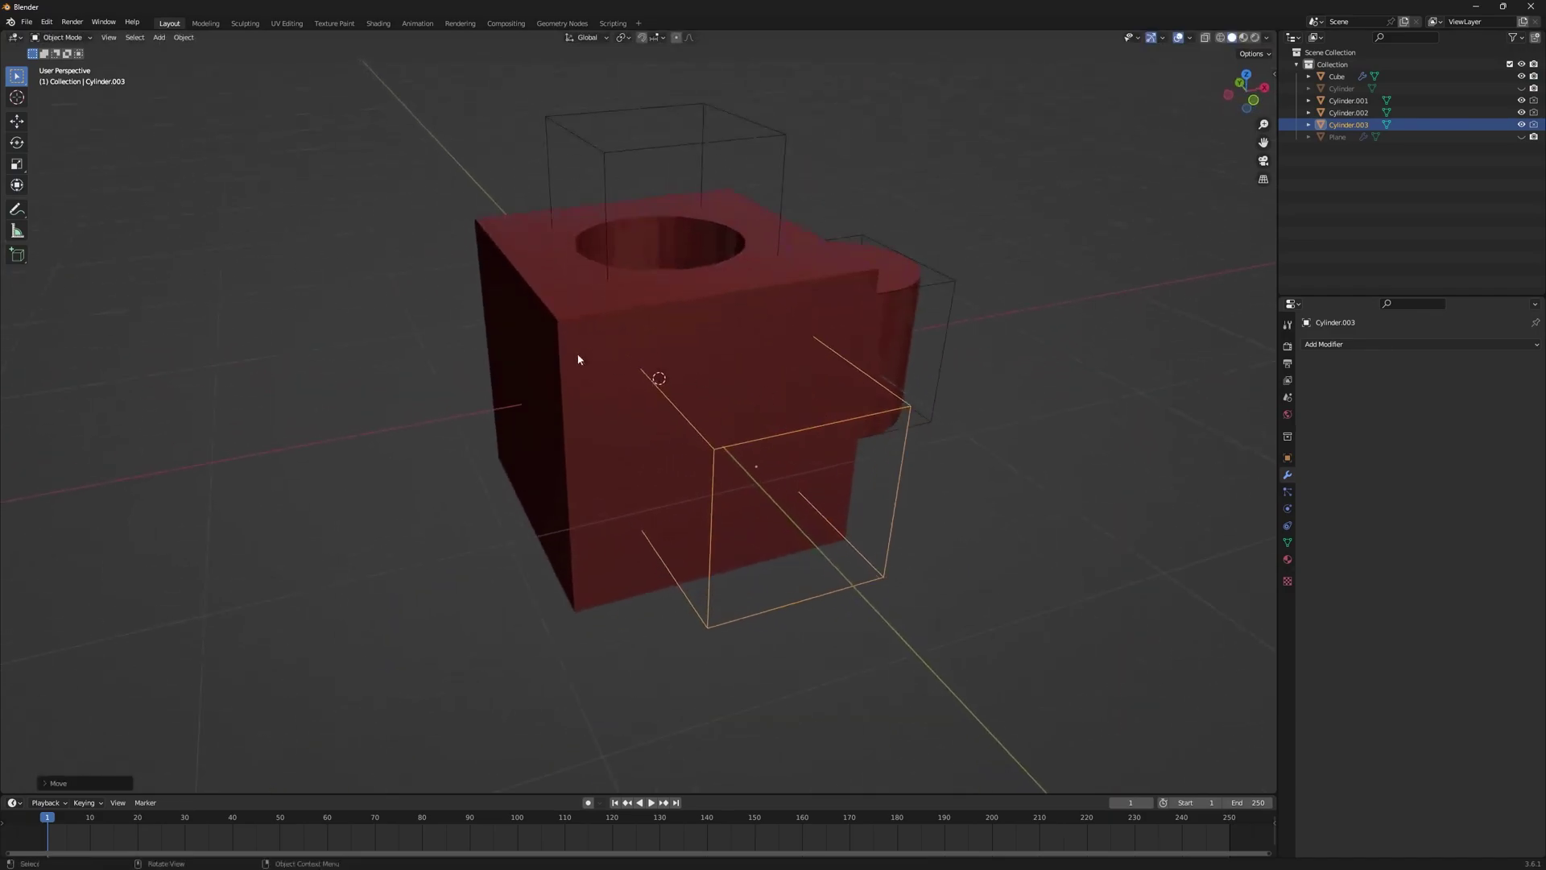
# - Slice the cube with the front cylinder using Bool Tool Slice and inspect the separated piece in wireframe
pyautogui.keyDown('shift'); pyautogui.click(535, 311); pyautogui.keyUp('shift')
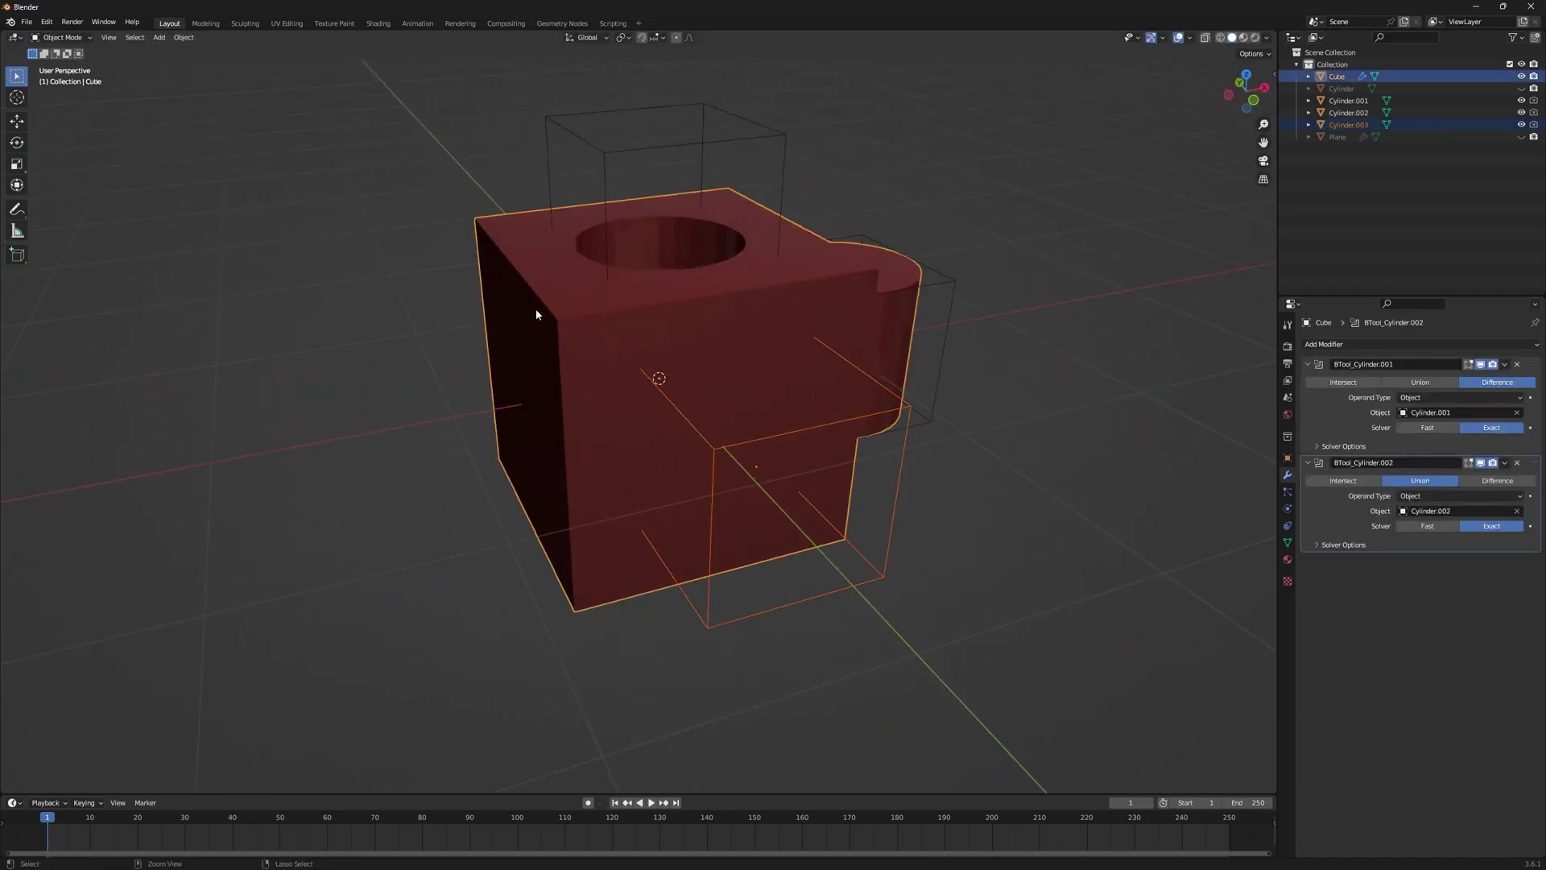
pyautogui.press('ctrl+KP_Divide')
pyautogui.moveTo(735, 406); pyautogui.dragTo(701, 408, button='middle')
pyautogui.scroll(4, 706, 376)
pyautogui.press('z')
pyautogui.scroll(4, 689, 348)
pyautogui.moveTo(690, 347)
pyautogui.mouseDown(button='middle')
pyautogui.moveTo(698, 287)
pyautogui.moveTo(673, 338)
pyautogui.mouseUp(button='middle')
pyautogui.moveTo(873, 301); pyautogui.dragTo(834, 297, button='middle')
pyautogui.scroll(-8, 835, 277)
pyautogui.moveTo(684, 302); pyautogui.dragTo(718, 409, button='middle')
pyautogui.press('z')
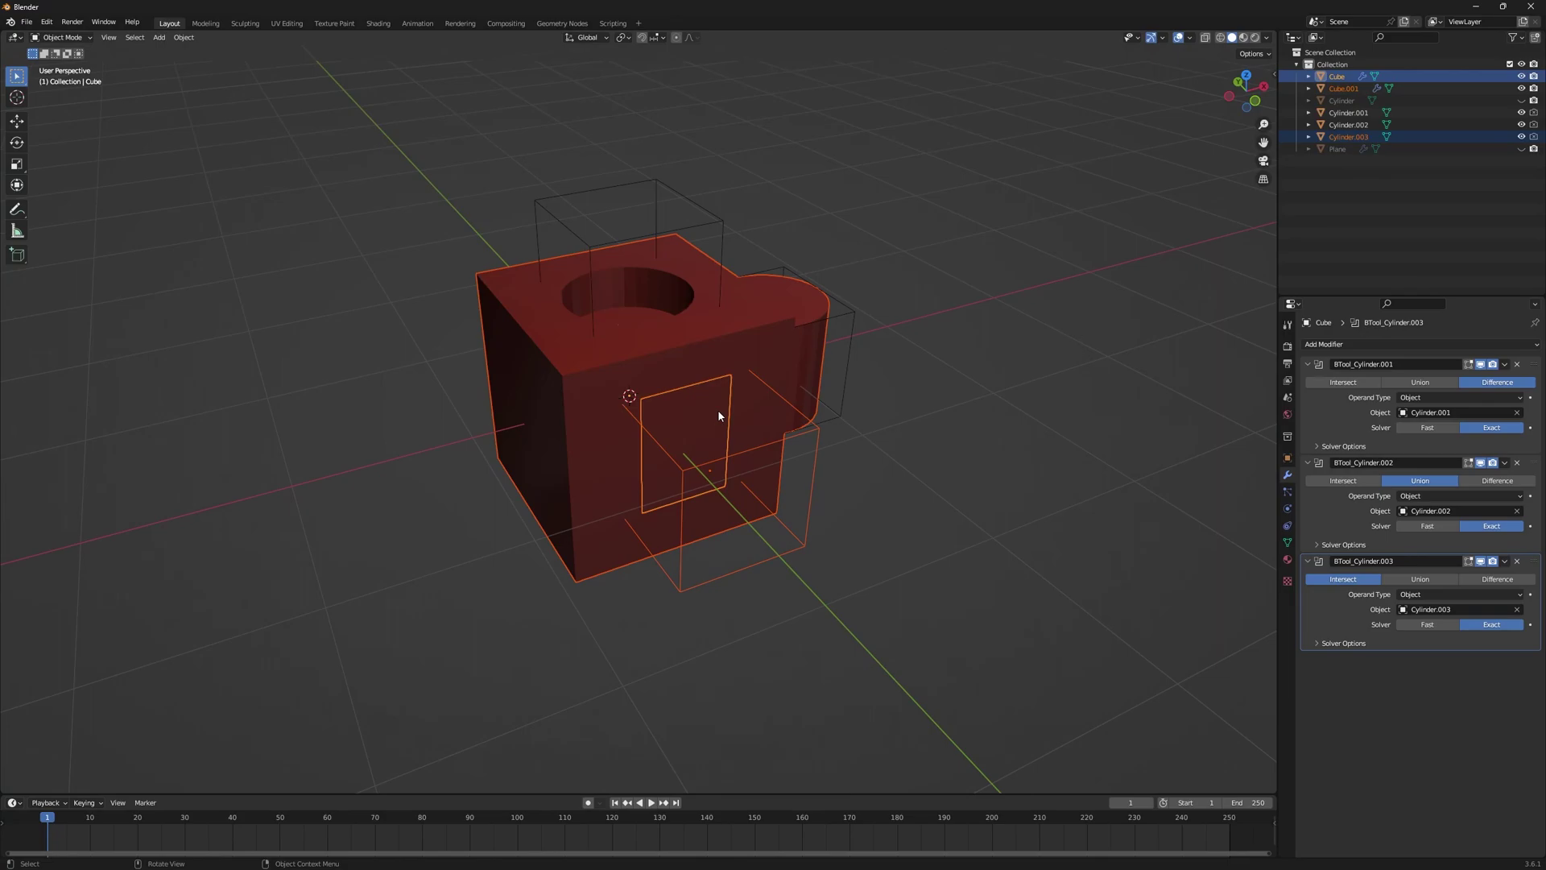
# - Delete all visible objects and add a new cube mesh
pyautogui.press('a')
pyautogui.press('Delete')
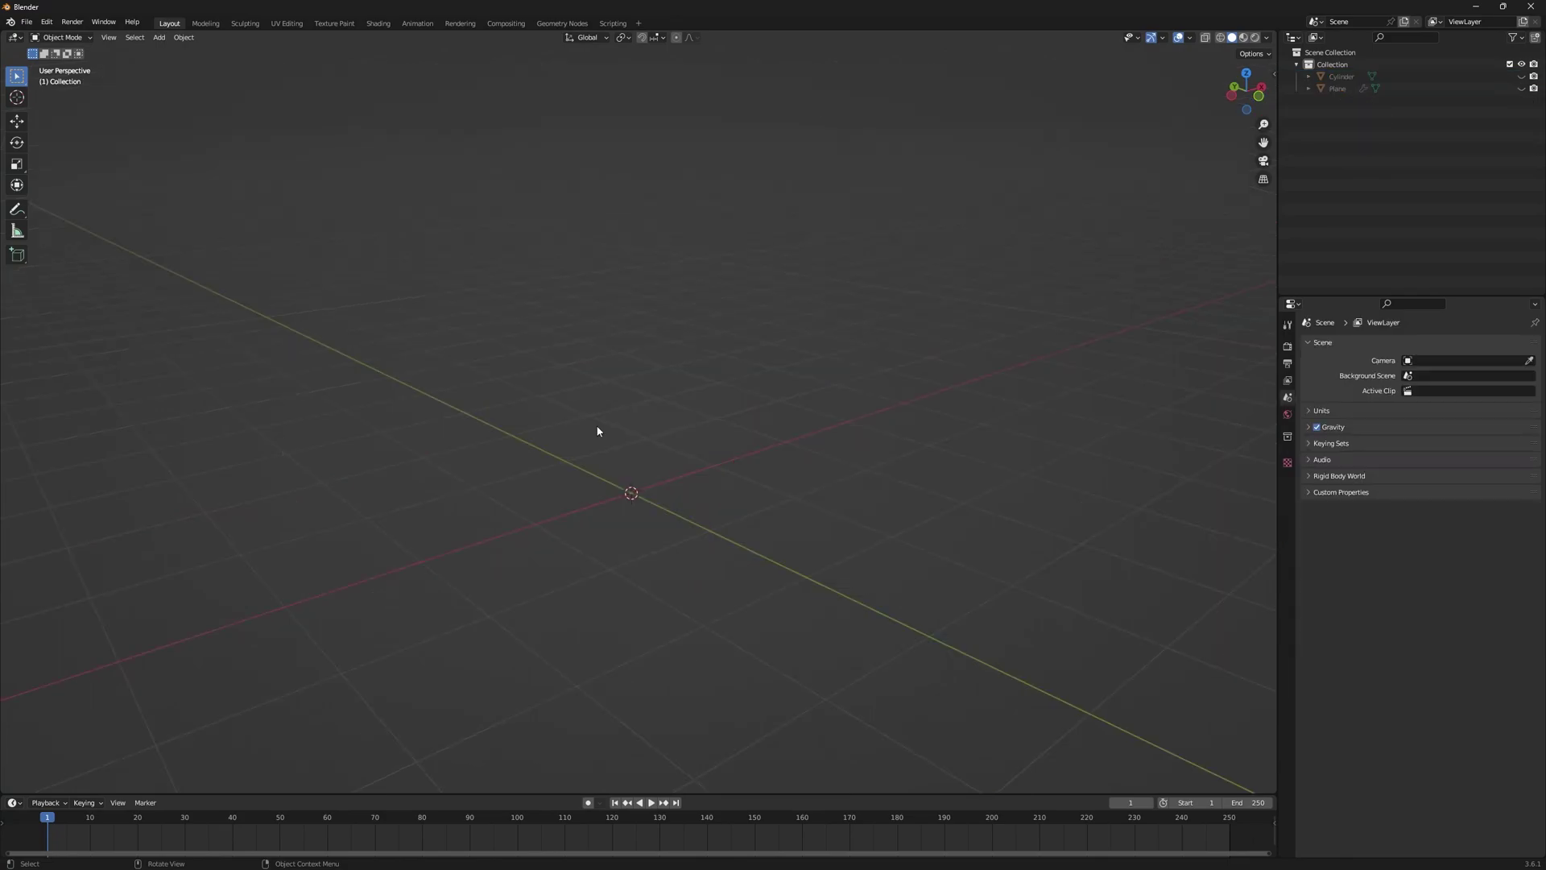
pyautogui.hotkey('shift', 'a')
pyautogui.moveTo(570, 335)
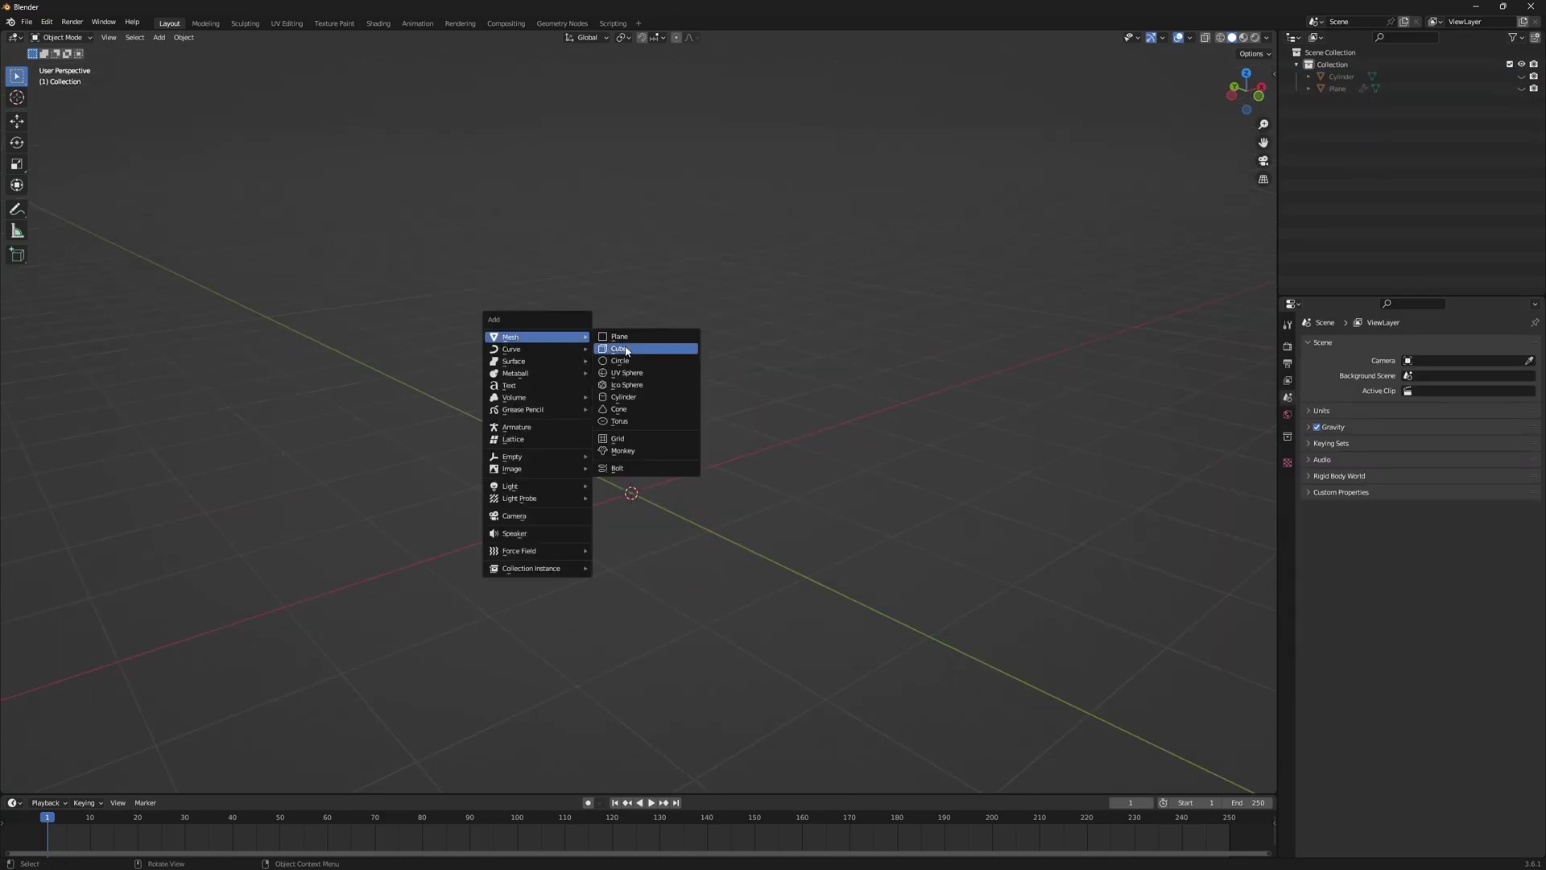
pyautogui.click(628, 347)
pyautogui.moveTo(755, 436)
pyautogui.mouseDown(button='middle')
pyautogui.moveTo(607, 486)
pyautogui.moveTo(652, 437)
pyautogui.moveTo(628, 449)
pyautogui.moveTo(677, 449)
pyautogui.moveTo(722, 417)
pyautogui.mouseUp(button='middle')
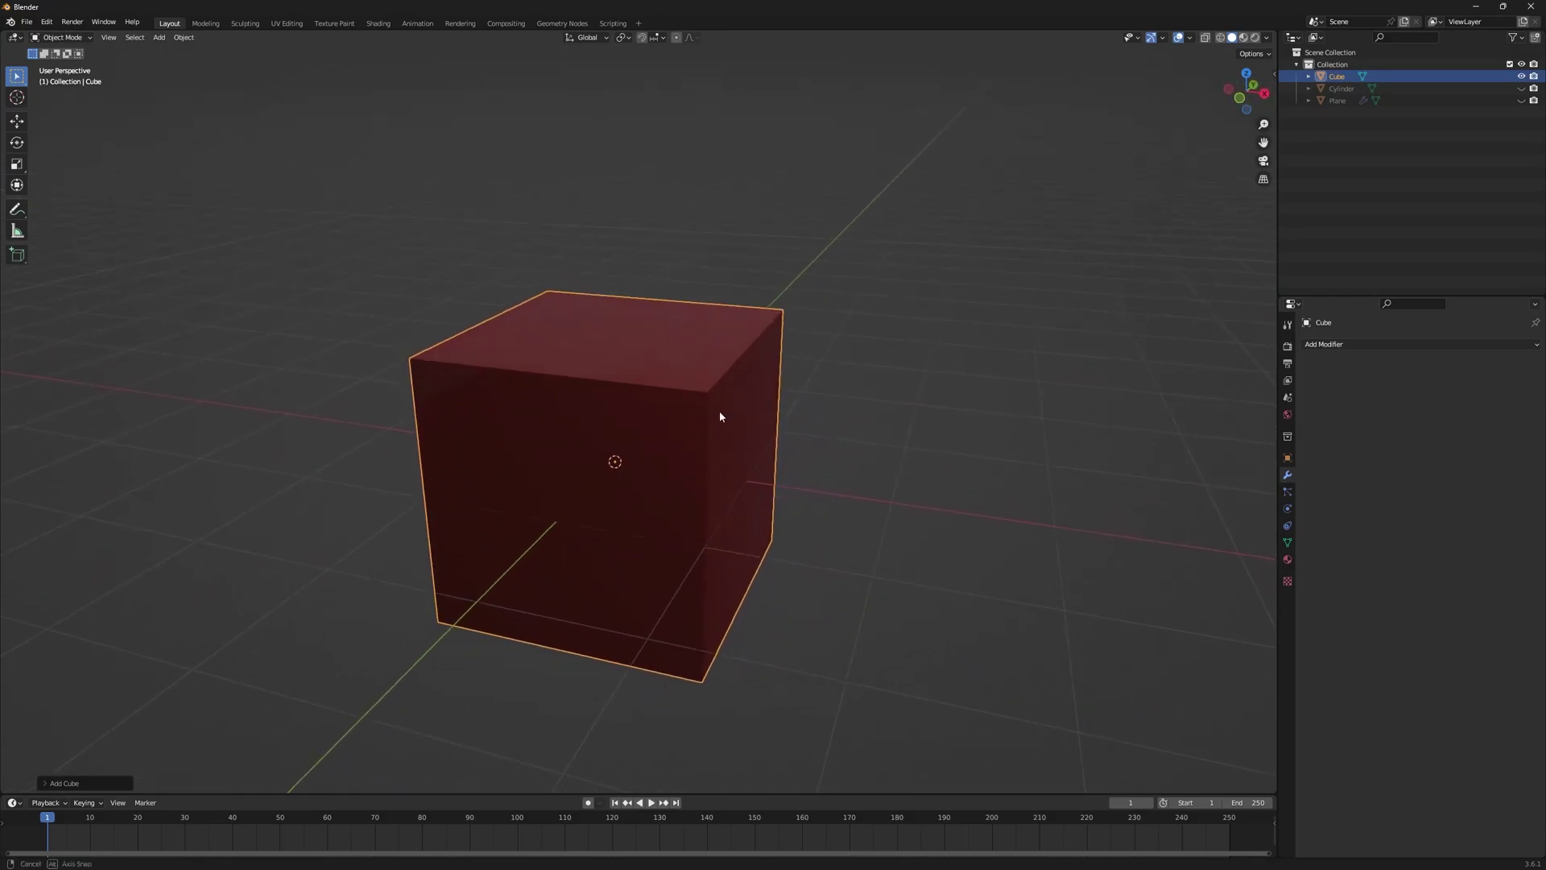
# - Add a Subdivision modifier with 4 viewport levels to the cube and apply it
pyautogui.hotkey('ctrl', '4')
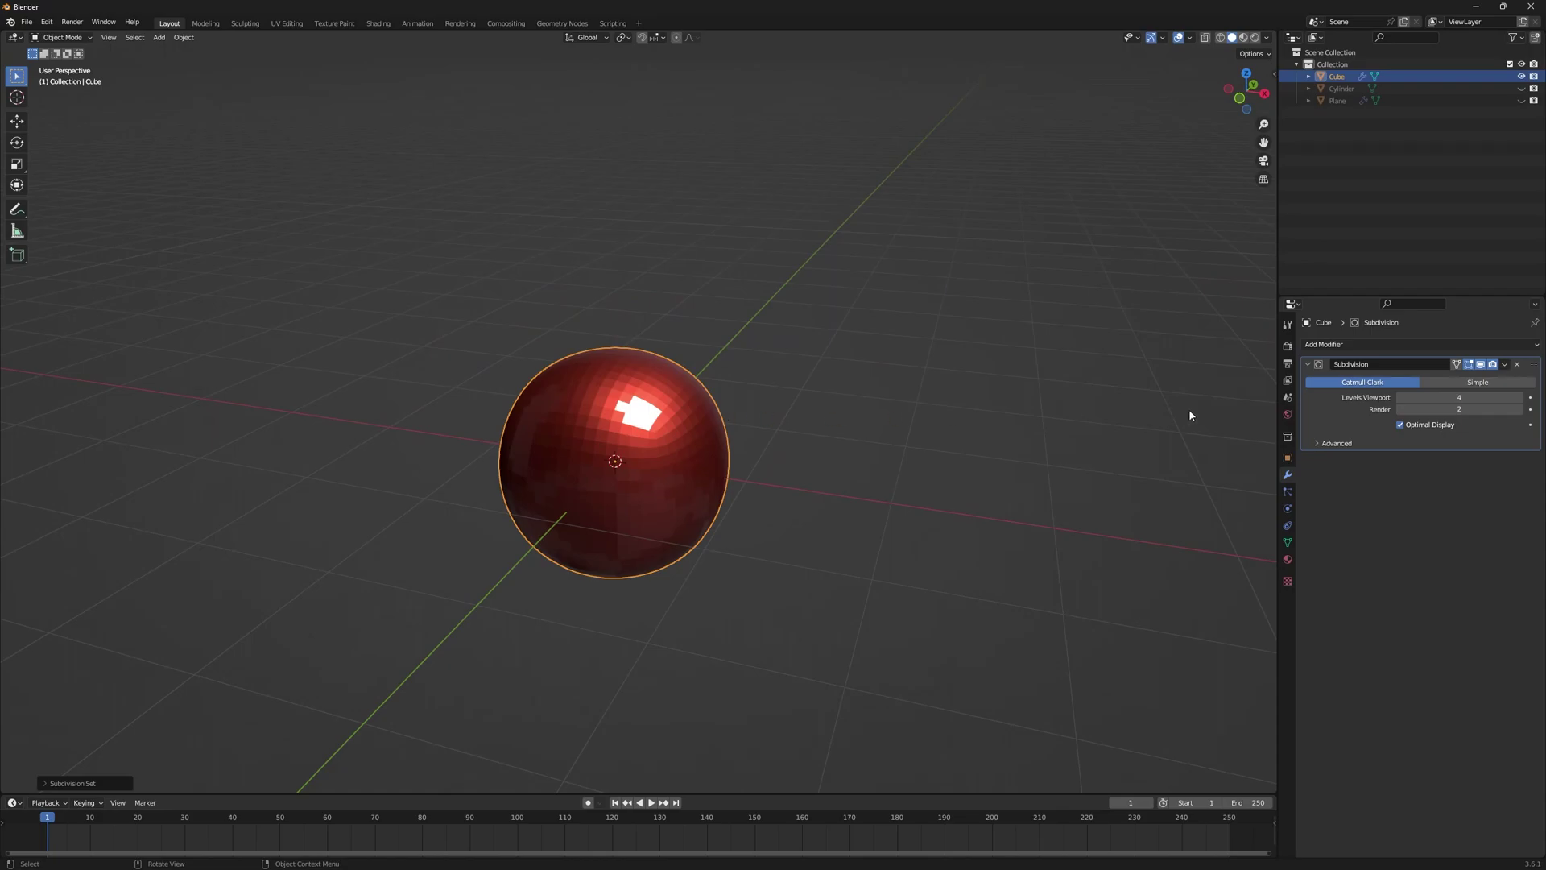
pyautogui.click(1325, 416)
pyautogui.hotkey('ctrl', 'a')
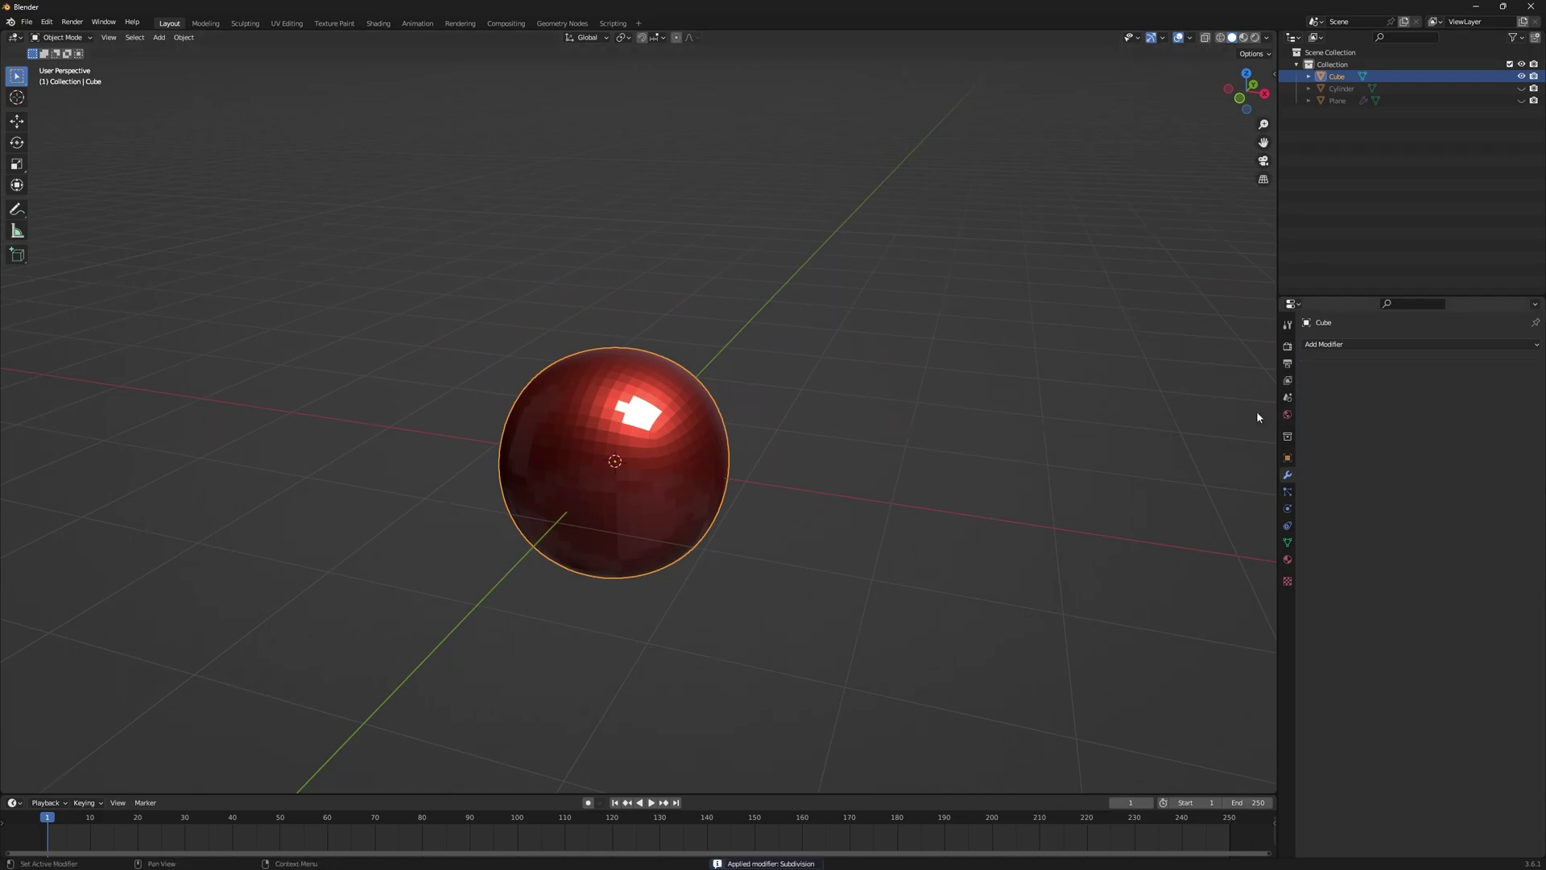
# - Apply a Cast modifier with Sphere shape and factor 1 to the subdivided cube, and check the mesh in Edit Mode
pyautogui.click(1400, 344)
pyautogui.click(1413, 395)
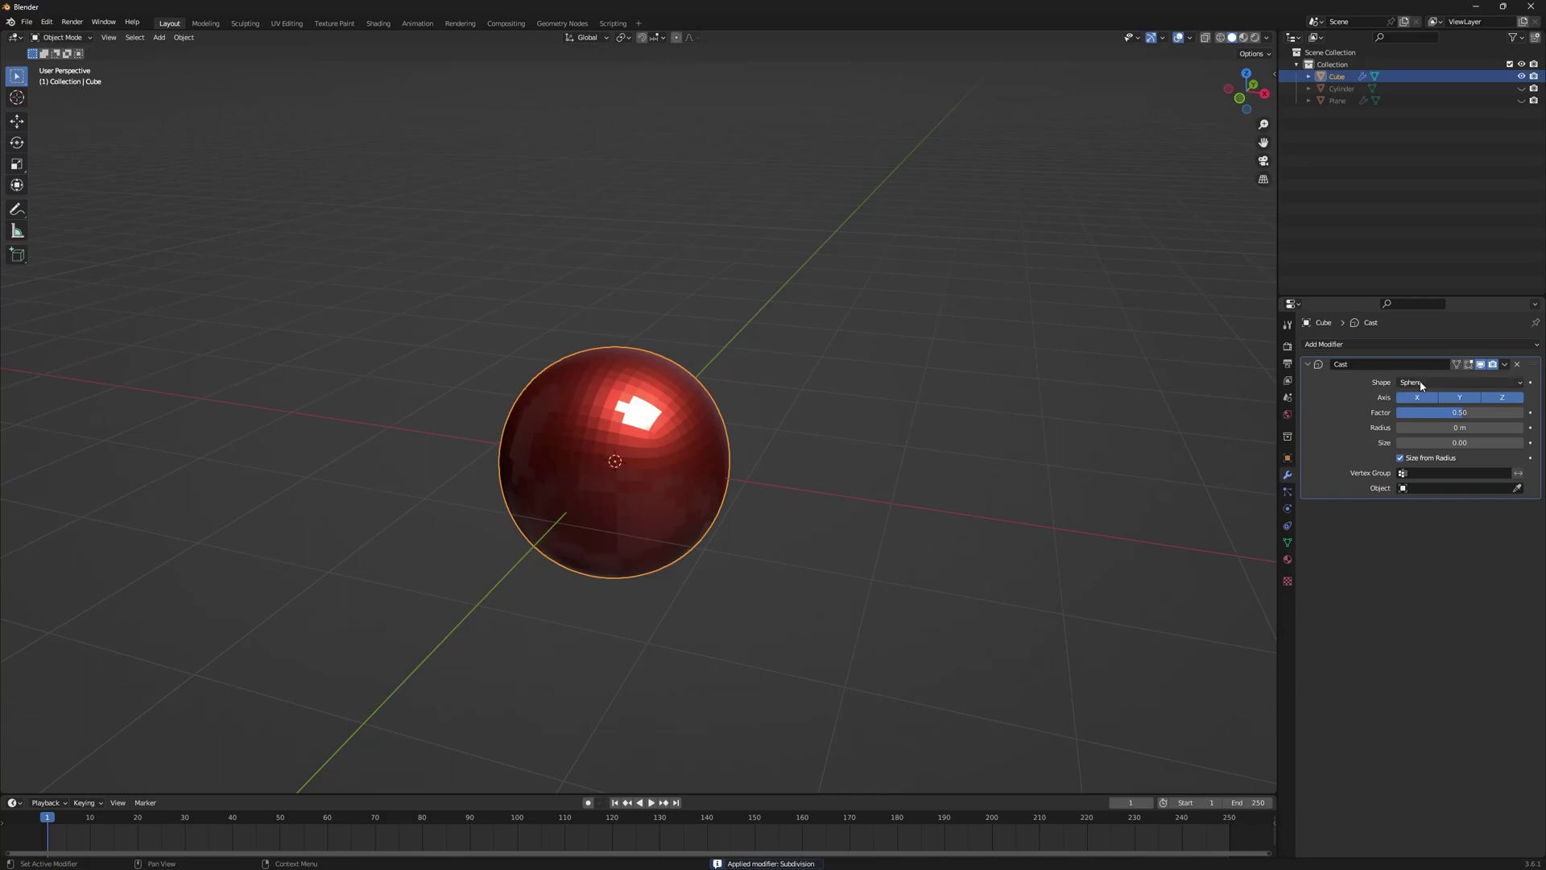
pyautogui.doubleClick(1447, 412)
pyautogui.write('1')
pyautogui.press('Return')
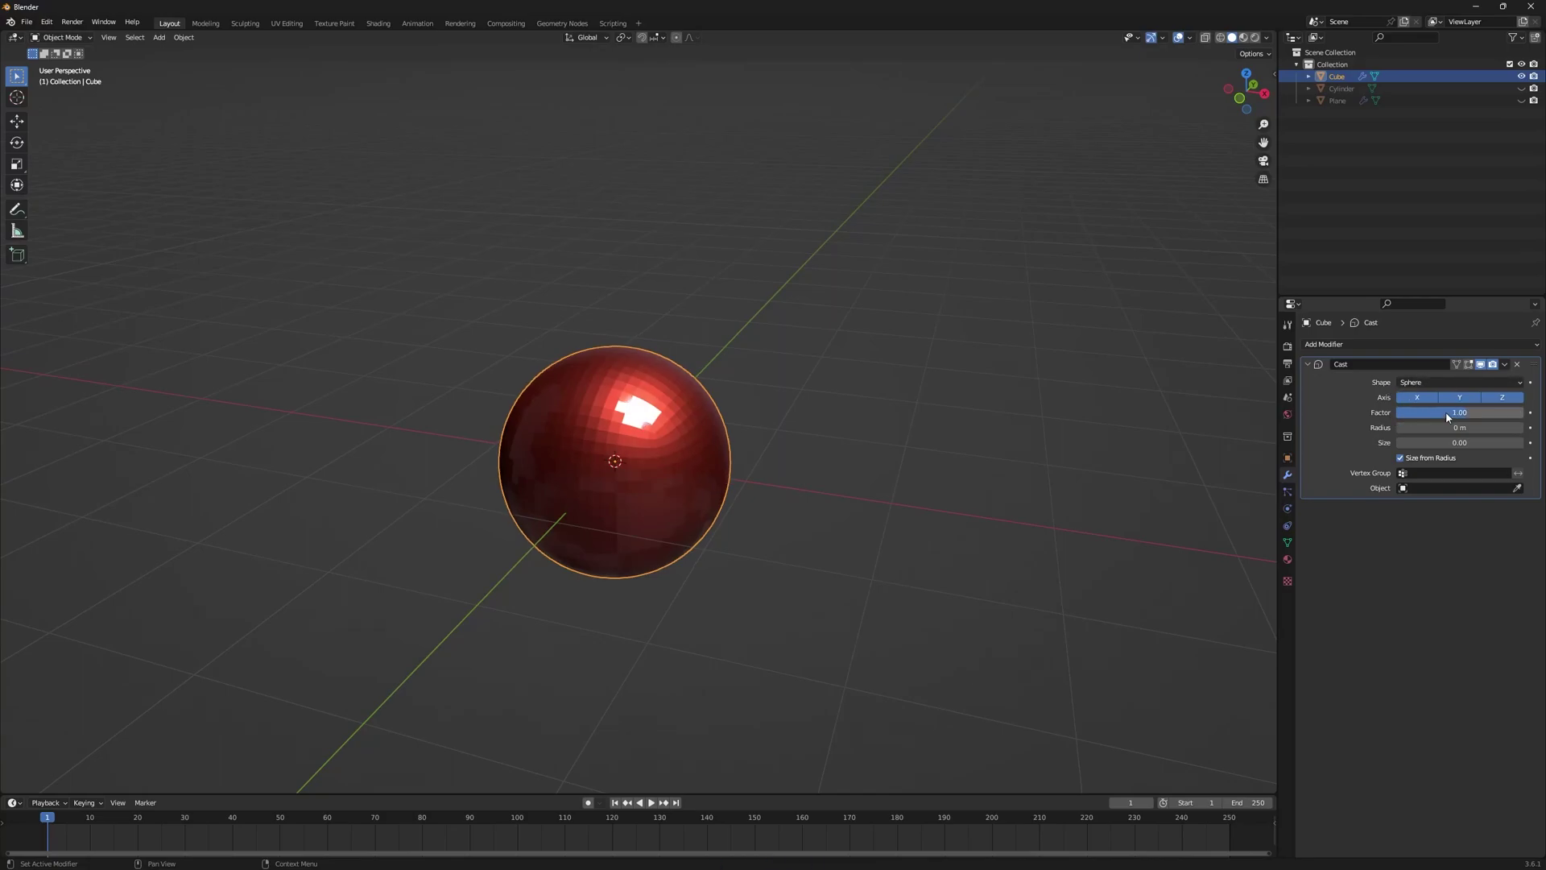
pyautogui.moveTo(790, 438); pyautogui.dragTo(642, 406, button='middle')
pyautogui.scroll(2, 702, 441)
pyautogui.hotkey('ctrl', 'a')
pyautogui.press('Tab')
pyautogui.hotkey('alt', 'a')
pyautogui.press('Tab')
# - Add a cylinder at the sphere's centre, scale it down to fit inside, and rotate it 90 degrees about Y
pyautogui.press('KP_1')
pyautogui.scroll(-2, 641, 406)
pyautogui.scroll(4, 641, 405)
pyautogui.hotkey('shift', 'a')
pyautogui.moveTo(662, 395)
pyautogui.click(727, 449)
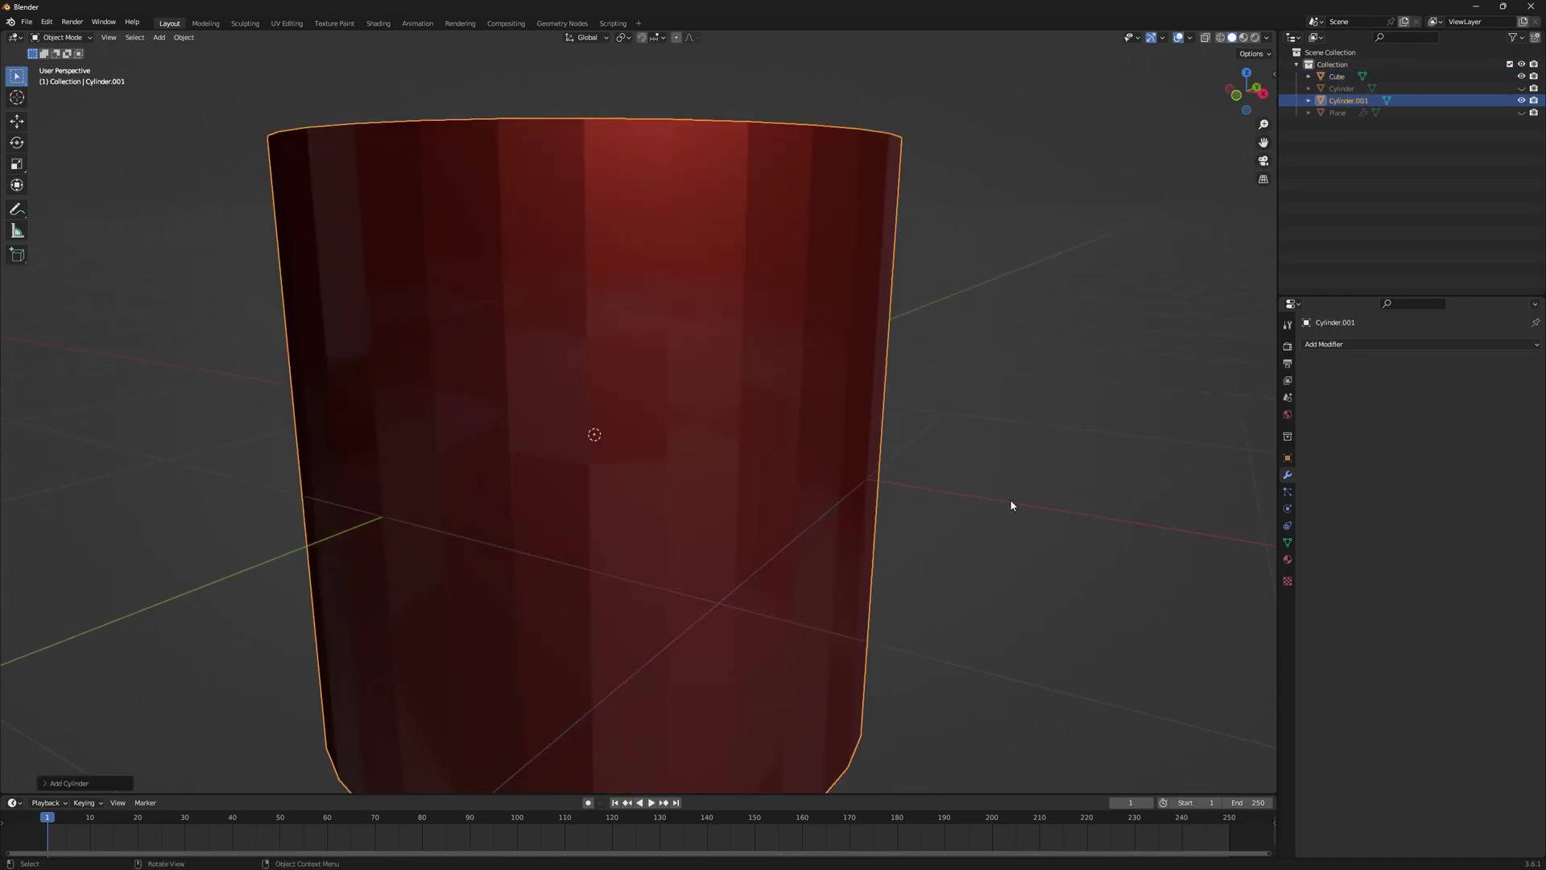
pyautogui.press('s')
pyautogui.click(725, 423)
pyautogui.write('ry90')
pyautogui.press('Return')
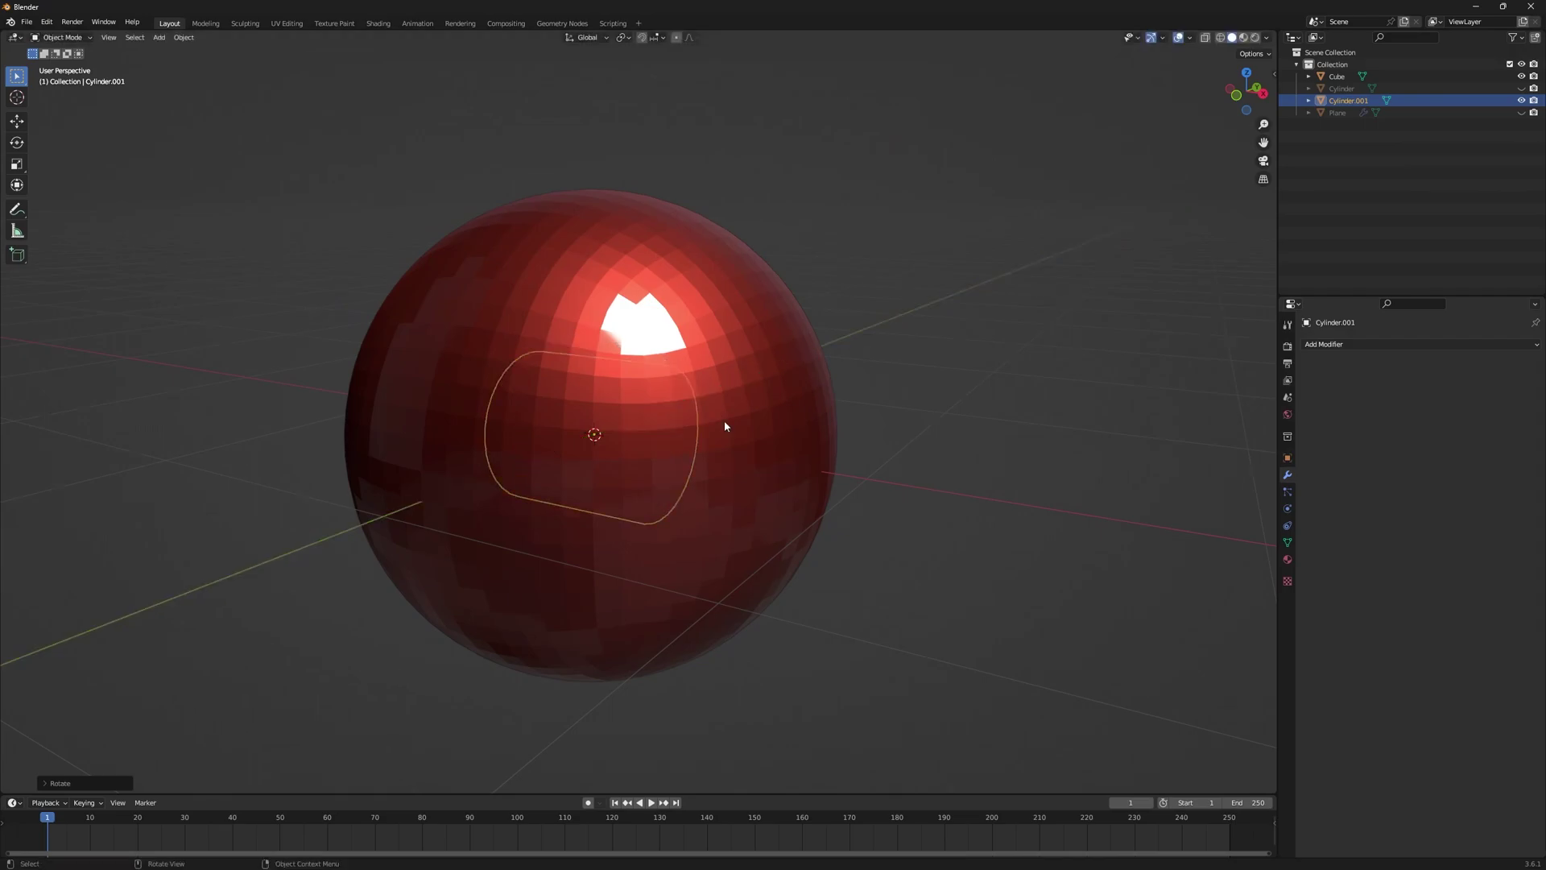
# - Move the cylinder along X until it sticks partly out of the sphere's side
pyautogui.press('g')
pyautogui.press('x')
pyautogui.click(900, 449)
# - Cut the cylinder out of the sphere with a Bool Tool Difference and deselect everything
pyautogui.moveTo(897, 443); pyautogui.dragTo(582, 260, button='middle')
pyautogui.keyDown('shift'); pyautogui.click(578, 237); pyautogui.keyUp('shift')
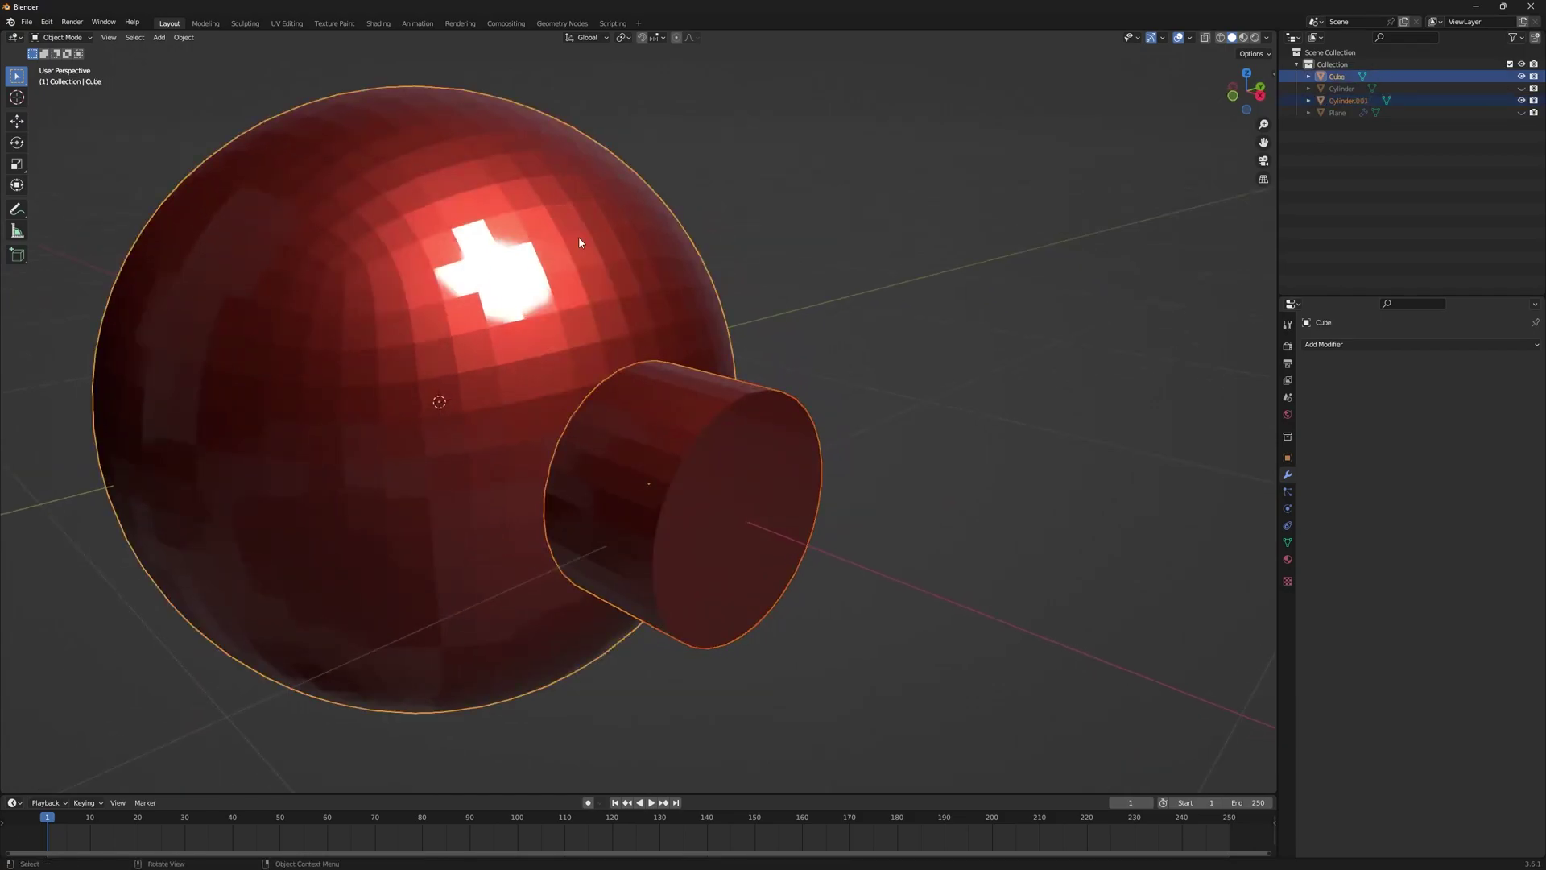
pyautogui.press('ctrl+KP_Subtract')
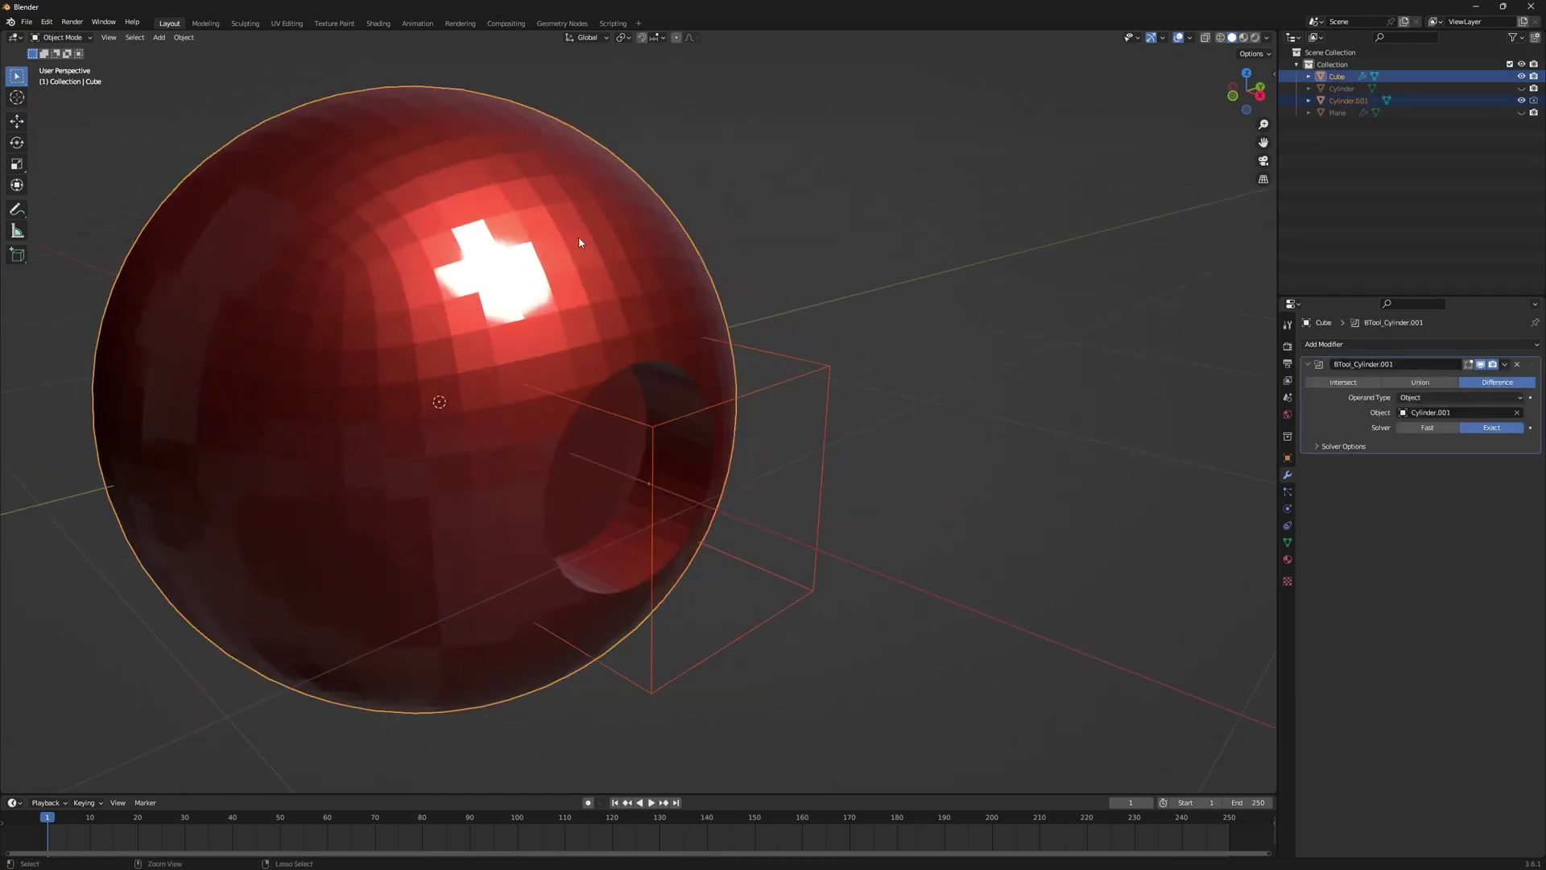
pyautogui.hotkey('alt', 'a')
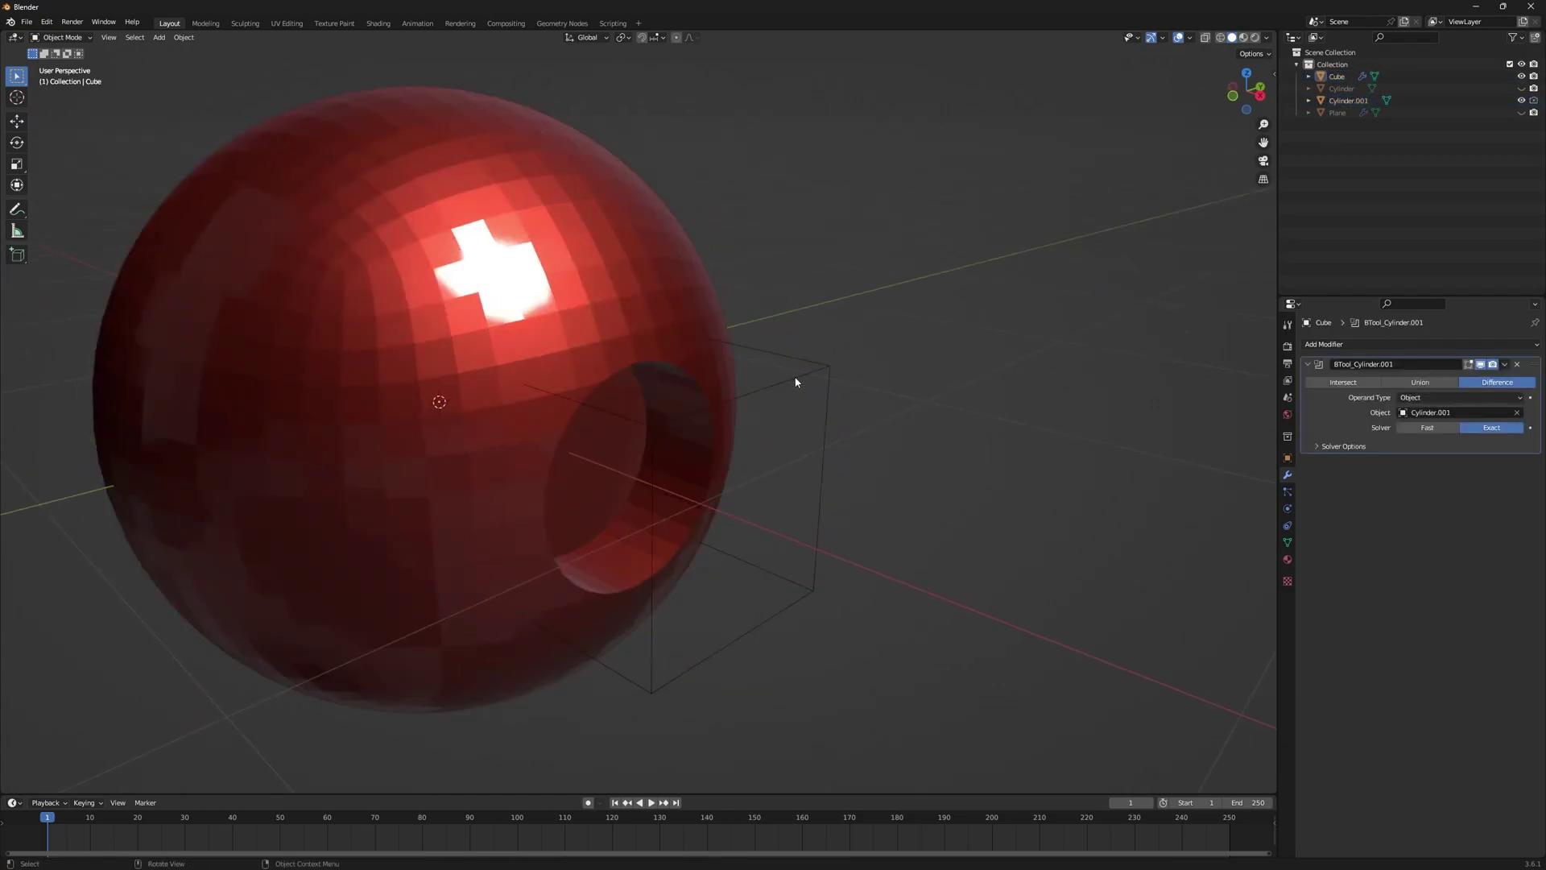
# - Select the cylinder cutter at the sphere's hole and hide it
pyautogui.click(798, 380)
pyautogui.scroll(1, 759, 407)
pyautogui.scroll(1, 759, 408)
pyautogui.moveTo(760, 407); pyautogui.dragTo(754, 387, button='middle')
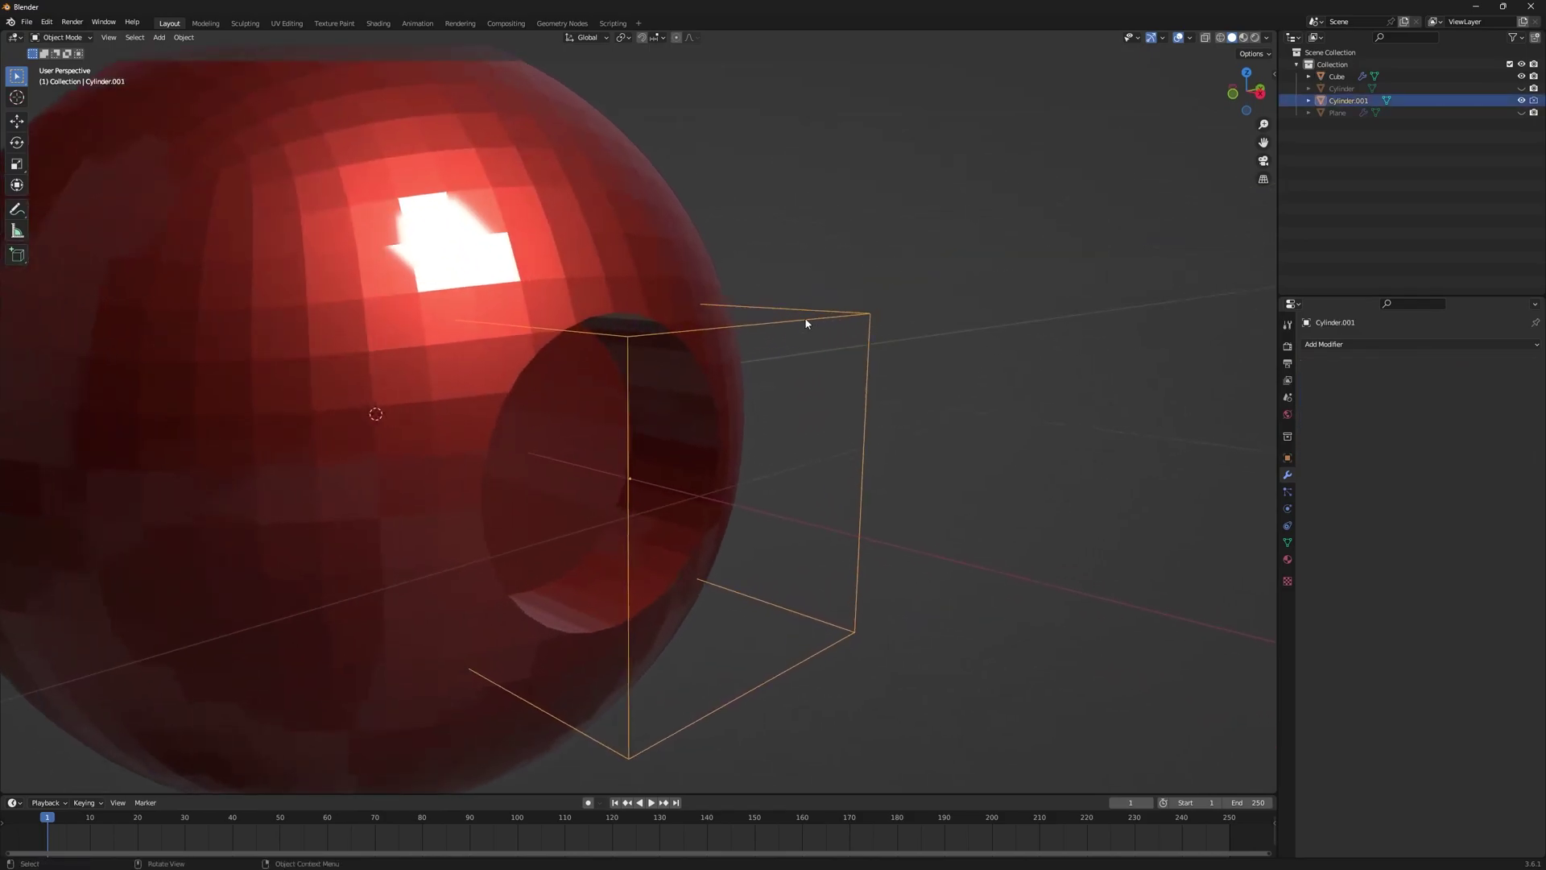
pyautogui.press('h')
# - Select the cut sphere, briefly check its base mesh in Edit Mode, and apply Shade Auto Smooth to it
pyautogui.moveTo(684, 438); pyautogui.dragTo(658, 288, button='middle')
pyautogui.click(628, 317)
pyautogui.press('Tab')
pyautogui.press('Tab')
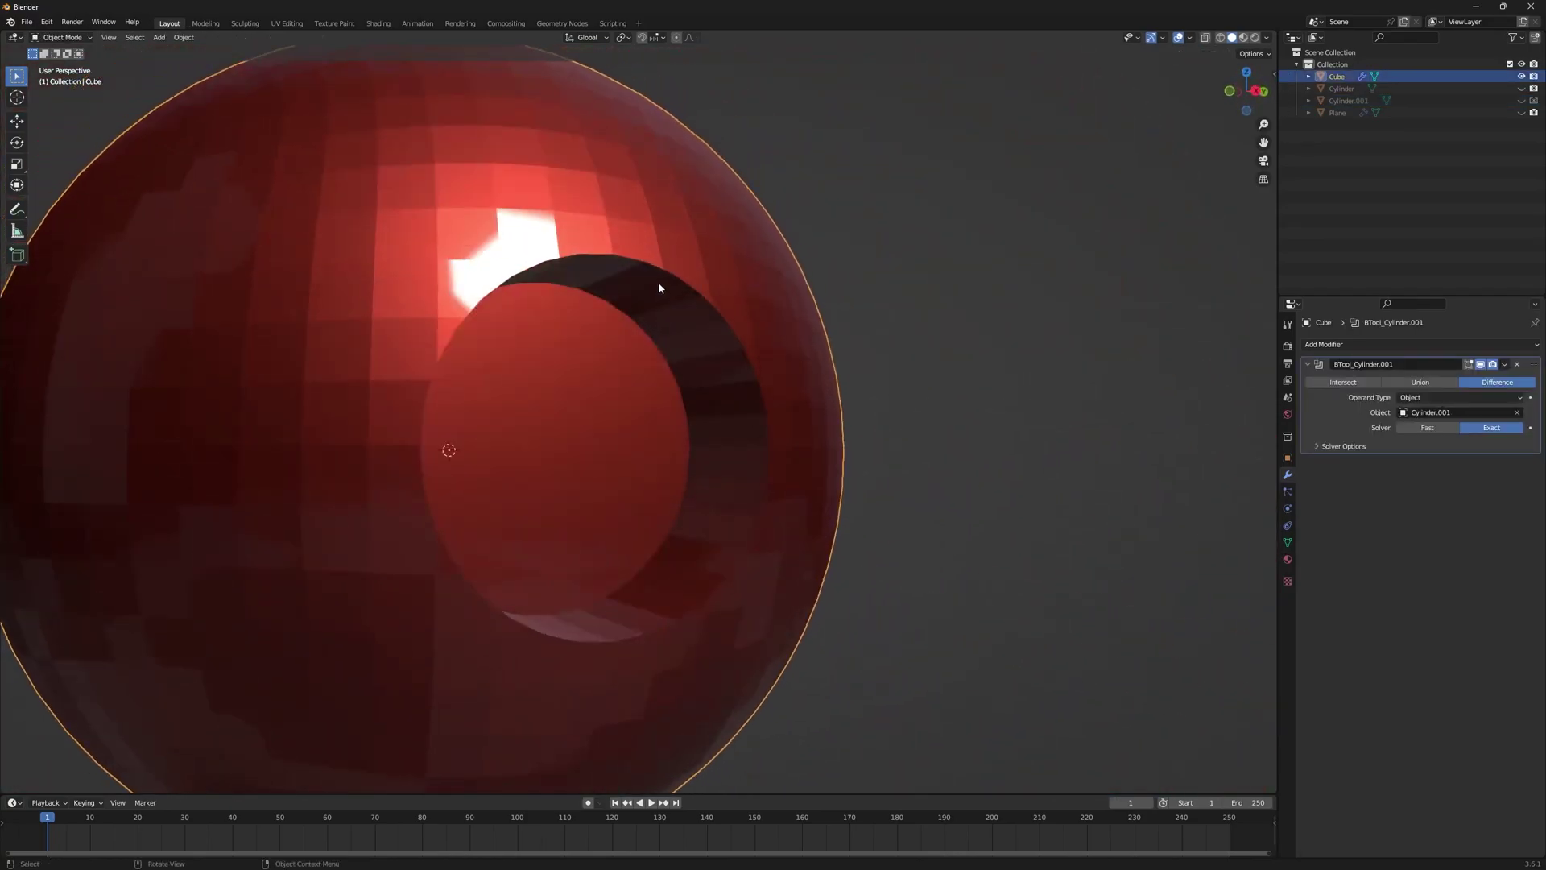
pyautogui.rightClick(658, 288)
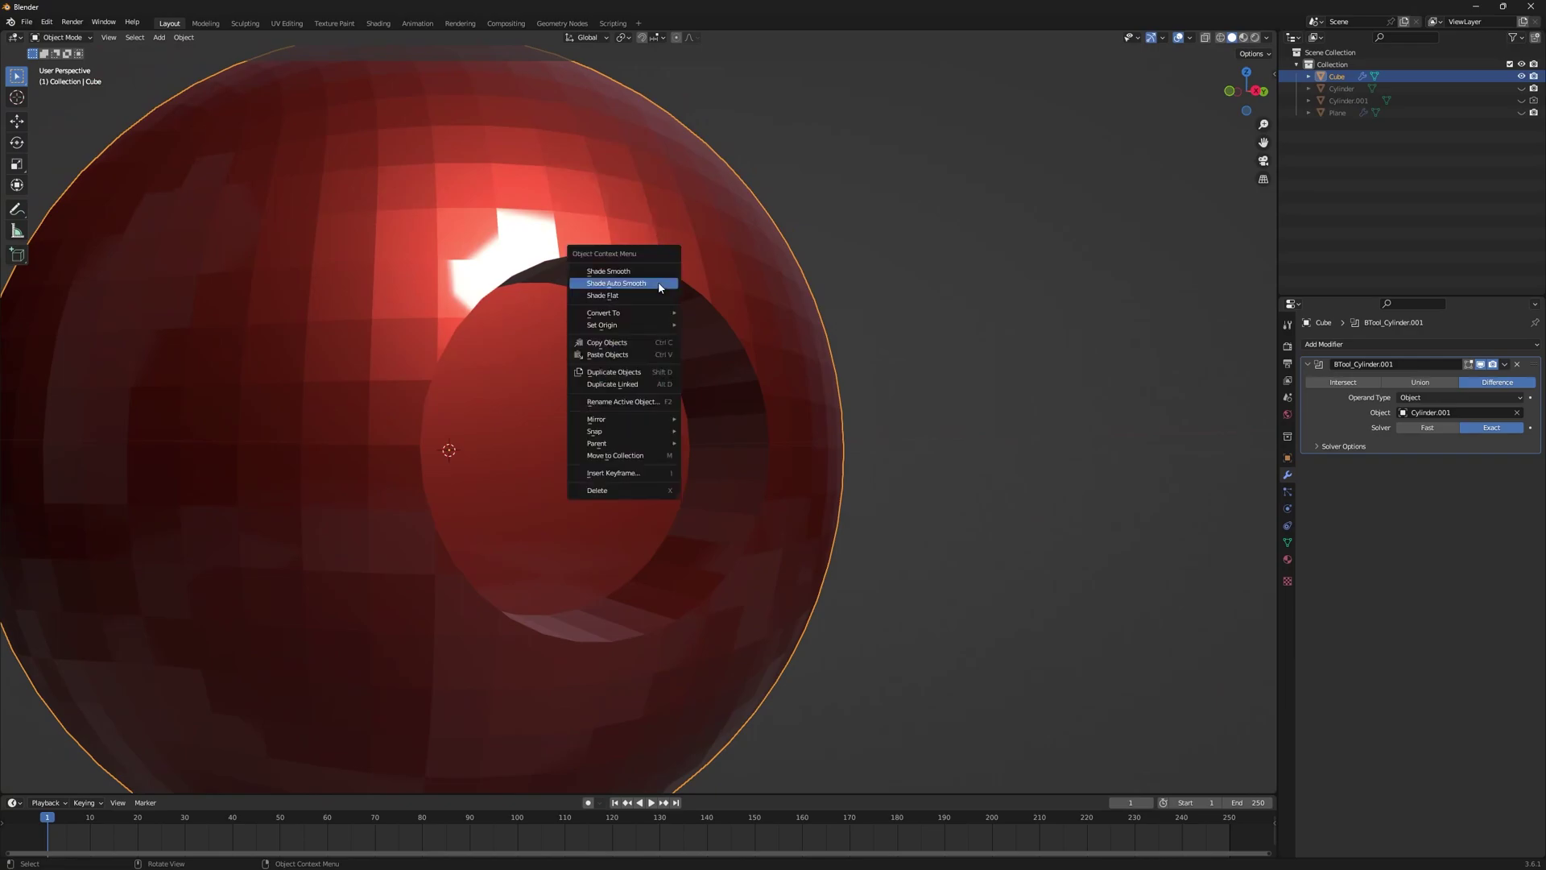
pyautogui.click(659, 287)
pyautogui.moveTo(722, 307); pyautogui.dragTo(770, 383, button='middle')
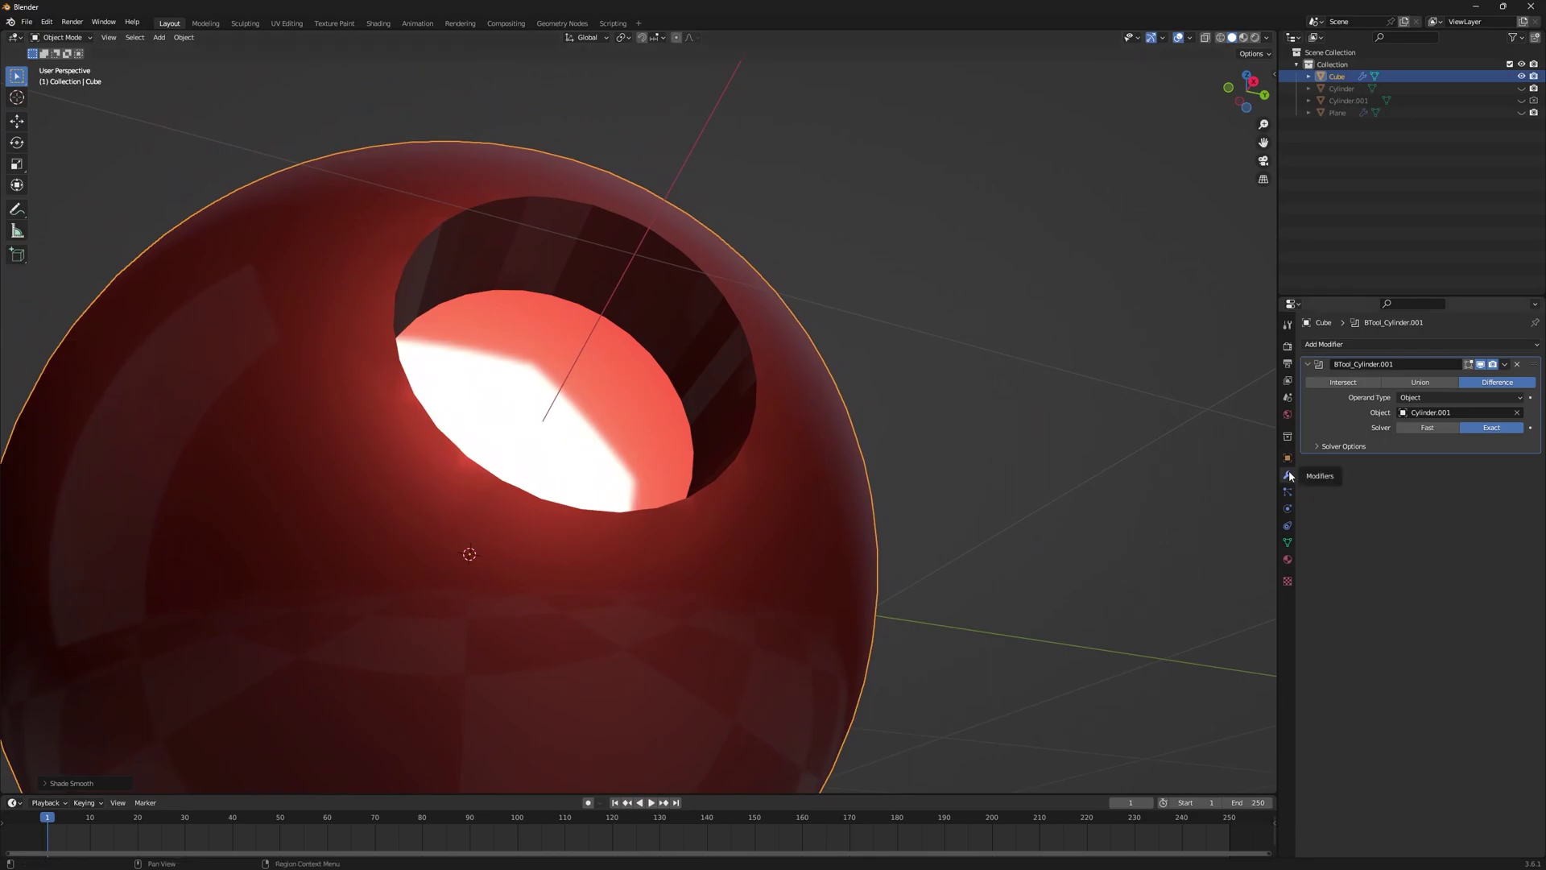
# - Try to round the hole's edges with a Bevel modifier of 3 segments and 0.134 m amount
pyautogui.click(1325, 344)
pyautogui.click(1293, 391)
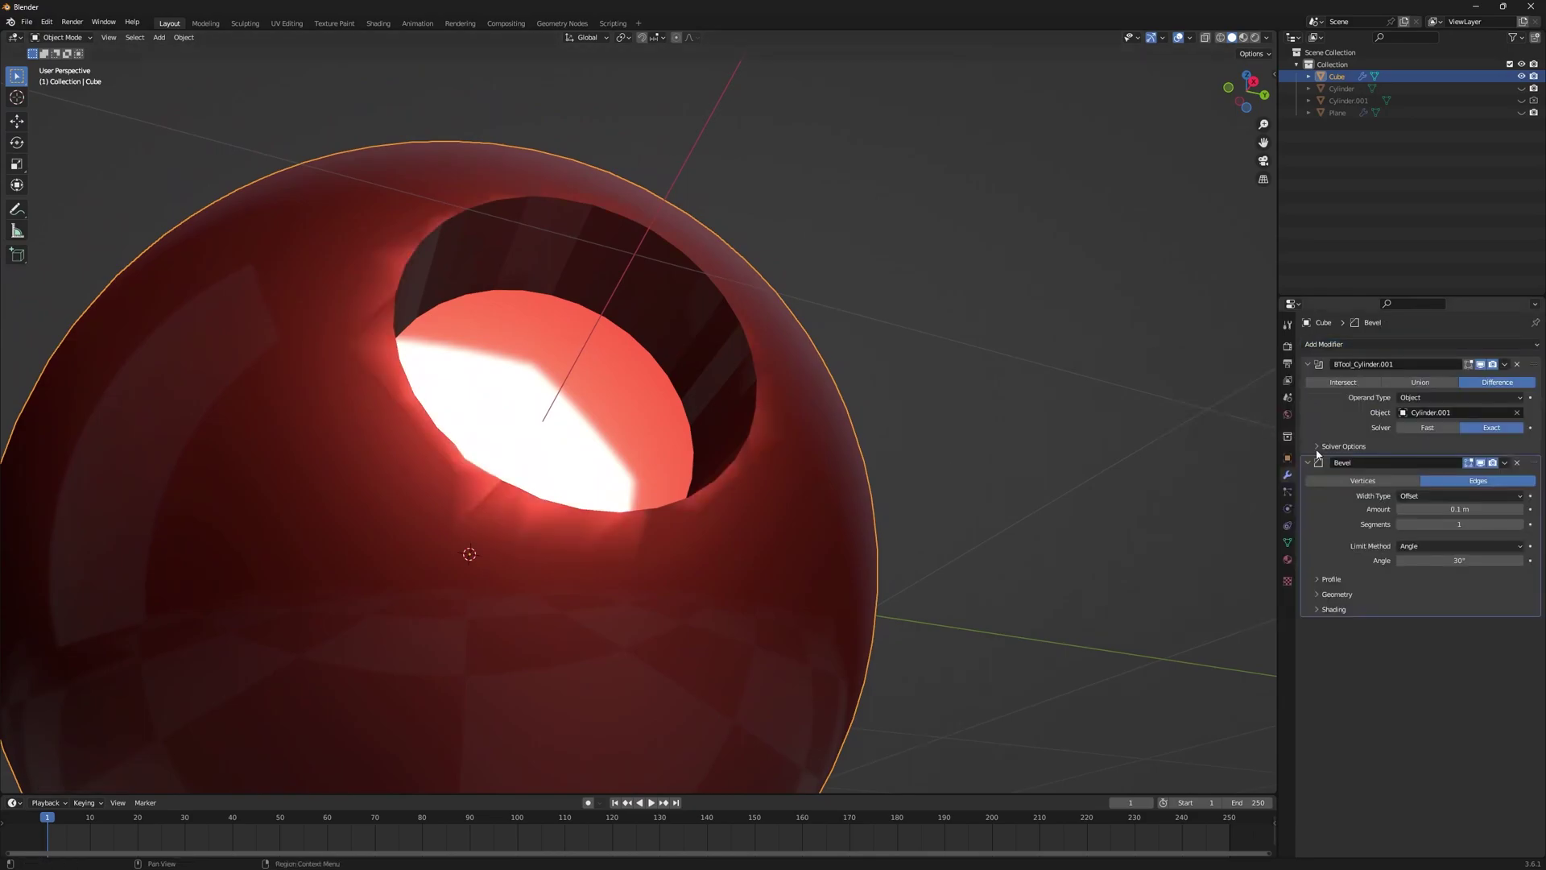
pyautogui.click(1521, 524)
pyautogui.click(1521, 525)
pyautogui.moveTo(1470, 509)
pyautogui.mouseDown()
pyautogui.moveTo(1513, 510)
pyautogui.moveTo(1467, 509)
pyautogui.mouseUp()
pyautogui.moveTo(400, 248); pyautogui.dragTo(403, 276, button='middle')
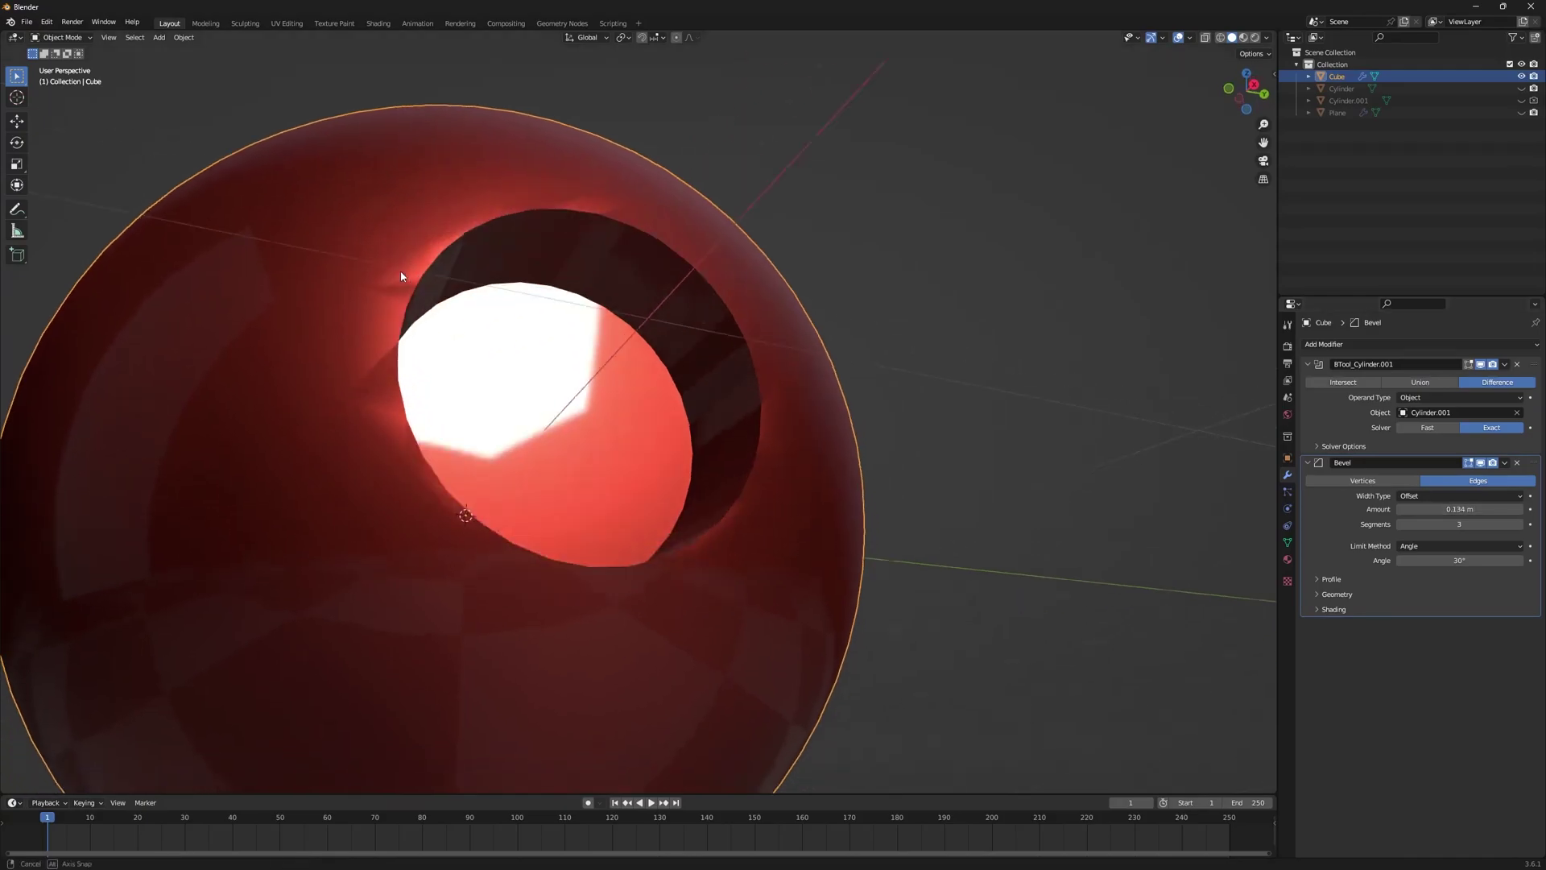
# - Add a Weighted Normal modifier to the cut sphere and inspect the shading around the hole
pyautogui.click(1341, 345)
pyautogui.click(1208, 428)
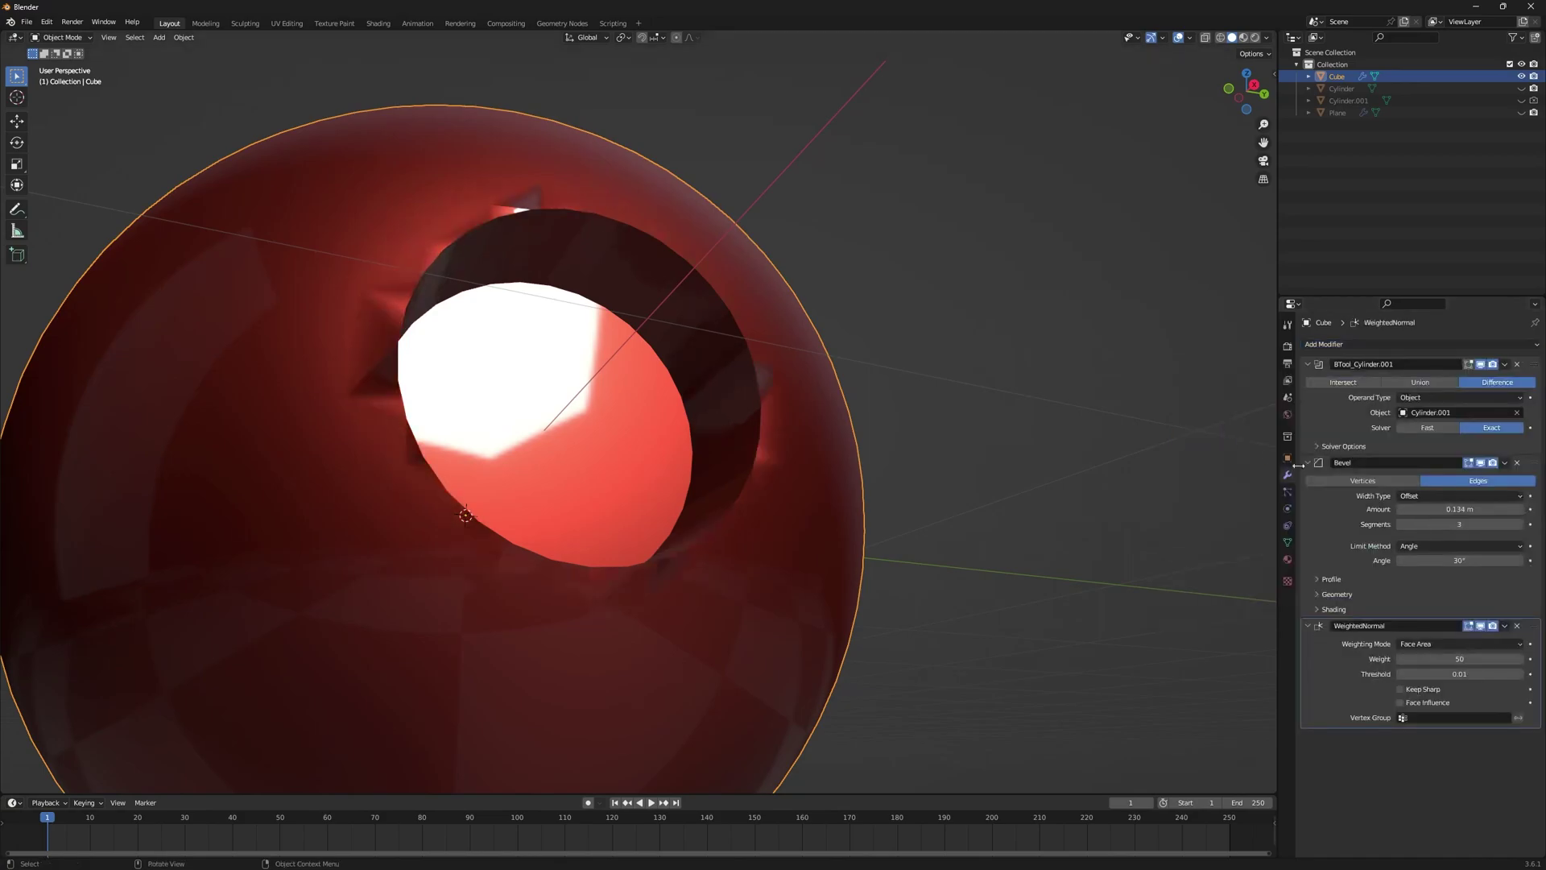
pyautogui.moveTo(636, 306); pyautogui.dragTo(676, 342, button='middle')
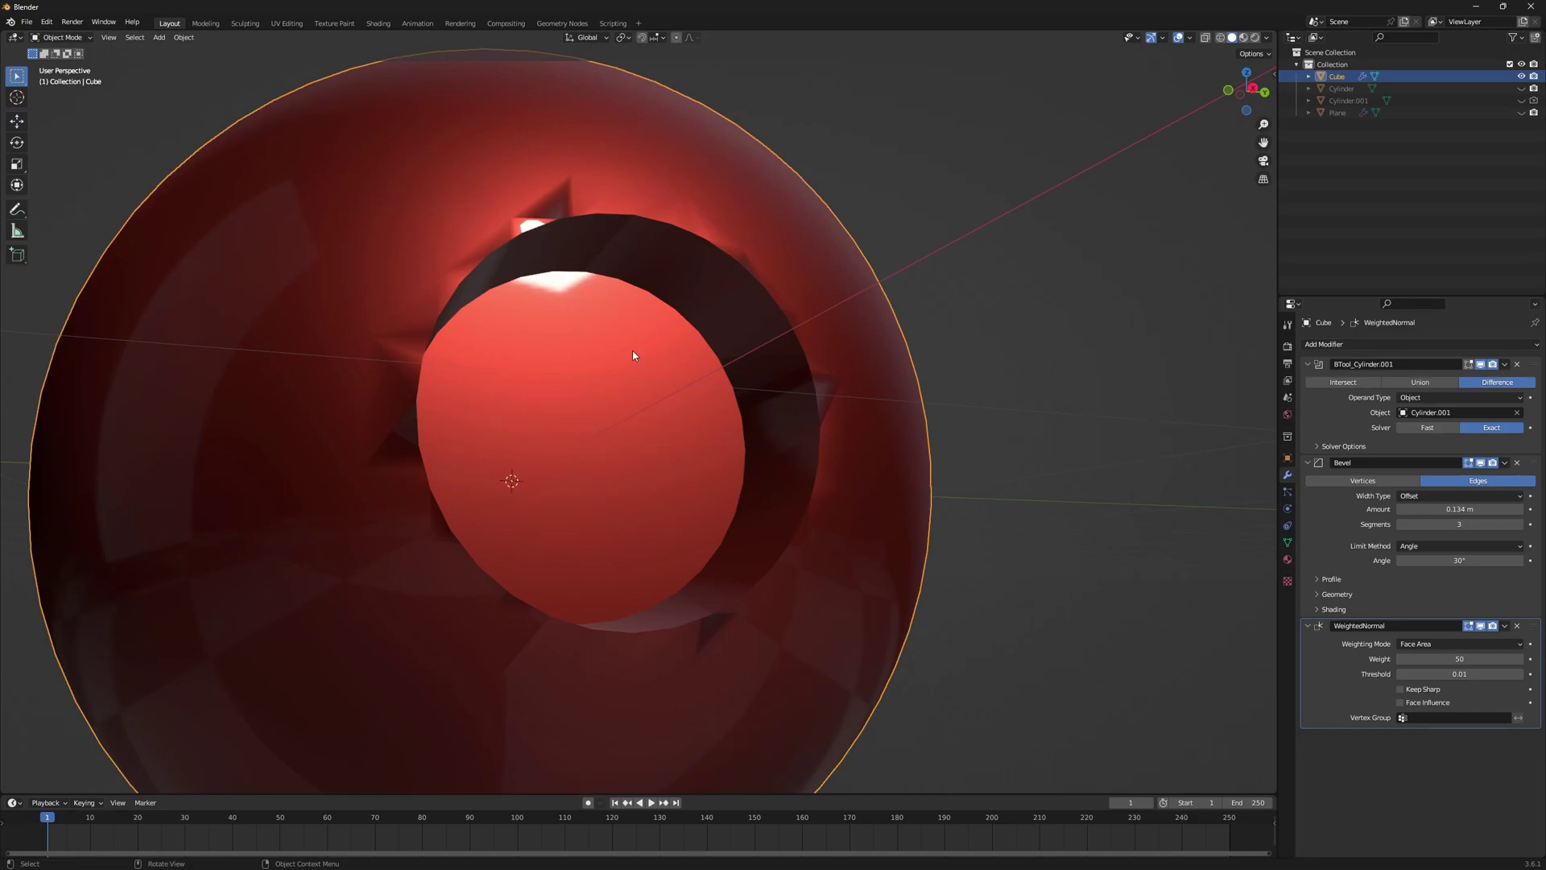
pyautogui.moveTo(615, 335); pyautogui.dragTo(625, 340, button='middle')
pyautogui.moveTo(680, 272)
pyautogui.mouseDown(button='middle')
pyautogui.moveTo(668, 277)
pyautogui.moveTo(693, 280)
pyautogui.mouseUp(button='middle')
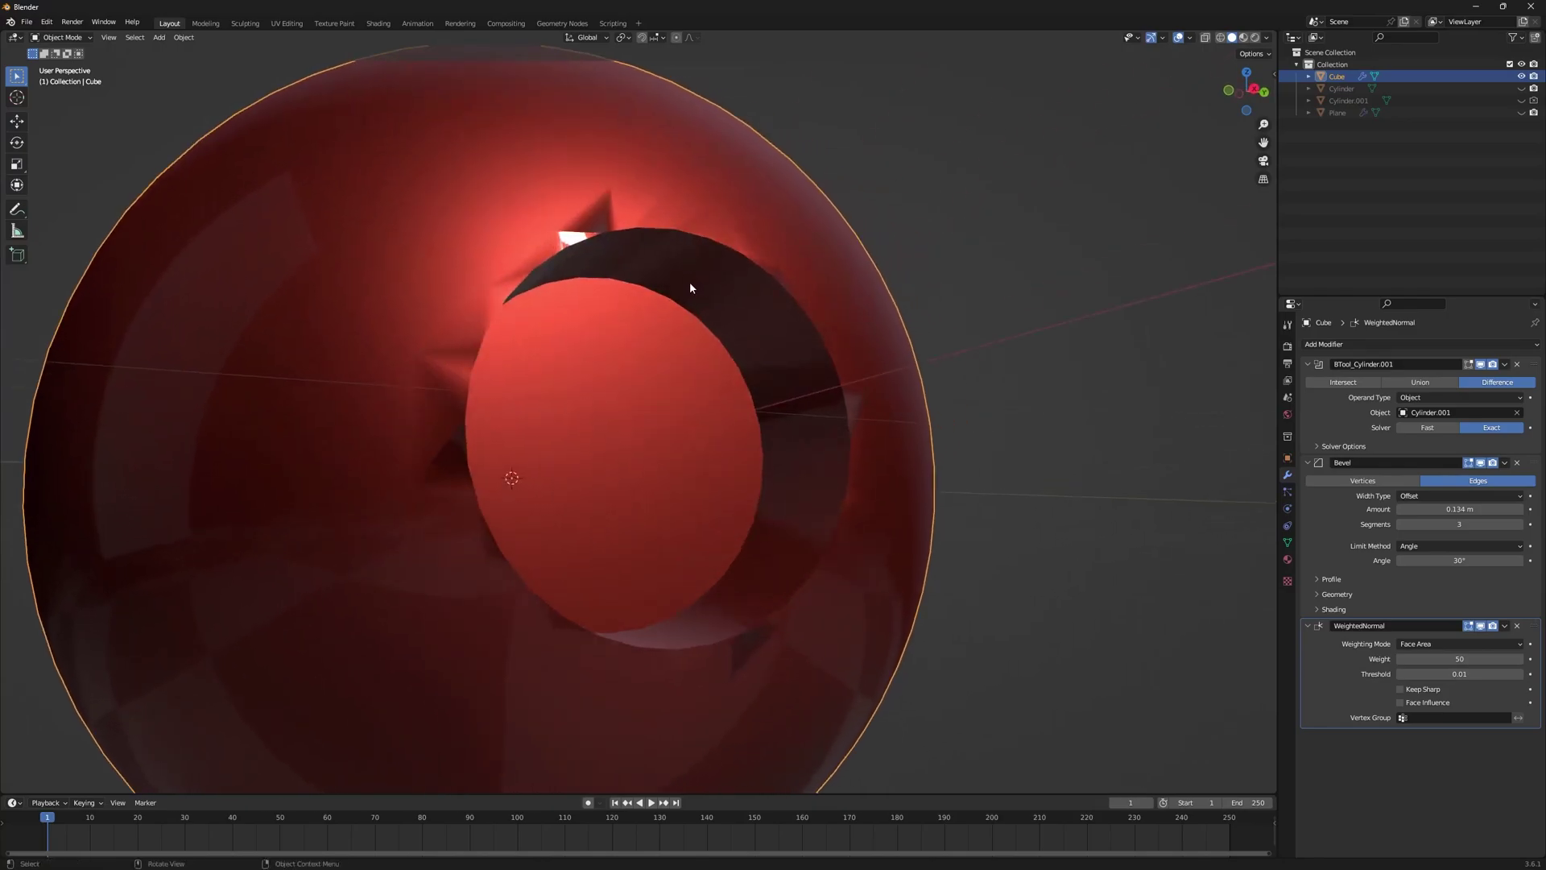
# - Apply the BTool_Cylinder.001 Boolean modifier and remove the Bevel modifier from the cut sphere
pyautogui.click(1333, 410)
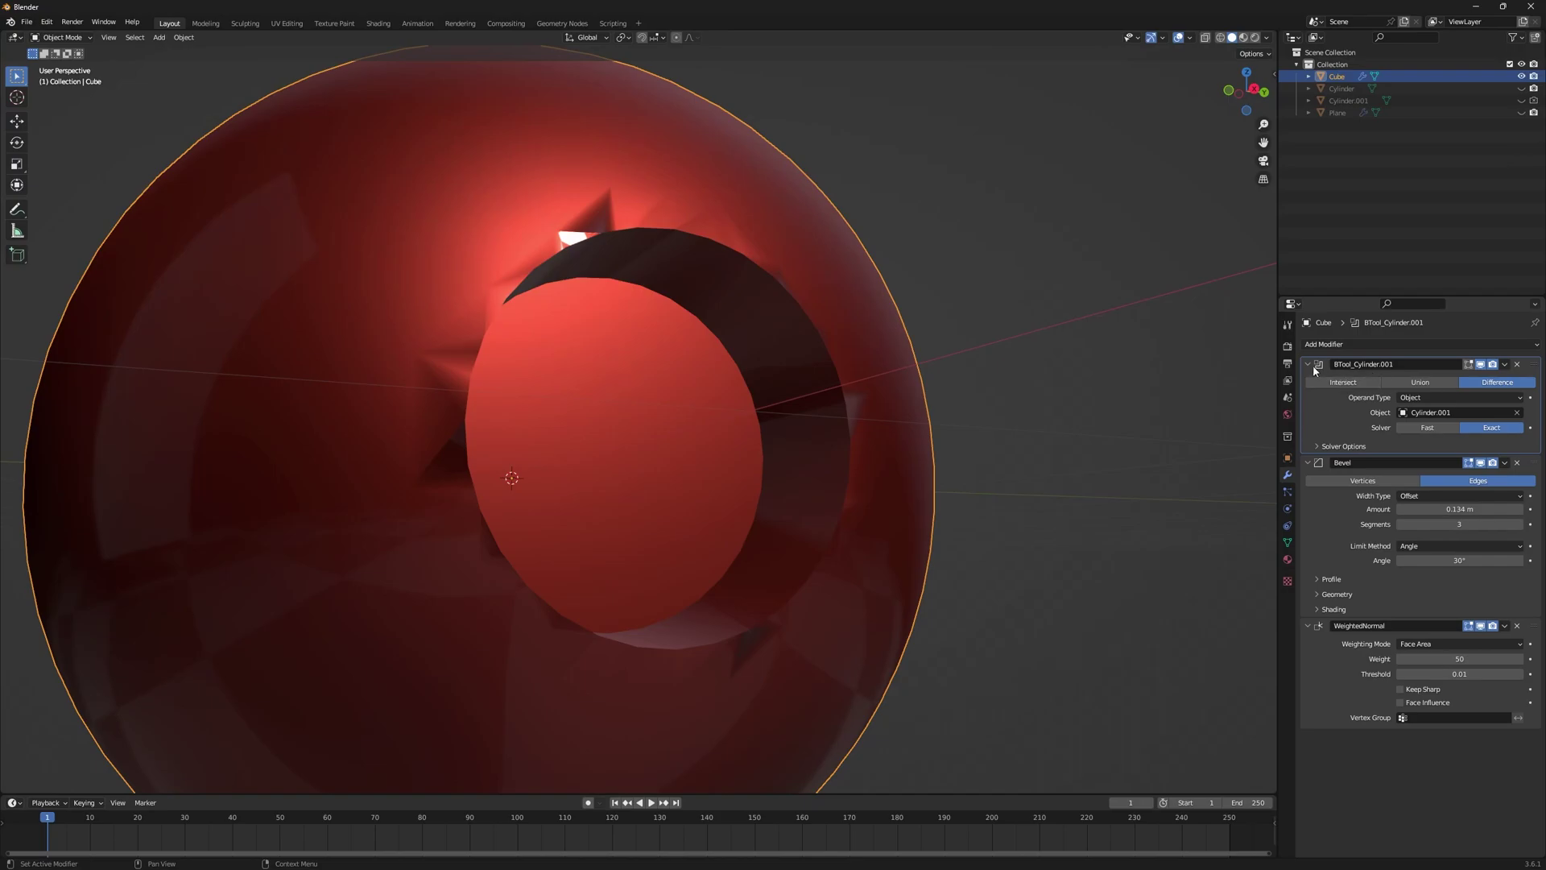
pyautogui.click(1504, 364)
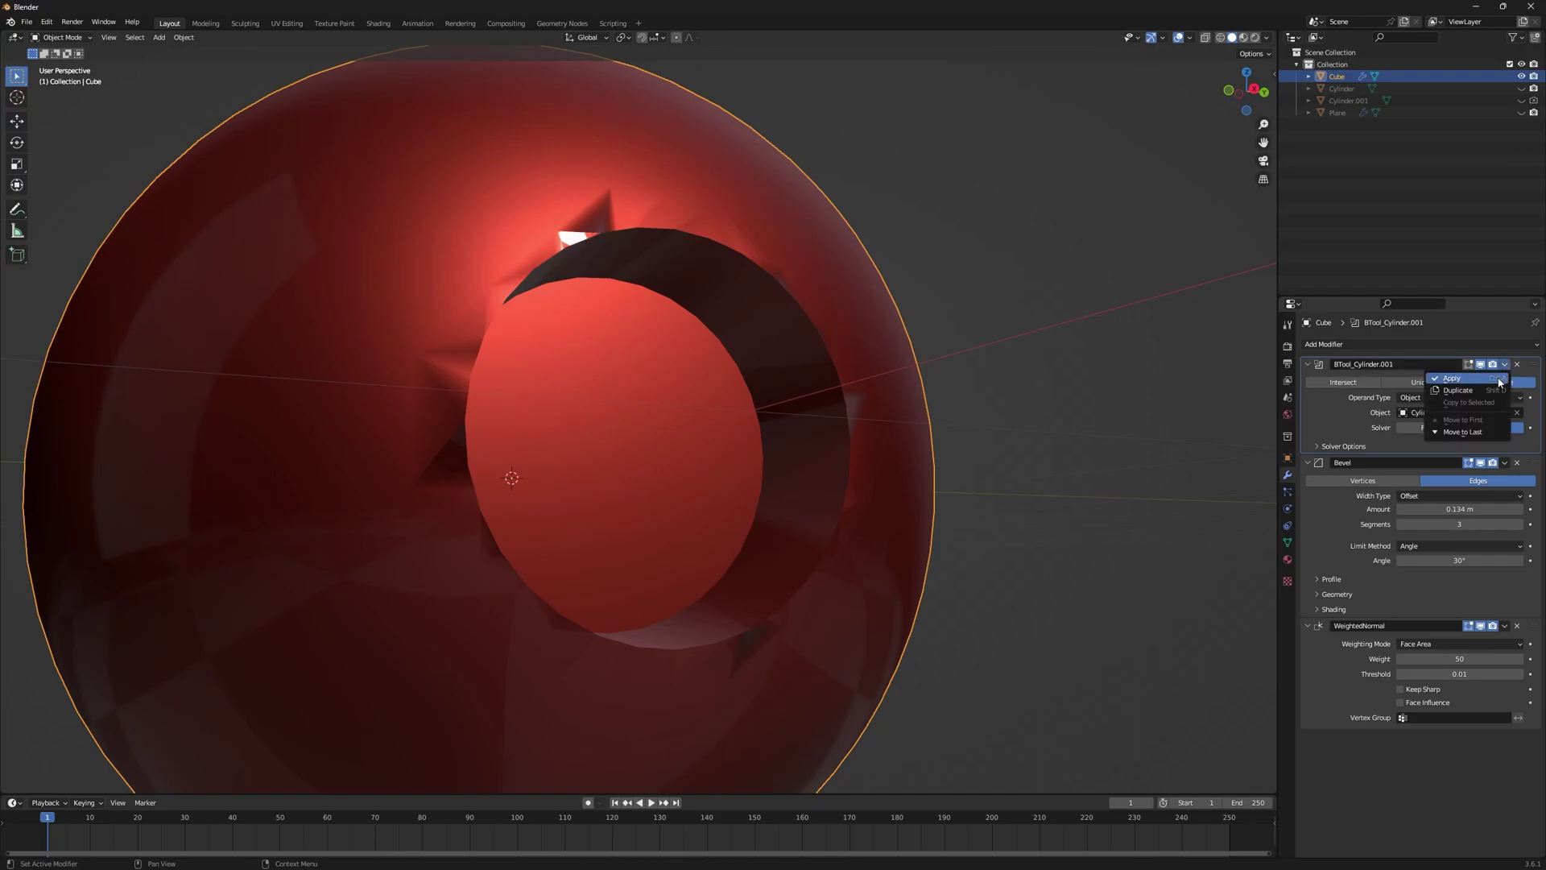
pyautogui.click(1499, 378)
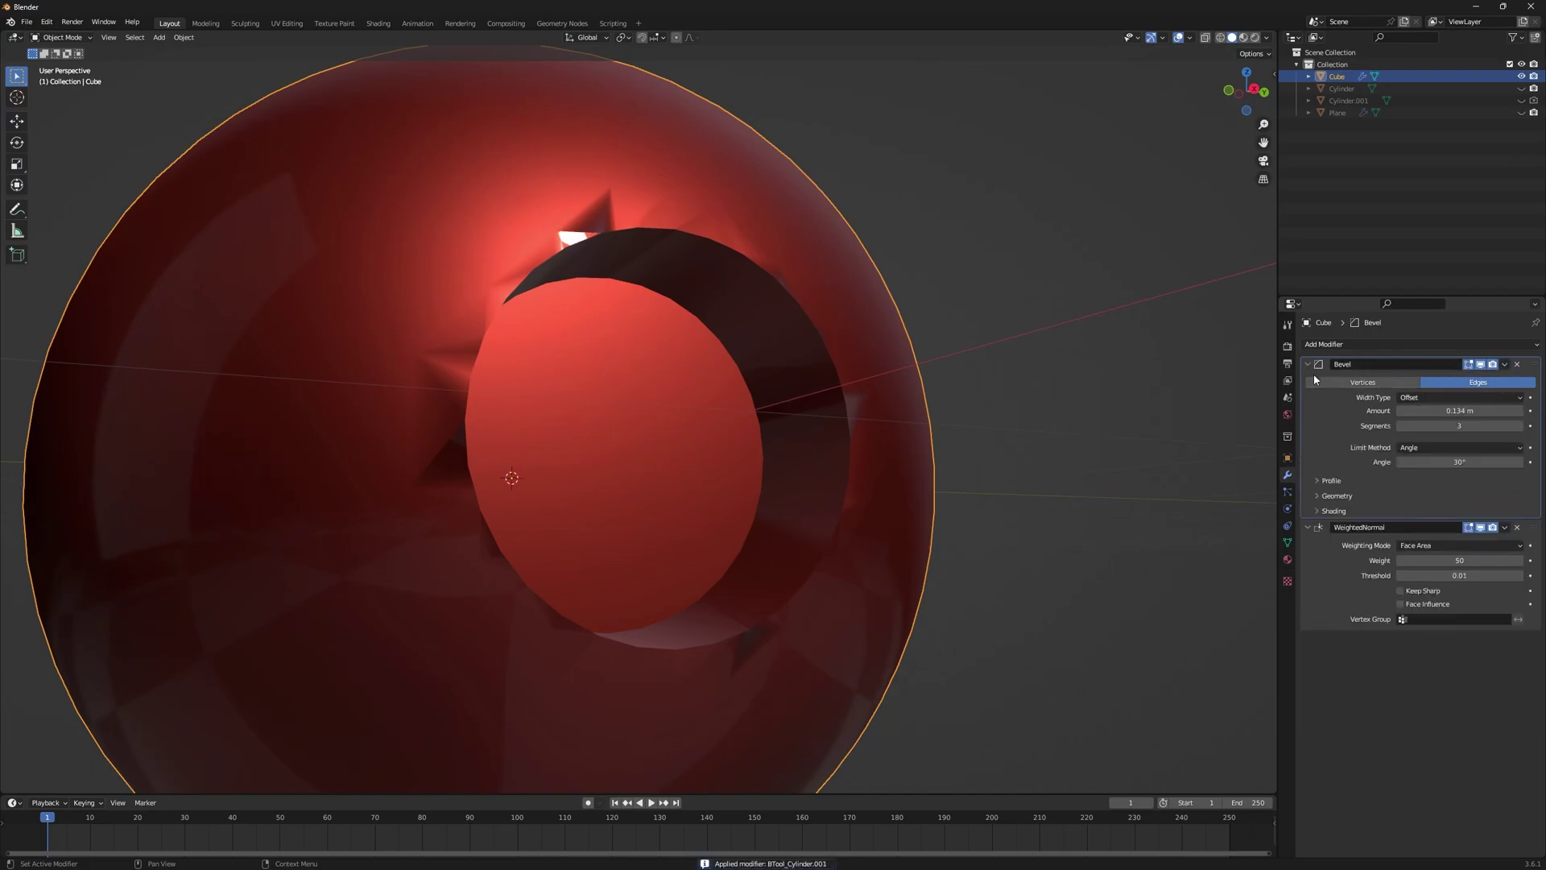
pyautogui.click(1516, 363)
# - Open the cut sphere's mesh in Edit Mode and deselect all of its geometry
pyautogui.press('Tab')
pyautogui.moveTo(633, 301)
pyautogui.mouseDown(button='middle')
pyautogui.moveTo(654, 319)
pyautogui.moveTo(642, 328)
pyautogui.mouseUp(button='middle')
pyautogui.keyDown('shift'); pyautogui.moveTo(642, 329); pyautogui.dragTo(713, 317, button='middle'); pyautogui.keyUp('shift')
pyautogui.press('1')
pyautogui.press('2')
pyautogui.hotkey('alt', 'a')
pyautogui.moveTo(629, 283); pyautogui.dragTo(594, 219, button='middle')
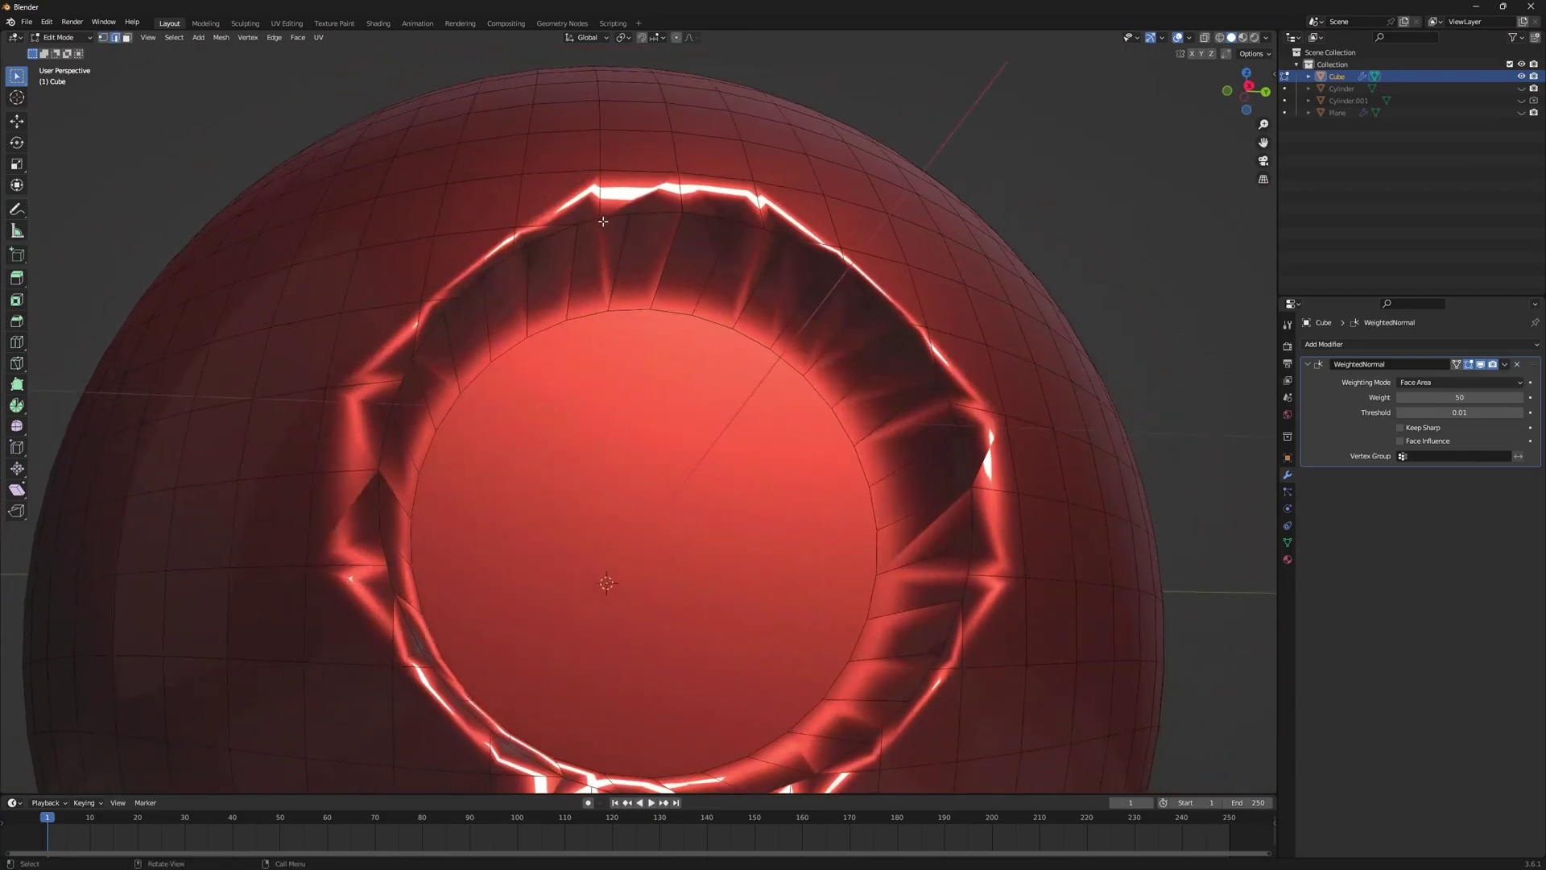
# - Select the complete loop of vertices around the hole's outer rim by picking shortest paths between points
pyautogui.press('1')
pyautogui.click(863, 291)
pyautogui.moveTo(509, 283); pyautogui.dragTo(790, 290, button='middle')
pyautogui.keyDown('ctrl'); pyautogui.click(909, 383); pyautogui.keyUp('ctrl')
pyautogui.keyDown('ctrl'); pyautogui.click(909, 609); pyautogui.keyUp('ctrl')
pyautogui.keyDown('ctrl'); pyautogui.click(735, 756); pyautogui.keyUp('ctrl')
pyautogui.keyDown('ctrl'); pyautogui.click(464, 690); pyautogui.keyUp('ctrl')
pyautogui.keyDown('ctrl'); pyautogui.click(386, 463); pyautogui.keyUp('ctrl')
pyautogui.keyDown('ctrl'); pyautogui.click(478, 281); pyautogui.keyUp('ctrl')
pyautogui.keyDown('ctrl'); pyautogui.click(566, 228); pyautogui.keyUp('ctrl')
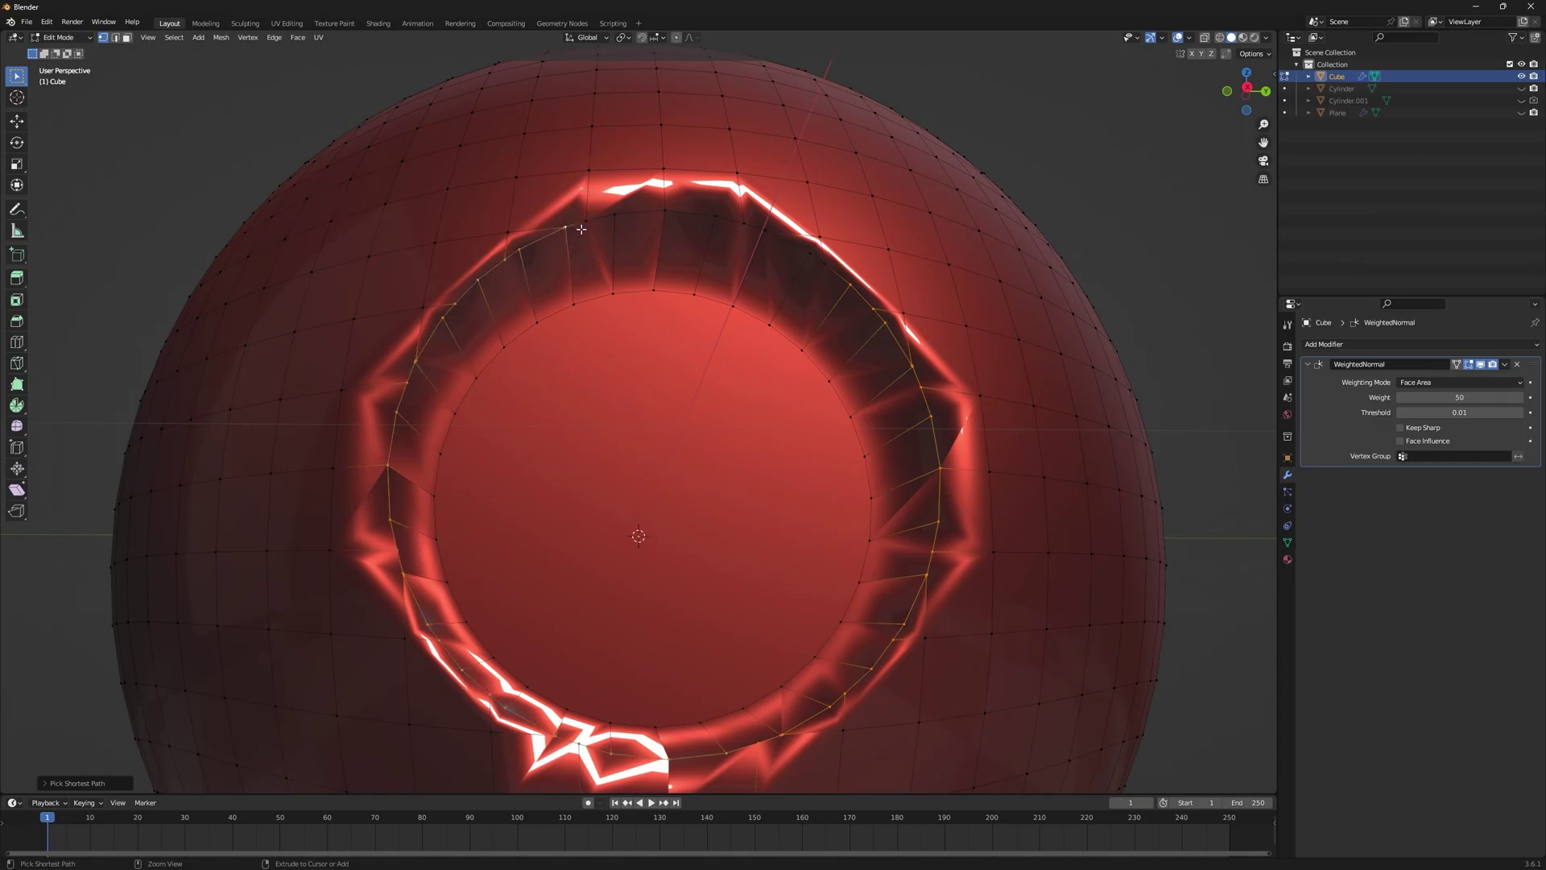
pyautogui.keyDown('ctrl'); pyautogui.click(733, 227); pyautogui.keyUp('ctrl')
pyautogui.keyDown('ctrl'); pyautogui.click(822, 272); pyautogui.keyUp('ctrl')
# - Bevel the edge loop on the hole's outer rim with 3 segments and a width of about 0.0147 m
pyautogui.moveTo(822, 272); pyautogui.dragTo(805, 310, button='middle')
pyautogui.press('2')
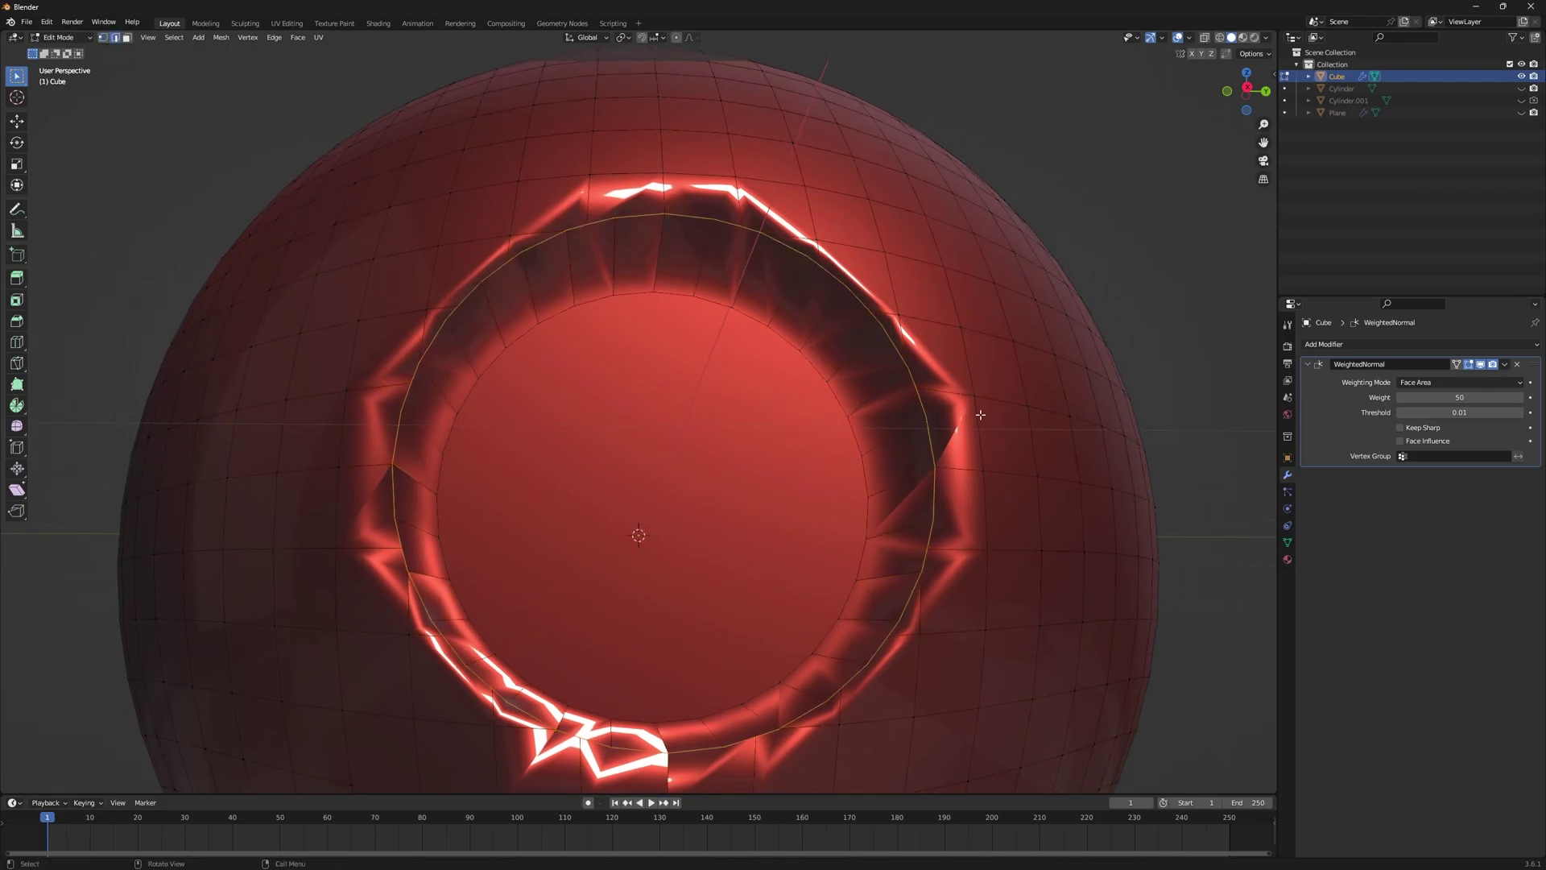
pyautogui.hotkey('ctrl', 'b')
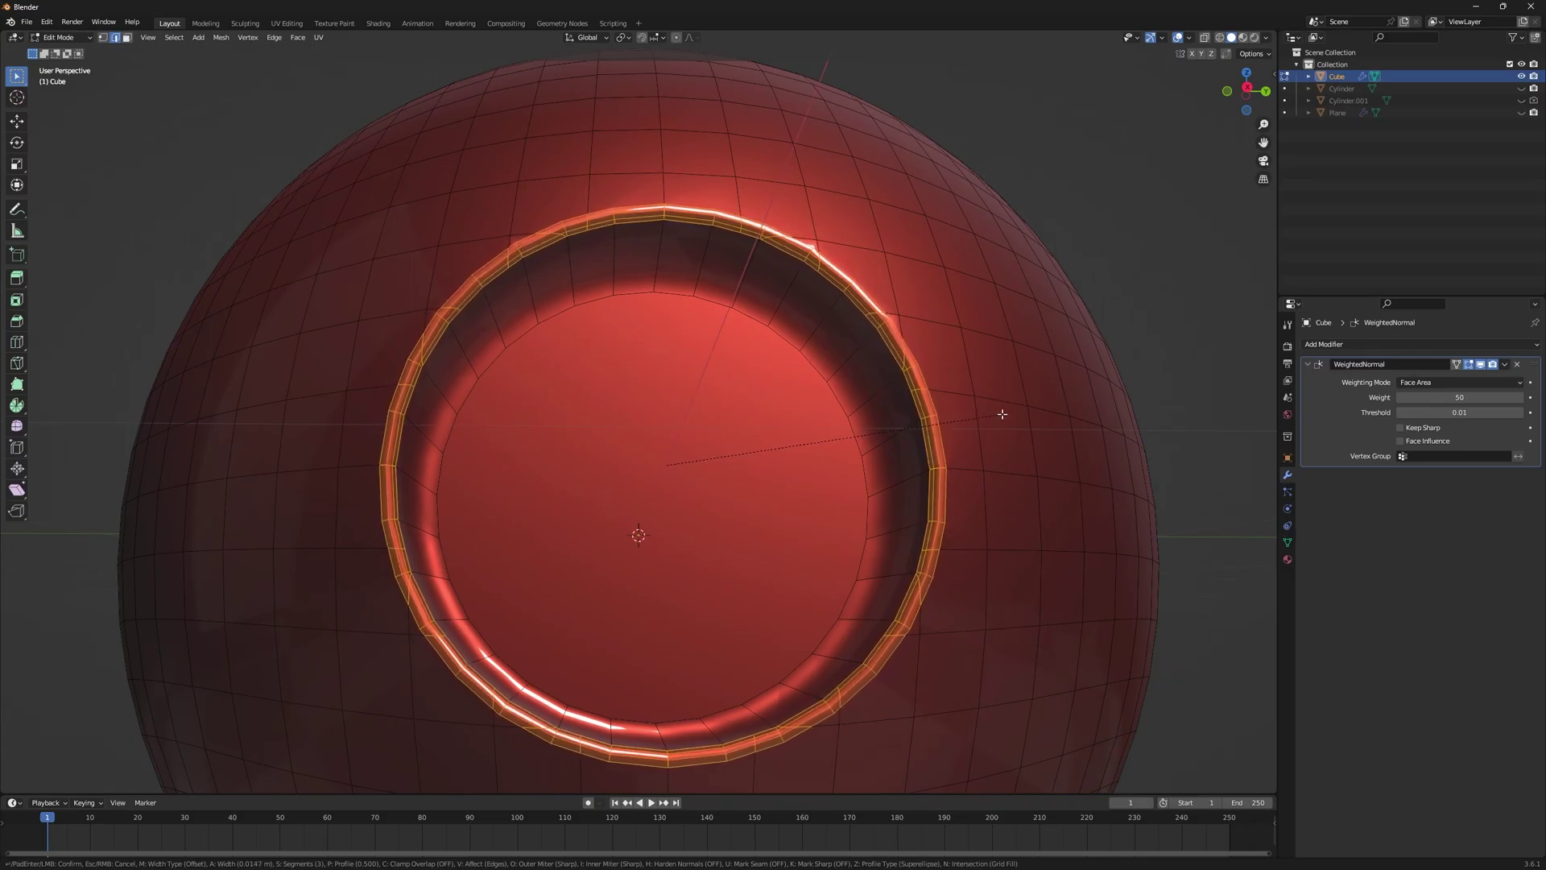
pyautogui.click(1002, 414)
# - Inset the floor face of the hole slightly and return to Object Mode
pyautogui.moveTo(1001, 414); pyautogui.dragTo(653, 361, button='middle')
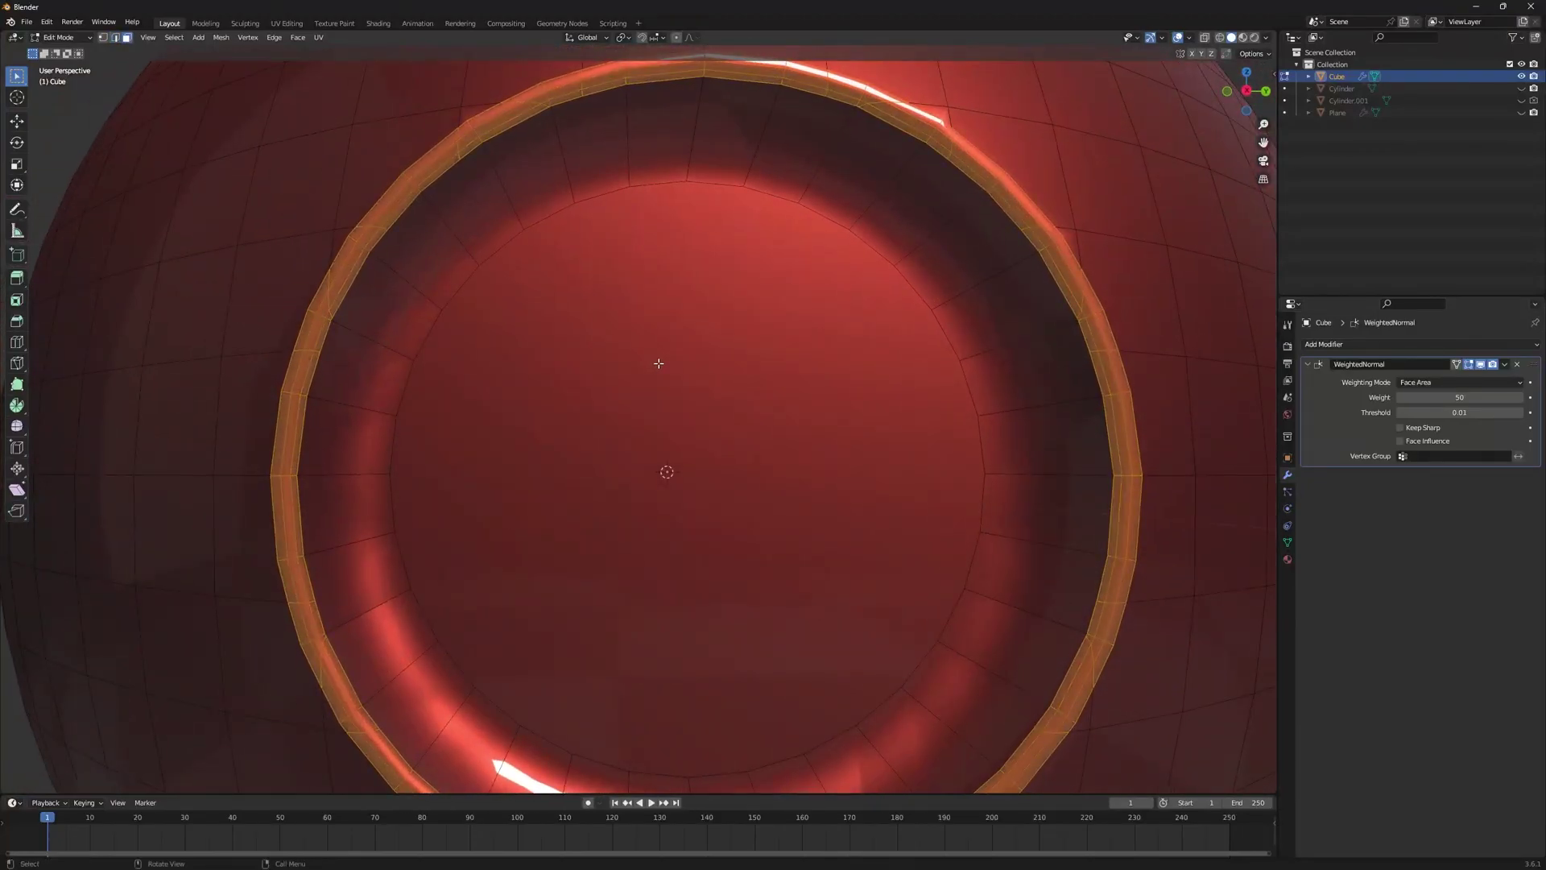
pyautogui.click(653, 361)
pyautogui.press('i')
pyautogui.click(926, 431)
pyautogui.moveTo(926, 431)
pyautogui.mouseDown(button='middle')
pyautogui.moveTo(649, 473)
pyautogui.moveTo(580, 310)
pyautogui.moveTo(638, 387)
pyautogui.moveTo(665, 365)
pyautogui.moveTo(676, 403)
pyautogui.moveTo(690, 341)
pyautogui.moveTo(709, 346)
pyautogui.moveTo(645, 390)
pyautogui.moveTo(701, 398)
pyautogui.moveTo(729, 350)
pyautogui.moveTo(691, 371)
pyautogui.moveTo(662, 345)
pyautogui.mouseUp(button='middle')
pyautogui.press('Tab')
pyautogui.press('Tab')
pyautogui.press('Tab')
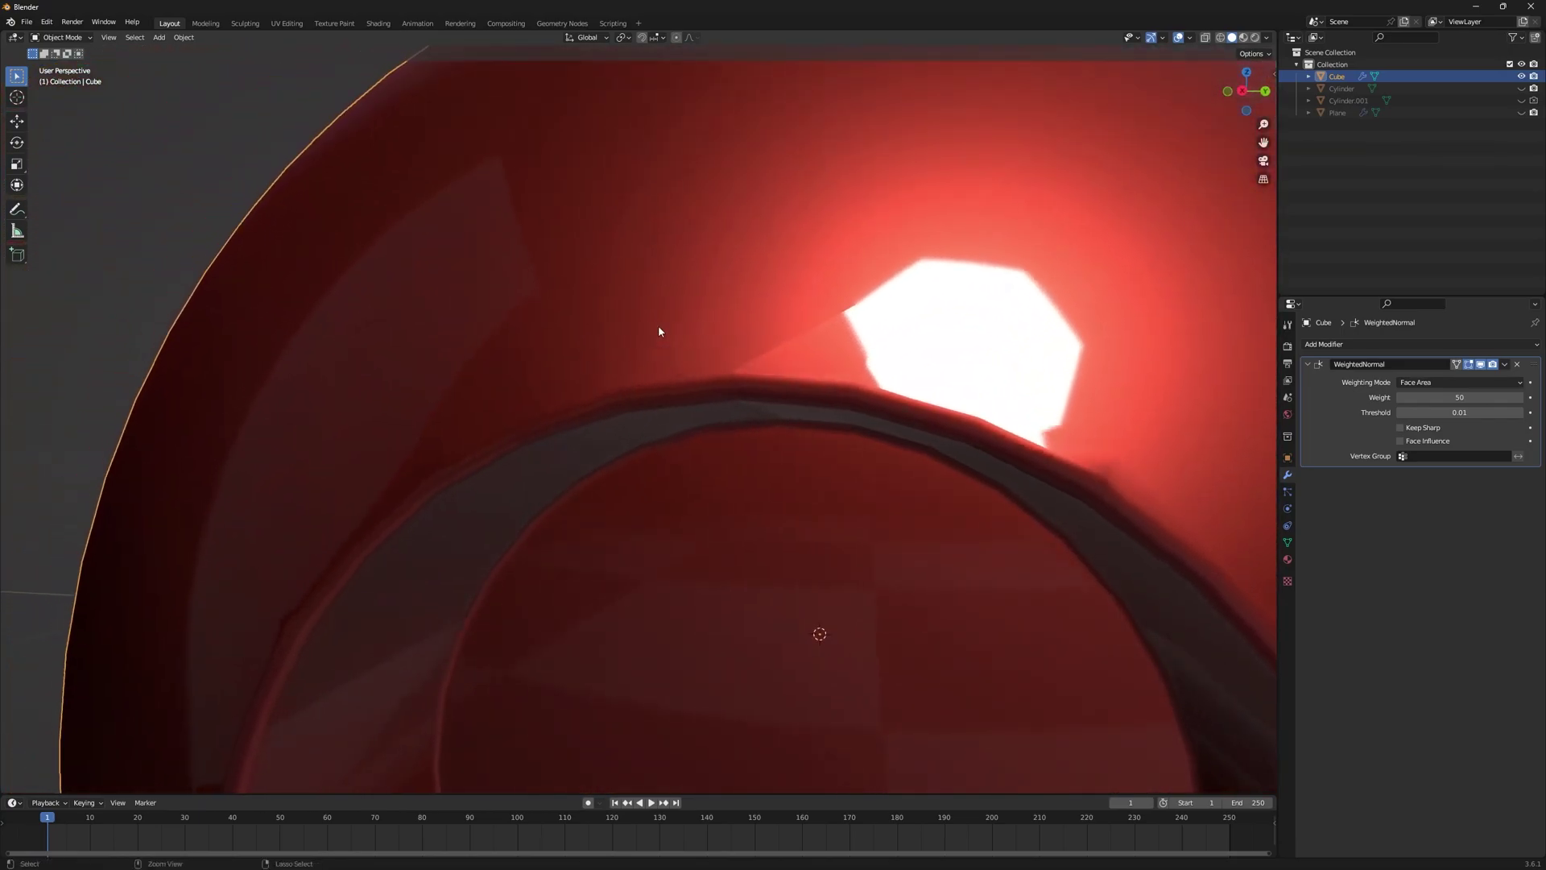
# - Add a new cube around the cut sphere, subdivide it with a level 4 Subdivision modifier, and apply the modifier
pyautogui.scroll(-6, 676, 402)
pyautogui.moveTo(581, 389); pyautogui.dragTo(645, 427, button='middle')
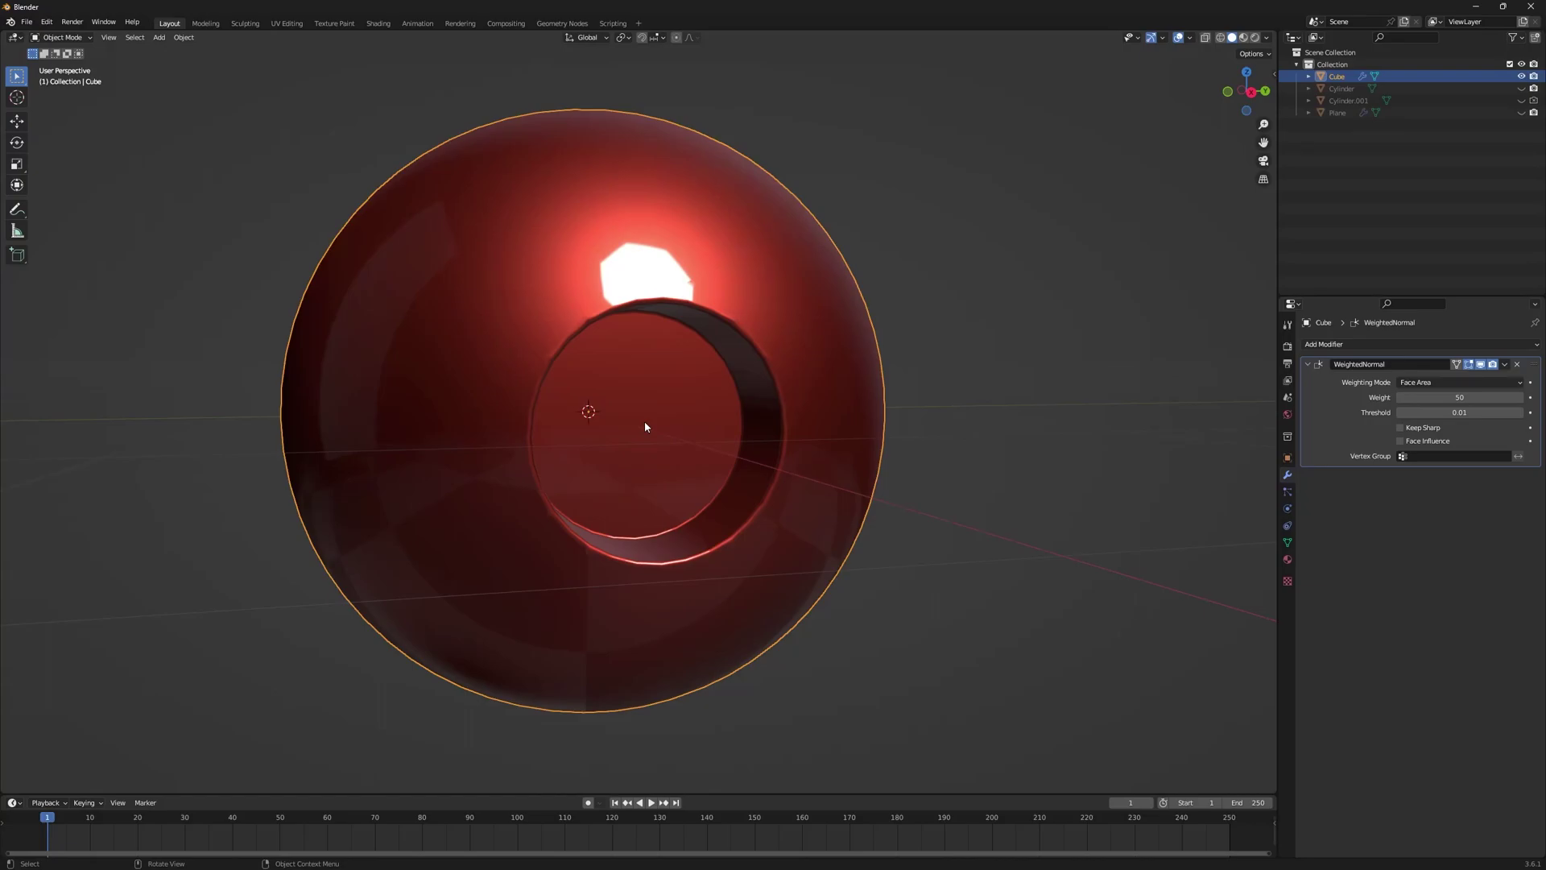
pyautogui.moveTo(645, 426); pyautogui.dragTo(728, 375, button='middle')
pyautogui.scroll(-4, 644, 340)
pyautogui.hotkey('shift', 'a')
pyautogui.moveTo(640, 317)
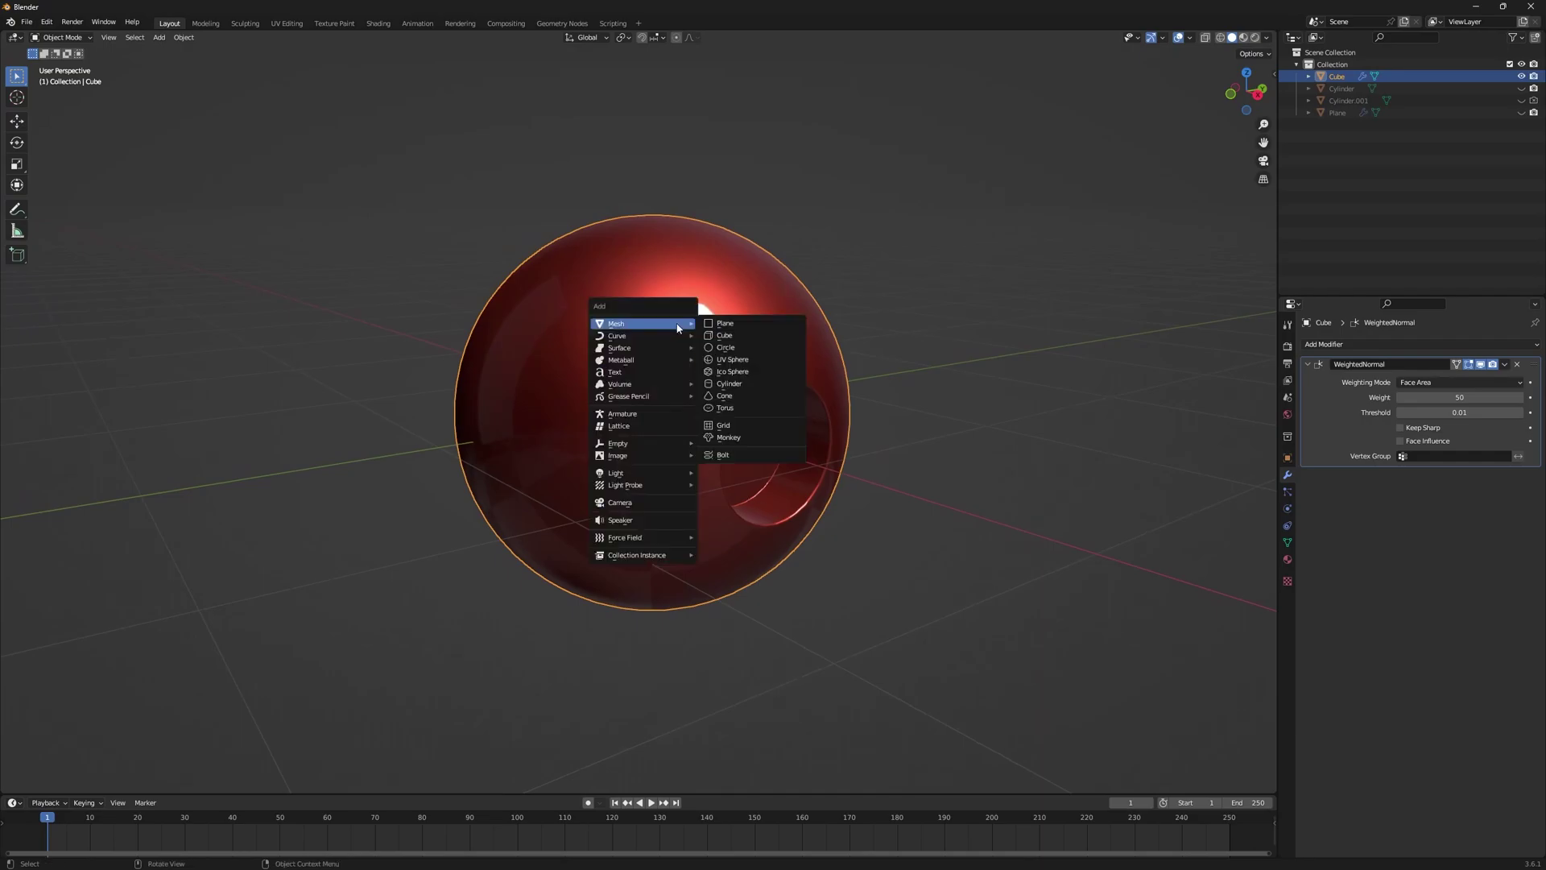
pyautogui.click(745, 342)
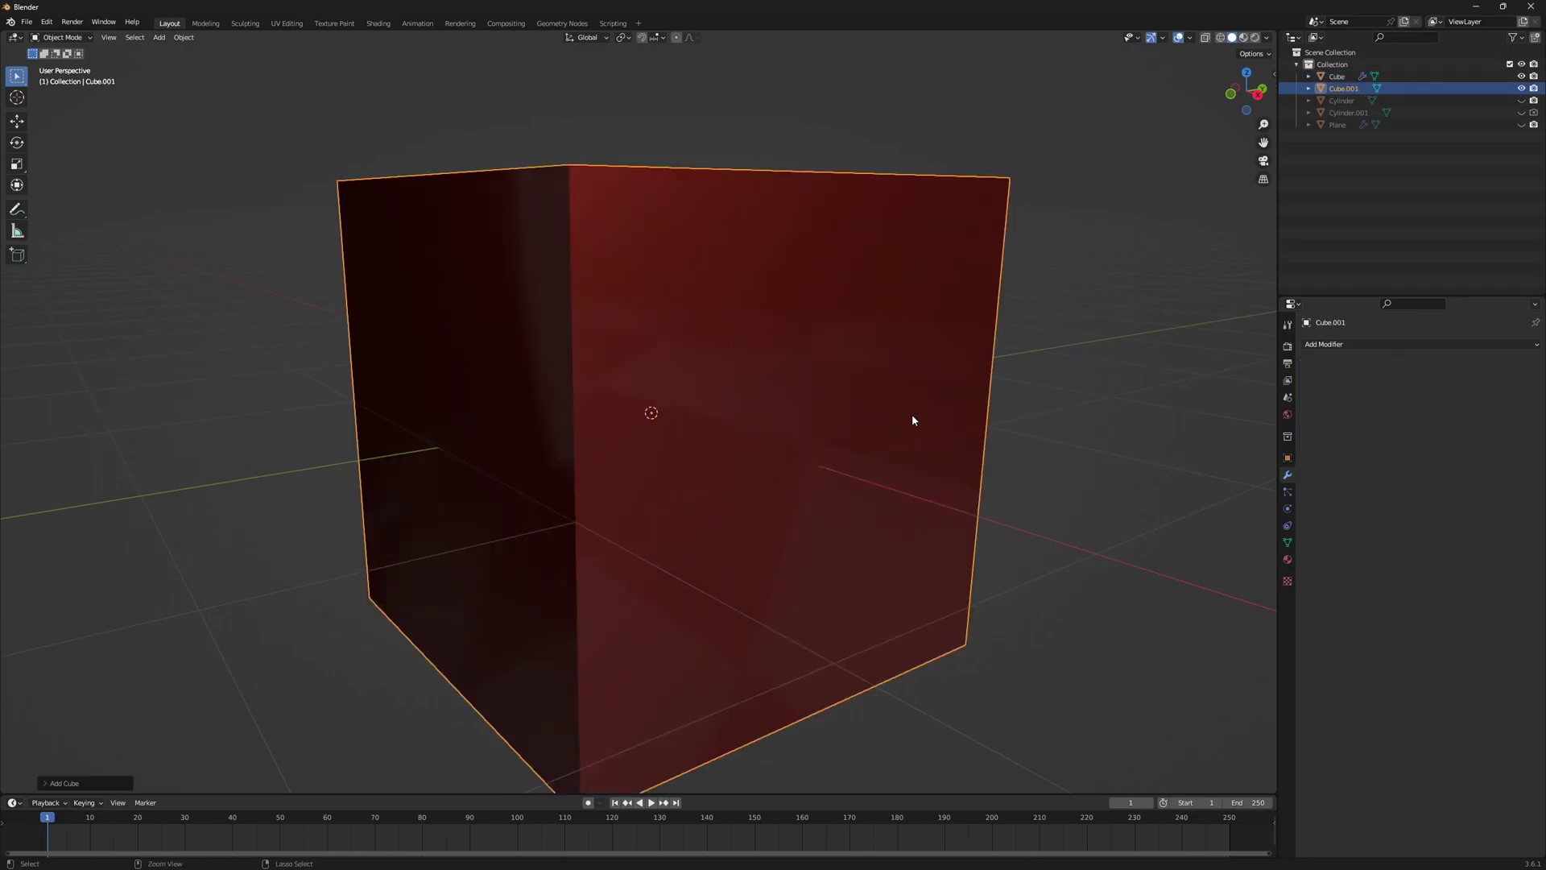
pyautogui.hotkey('ctrl', '2')
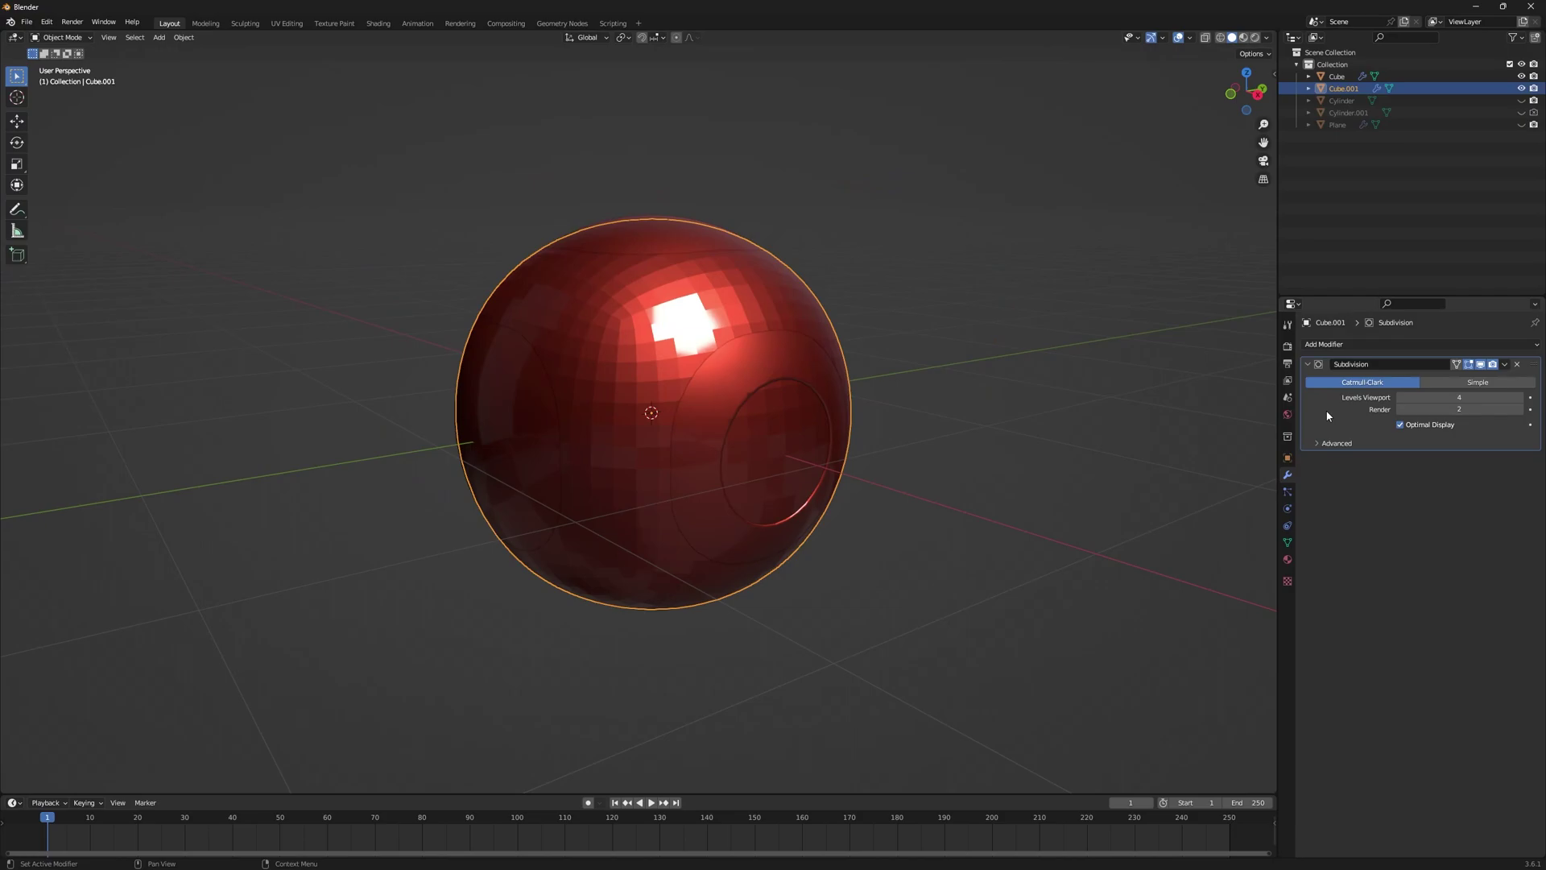
pyautogui.hotkey('ctrl', 'a')
# - Make the subdivided cube perfectly round with a Sphere-shaped Cast modifier at factor 1, and apply the modifier
pyautogui.click(1350, 345)
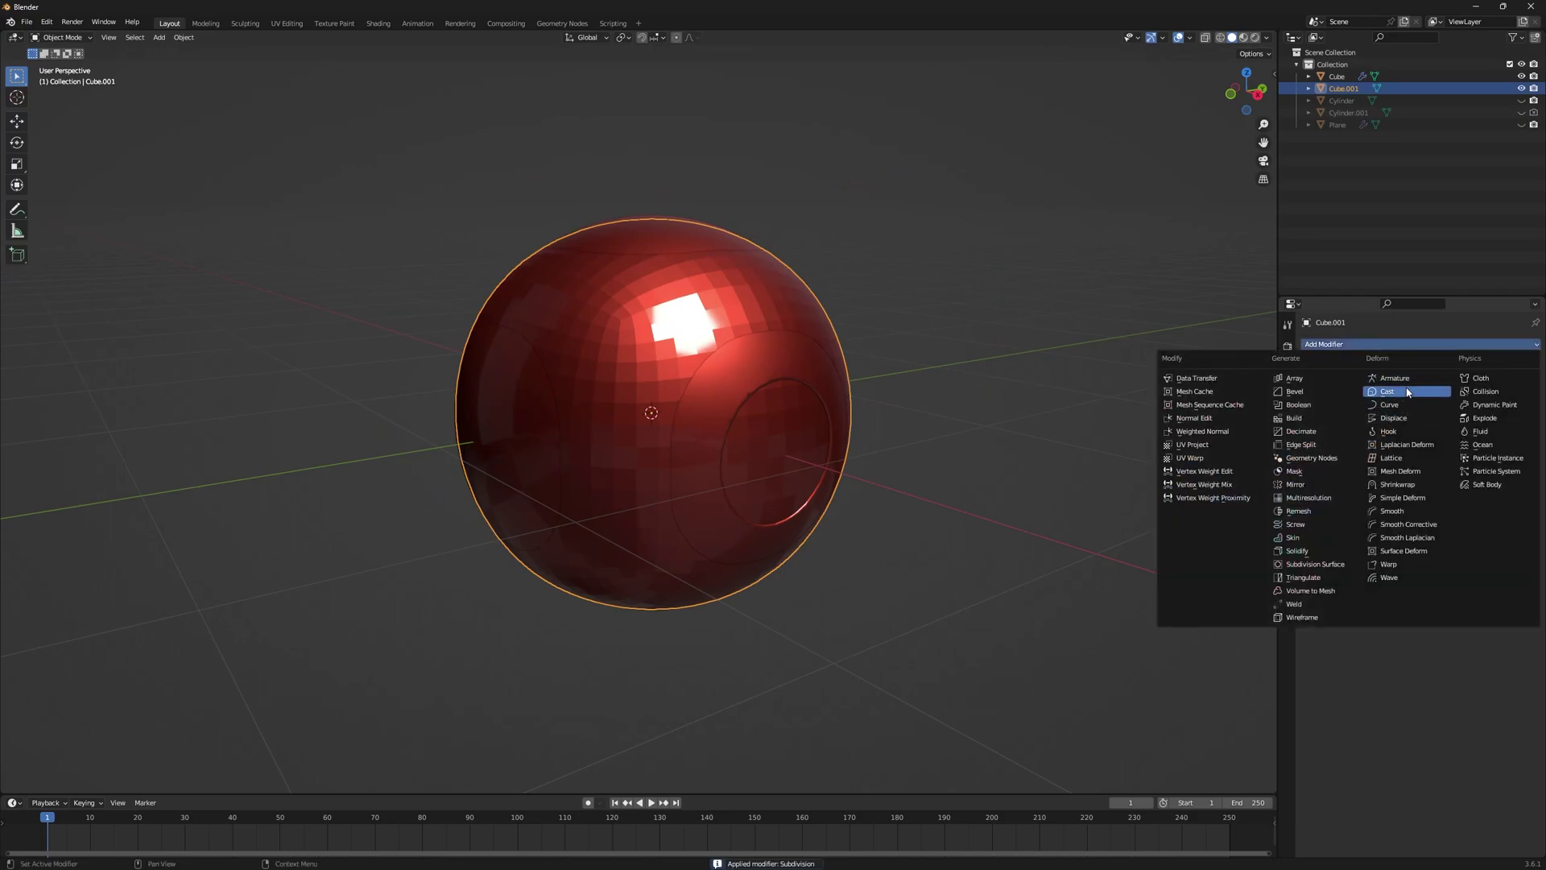
pyautogui.click(1435, 392)
pyautogui.click(1431, 413)
pyautogui.write('1')
pyautogui.press('Return')
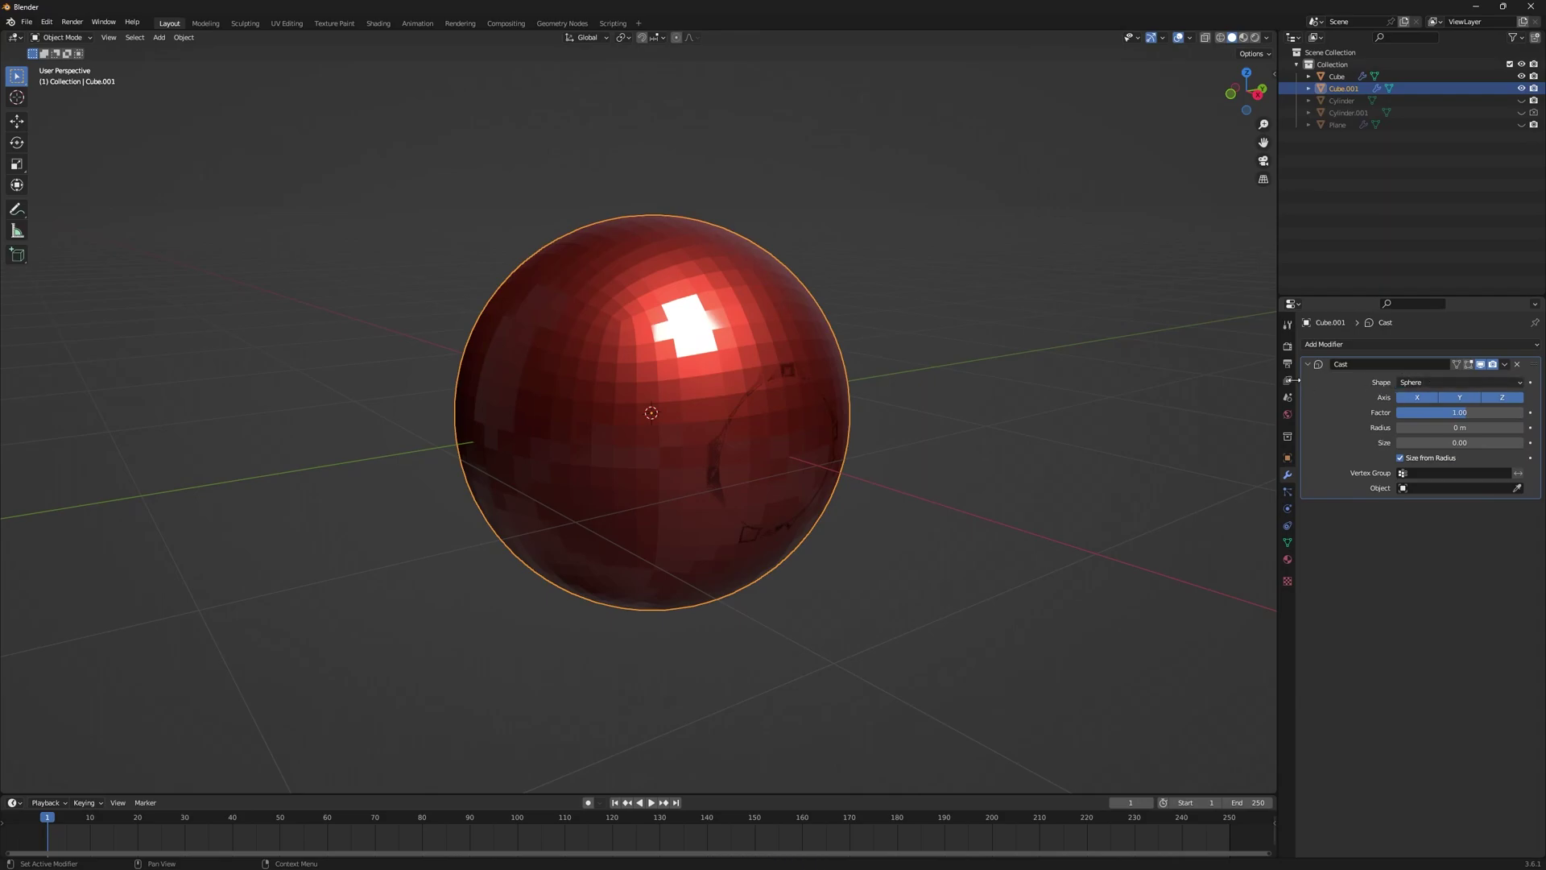
pyautogui.hotkey('ctrl', 'a')
# - Apply Shade Auto Smooth to the new uncut sphere and isolate it in Local View
pyautogui.rightClick(754, 337)
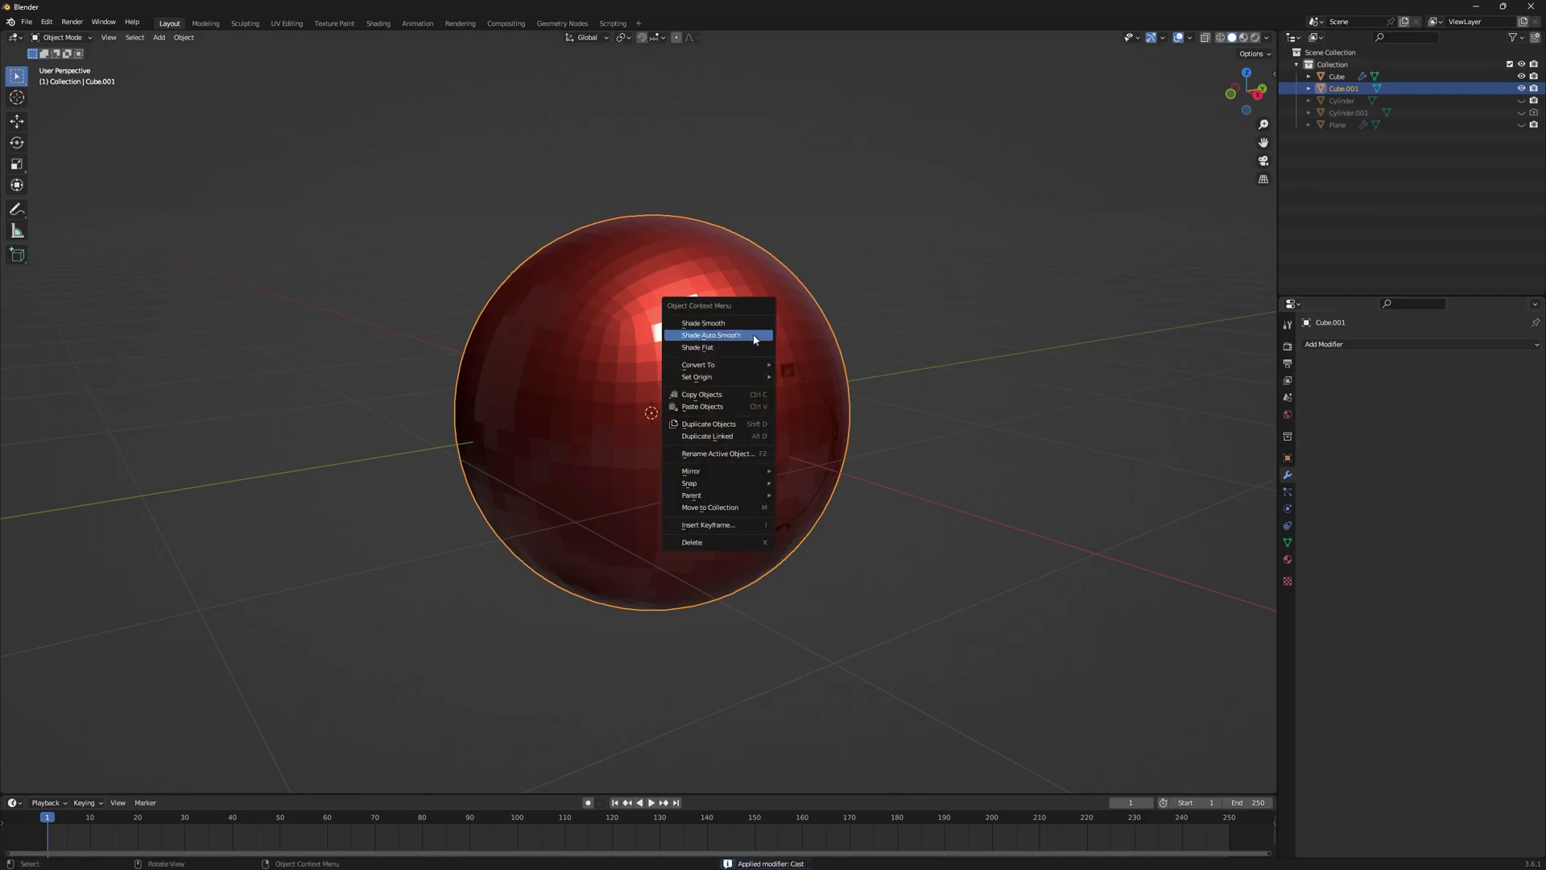
pyautogui.click(754, 335)
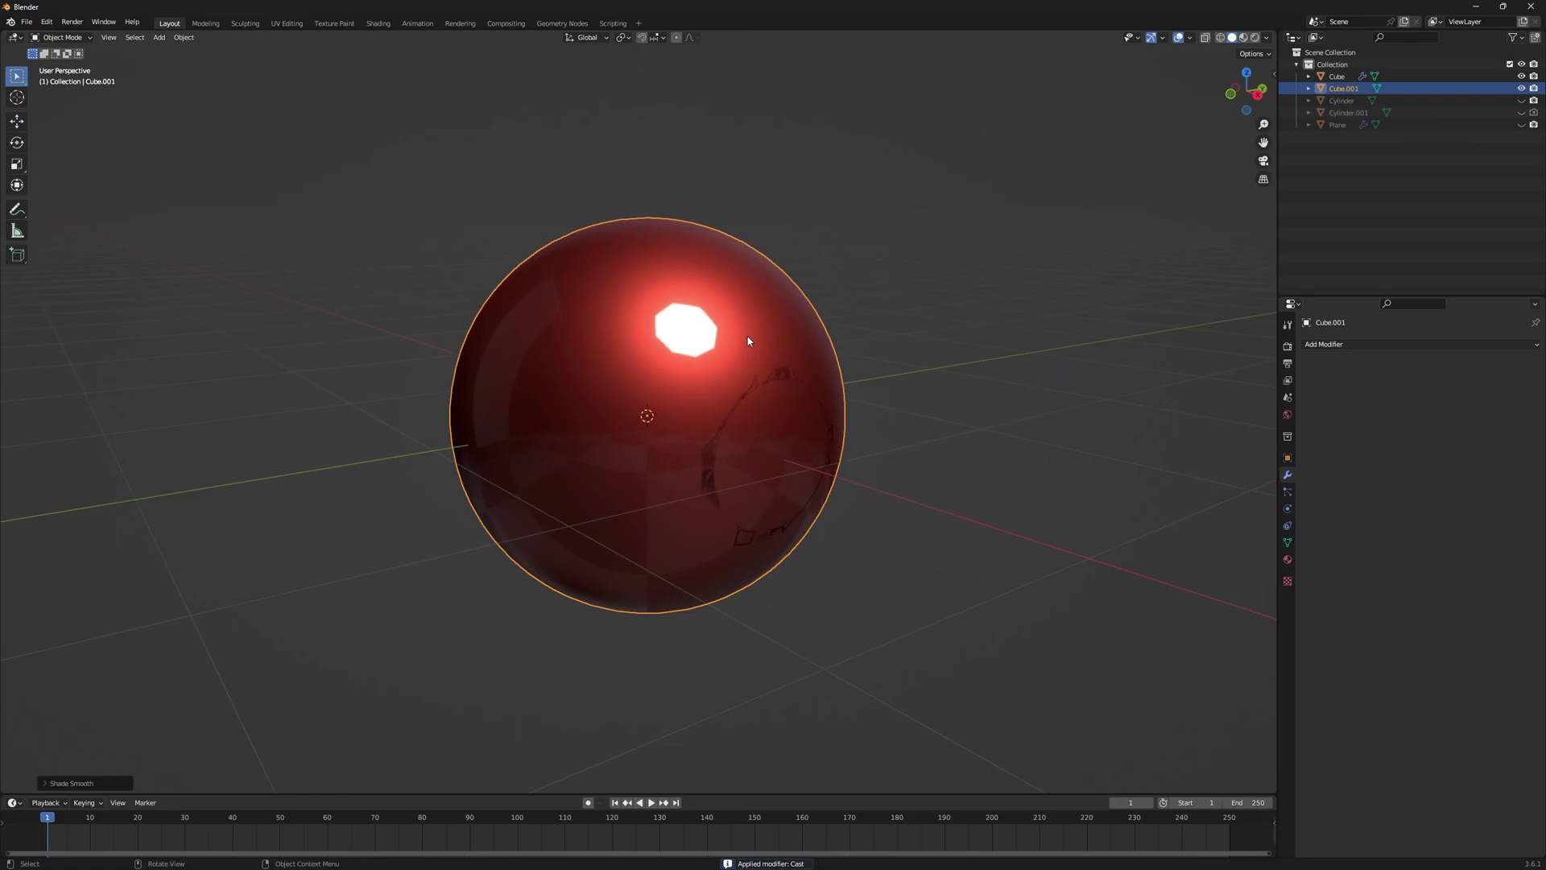
pyautogui.press('/')
pyautogui.moveTo(666, 391); pyautogui.dragTo(642, 297, button='middle')
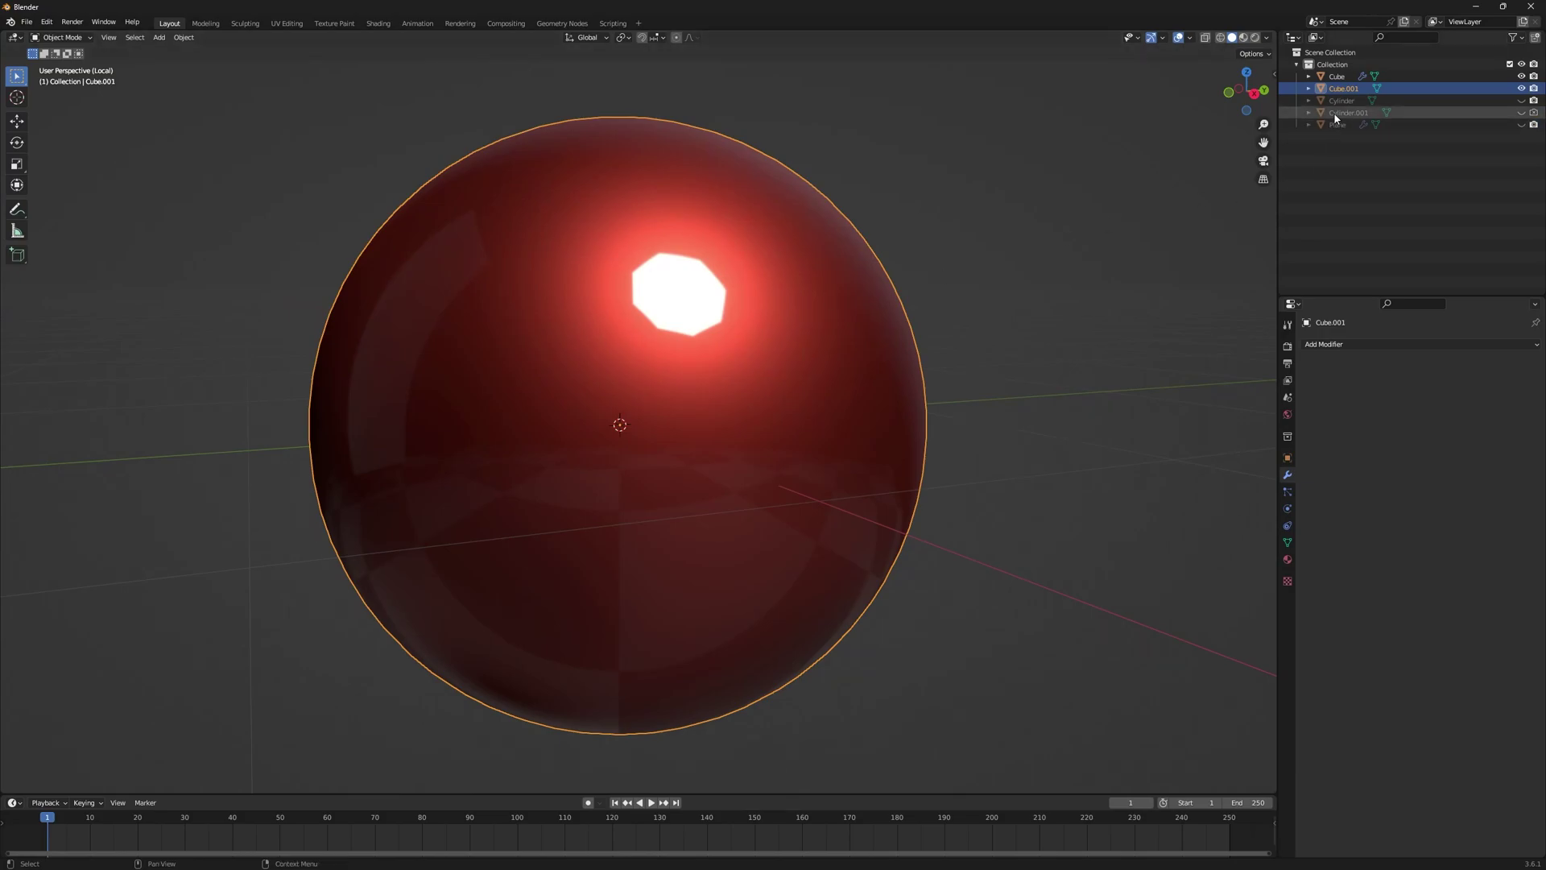
# - Rename the uncut sphere to "for normal transfer", leave Local View, and hide it
pyautogui.doubleClick(1343, 88)
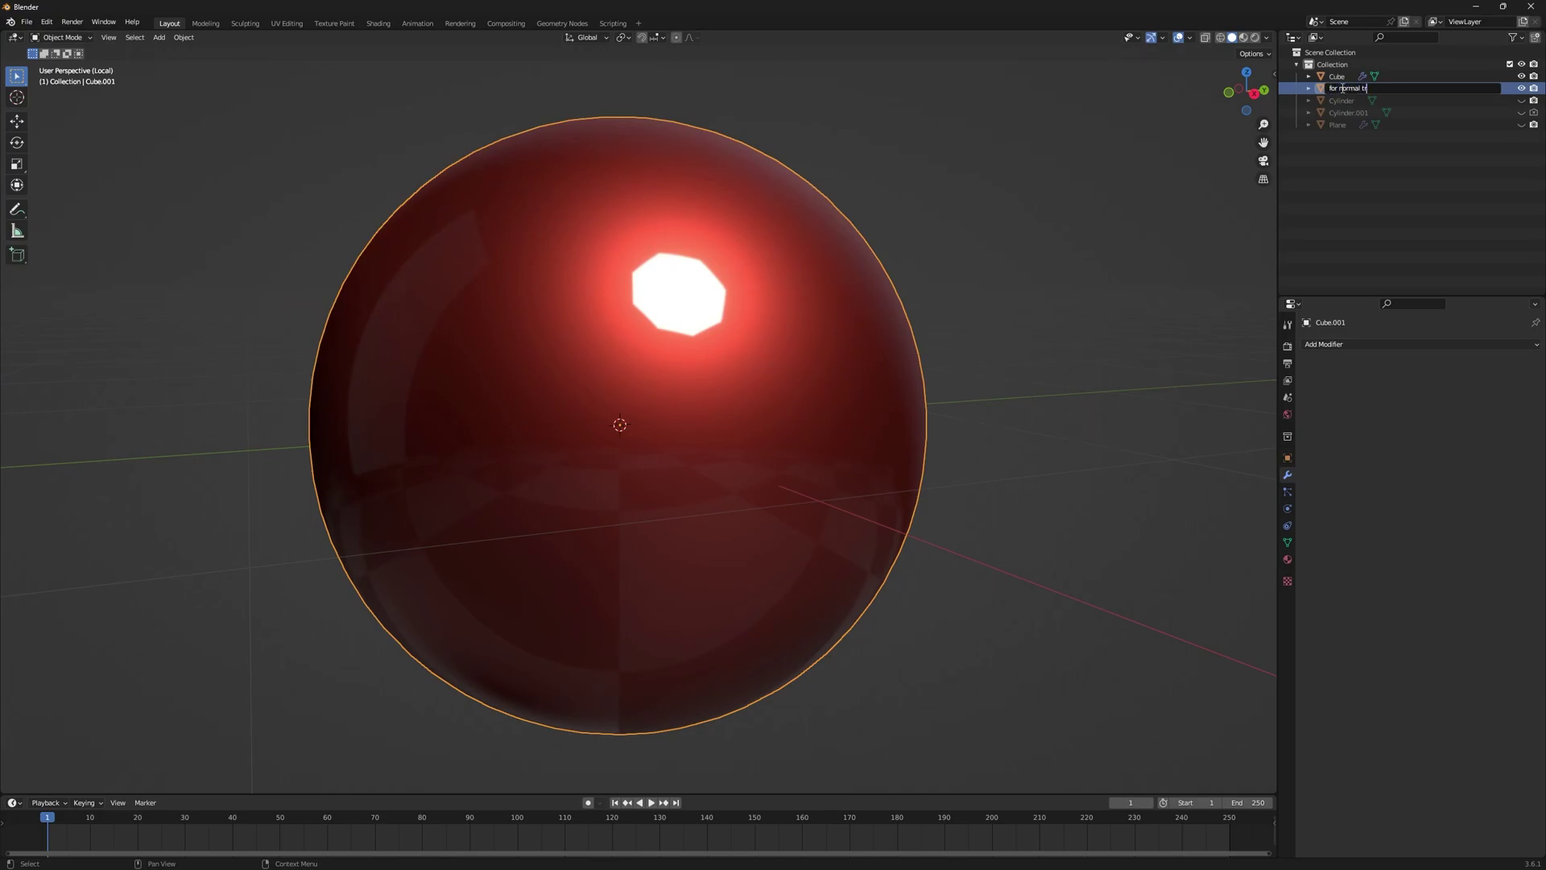
pyautogui.write('for normal transfer')
pyautogui.press('Return')
pyautogui.press('KP_Divide')
pyautogui.press('h')
# - Select the cut sphere and examine the shading around its hole
pyautogui.scroll(2, 786, 459)
pyautogui.moveTo(786, 459); pyautogui.dragTo(697, 329, button='middle')
pyautogui.click(740, 407)
pyautogui.moveTo(740, 406); pyautogui.dragTo(585, 297, button='middle')
pyautogui.scroll(4, 585, 297)
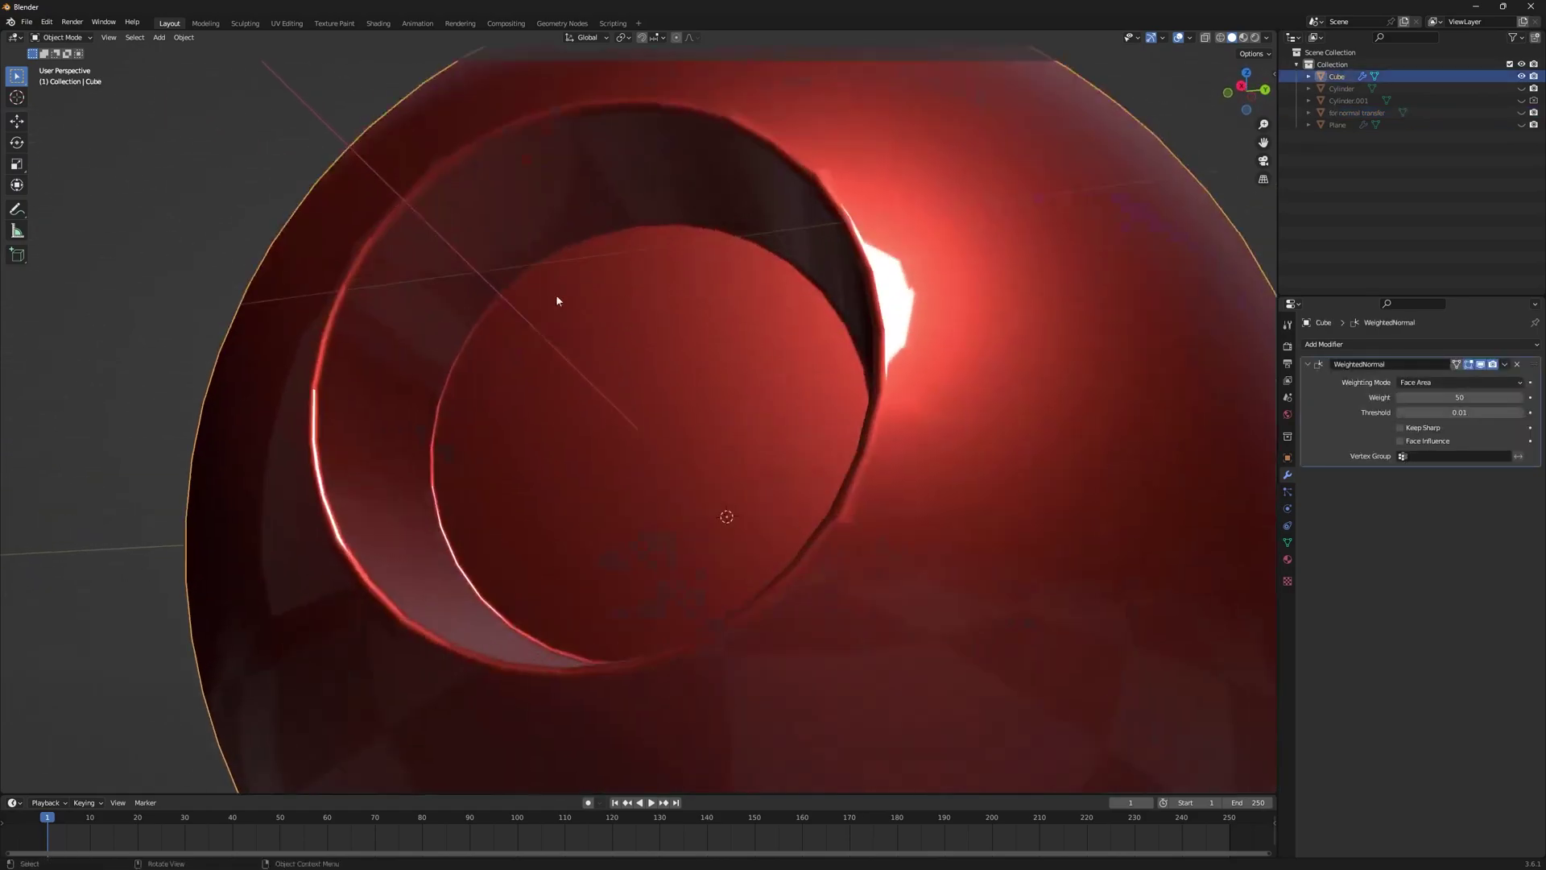
pyautogui.scroll(-5, 585, 301)
pyautogui.moveTo(625, 349); pyautogui.dragTo(684, 351, button='middle')
# - Select a face loop on the hole's bevel in Edit Mode and grow the selection onto the surrounding sphere faces and hole wall
pyautogui.press('Tab')
pyautogui.scroll(3, 625, 310)
pyautogui.press('3')
pyautogui.scroll(3, 673, 430)
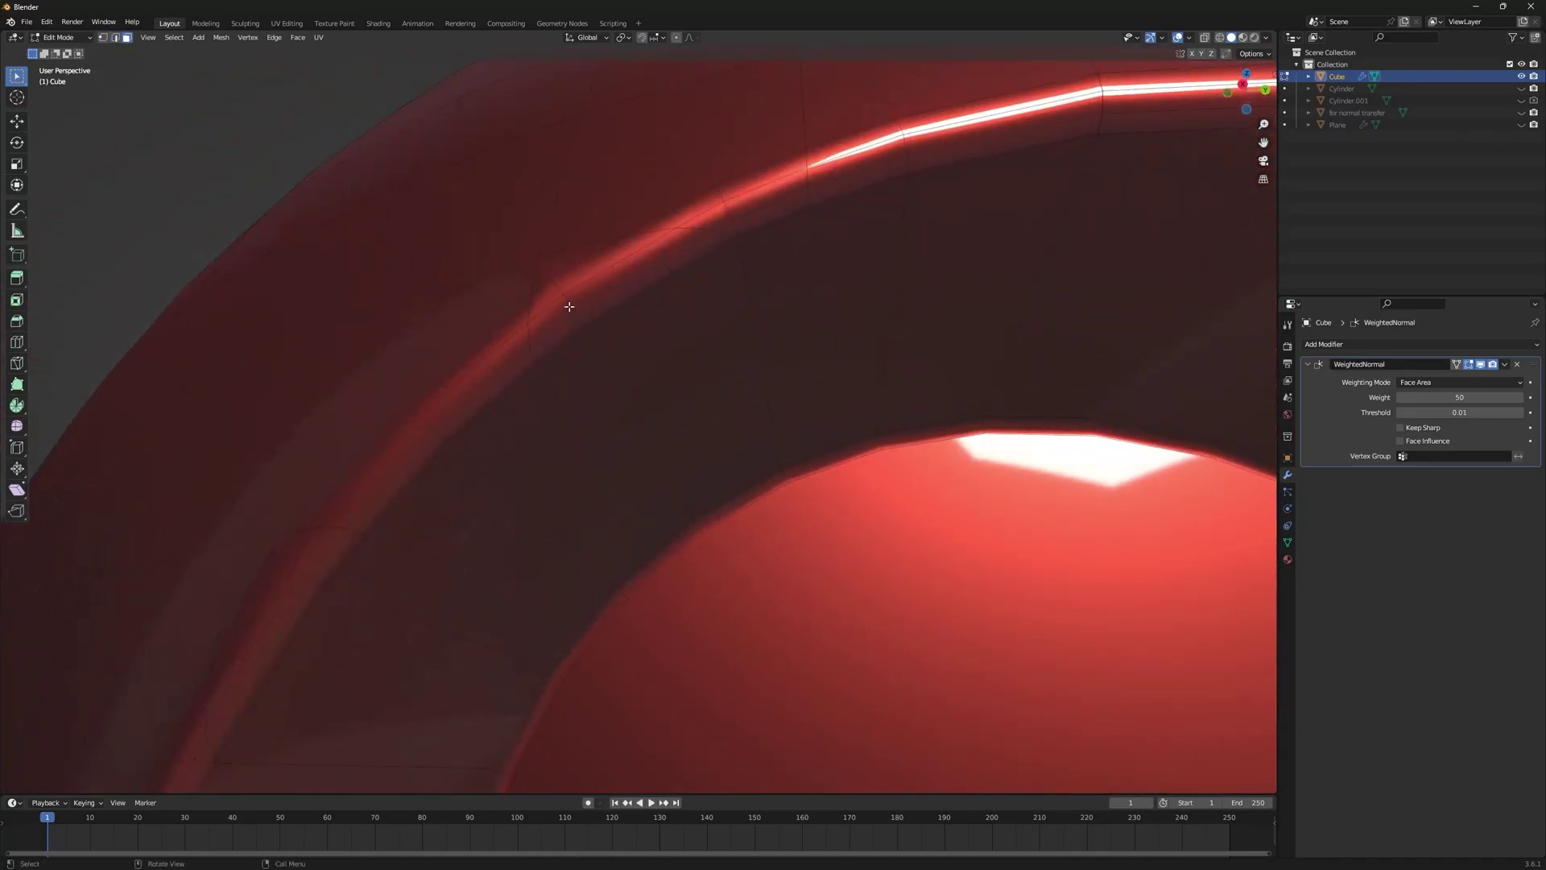
pyautogui.keyDown('alt'); pyautogui.click(570, 306); pyautogui.keyUp('alt')
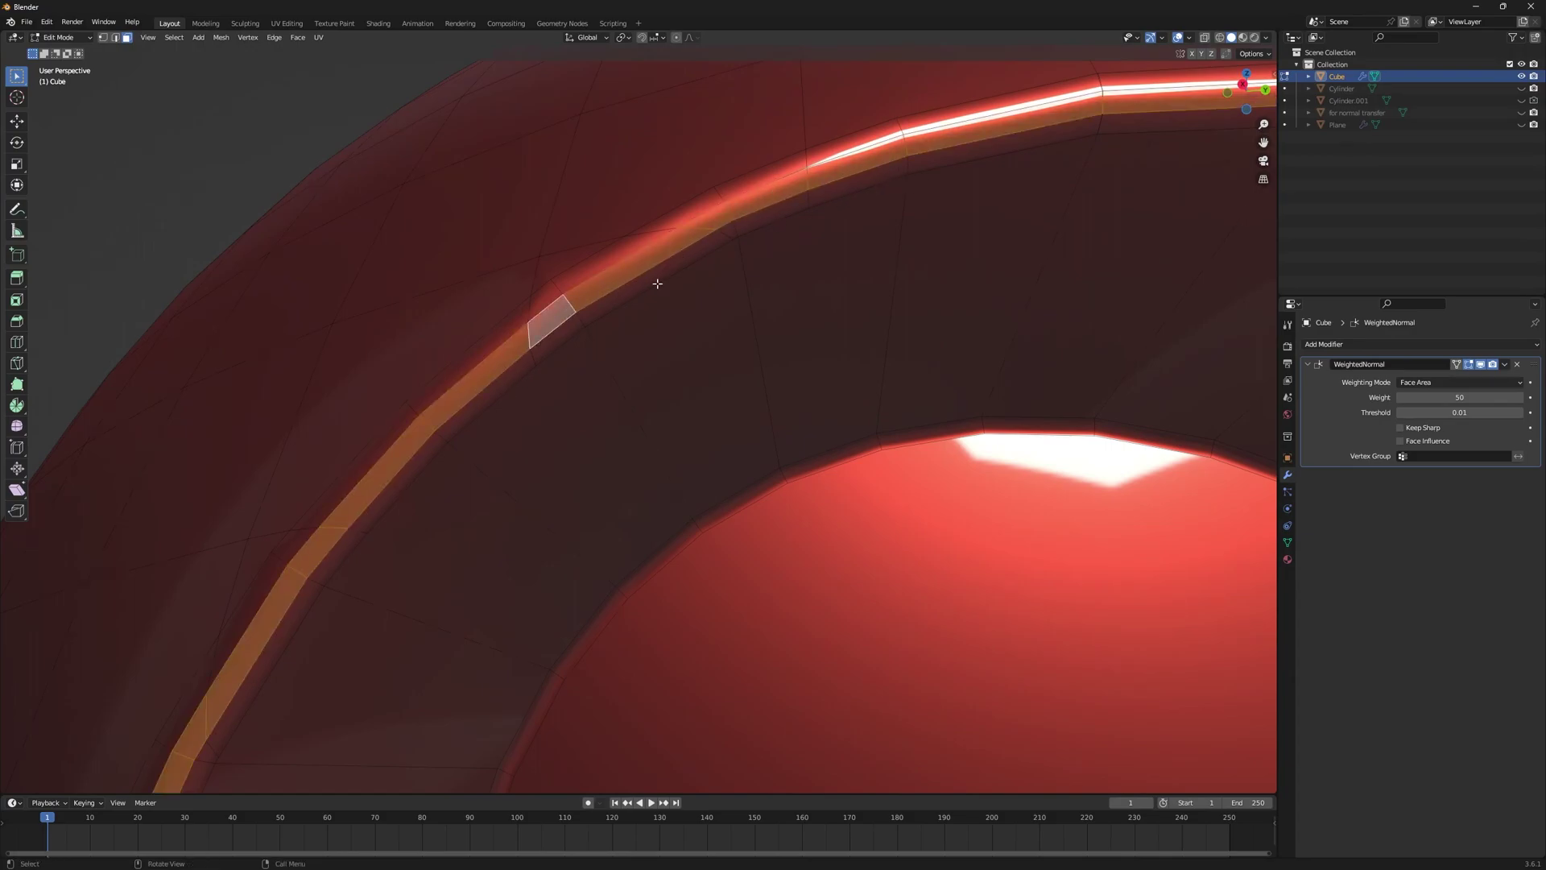
pyautogui.press('ctrl+KP_Add')
pyautogui.press('ctrl+KP_Add')
pyautogui.press('ctrl+KP_Add')
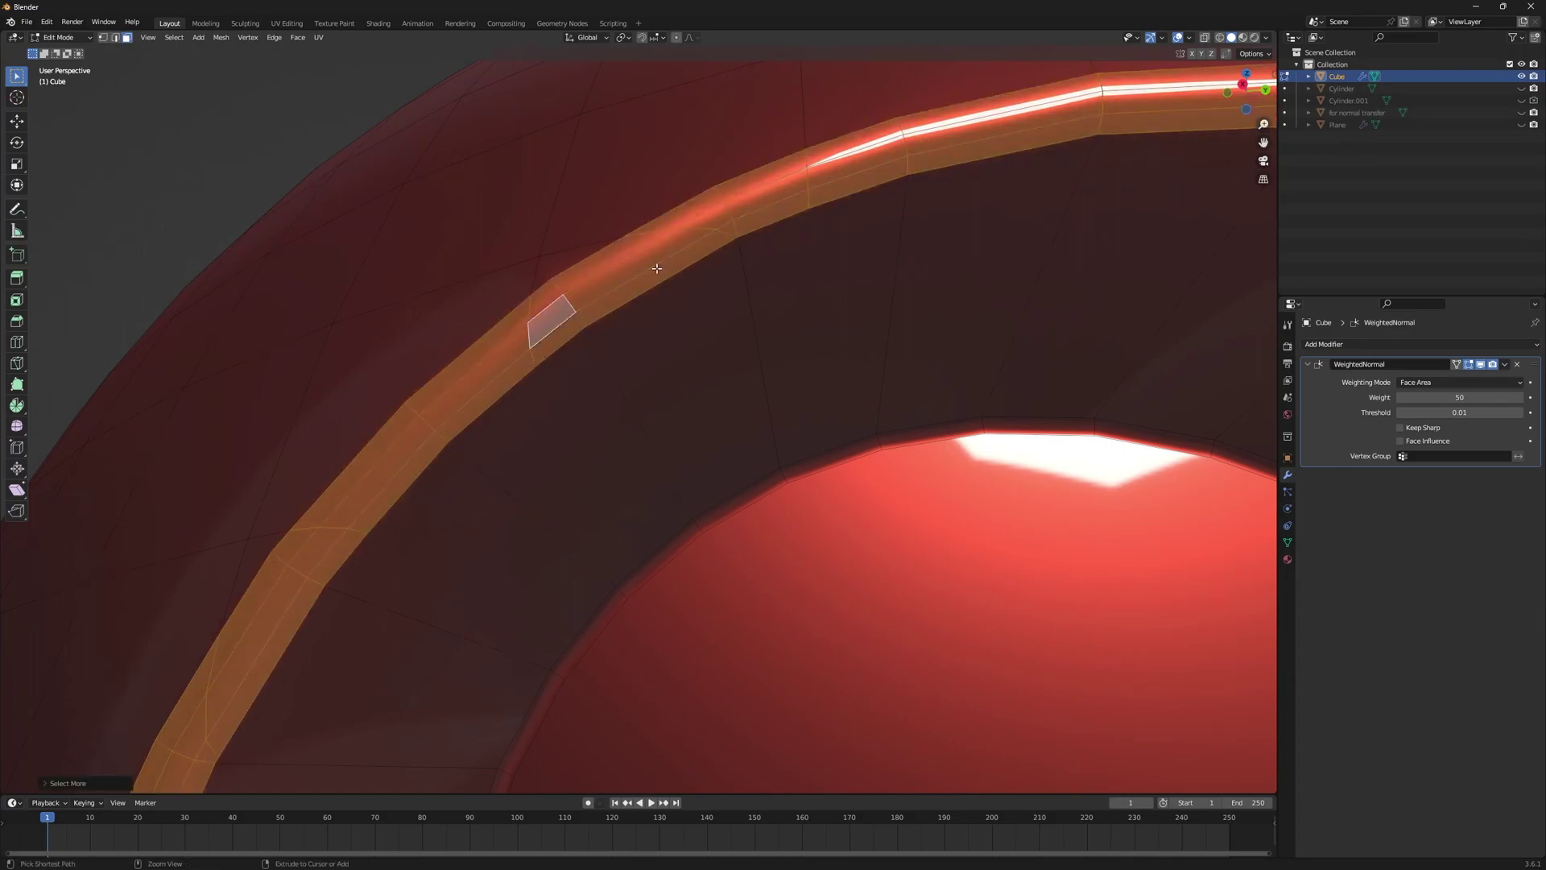
pyautogui.press('ctrl+KP_Add')
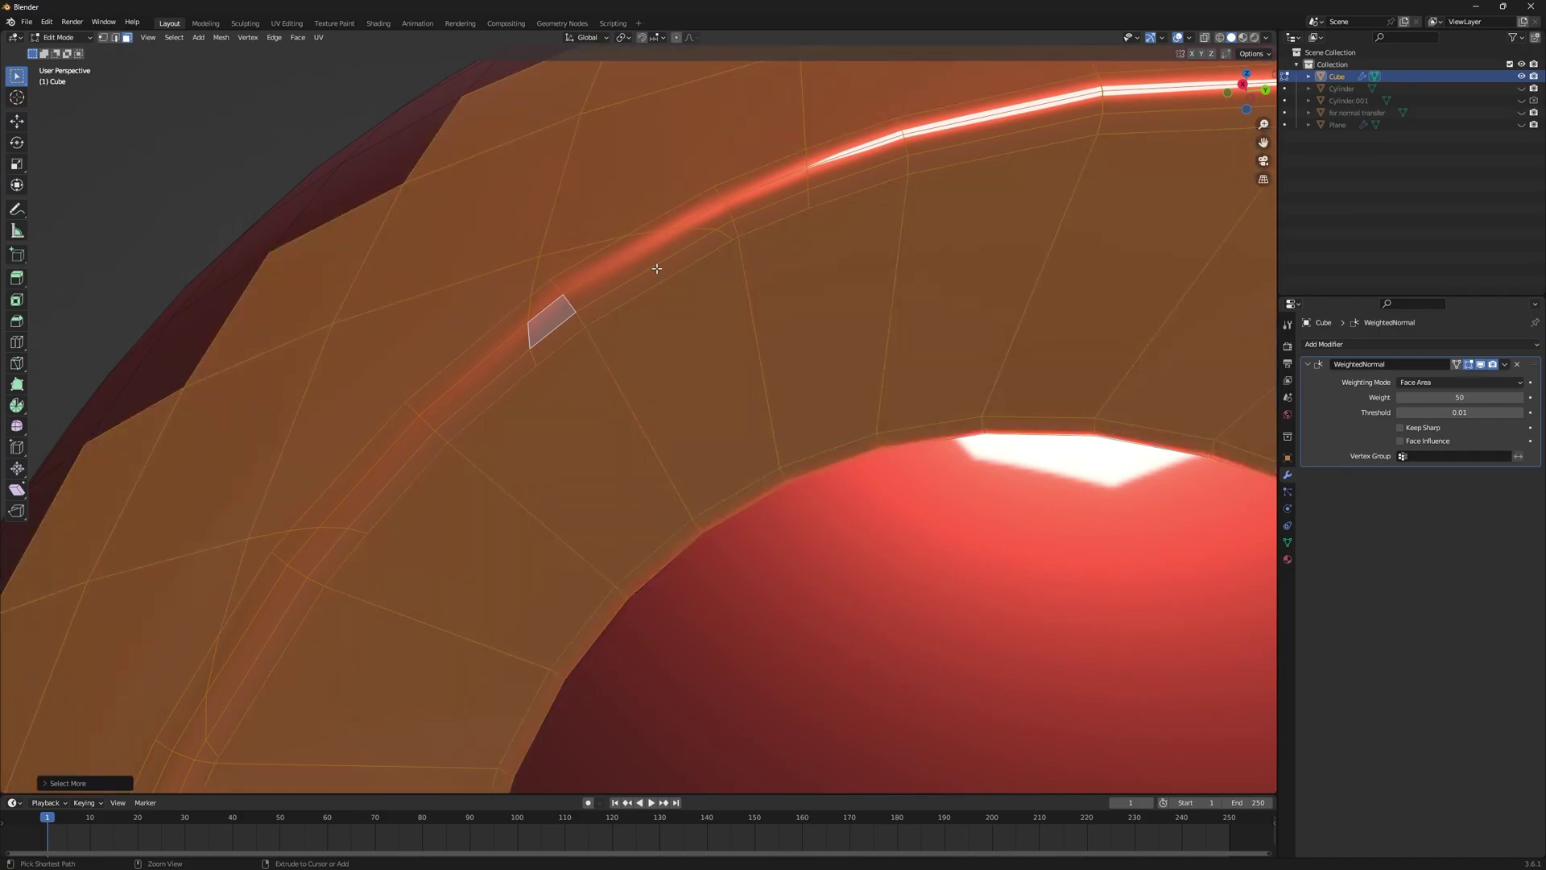
# - Deselect the narrow bevel face loops around the hole's outer rim
pyautogui.scroll(-8, 684, 346)
pyautogui.moveTo(717, 367); pyautogui.dragTo(915, 334, button='middle')
pyautogui.scroll(3, 693, 390)
pyautogui.moveTo(836, 363); pyautogui.dragTo(655, 390, button='middle')
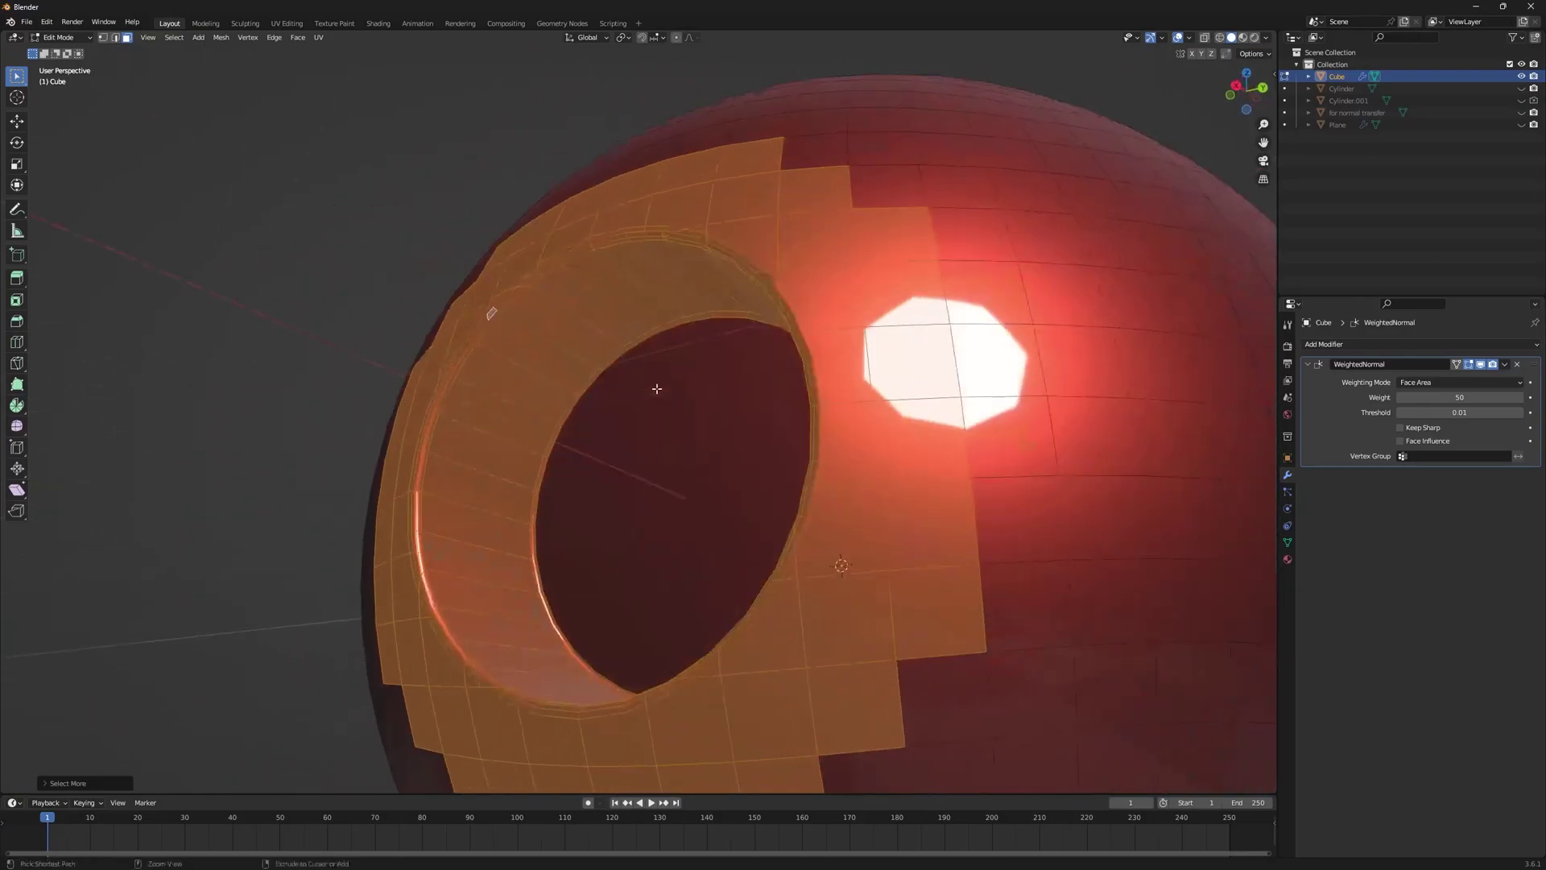
pyautogui.scroll(3, 596, 362)
pyautogui.keyDown('shift'); pyautogui.moveTo(564, 354); pyautogui.dragTo(722, 396, button='middle'); pyautogui.keyUp('shift')
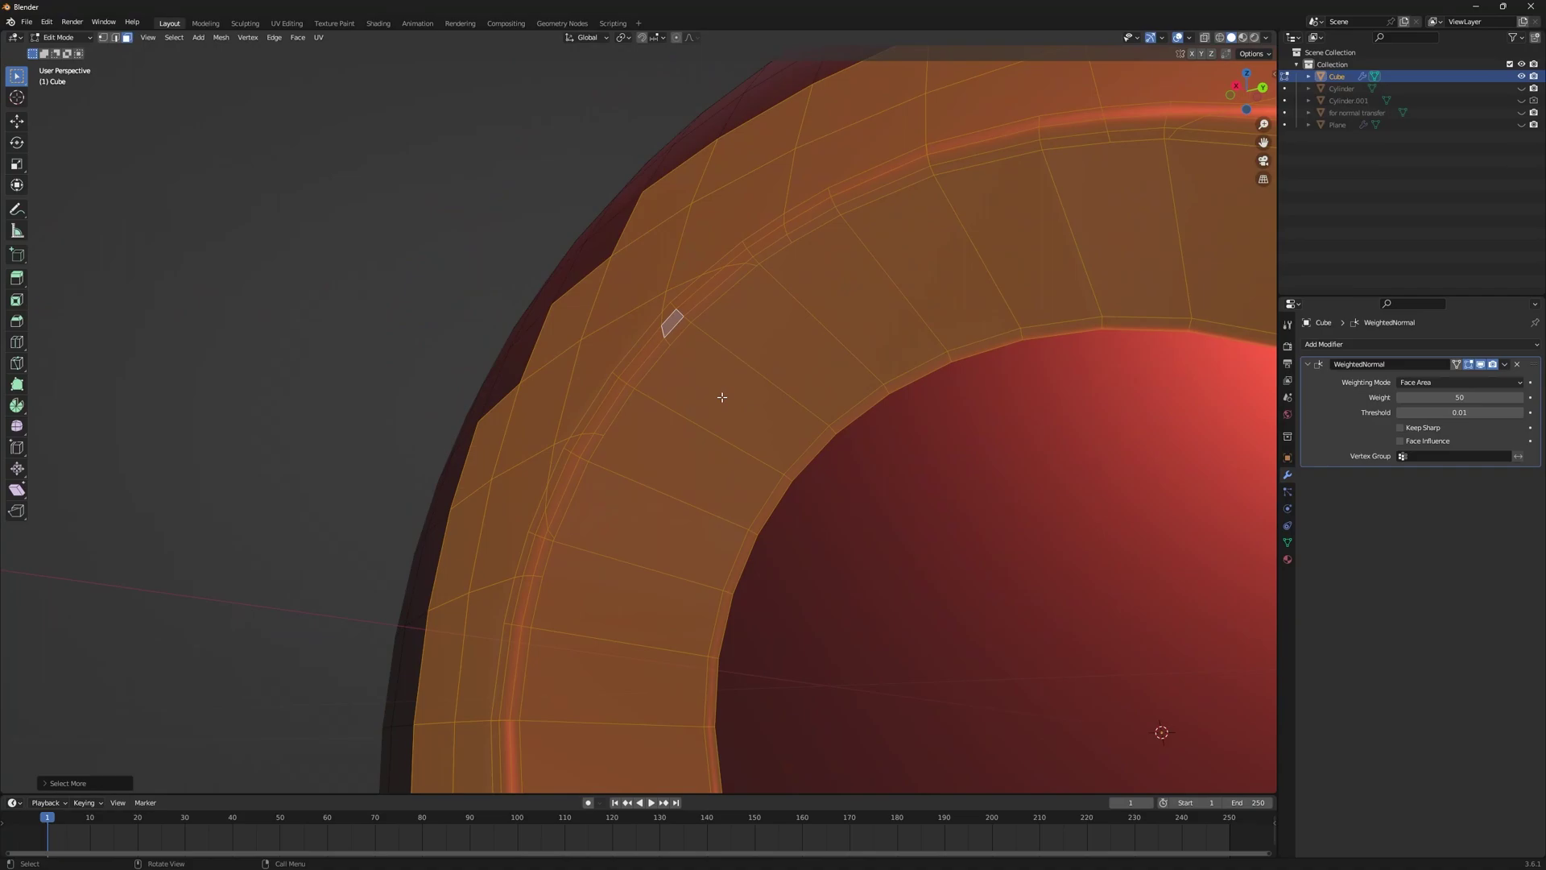
pyautogui.keyDown('alt'); pyautogui.keyDown('shift'); pyautogui.click(687, 320); pyautogui.keyUp('shift'); pyautogui.keyUp('alt')
pyautogui.keyDown('alt'); pyautogui.keyDown('shift'); pyautogui.click(680, 312); pyautogui.keyUp('shift'); pyautogui.keyUp('alt')
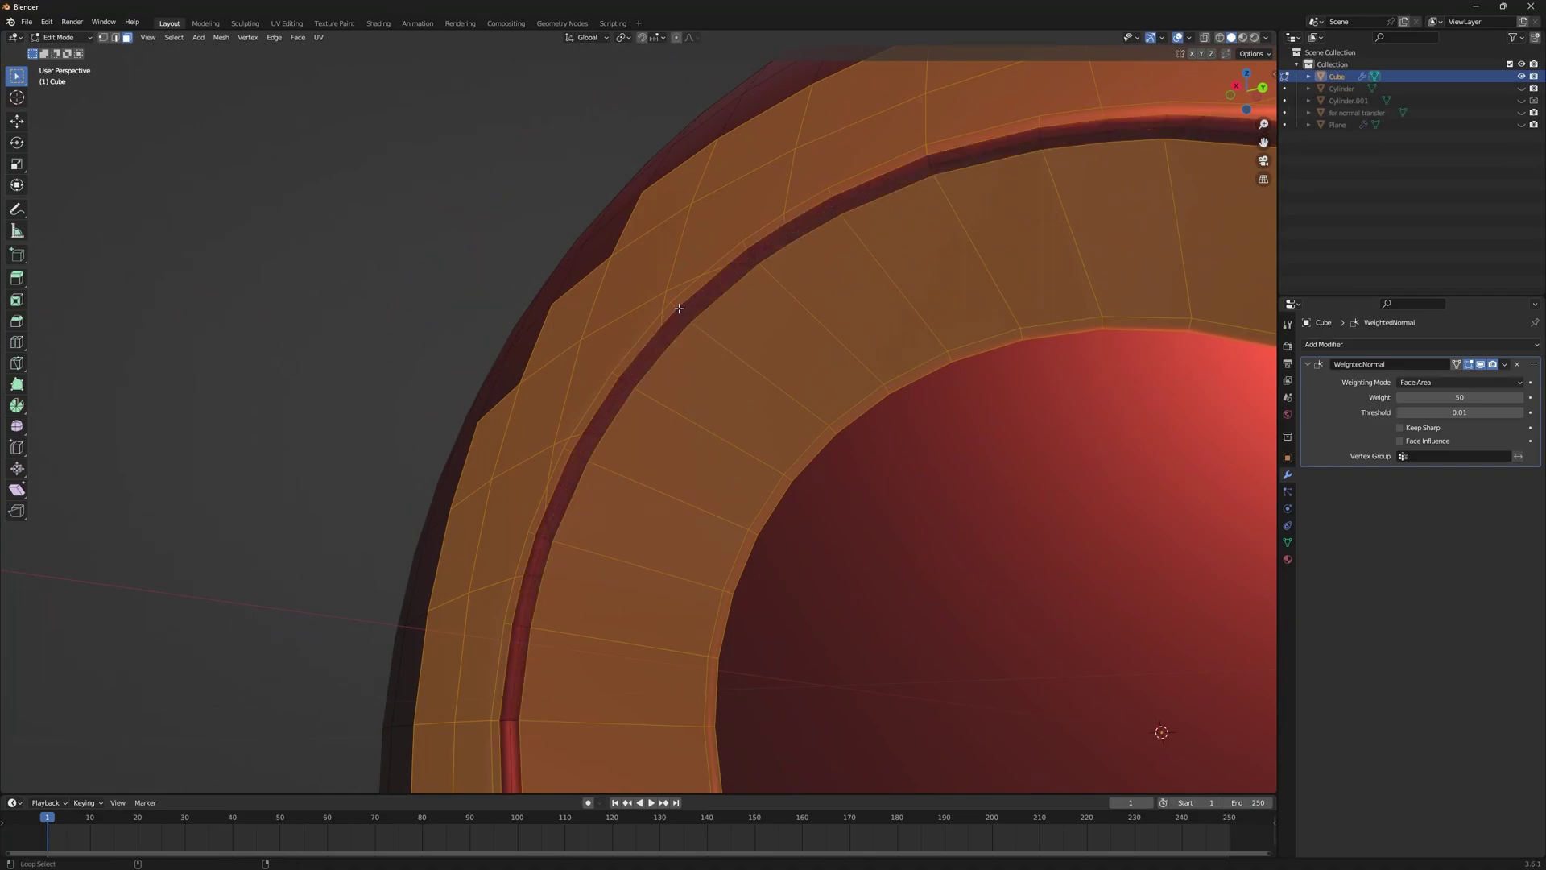
pyautogui.keyDown('alt'); pyautogui.keyDown('shift'); pyautogui.click(659, 318); pyautogui.keyUp('shift'); pyautogui.keyUp('alt')
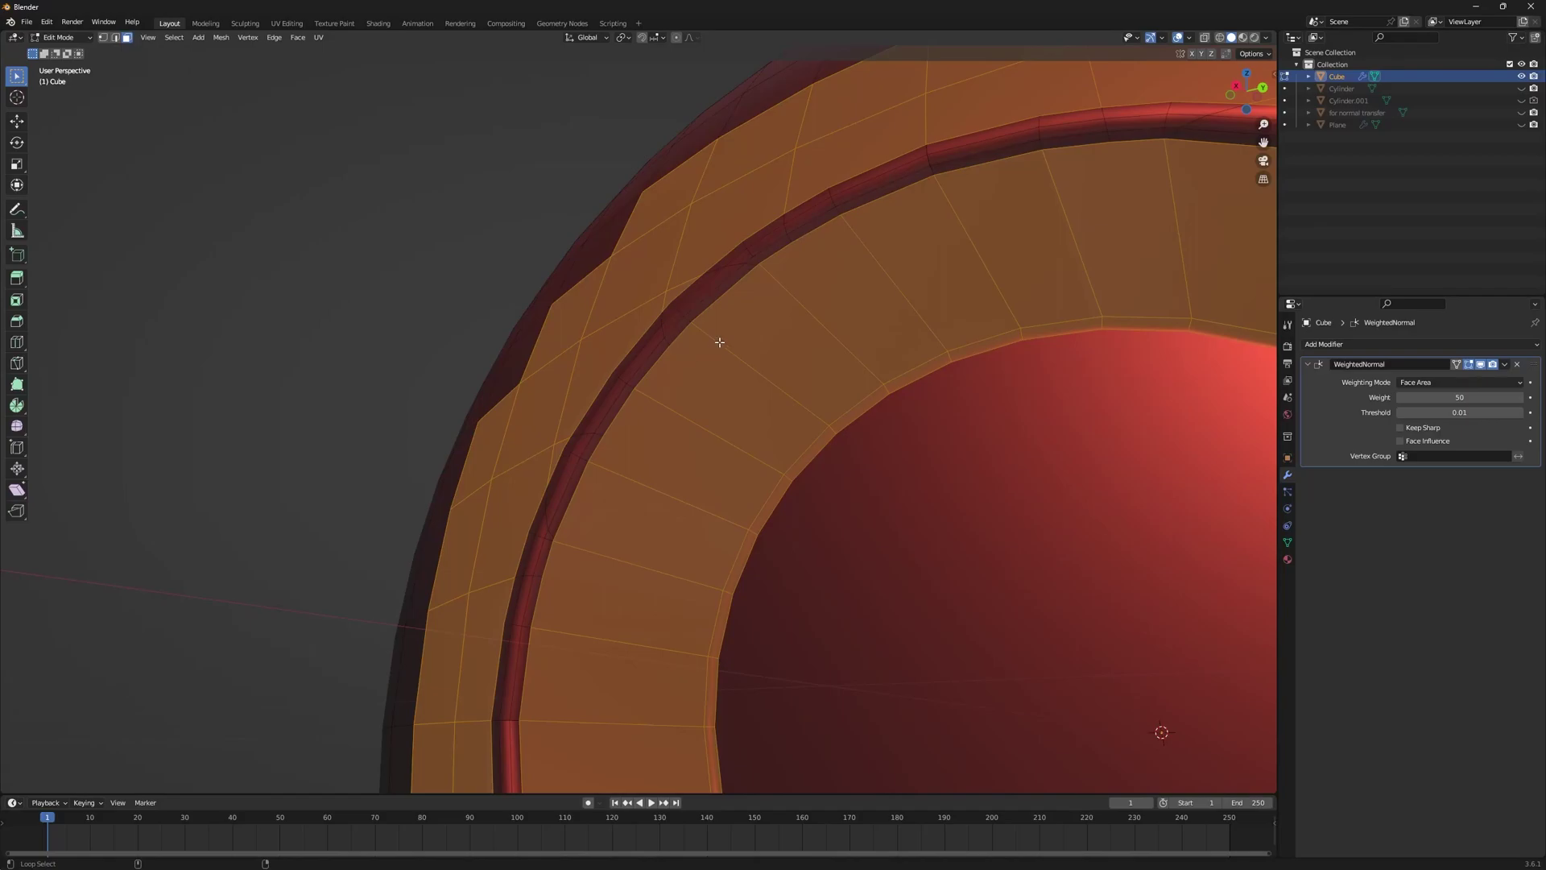
# - Deselect the faces inside the hole with Circle Select, keeping only the outer sphere faces around the rim selected
pyautogui.press('c')
pyautogui.scroll(-9, 765, 394)
pyautogui.moveTo(829, 419); pyautogui.dragTo(935, 358, button='middle')
pyautogui.rightClick(944, 356)
pyautogui.scroll(-7, 946, 355)
pyautogui.moveTo(790, 390)
pyautogui.mouseDown(button='middle')
pyautogui.moveTo(856, 397)
pyautogui.moveTo(821, 459)
pyautogui.moveTo(846, 476)
pyautogui.moveTo(829, 532)
pyautogui.mouseUp(button='middle')
pyautogui.press('c')
pyautogui.rightClick(829, 532)
pyautogui.moveTo(829, 532); pyautogui.dragTo(795, 538, button='middle')
pyautogui.press('c')
pyautogui.moveTo(818, 596)
pyautogui.mouseDown(button='middle')
pyautogui.moveTo(690, 548)
pyautogui.moveTo(639, 557)
pyautogui.moveTo(614, 461)
pyautogui.moveTo(749, 504)
pyautogui.mouseUp(button='middle')
pyautogui.rightClick(674, 532)
pyautogui.press('c')
pyautogui.rightClick(614, 461)
pyautogui.scroll(2, 742, 459)
pyautogui.scroll(2, 738, 431)
pyautogui.moveTo(738, 431)
pyautogui.mouseDown(button='middle')
pyautogui.moveTo(680, 424)
pyautogui.moveTo(712, 424)
pyautogui.moveTo(780, 356)
pyautogui.moveTo(792, 364)
pyautogui.mouseUp(button='middle')
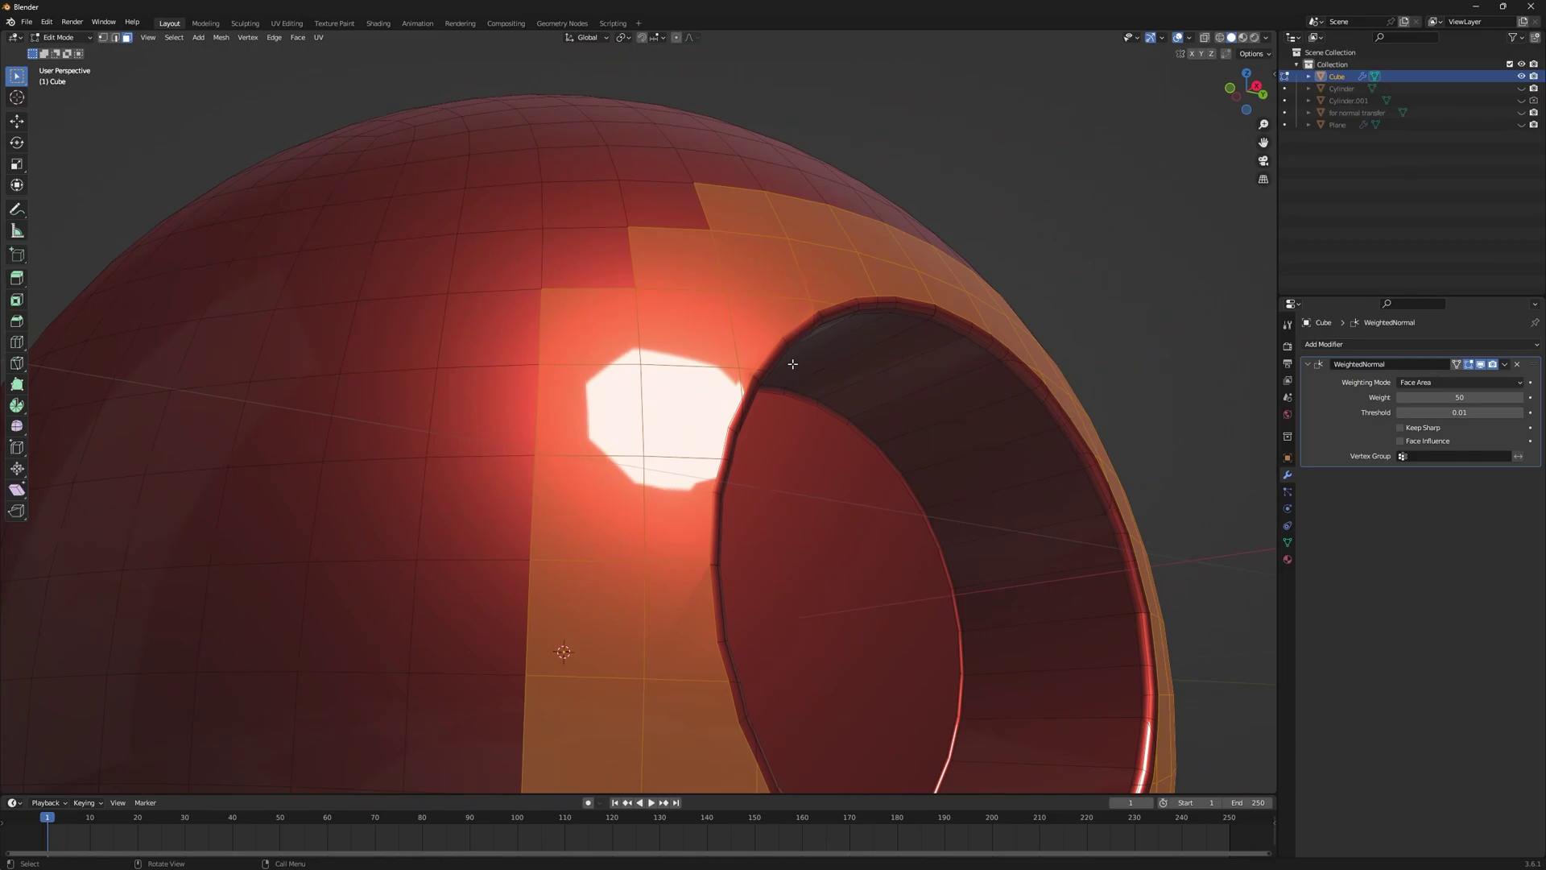
pyautogui.scroll(-5, 797, 402)
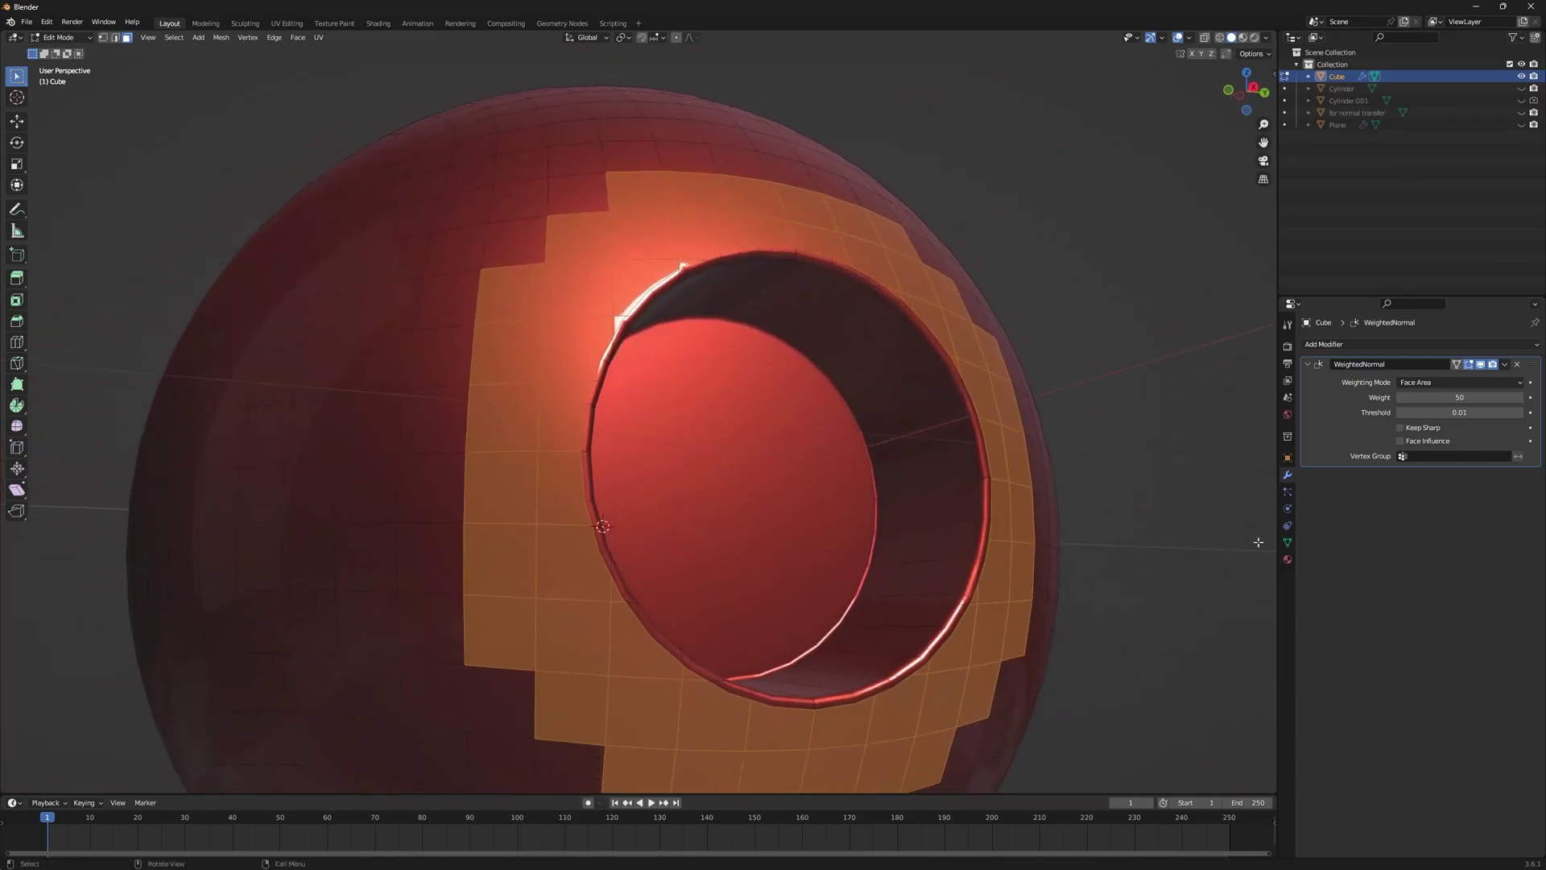
# - Assign the selected sphere faces around the hole to a new vertex group and return to Object Mode
pyautogui.click(1287, 544)
pyautogui.moveTo(924, 373); pyautogui.dragTo(909, 373, button='middle')
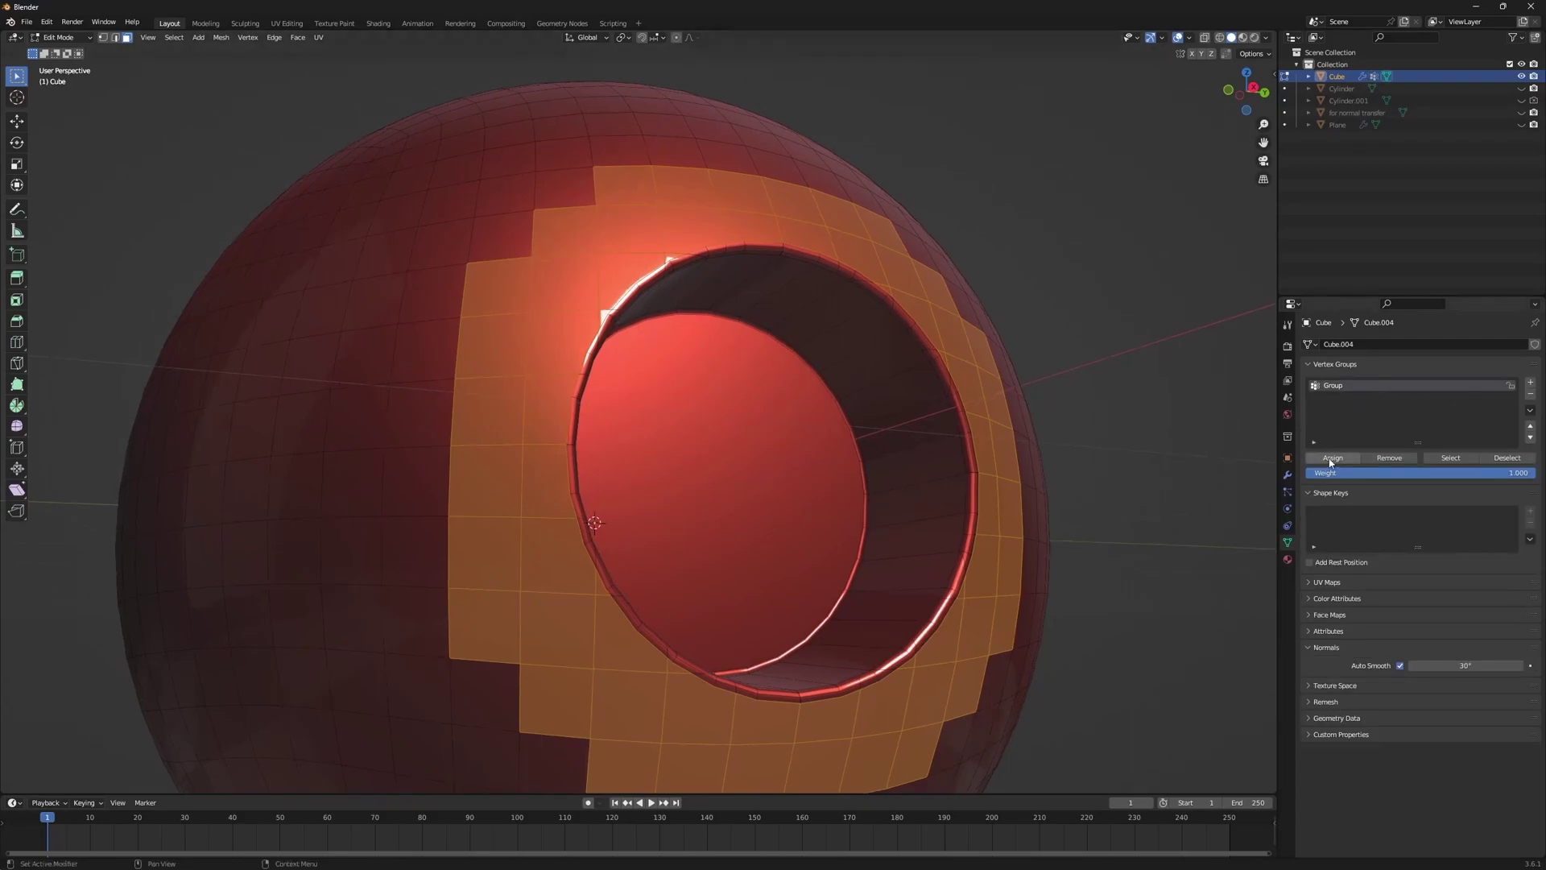
pyautogui.click(1331, 458)
pyautogui.press('Tab')
pyautogui.moveTo(656, 334); pyautogui.dragTo(728, 335, button='middle')
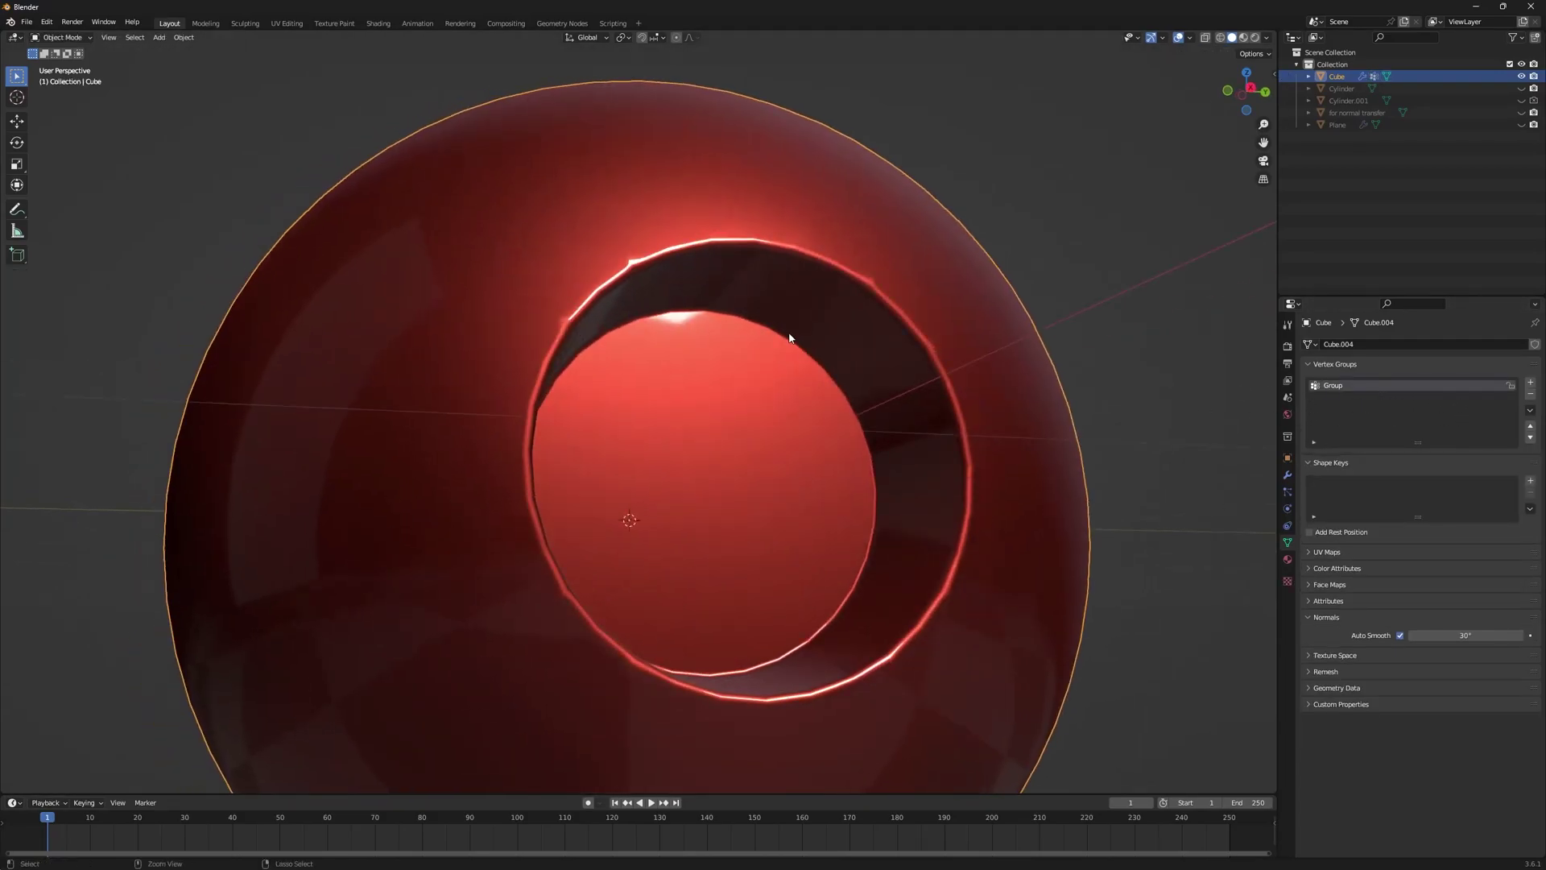
# - Add a Data Transfer modifier to the cut sphere with the object "for normal transfer" as its source
pyautogui.click(1289, 474)
pyautogui.click(1358, 346)
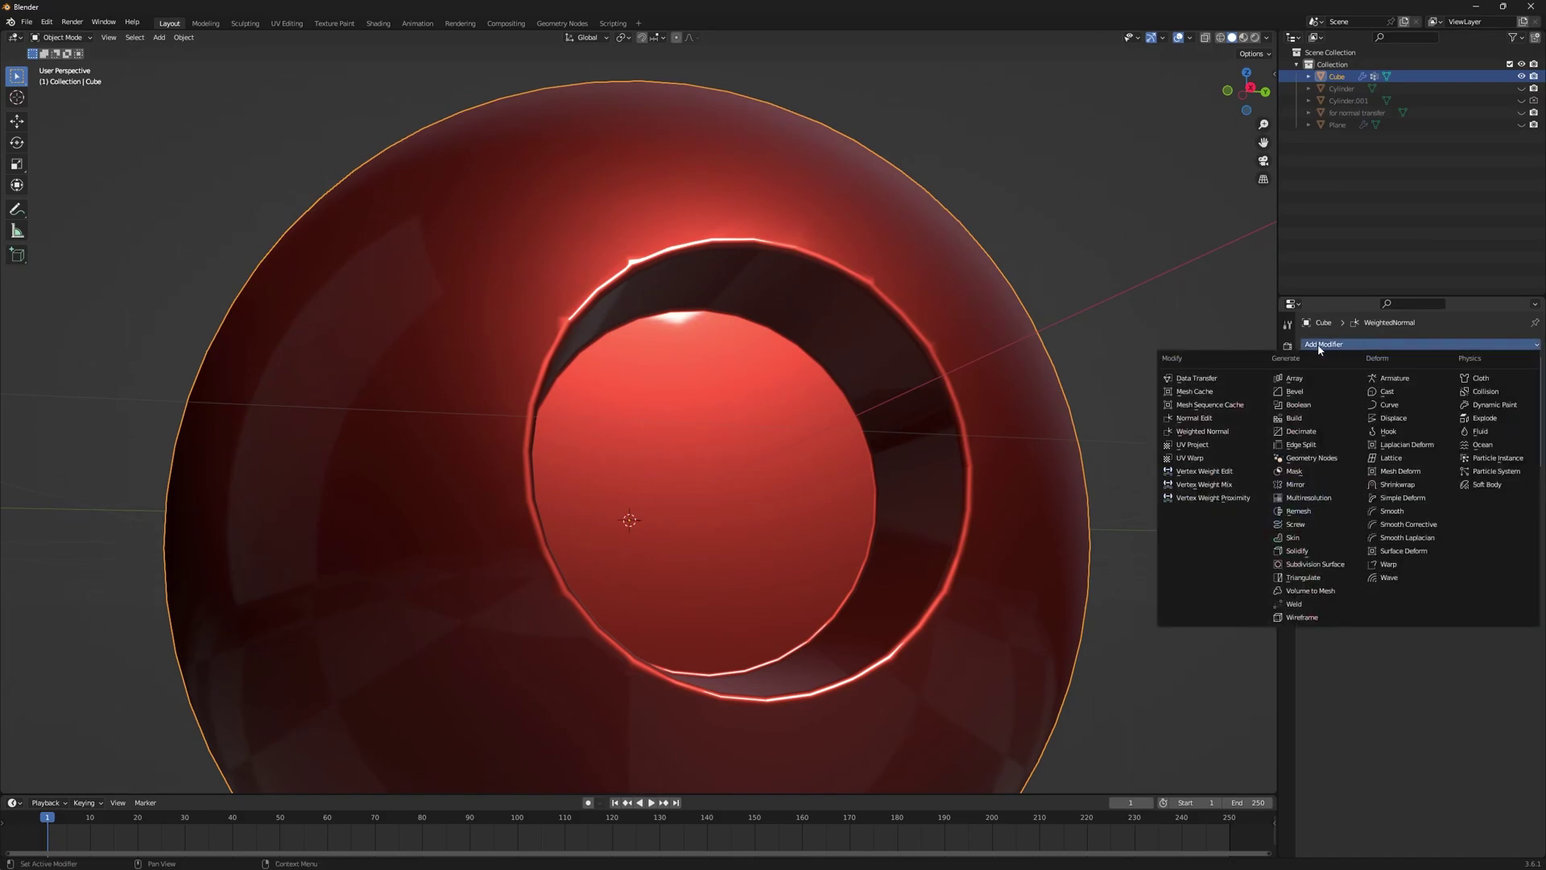
pyautogui.click(1197, 379)
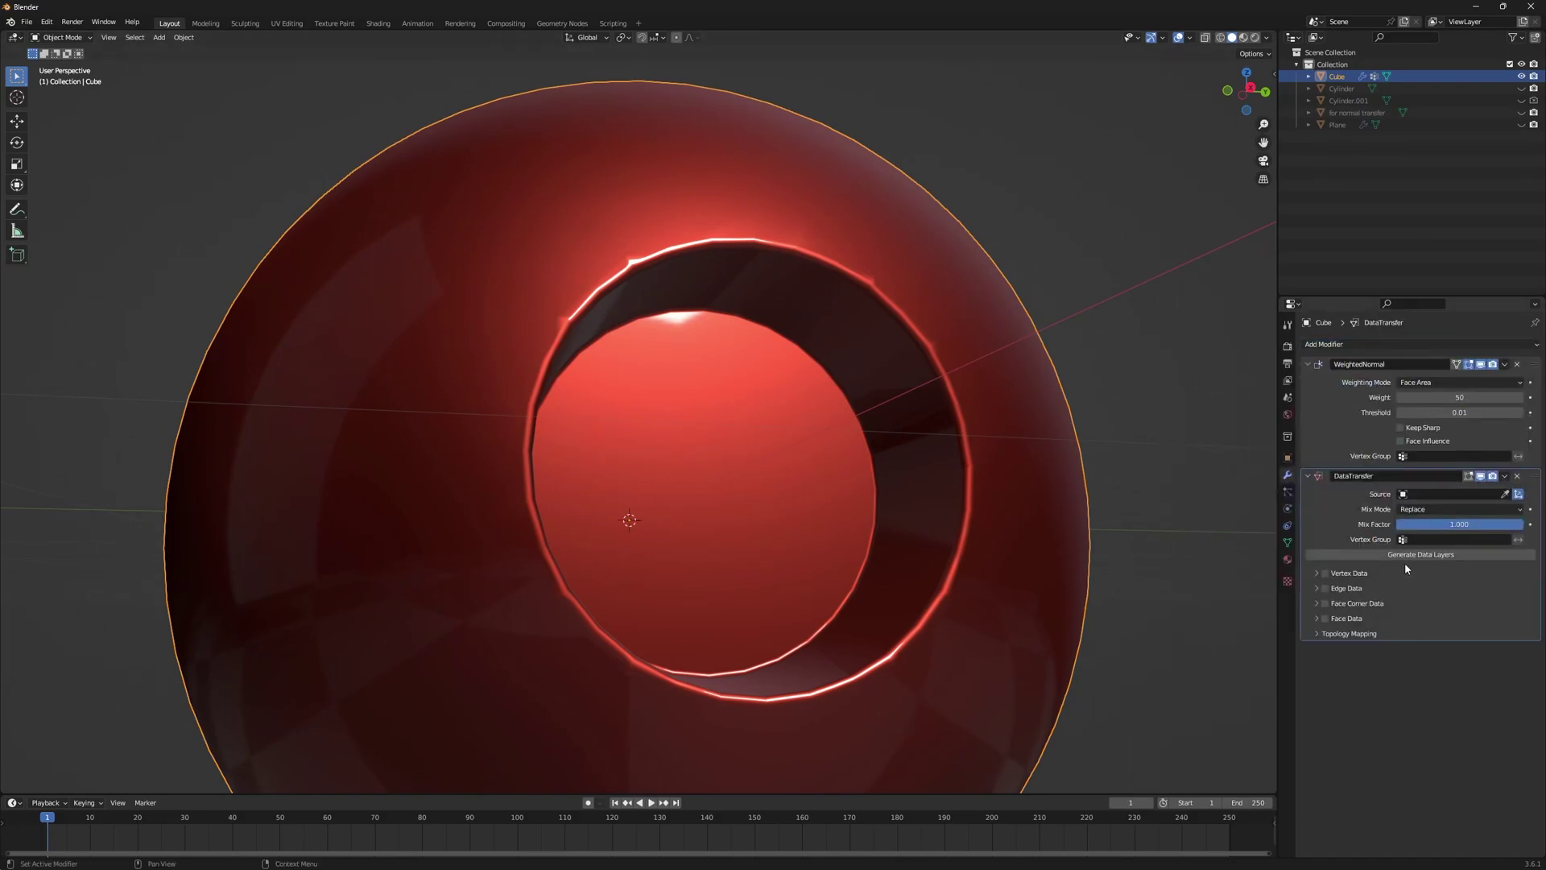
pyautogui.click(1415, 495)
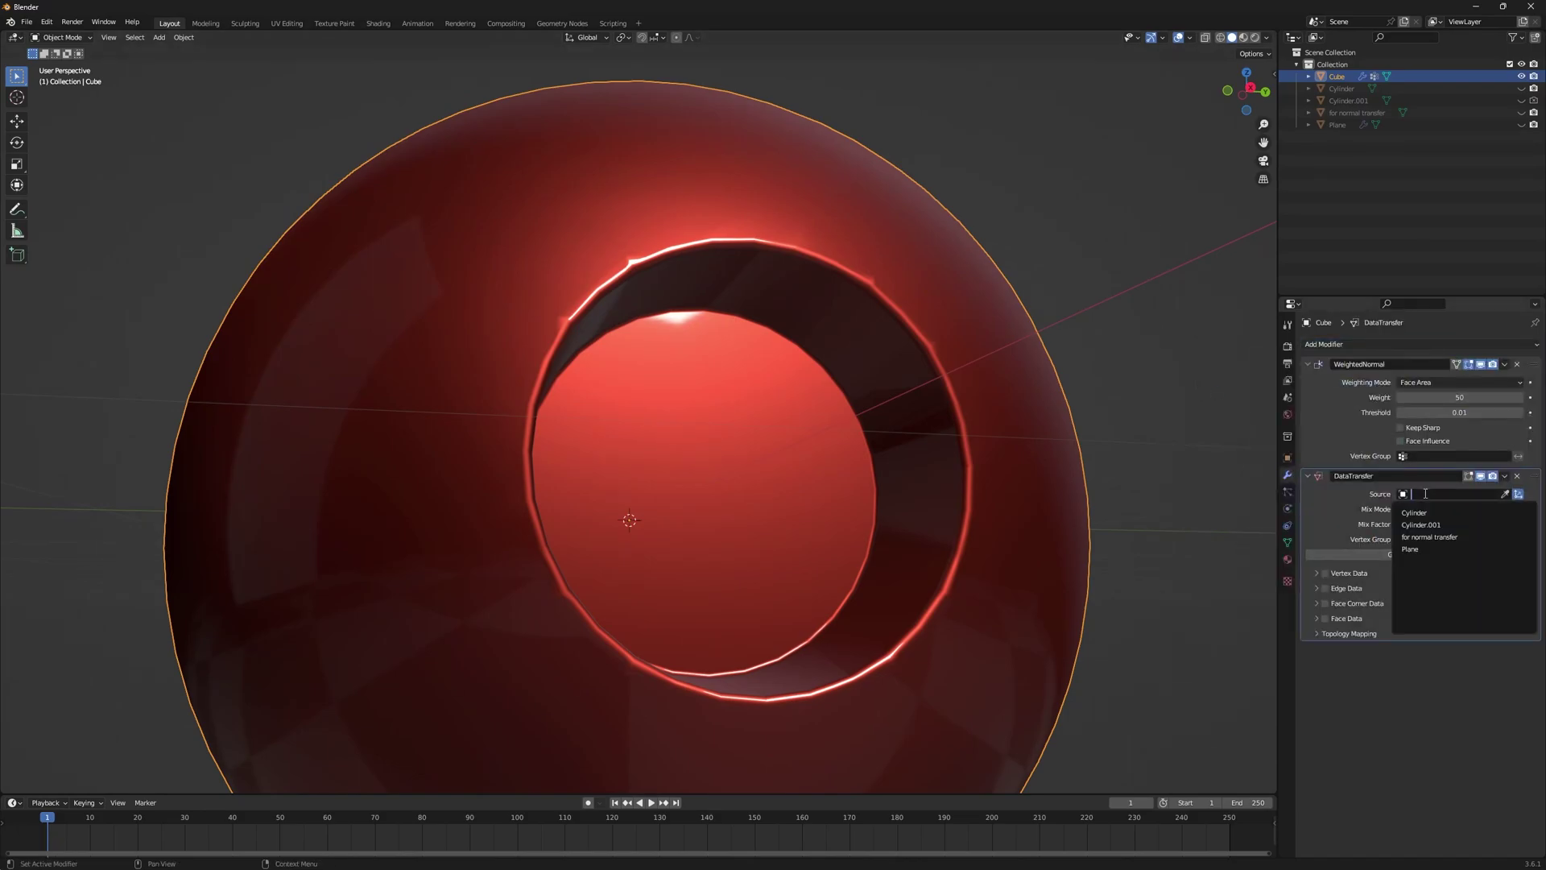
pyautogui.click(1460, 538)
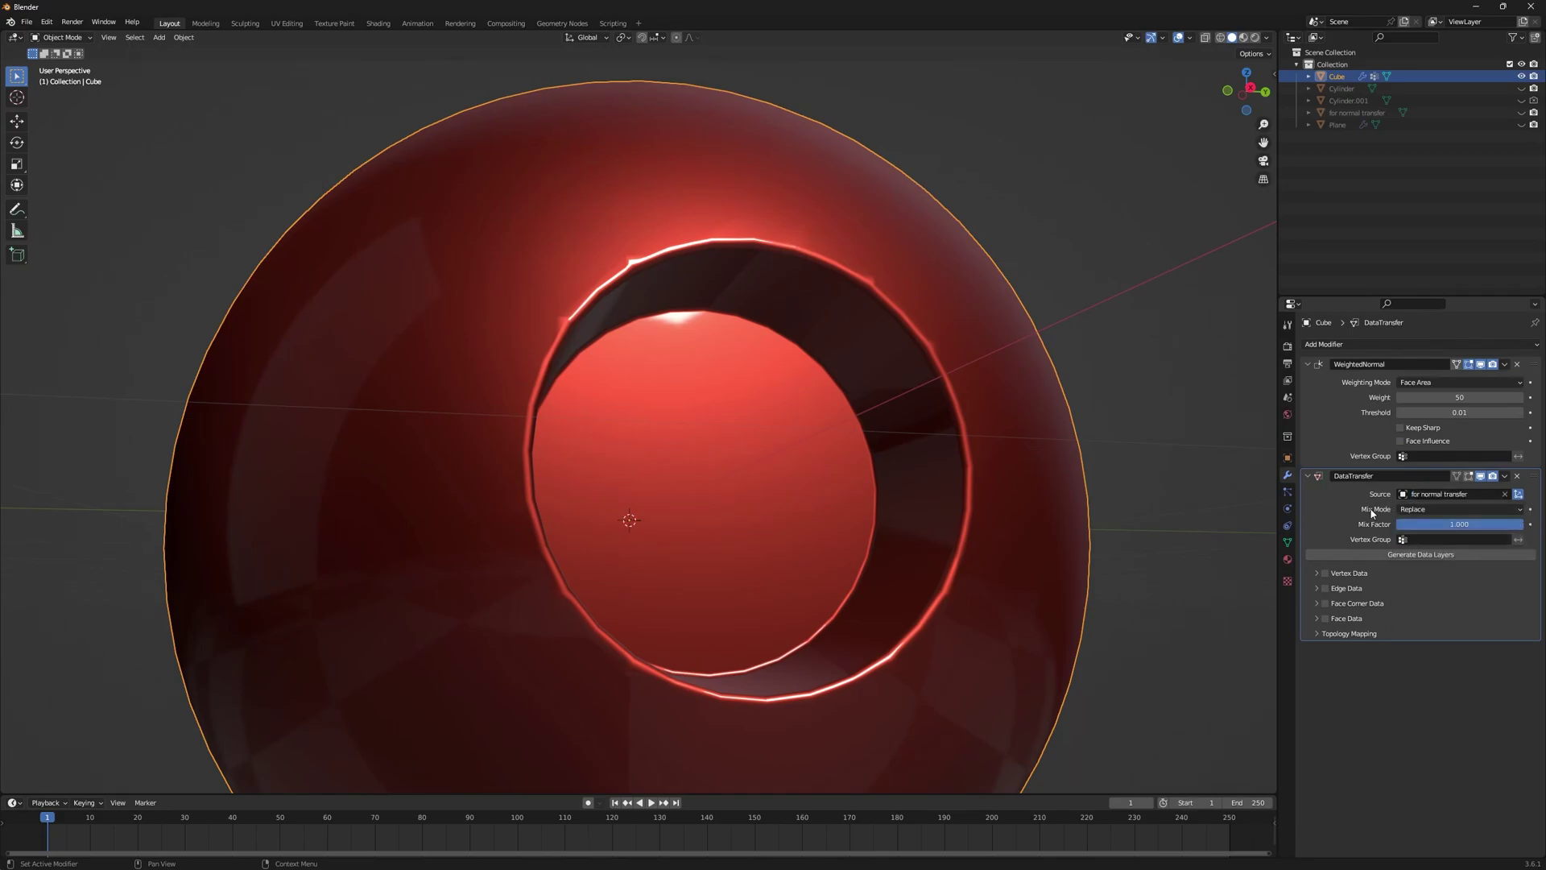
# - Enable Face Corner Data in the Data Transfer modifier and have it transfer Custom Normals
pyautogui.click(1325, 604)
pyautogui.click(1330, 605)
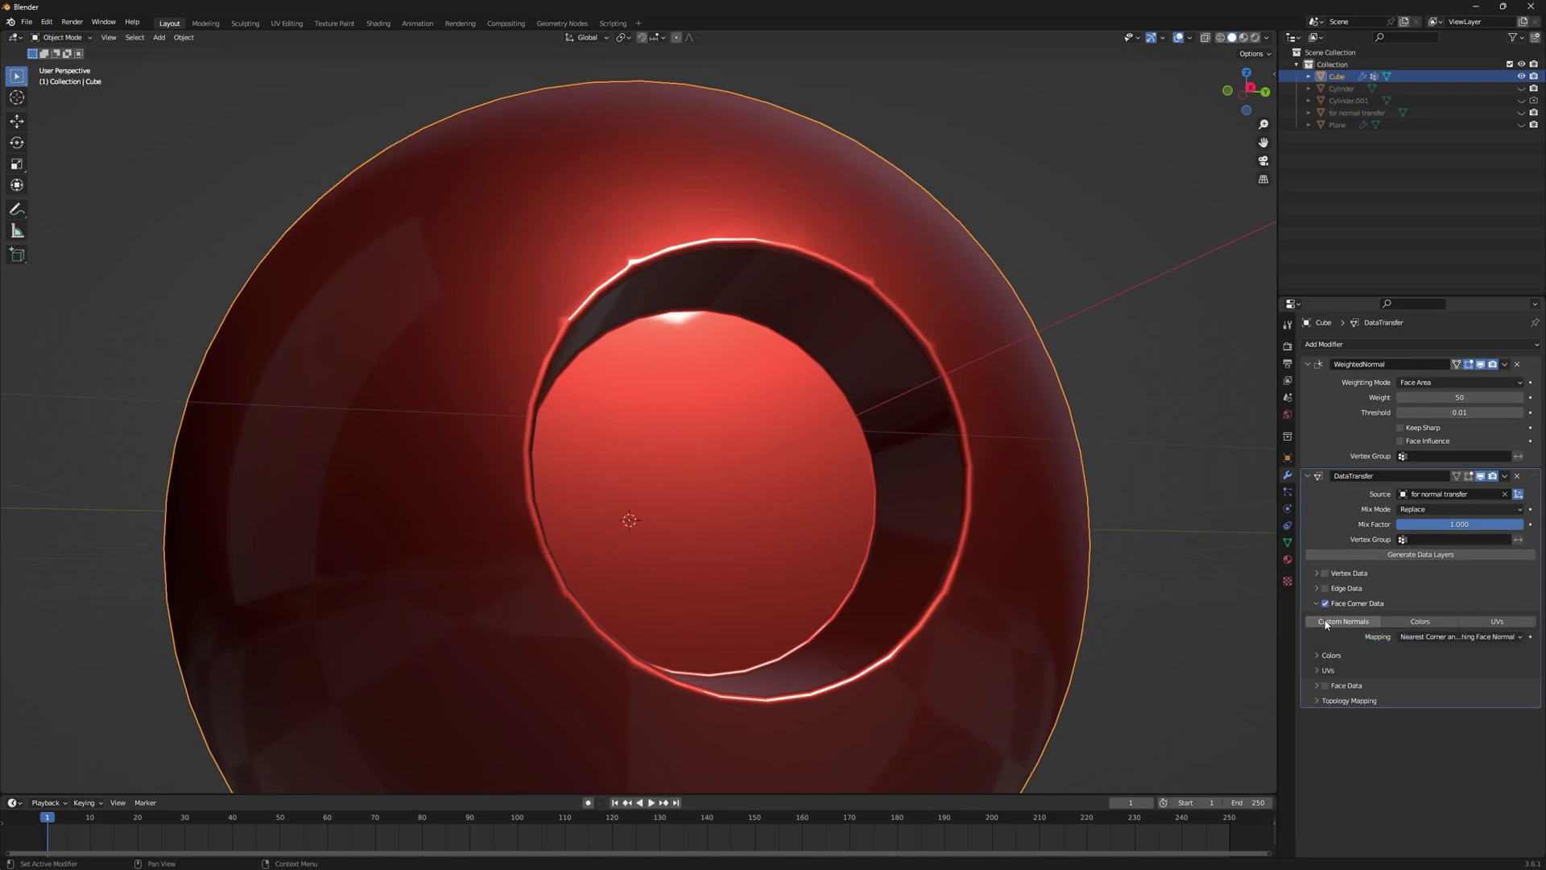
pyautogui.click(1327, 625)
pyautogui.moveTo(636, 366)
pyautogui.mouseDown(button='middle')
pyautogui.moveTo(651, 369)
pyautogui.moveTo(656, 424)
pyautogui.moveTo(699, 414)
pyautogui.moveTo(689, 378)
pyautogui.mouseUp(button='middle')
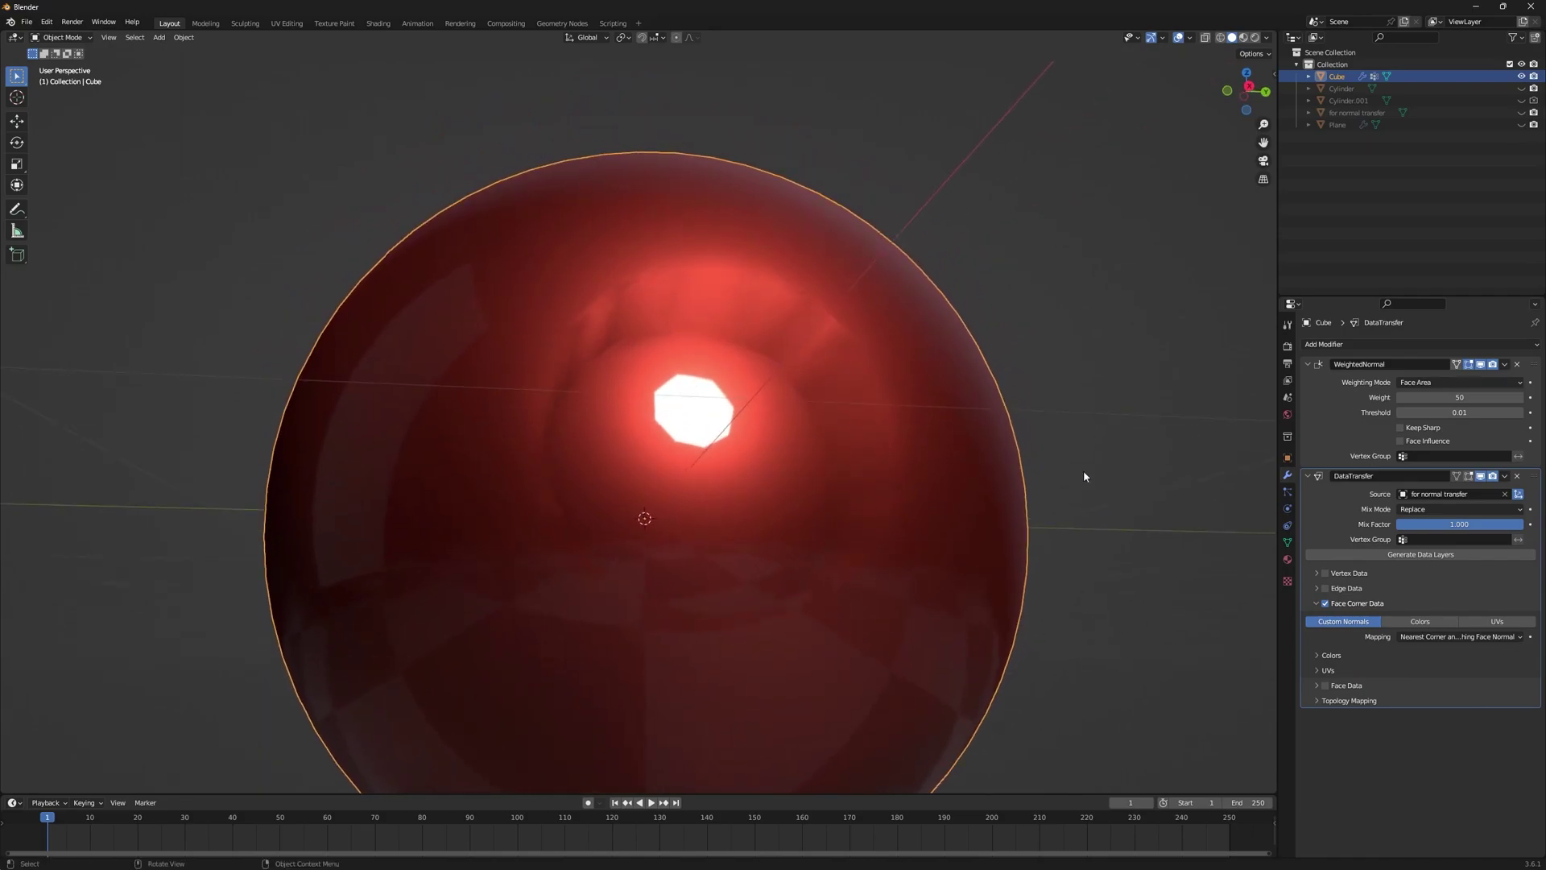
# - Limit the Data Transfer modifier to the vertex group "Group" and set its face corner mapping to Projected Face Interpolated
pyautogui.click(1454, 538)
pyautogui.click(1441, 555)
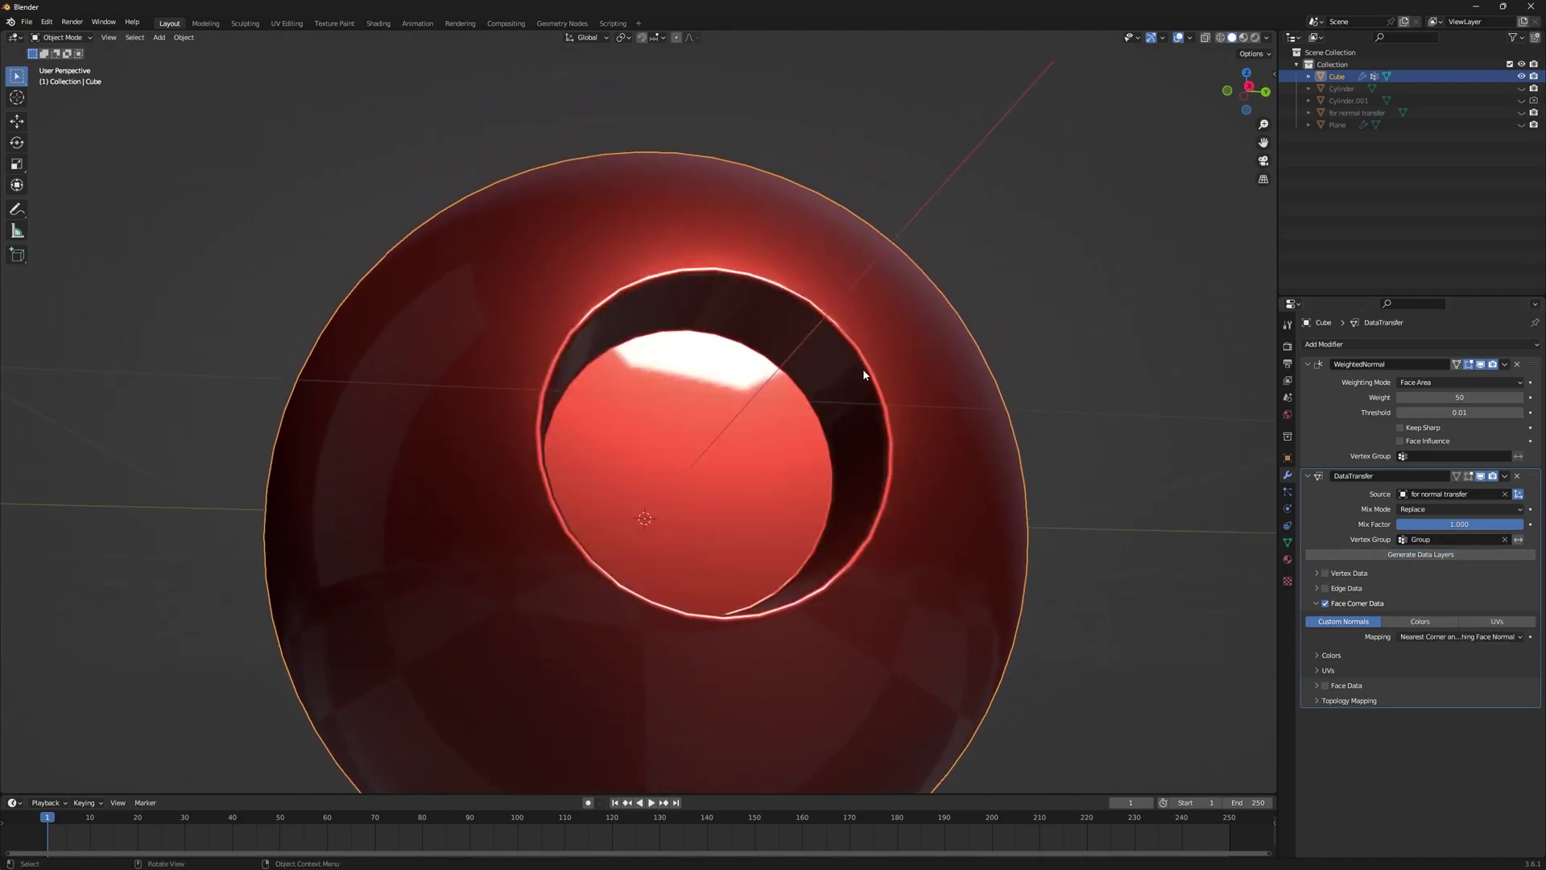
pyautogui.moveTo(863, 370); pyautogui.dragTo(815, 370, button='middle')
pyautogui.click(1417, 639)
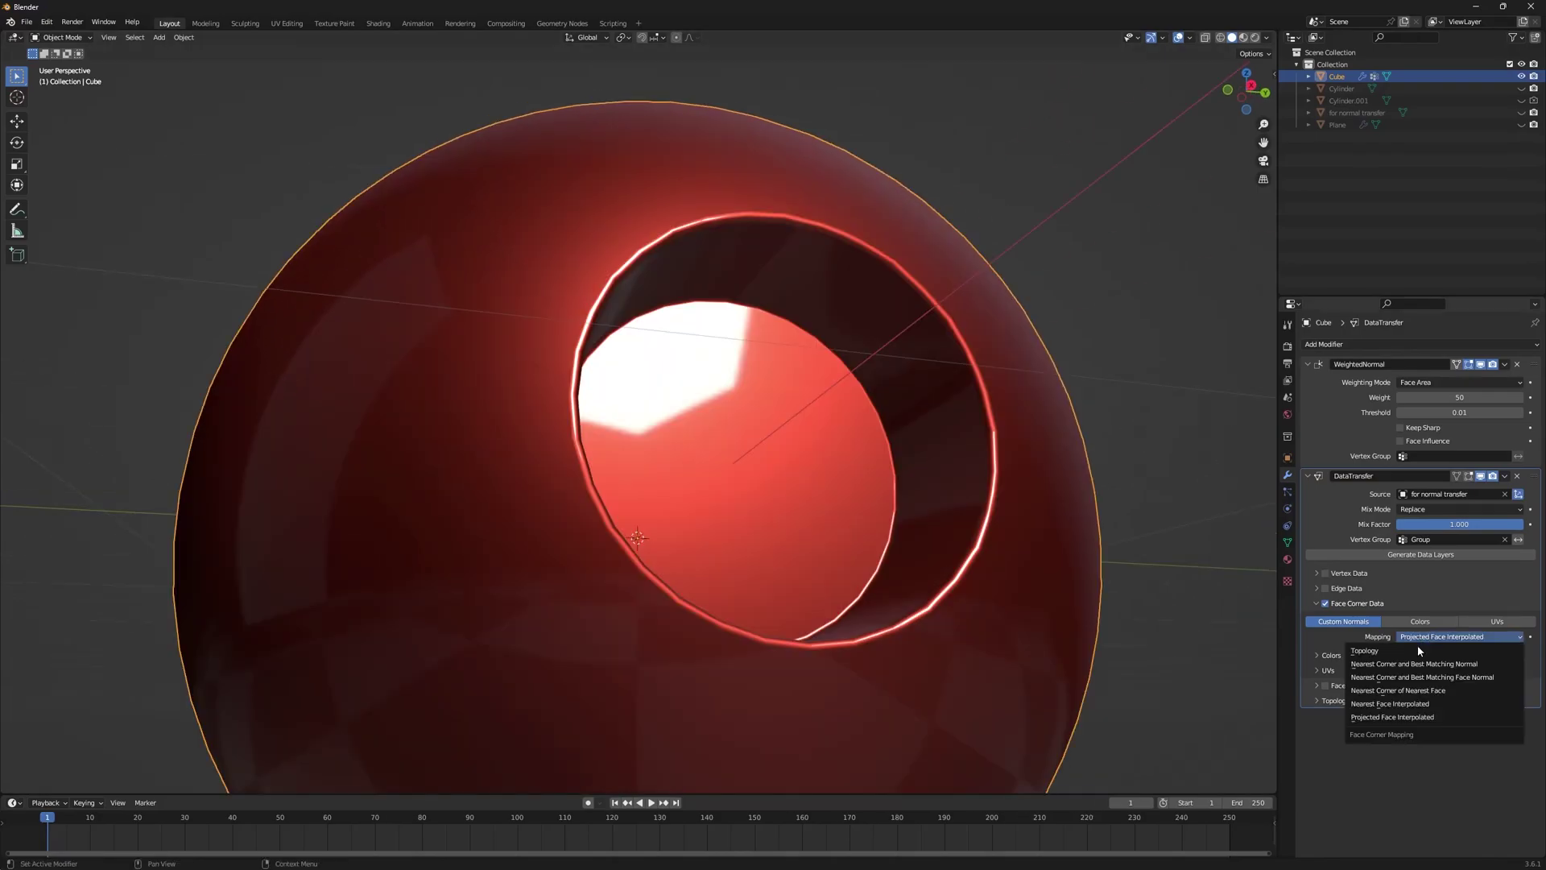
pyautogui.click(1438, 717)
# - Examine the shading around the sphere's hole from several angles and distances
pyautogui.moveTo(1028, 463); pyautogui.dragTo(700, 359, button='middle')
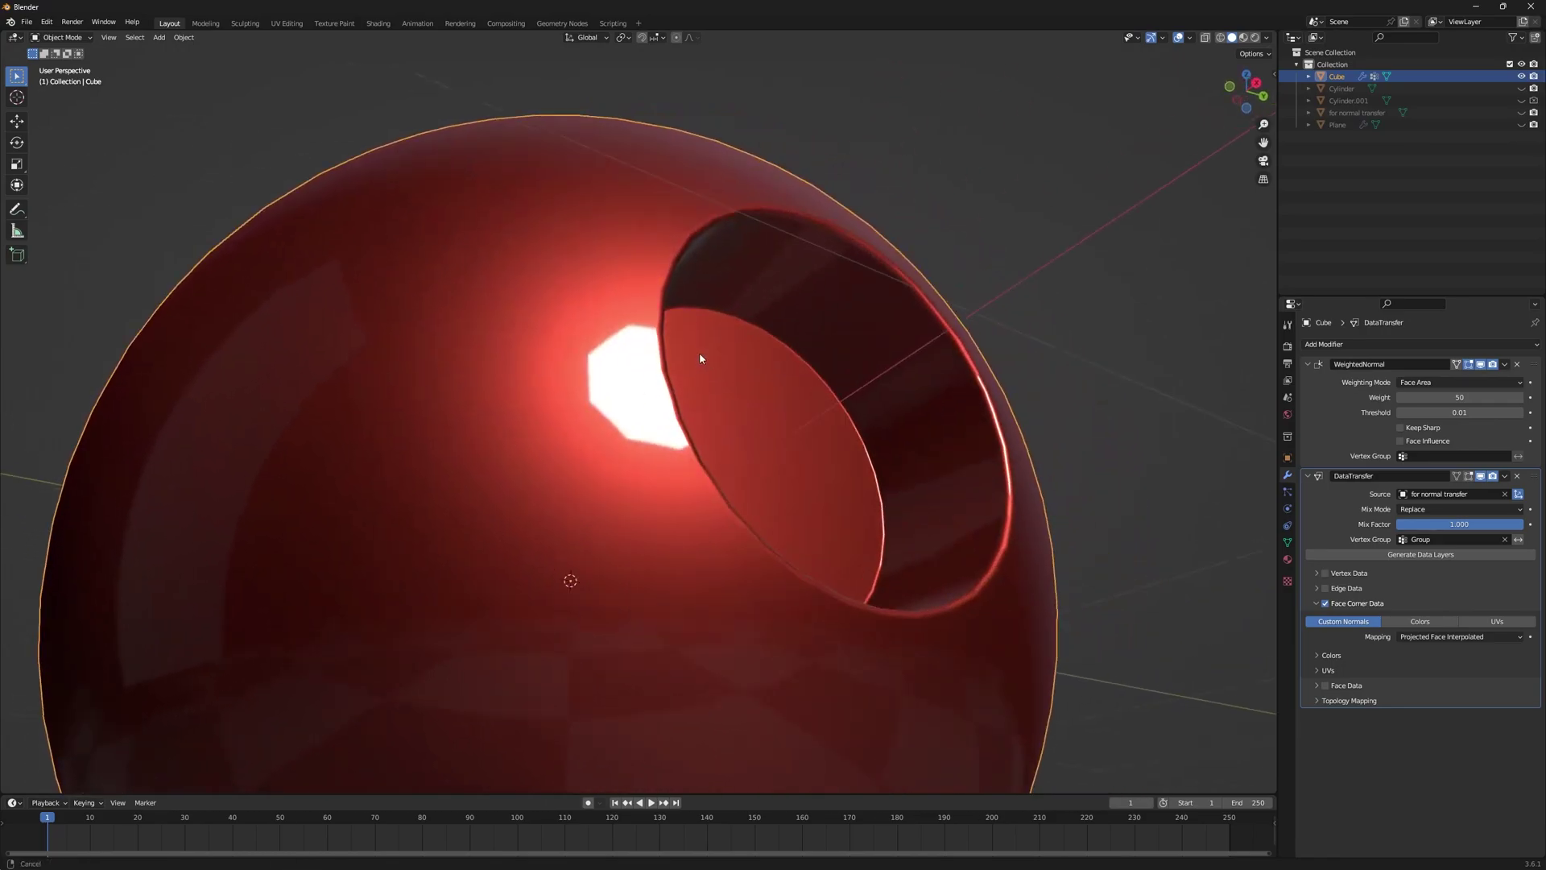
pyautogui.scroll(8, 718, 304)
pyautogui.moveTo(705, 281); pyautogui.dragTo(955, 345, button='middle')
pyautogui.scroll(-7, 958, 437)
pyautogui.moveTo(841, 377); pyautogui.dragTo(759, 331, button='middle')
pyautogui.scroll(-4, 769, 451)
pyautogui.moveTo(769, 452); pyautogui.dragTo(794, 390, button='middle')
pyautogui.scroll(5, 732, 471)
pyautogui.scroll(-2, 814, 341)
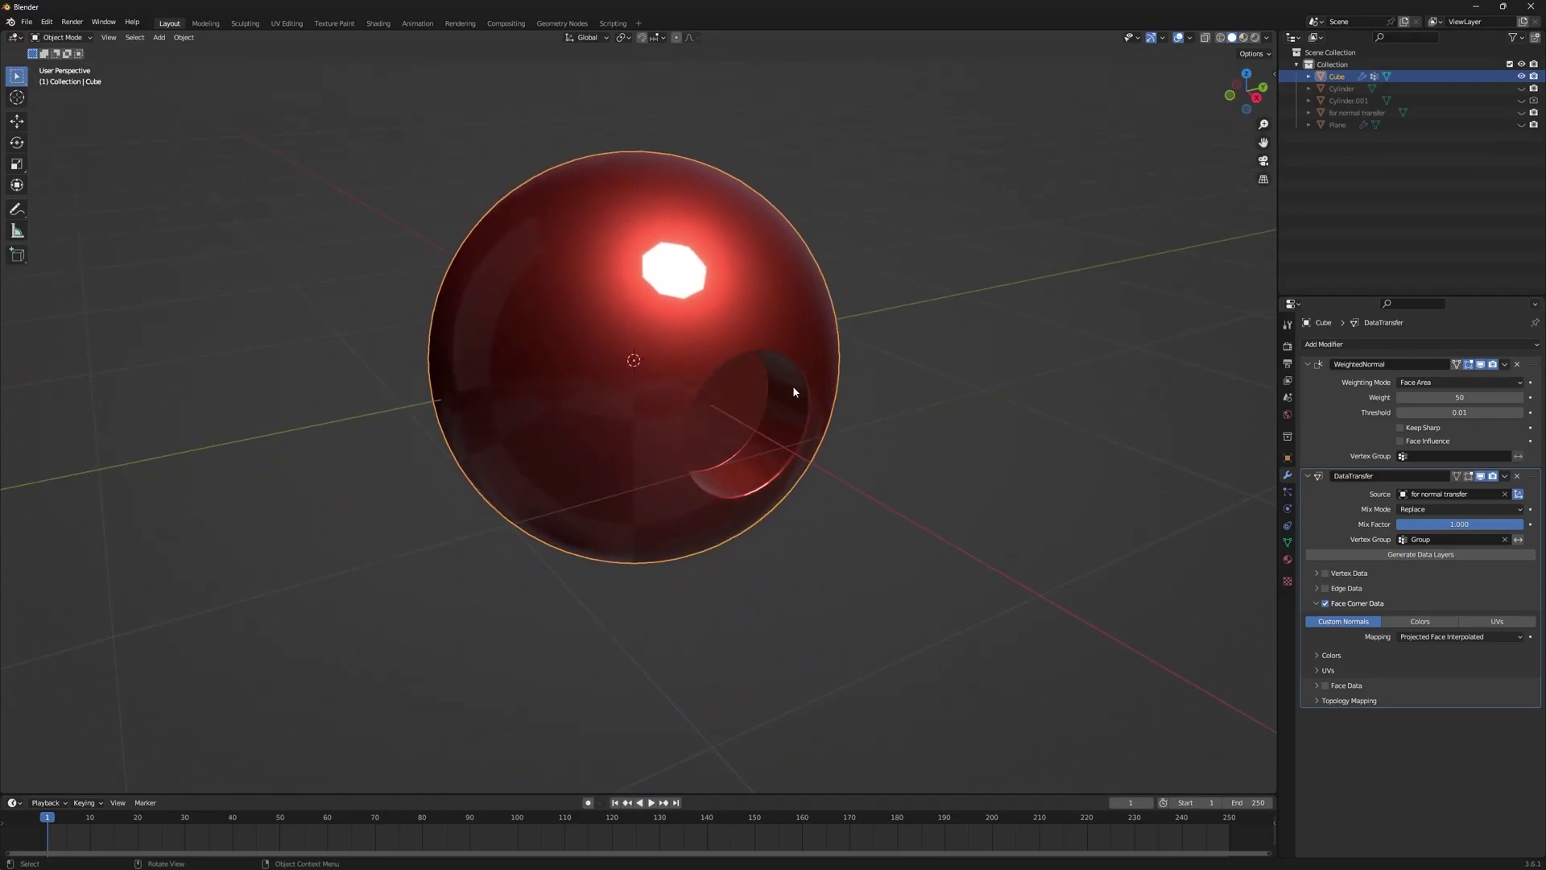